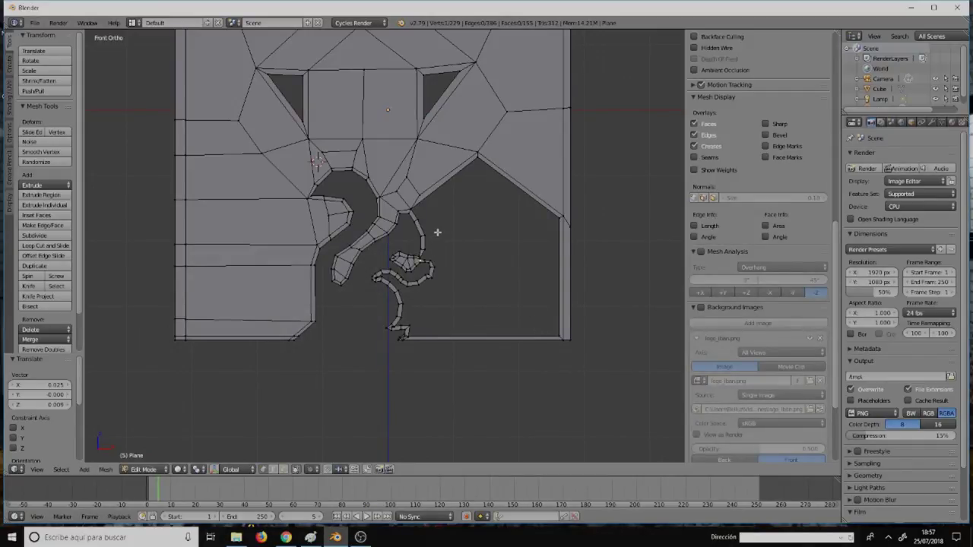
Step: Knife-cut a new edge at the border's bottom-right corner vertex and flatten the selection to Z 0
{"action": "scroll", "coordinate": [419, 259], "scroll_direction": "up", "scroll_amount": 5}
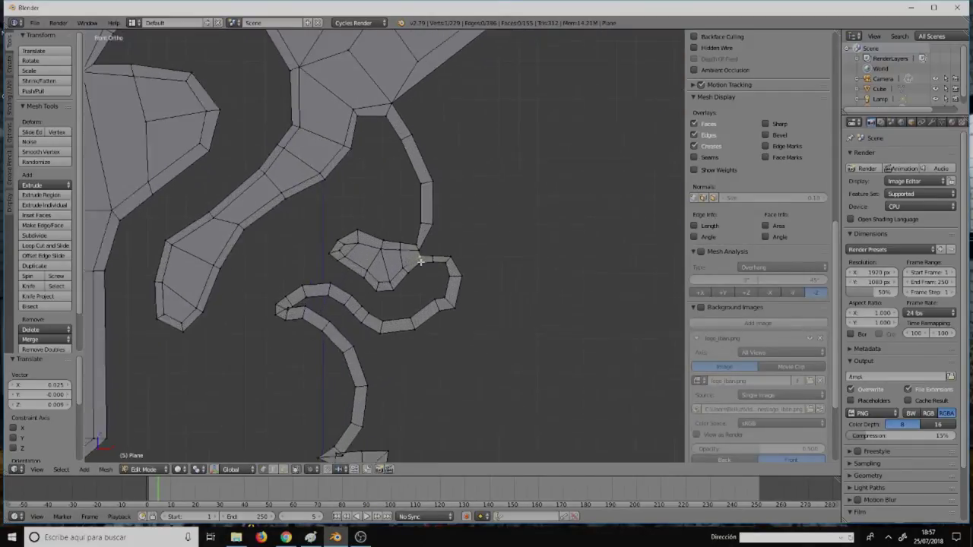
{"action": "scroll", "coordinate": [419, 258], "scroll_direction": "down", "scroll_amount": 1}
{"action": "scroll", "coordinate": [420, 260], "scroll_direction": "down", "scroll_amount": 2}
{"action": "mouse_move", "coordinate": [456, 294]}
{"action": "middle_mouse_down", "text": "shift"}
{"action": "mouse_move", "coordinate": [381, 207]}
{"action": "mouse_move", "coordinate": [355, 210]}
{"action": "middle_mouse_up", "text": "shift"}
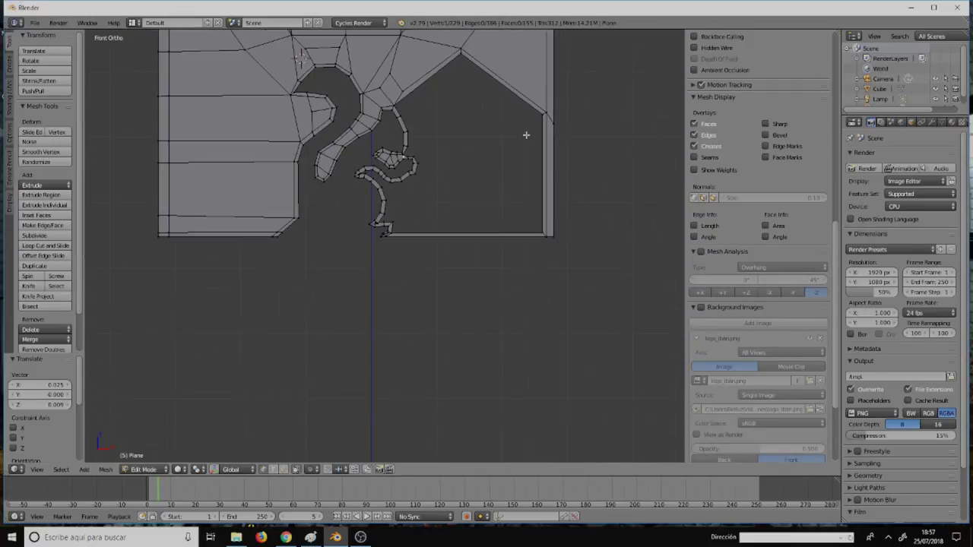
{"action": "scroll", "coordinate": [524, 136], "scroll_direction": "down", "scroll_amount": 3}
{"action": "scroll", "coordinate": [498, 237], "scroll_direction": "up", "scroll_amount": 2}
{"action": "scroll", "coordinate": [497, 237], "scroll_direction": "up", "scroll_amount": 2}
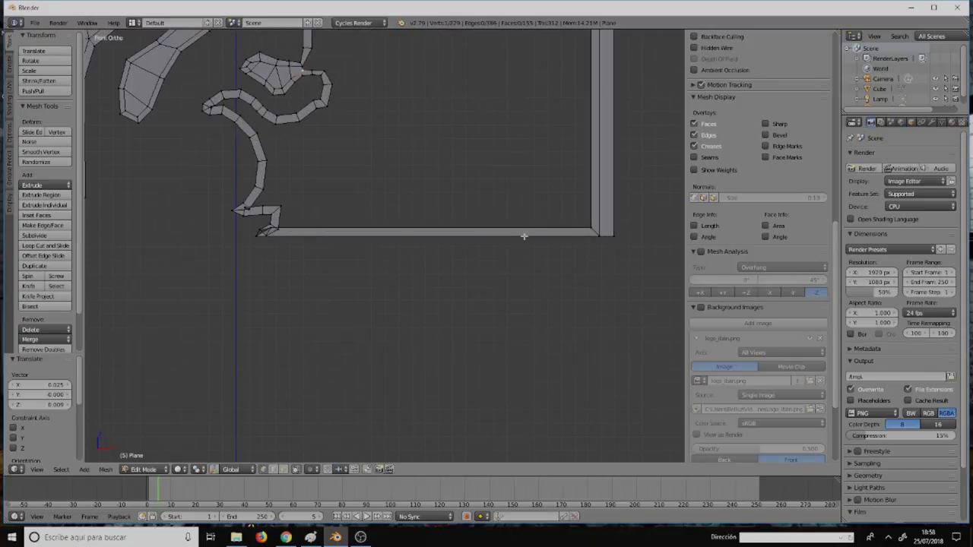
{"action": "right_click", "coordinate": [593, 227]}
{"action": "key", "text": "k"}
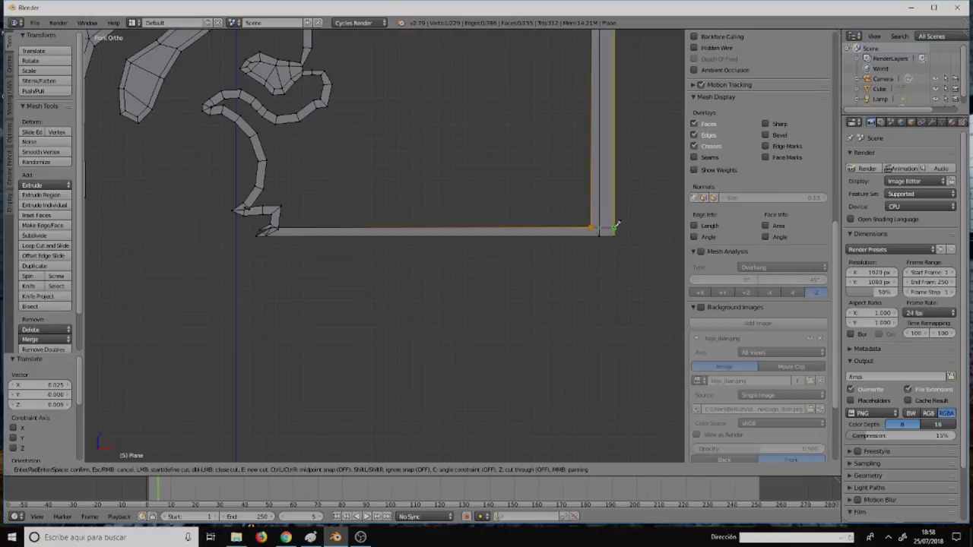
{"action": "left_click", "coordinate": [614, 226]}
{"action": "key", "text": "Return"}
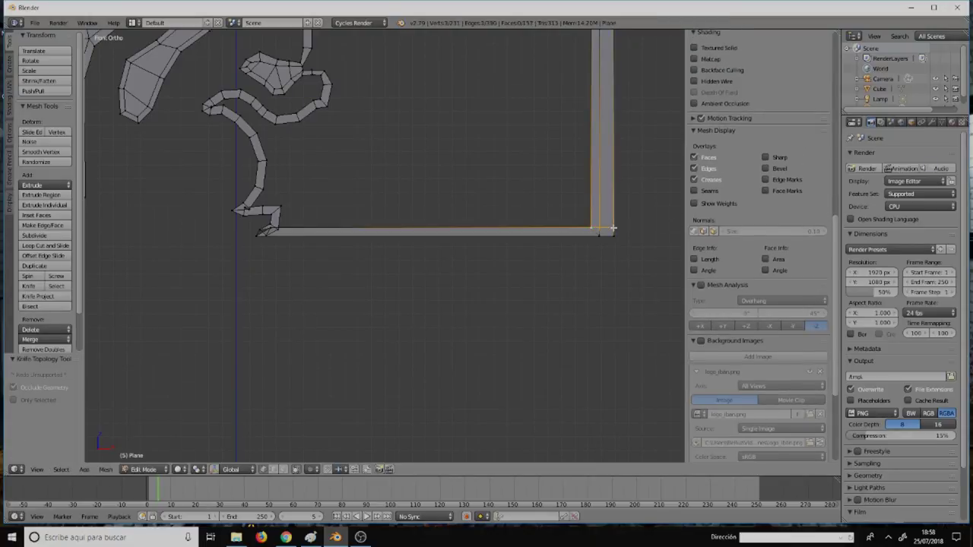
{"action": "key", "text": "s"}
{"action": "key", "text": "z"}
{"action": "key", "text": "0"}
{"action": "key", "text": "Return"}
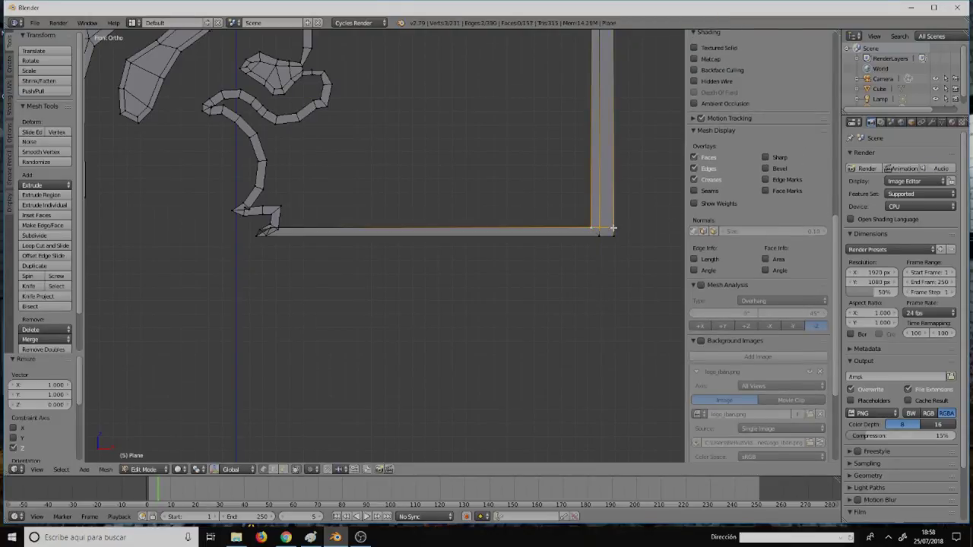
Step: Knife-cut an extra vertex into the corner, then switch to vertex select and deselect all
{"action": "scroll", "coordinate": [594, 237], "scroll_direction": "up", "scroll_amount": 5}
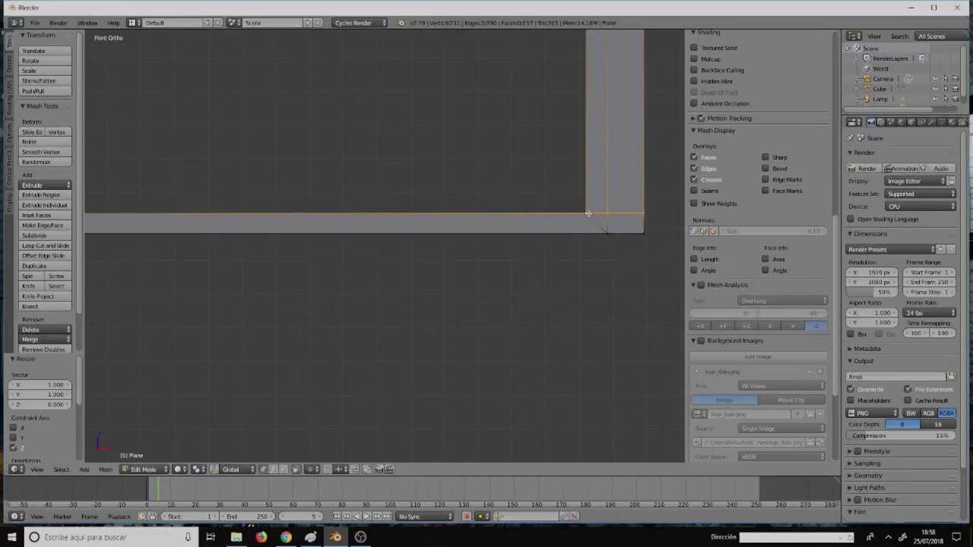
{"action": "scroll", "coordinate": [587, 214], "scroll_direction": "down", "scroll_amount": 5}
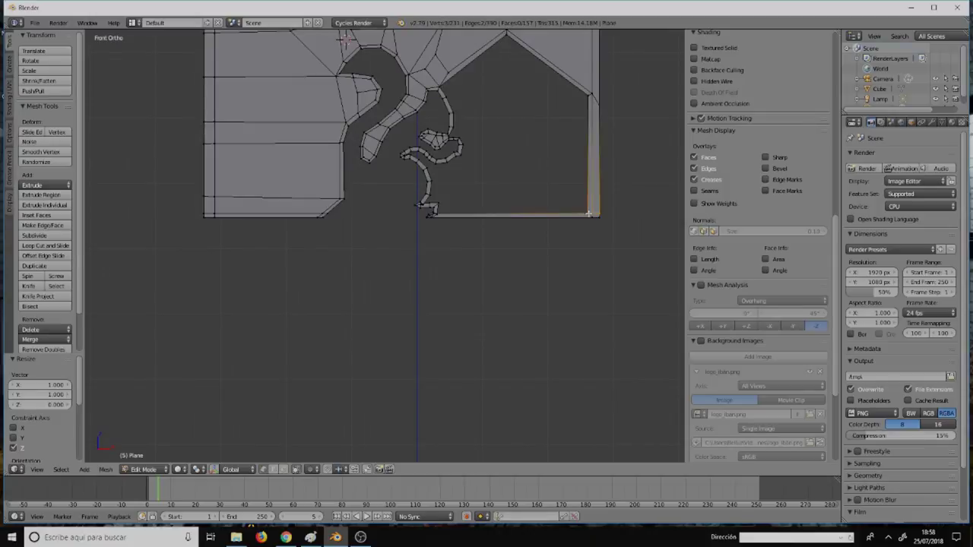
{"action": "scroll", "coordinate": [588, 213], "scroll_direction": "up", "scroll_amount": 5}
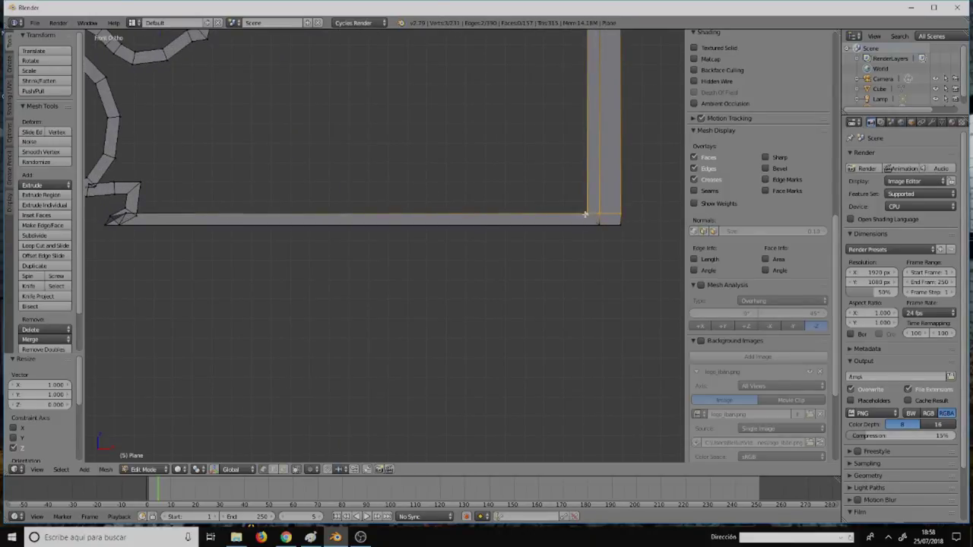
{"action": "key", "text": "k"}
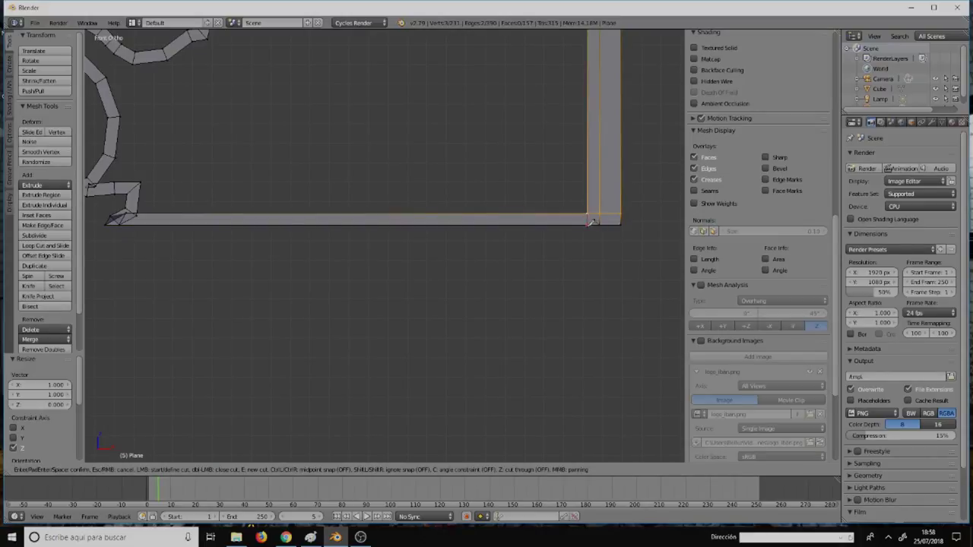
{"action": "key", "text": "Return"}
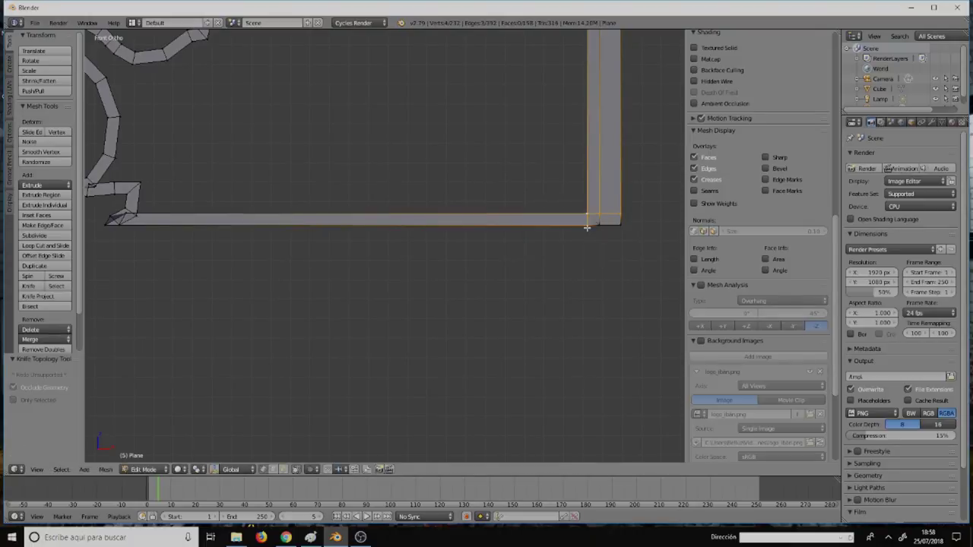
{"action": "scroll", "coordinate": [760, 304], "scroll_direction": "down", "scroll_amount": 2}
{"action": "key", "text": "ctrl+Tab"}
{"action": "left_click", "coordinate": [593, 224]}
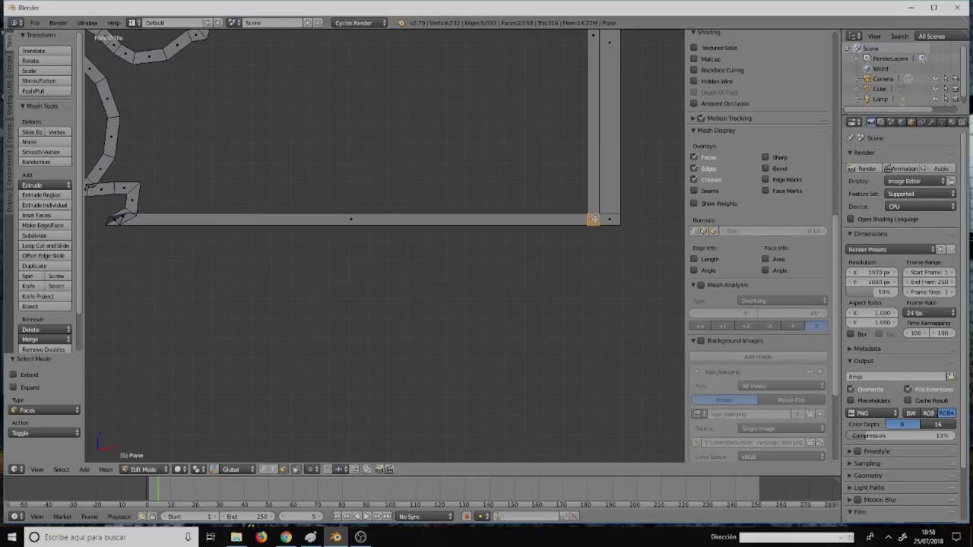
{"action": "key", "text": "a"}
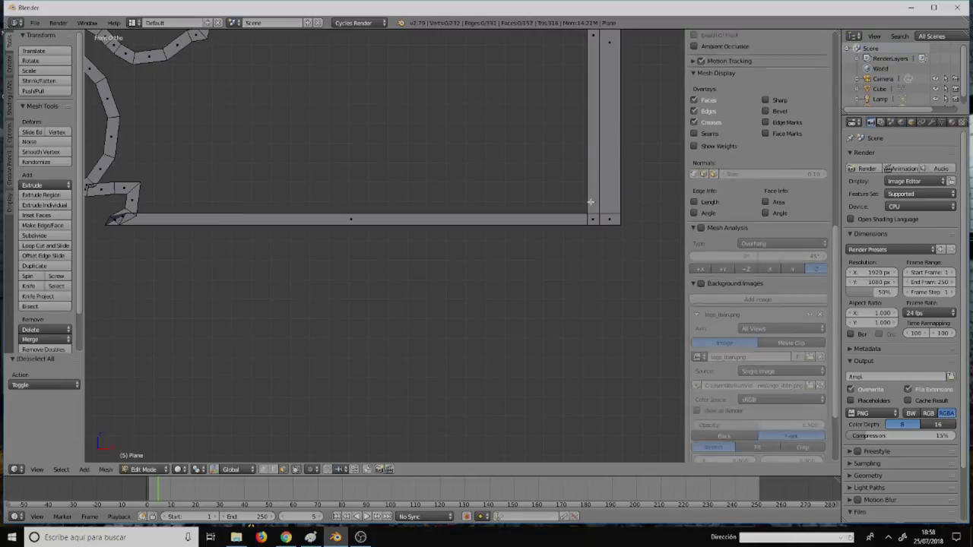
{"action": "scroll", "coordinate": [760, 304], "scroll_direction": "down", "scroll_amount": 5}
{"action": "scroll", "coordinate": [570, 152], "scroll_direction": "down", "scroll_amount": 8}
{"action": "scroll", "coordinate": [570, 114], "scroll_direction": "up", "scroll_amount": 5, "text": "shift"}
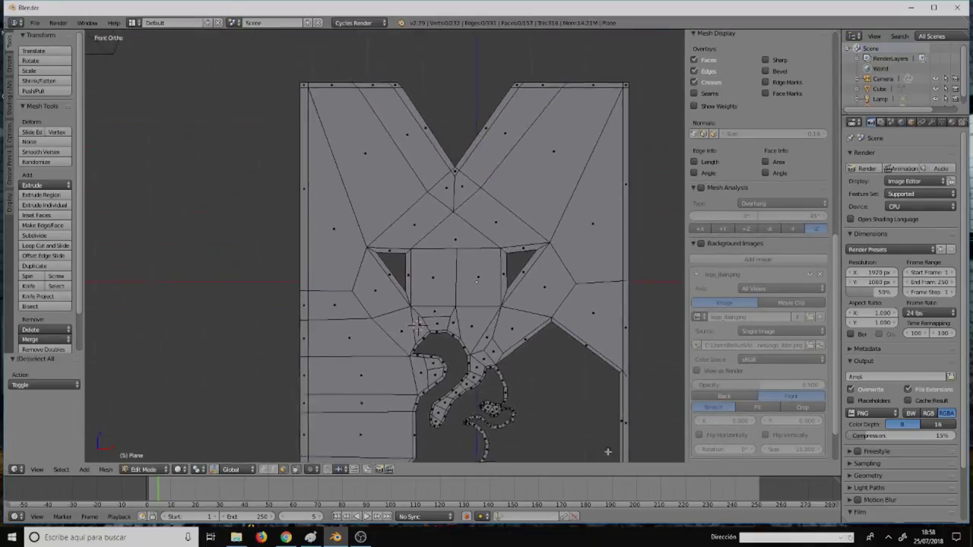
{"action": "scroll", "coordinate": [600, 51], "scroll_direction": "up", "scroll_amount": 1, "text": "shift"}
{"action": "scroll", "coordinate": [582, 402], "scroll_direction": "down", "scroll_amount": 3, "text": "shift"}
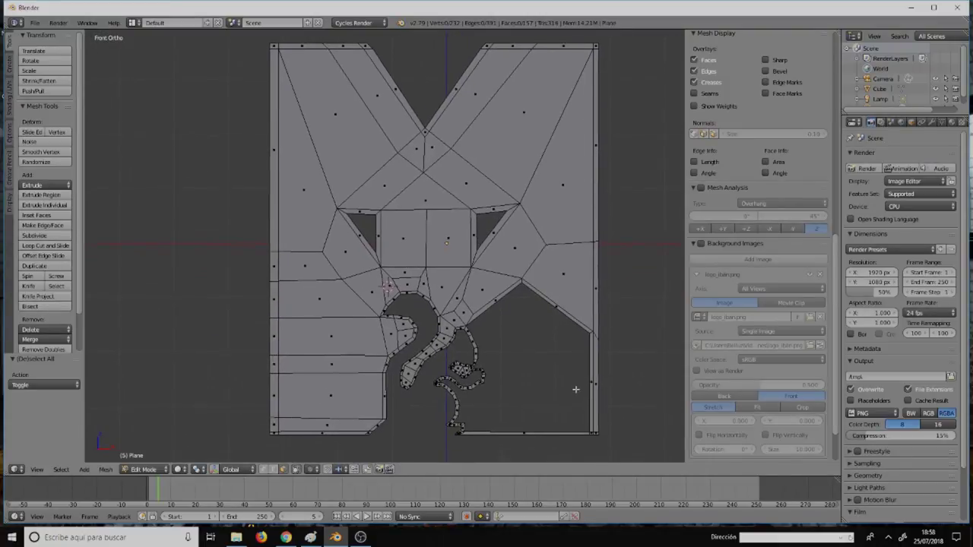
{"action": "scroll", "coordinate": [574, 403], "scroll_direction": "up", "scroll_amount": 1, "text": "shift"}
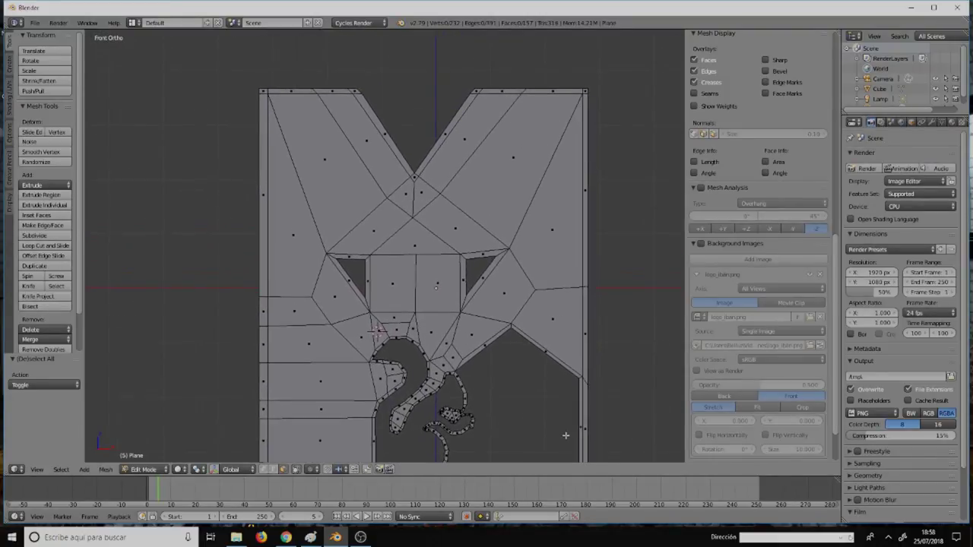
{"action": "middle_click_drag", "start_coordinate": [575, 414], "coordinate": [577, 266], "text": "shift"}
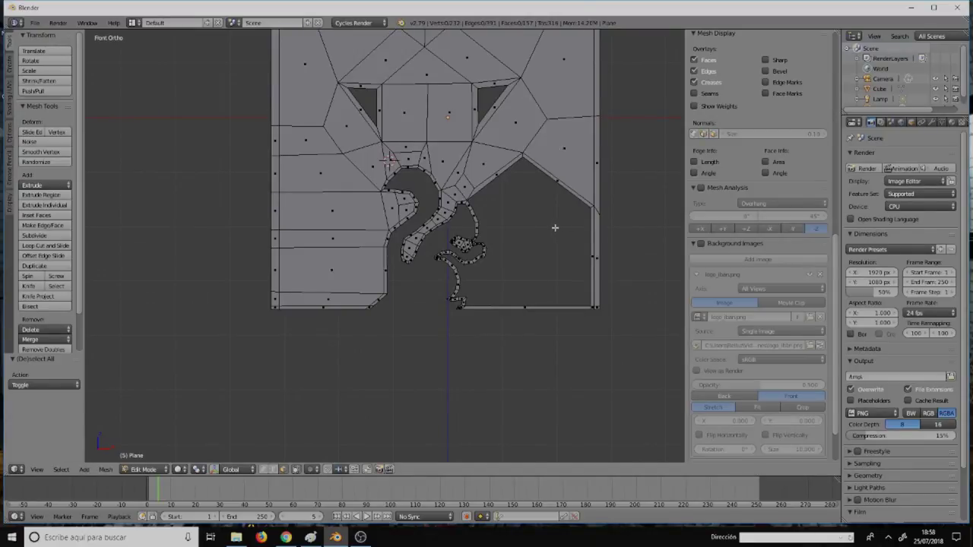
{"action": "scroll", "coordinate": [555, 228], "scroll_direction": "down", "scroll_amount": 1}
{"action": "scroll", "coordinate": [554, 227], "scroll_direction": "up", "scroll_amount": 1}
{"action": "scroll", "coordinate": [554, 228], "scroll_direction": "up", "scroll_amount": 1}
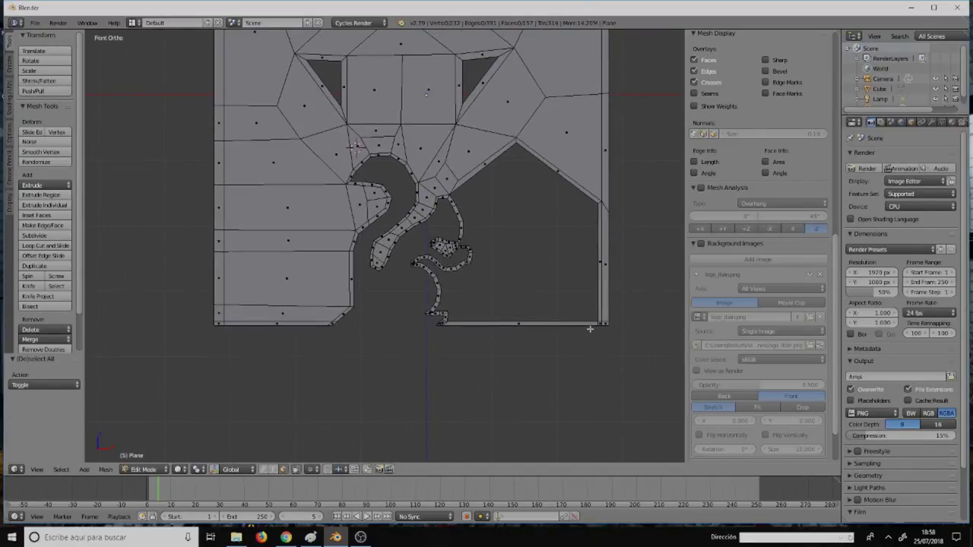
{"action": "scroll", "coordinate": [557, 263], "scroll_direction": "down", "scroll_amount": 2}
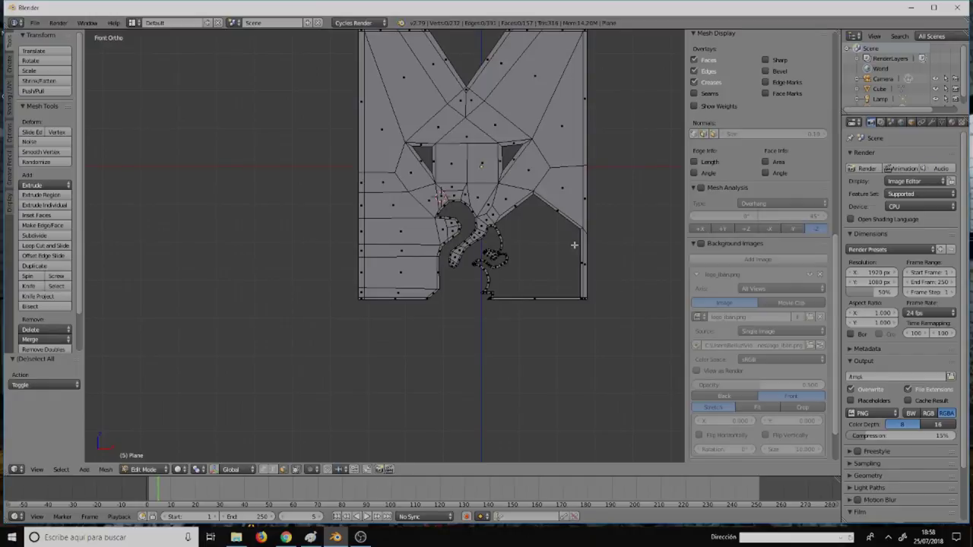
{"action": "scroll", "coordinate": [566, 248], "scroll_direction": "down", "scroll_amount": 3}
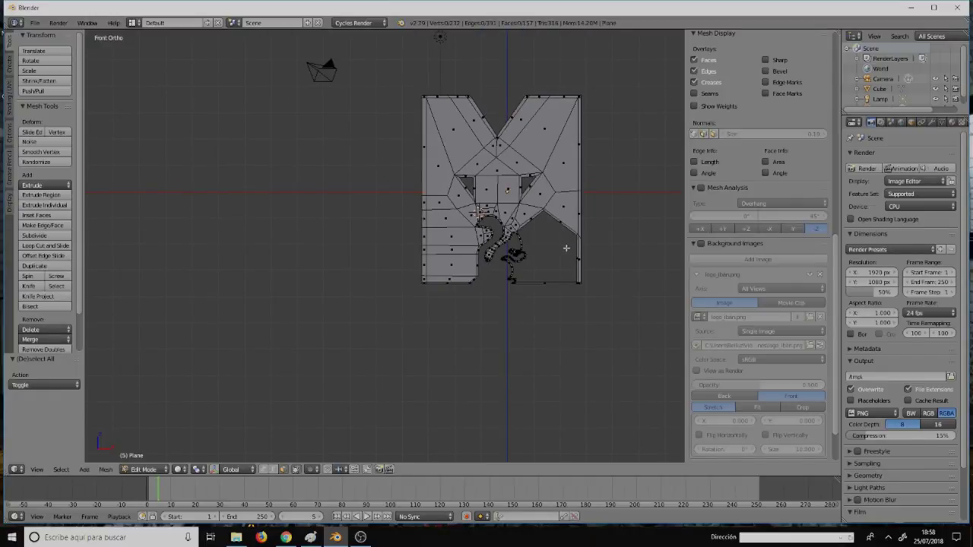
{"action": "scroll", "coordinate": [566, 248], "scroll_direction": "up", "scroll_amount": 3}
{"action": "middle_click_drag", "start_coordinate": [561, 263], "coordinate": [561, 212], "text": "shift"}
{"action": "scroll", "coordinate": [570, 264], "scroll_direction": "up", "scroll_amount": 2}
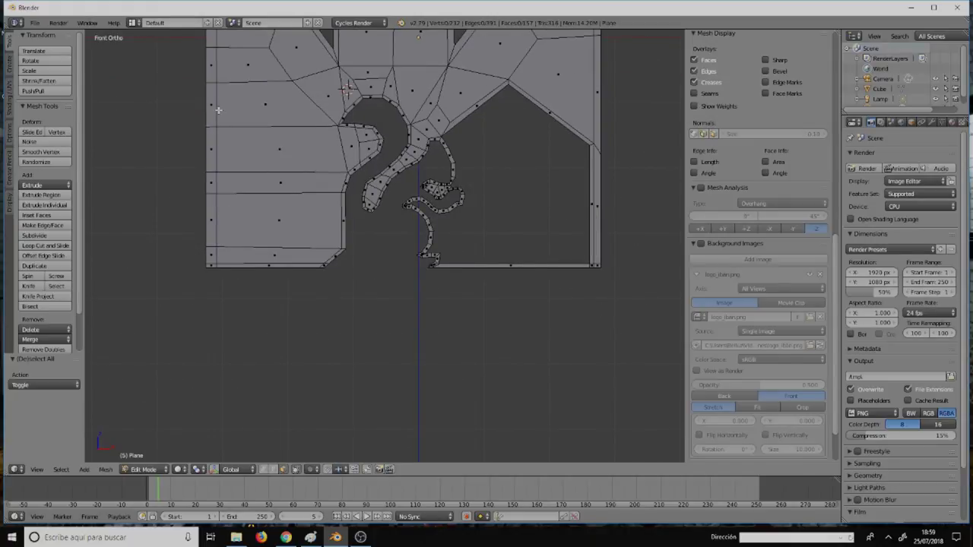
{"action": "scroll", "coordinate": [218, 111], "scroll_direction": "down", "scroll_amount": 1}
{"action": "mouse_move", "coordinate": [299, 194]}
{"action": "middle_mouse_down", "text": "shift"}
{"action": "mouse_move", "coordinate": [344, 263]}
{"action": "mouse_move", "coordinate": [332, 277]}
{"action": "middle_mouse_up", "text": "shift"}
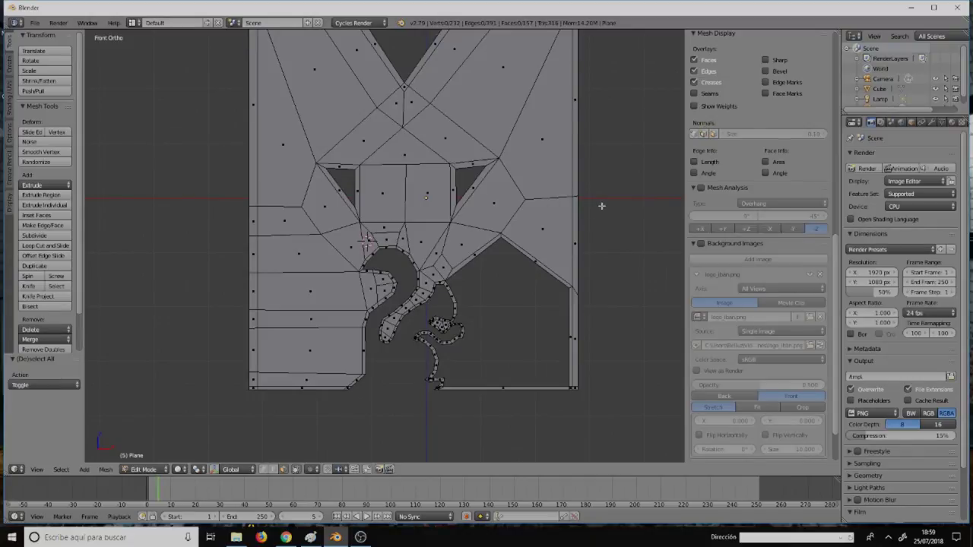
{"action": "scroll", "coordinate": [520, 201], "scroll_direction": "down", "scroll_amount": 3}
{"action": "scroll", "coordinate": [521, 201], "scroll_direction": "up", "scroll_amount": 2}
{"action": "scroll", "coordinate": [520, 201], "scroll_direction": "up", "scroll_amount": 2}
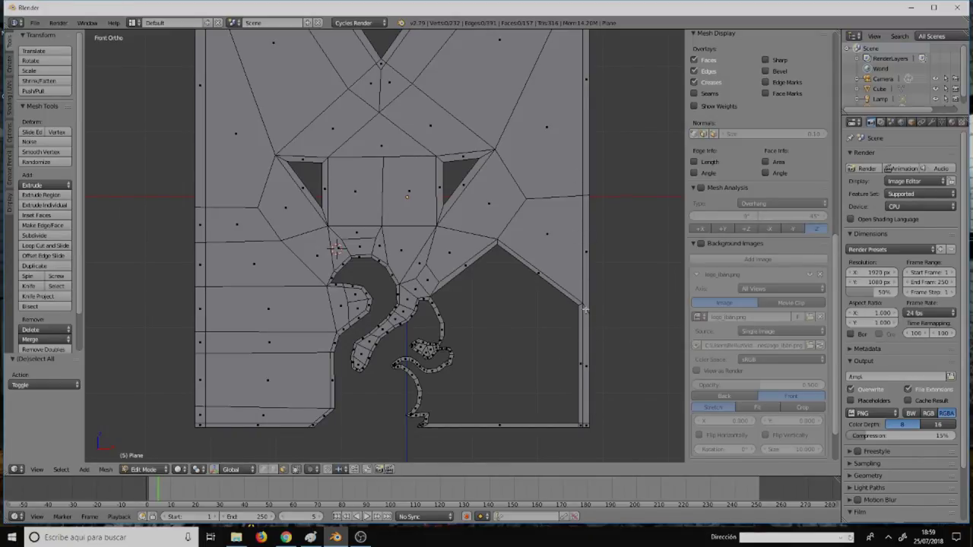
Step: Delete the faces along the right notch's diagonal and vertical edges
{"action": "scroll", "coordinate": [580, 308], "scroll_direction": "up", "scroll_amount": 5}
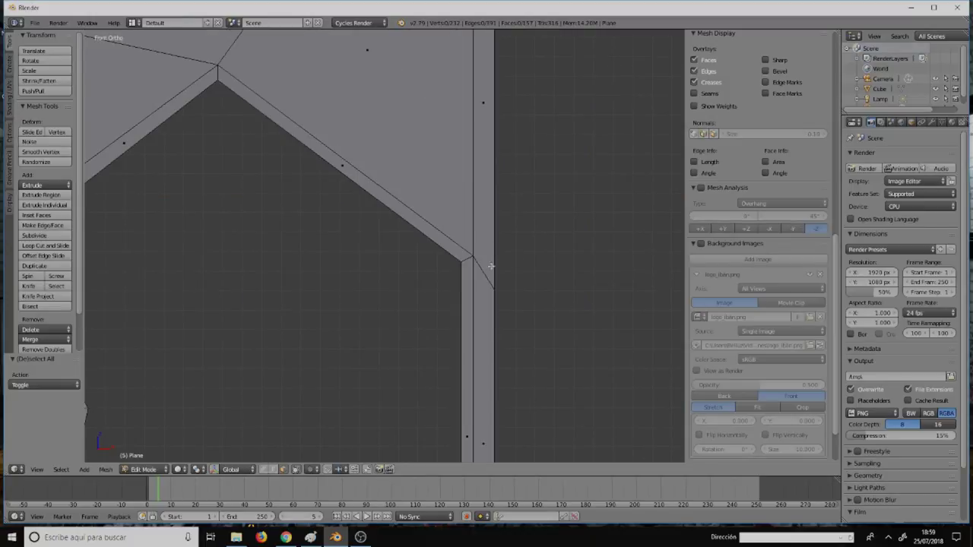
{"action": "scroll", "coordinate": [462, 262], "scroll_direction": "down", "scroll_amount": 4}
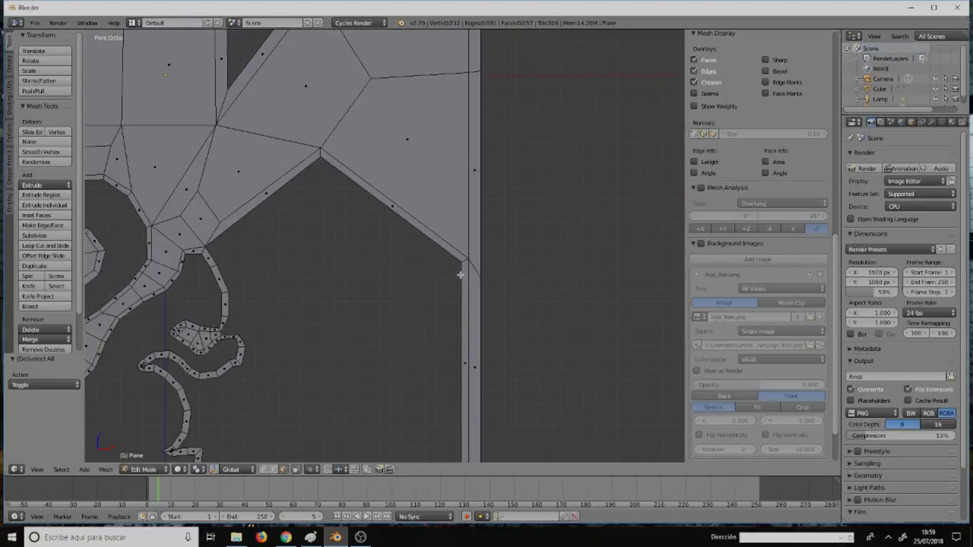
{"action": "scroll", "coordinate": [461, 270], "scroll_direction": "down", "scroll_amount": 1}
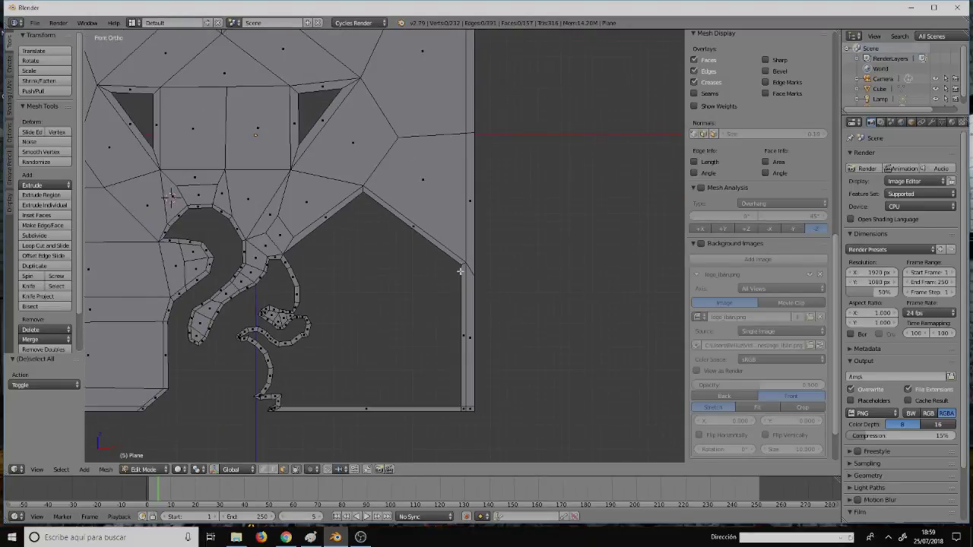
{"action": "right_click", "coordinate": [414, 226]}
{"action": "right_click", "coordinate": [462, 296], "text": "shift"}
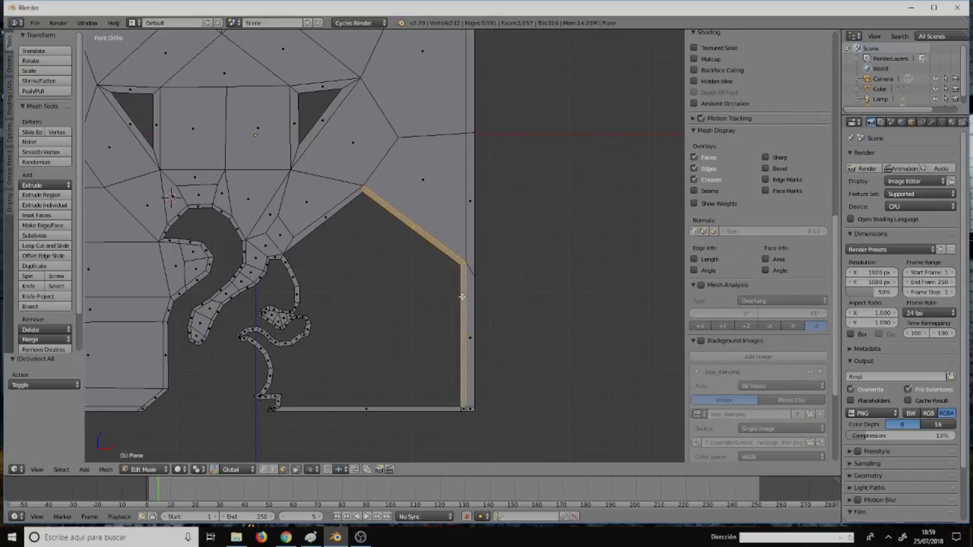
{"action": "key", "text": "x"}
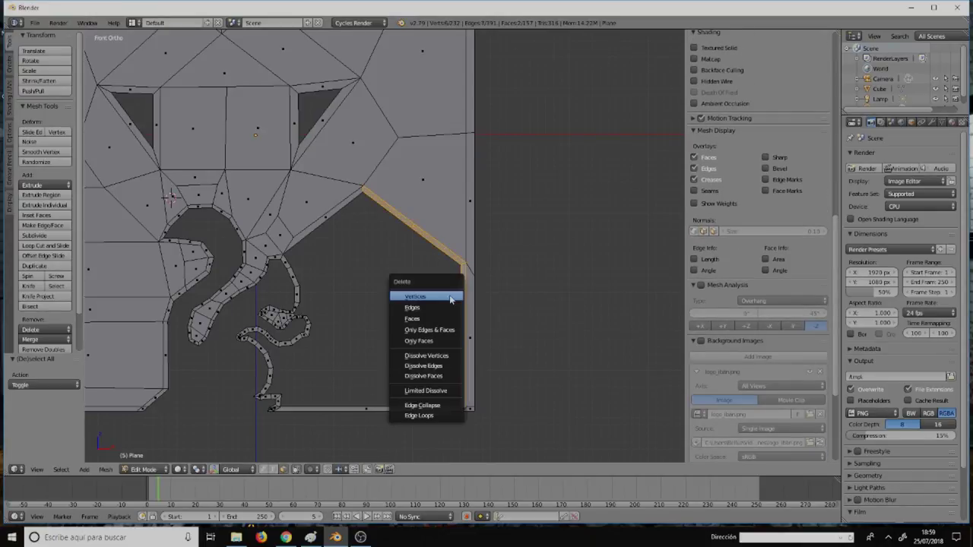
{"action": "left_click", "coordinate": [445, 322]}
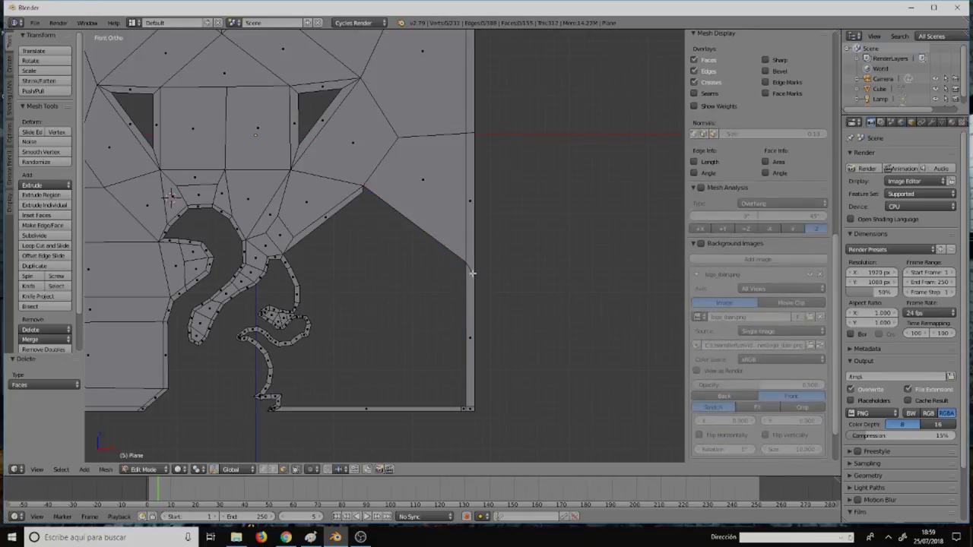
Step: Flatten the gap edge and the strip's corner vertex with S Z 0, then raise them level with the strip's top
{"action": "key", "text": "ctrl+Tab"}
{"action": "key", "text": "1"}
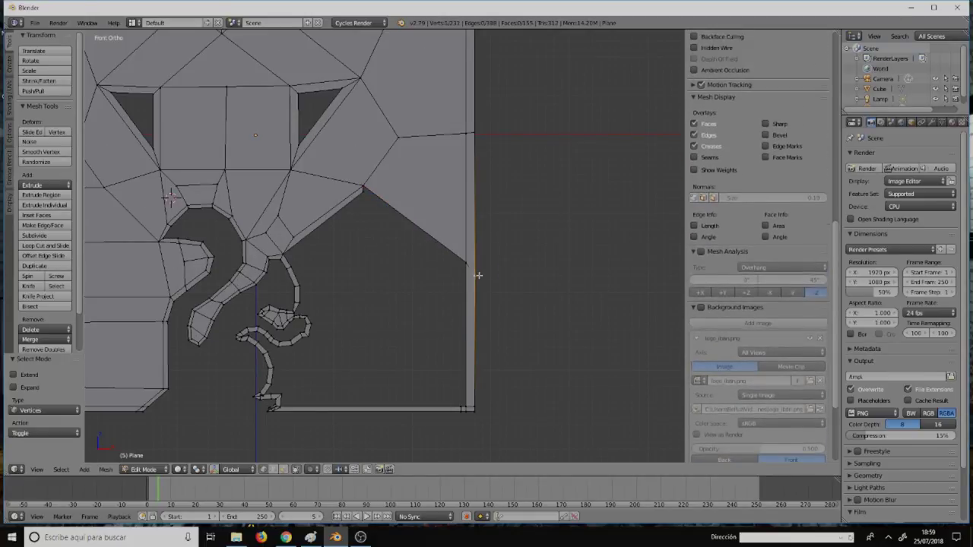
{"action": "left_click", "coordinate": [468, 262], "text": "shift"}
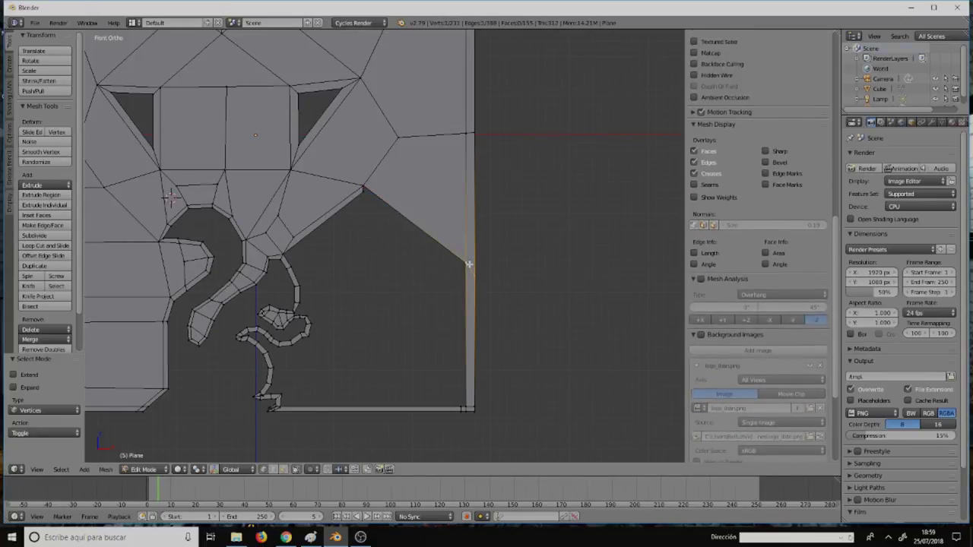
{"action": "type", "text": "sz0"}
{"action": "key", "text": "Return"}
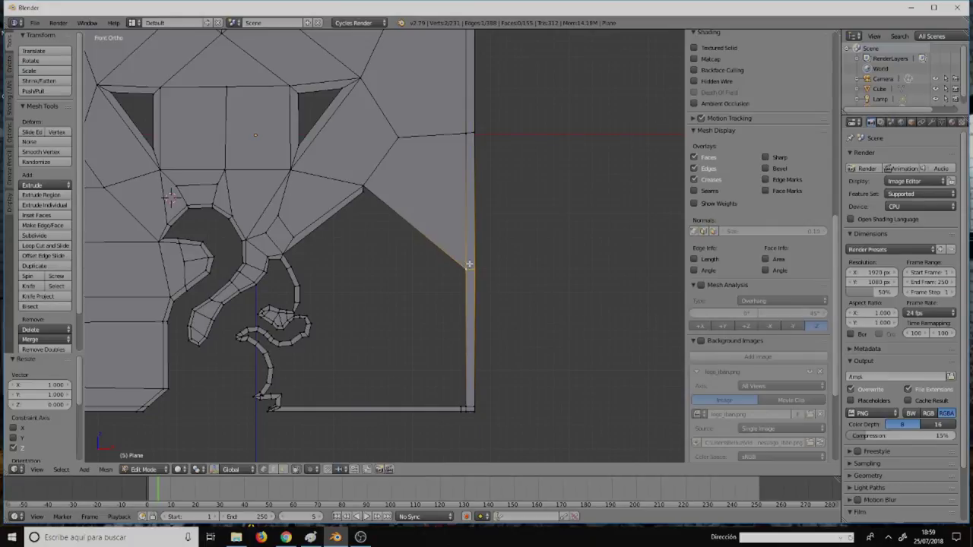
{"action": "key", "text": "g"}
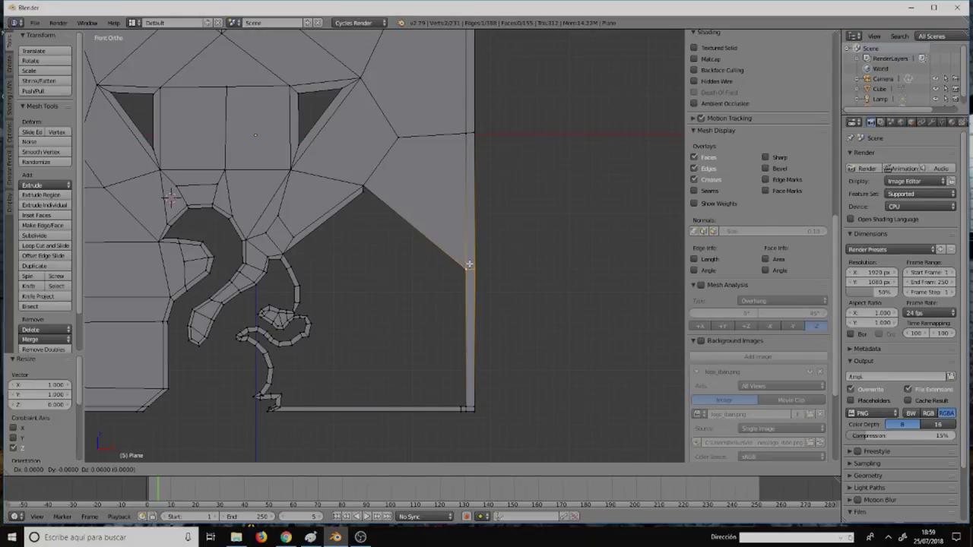
{"action": "key", "text": "z"}
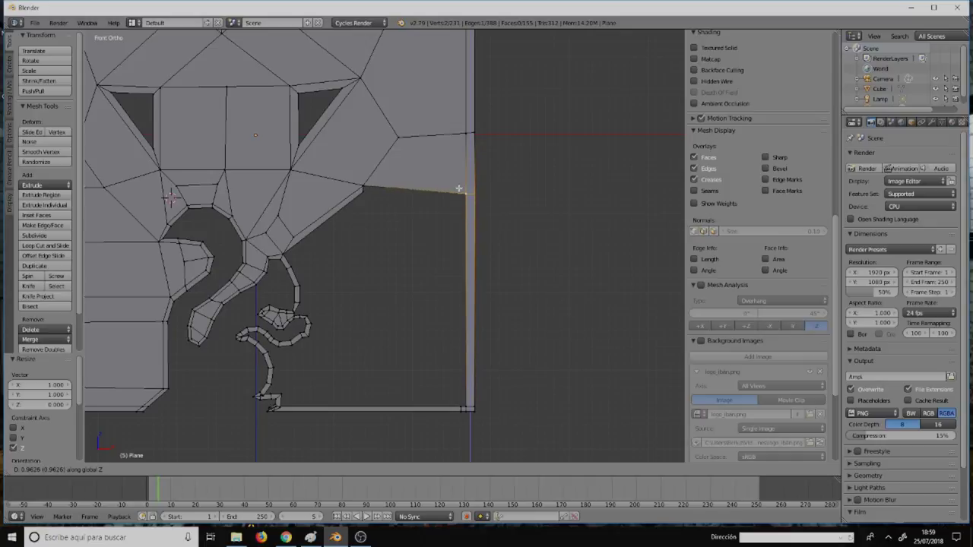
{"action": "left_click", "coordinate": [458, 182]}
Step: Drop a gap-edge vertex lower along the logo outline and begin a loop across the vertical strip
{"action": "scroll", "coordinate": [416, 215], "scroll_direction": "down", "scroll_amount": 3}
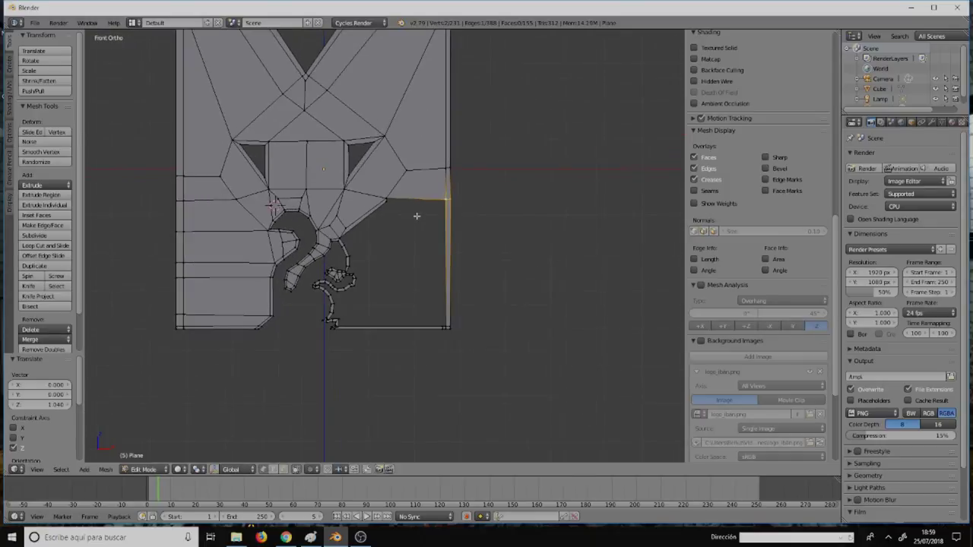
{"action": "scroll", "coordinate": [427, 200], "scroll_direction": "up", "scroll_amount": 3}
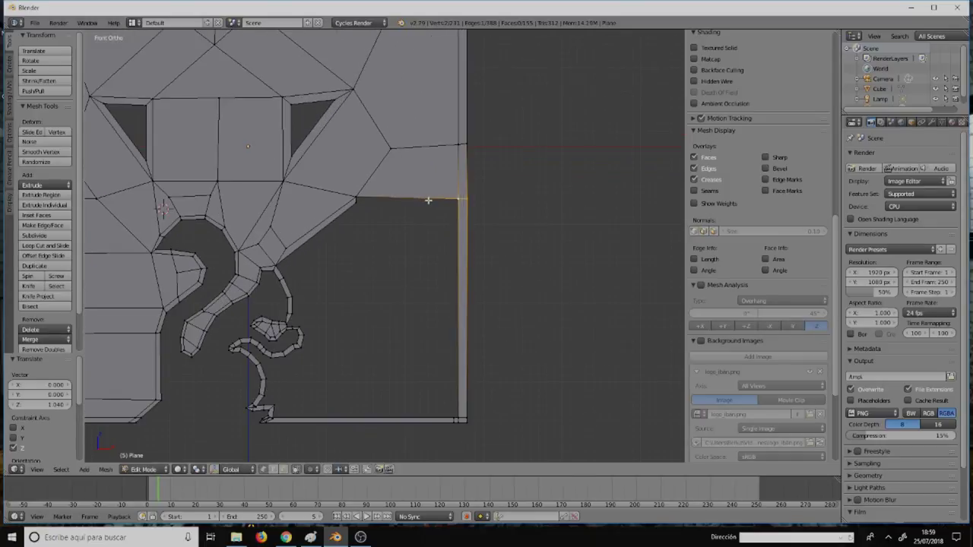
{"action": "right_click", "coordinate": [353, 204]}
{"action": "key", "text": "g"}
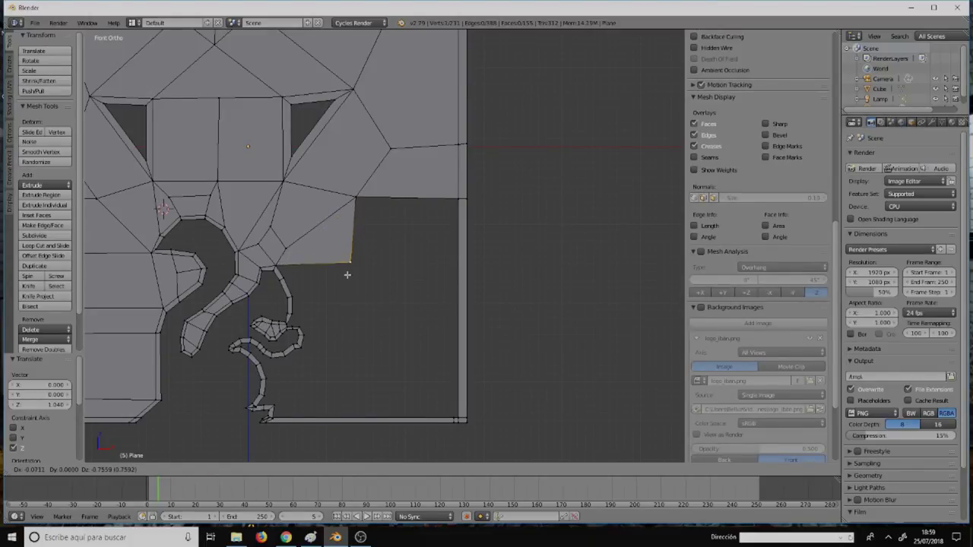
{"action": "left_click", "coordinate": [348, 269]}
{"action": "scroll", "coordinate": [346, 266], "scroll_direction": "down", "scroll_amount": 2}
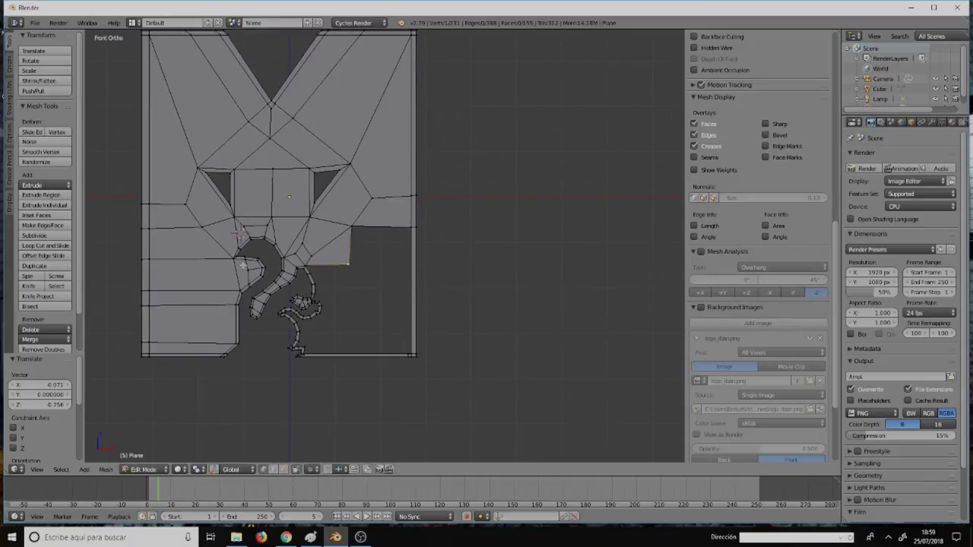
{"action": "key", "text": "g"}
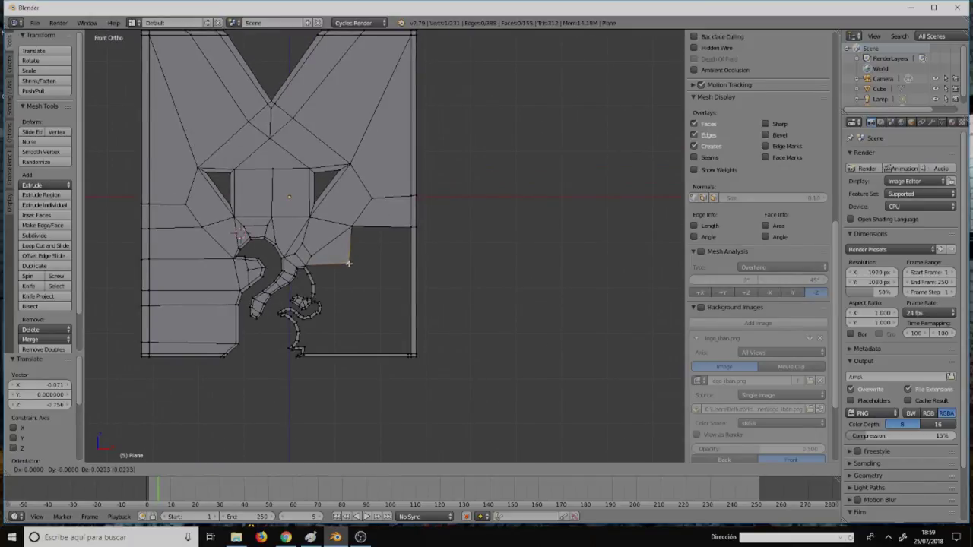
{"action": "left_click", "coordinate": [348, 259]}
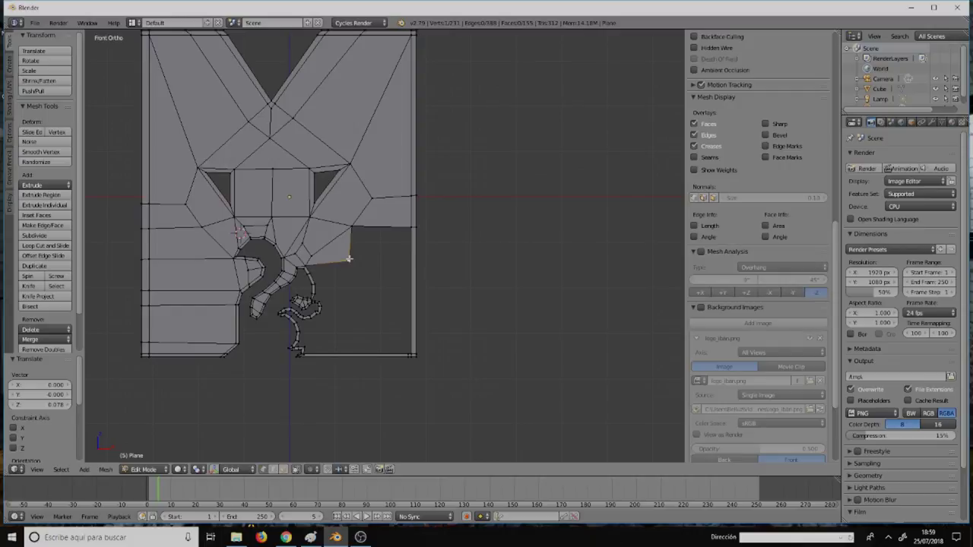
{"action": "scroll", "coordinate": [408, 278], "scroll_direction": "up", "scroll_amount": 2}
{"action": "scroll", "coordinate": [408, 272], "scroll_direction": "up", "scroll_amount": 2}
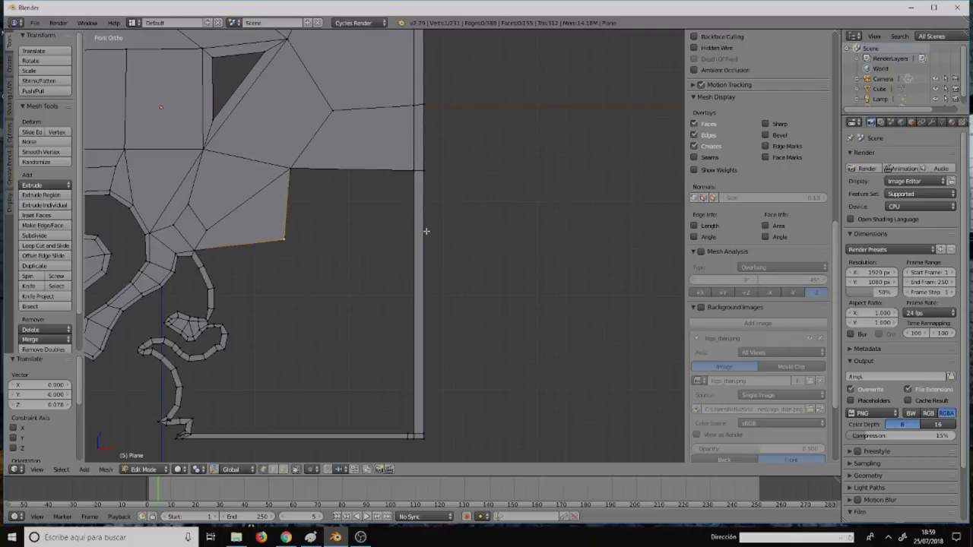
{"action": "right_click", "coordinate": [417, 259], "text": "alt"}
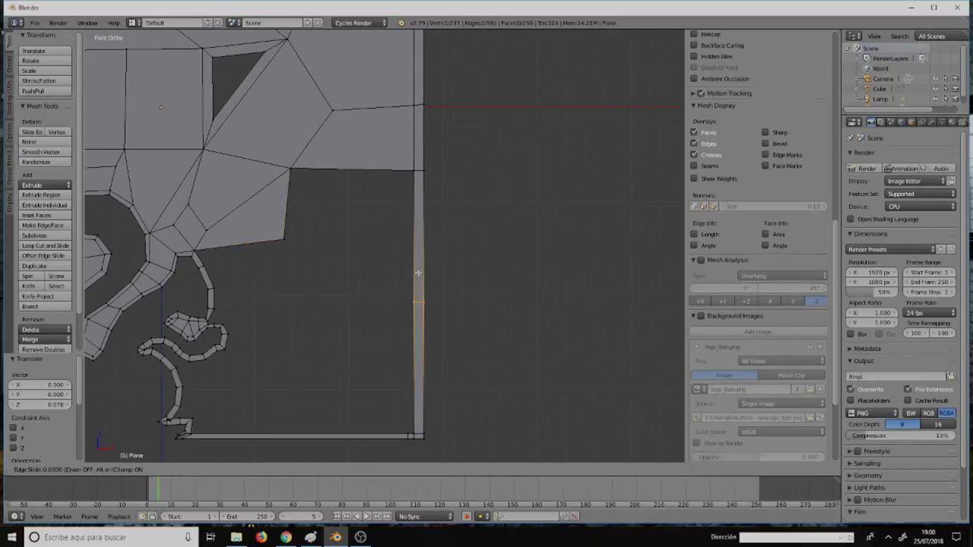
{"action": "key", "text": "g"}
{"action": "key", "text": "g"}
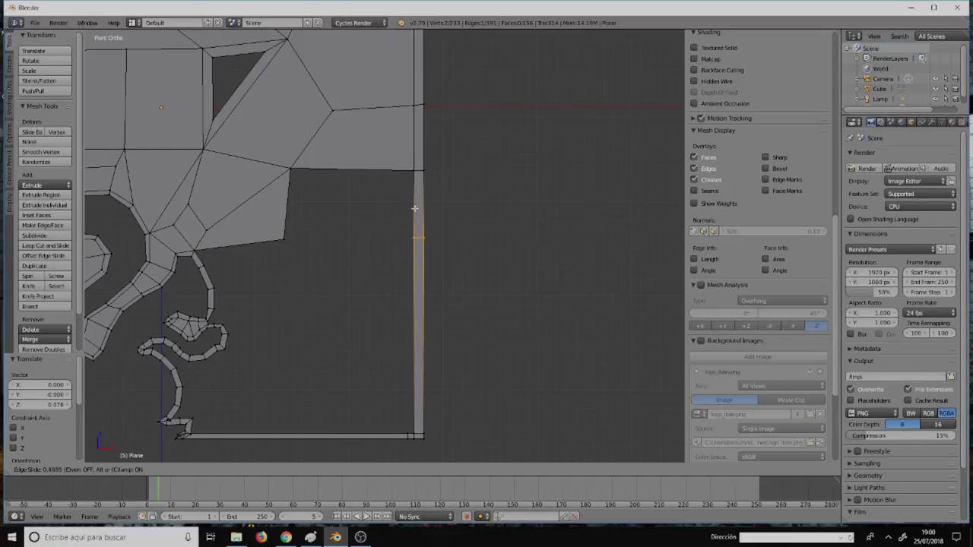
Step: Place the new loop, then fill a face between the gap's lower edge and the strip's facing edge
{"action": "left_click", "coordinate": [408, 212]}
{"action": "right_click", "coordinate": [294, 241]}
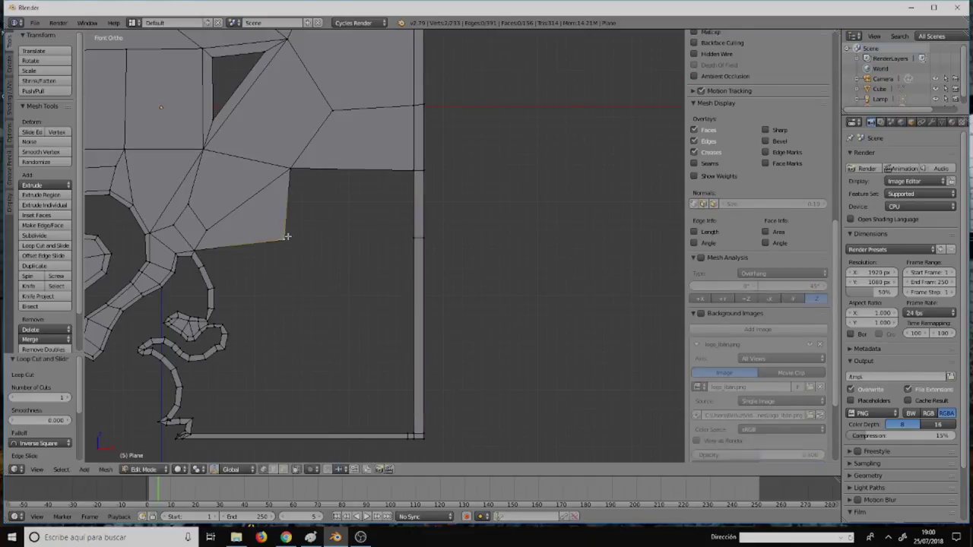
{"action": "right_click", "coordinate": [411, 235], "text": "shift"}
{"action": "key", "text": "f"}
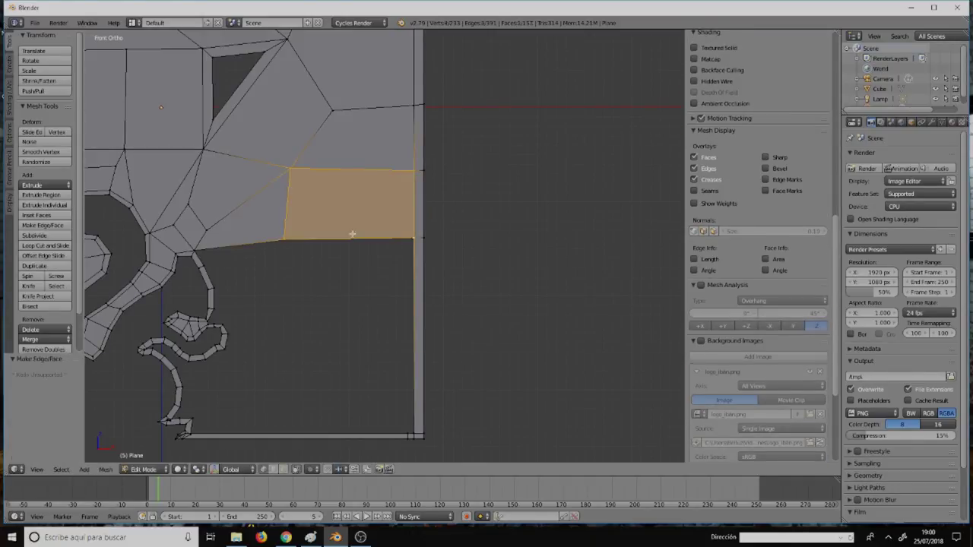
{"action": "scroll", "coordinate": [341, 225], "scroll_direction": "down", "scroll_amount": 4}
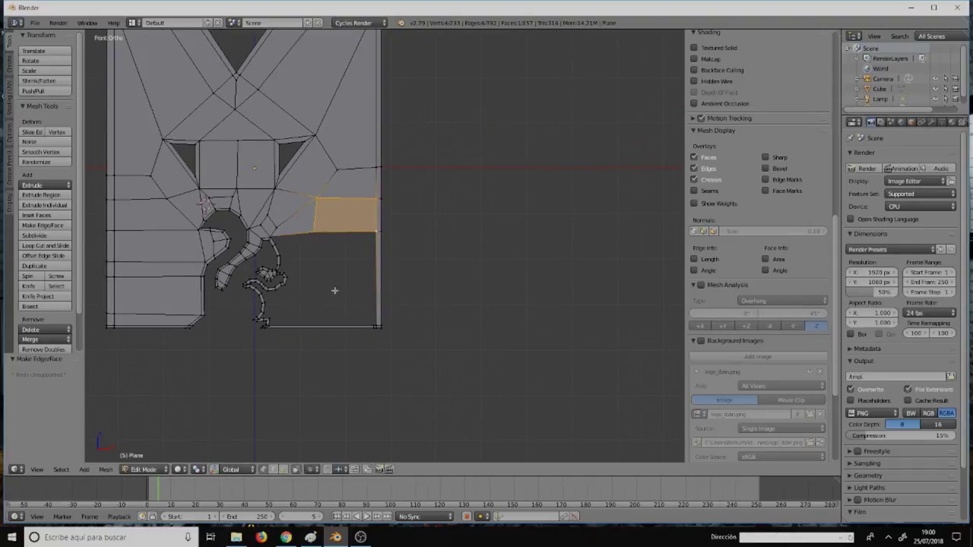
{"action": "scroll", "coordinate": [366, 265], "scroll_direction": "up", "scroll_amount": 2}
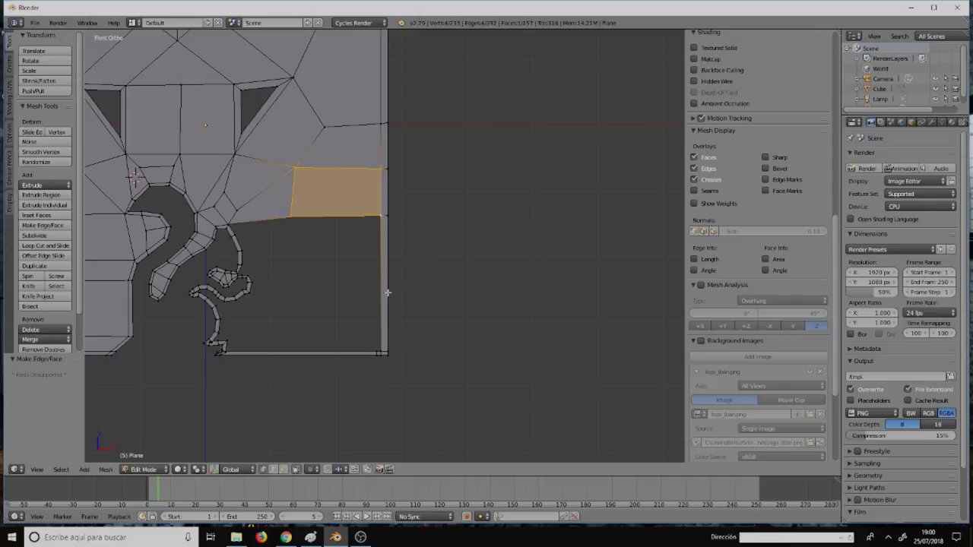
Step: Add three loop cuts across the right-hand vertical strip with Ctrl+R
{"action": "key", "text": "ctrl+r"}
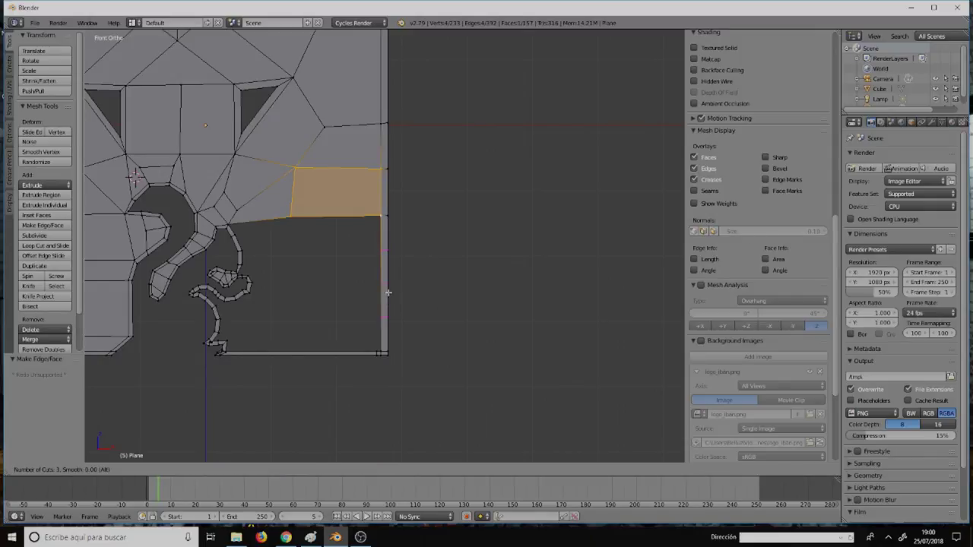
{"action": "left_click", "coordinate": [388, 292]}
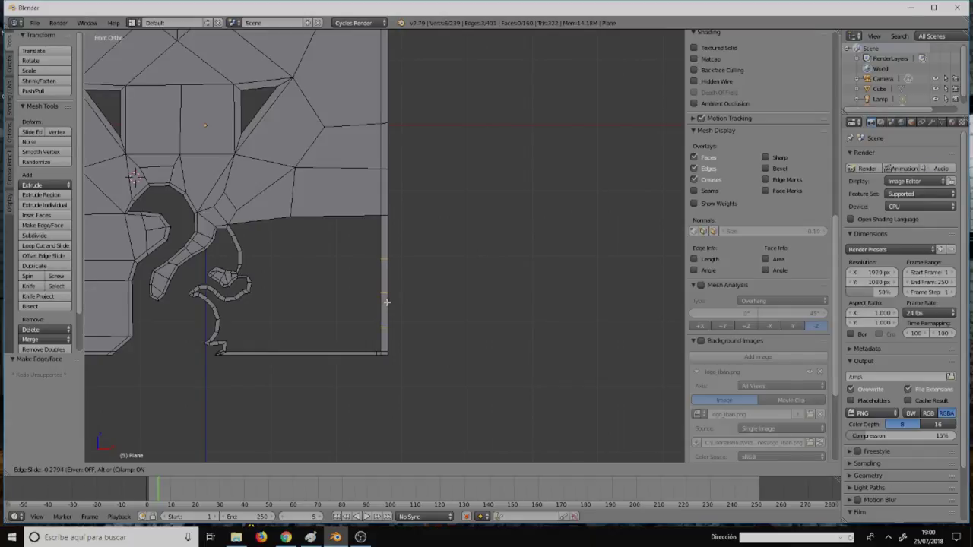
{"action": "left_click", "coordinate": [387, 301]}
{"action": "scroll", "coordinate": [289, 277], "scroll_direction": "down", "scroll_amount": 4}
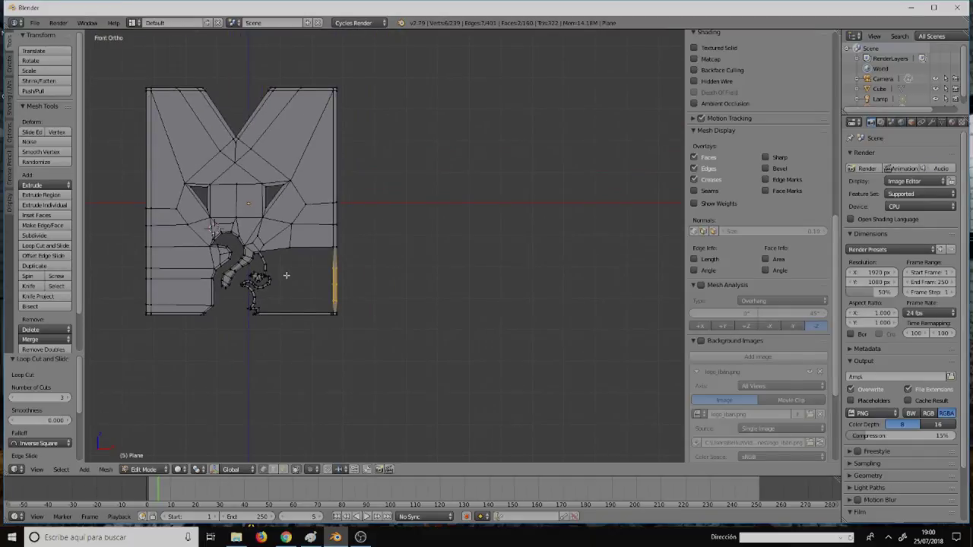
{"action": "scroll", "coordinate": [297, 281], "scroll_direction": "up", "scroll_amount": 1}
{"action": "scroll", "coordinate": [302, 273], "scroll_direction": "up", "scroll_amount": 2}
{"action": "scroll", "coordinate": [301, 267], "scroll_direction": "up", "scroll_amount": 1}
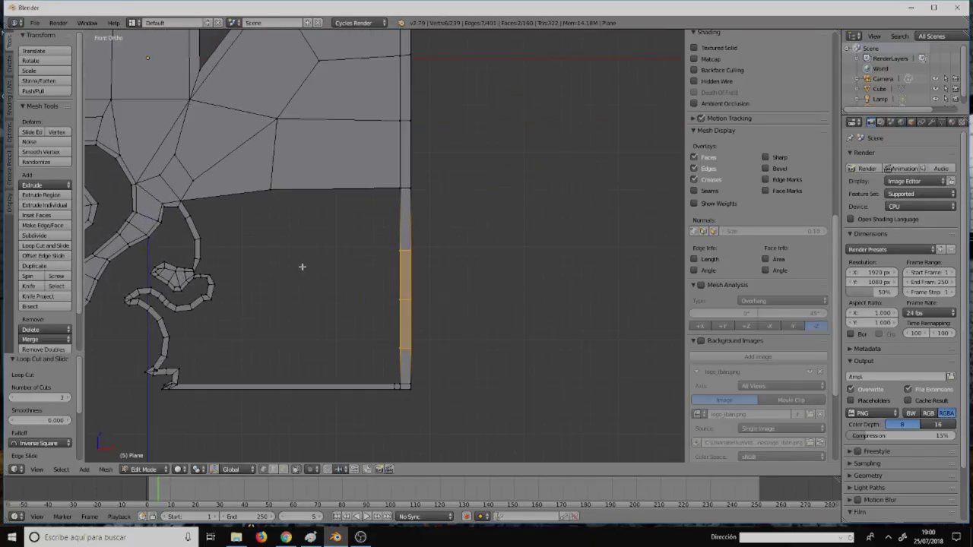
Step: Select a vertex on the curly tail and vertex-slide it along its edge
{"action": "right_click", "coordinate": [197, 241]}
{"action": "right_click", "coordinate": [201, 261]}
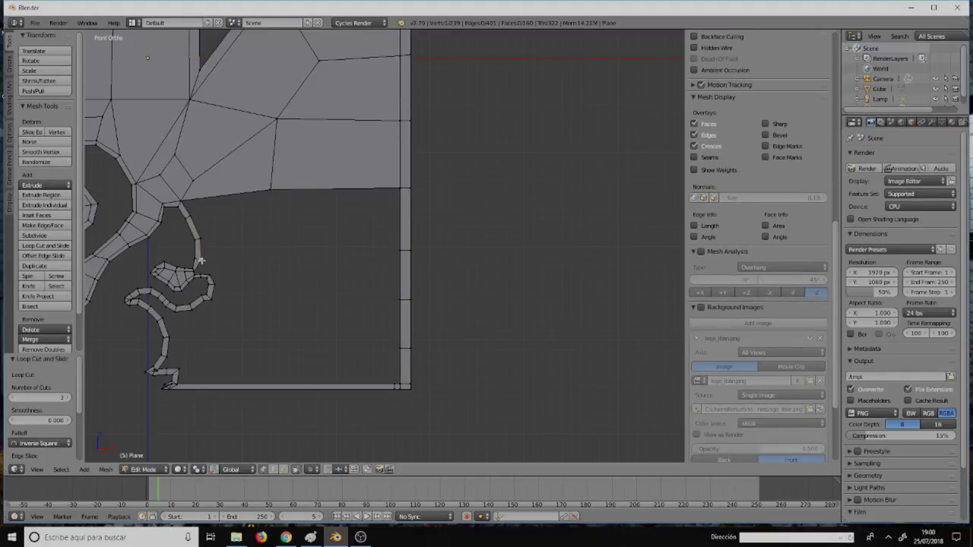
{"action": "scroll", "coordinate": [209, 266], "scroll_direction": "up", "scroll_amount": 3}
{"action": "scroll", "coordinate": [202, 257], "scroll_direction": "up", "scroll_amount": 3}
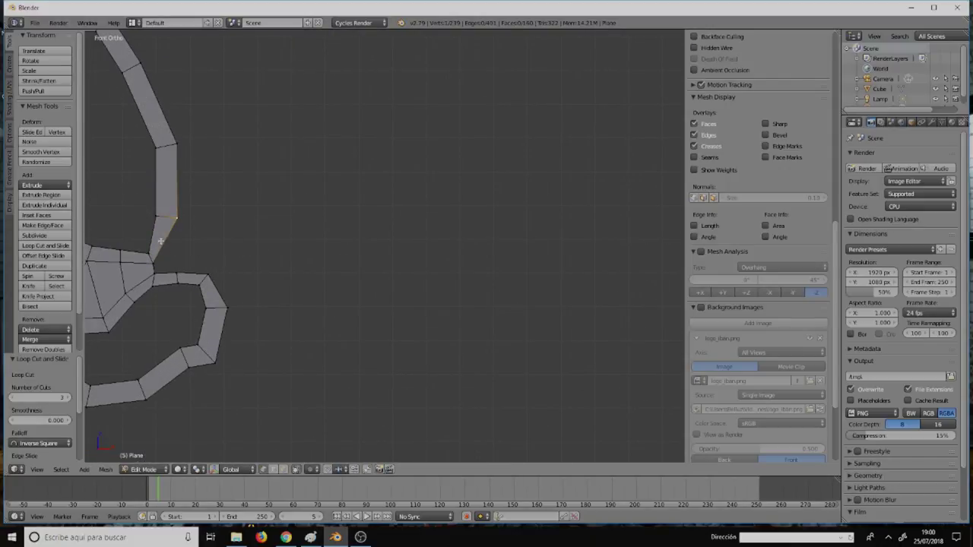
{"action": "scroll", "coordinate": [146, 248], "scroll_direction": "down", "scroll_amount": 2}
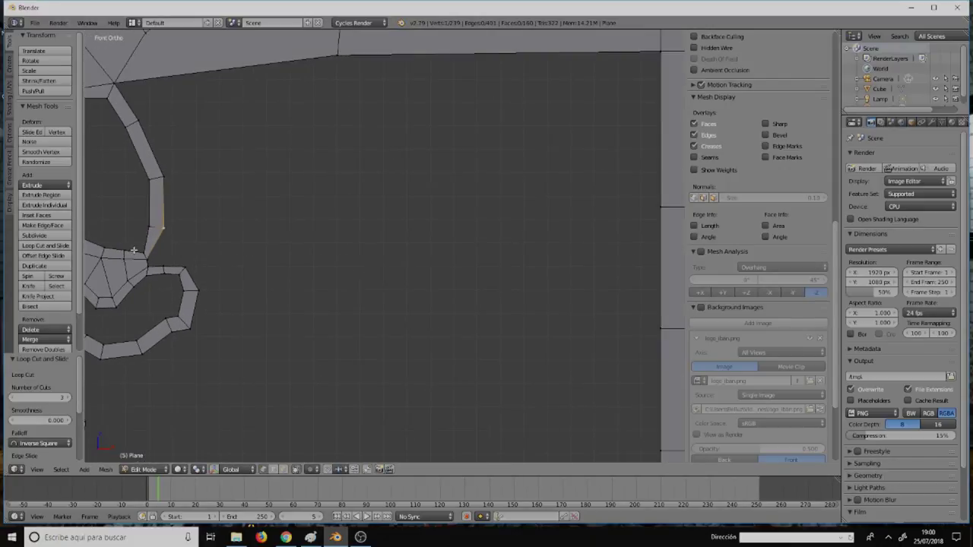
{"action": "scroll", "coordinate": [144, 249], "scroll_direction": "down", "scroll_amount": 3}
{"action": "scroll", "coordinate": [143, 252], "scroll_direction": "down", "scroll_amount": 2}
{"action": "scroll", "coordinate": [144, 252], "scroll_direction": "up", "scroll_amount": 2}
{"action": "scroll", "coordinate": [143, 251], "scroll_direction": "up", "scroll_amount": 1}
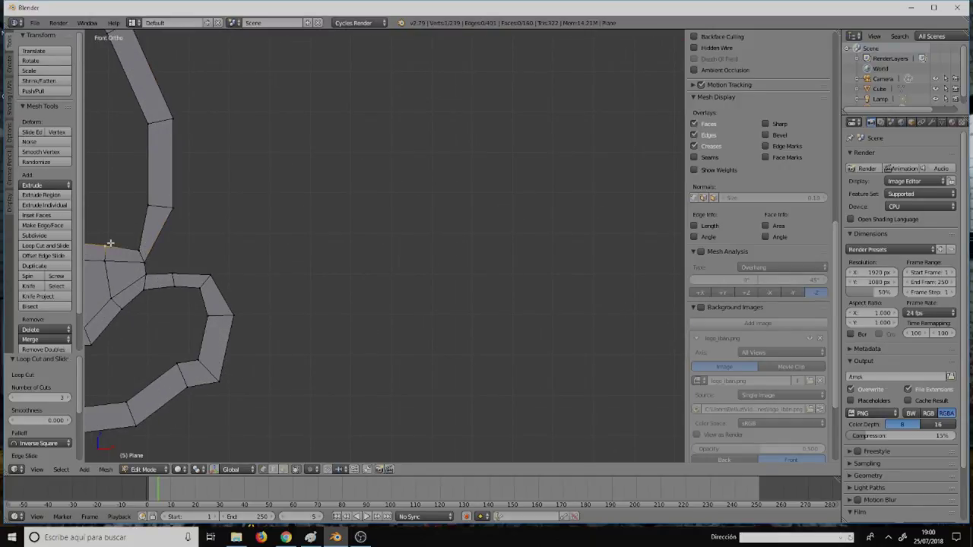
{"action": "key", "text": "shift+v"}
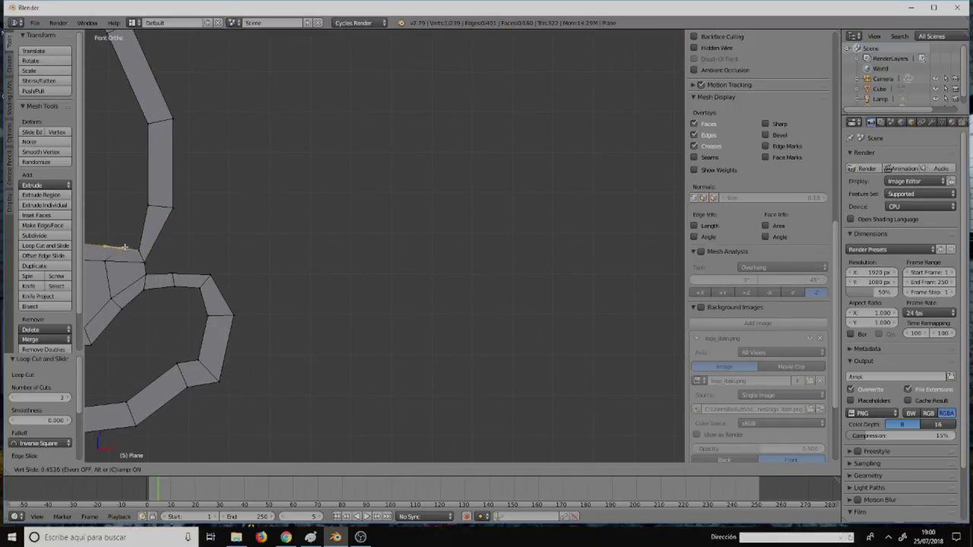
{"action": "left_click", "coordinate": [126, 248]}
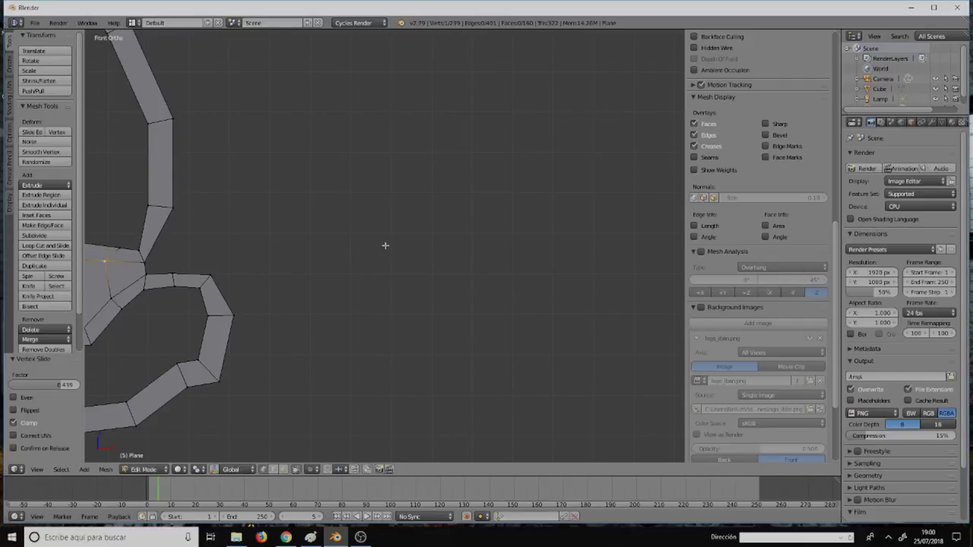
{"action": "key", "text": "ctrl+z"}
{"action": "key", "text": "ctrl+shift+z"}
Step: Slide the vertex on the tail's inner loop up onto the loop's top edge
{"action": "middle_click_drag", "start_coordinate": [263, 253], "coordinate": [335, 228], "text": "shift"}
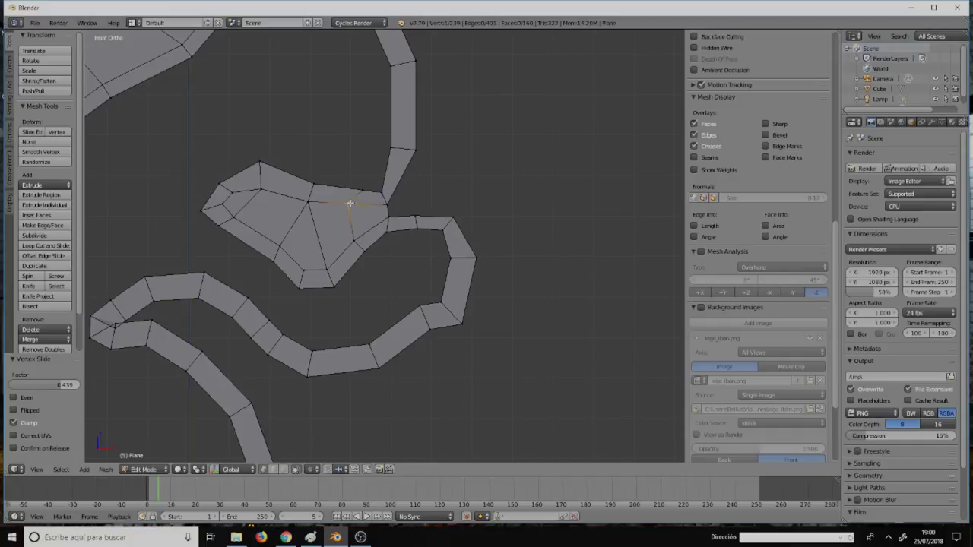
{"action": "key", "text": "shift+v"}
{"action": "left_click", "coordinate": [365, 202]}
{"action": "key", "text": "shift+v"}
{"action": "key", "text": "shift+v"}
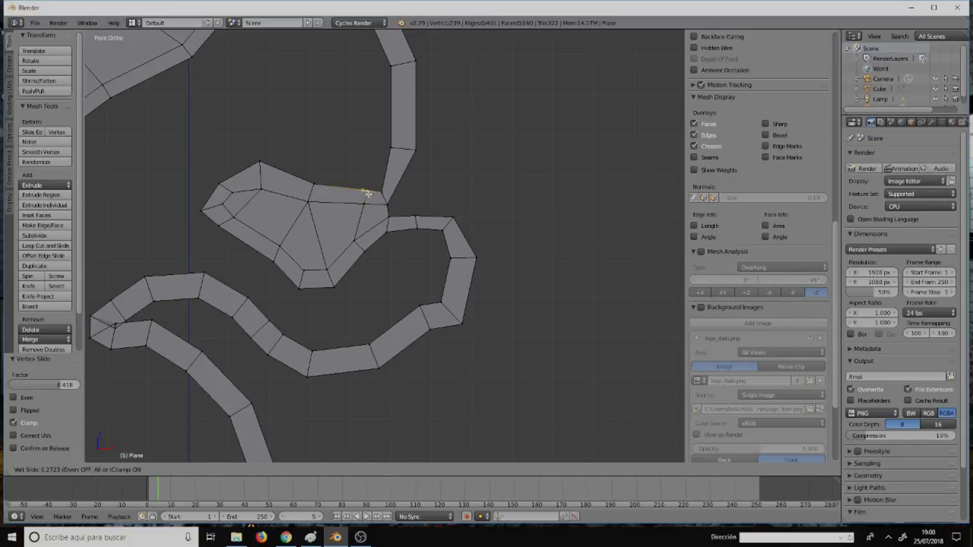
{"action": "left_click", "coordinate": [367, 194]}
Step: Edge-slide an edge along the tail's strand and fill a triangular face between loop and strand
{"action": "scroll", "coordinate": [405, 144], "scroll_direction": "down", "scroll_amount": 4}
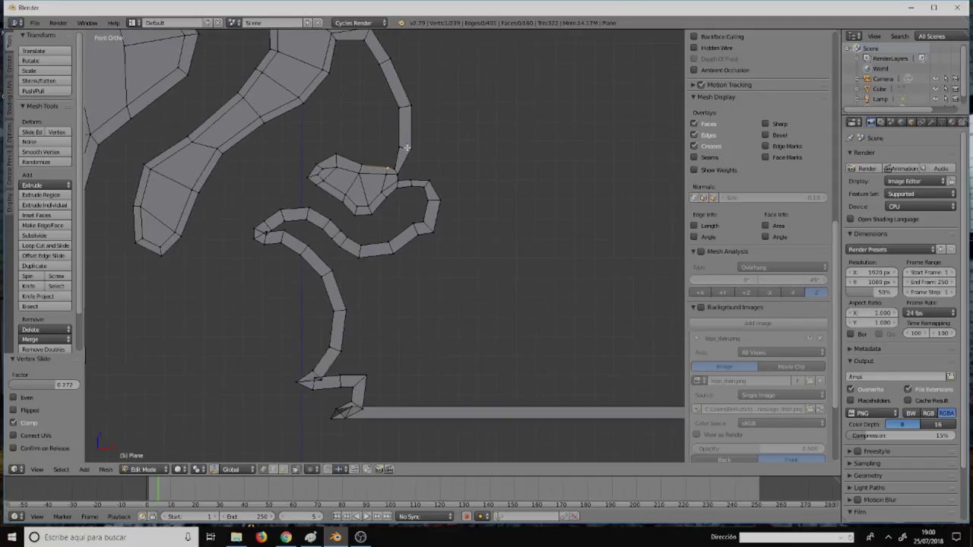
{"action": "scroll", "coordinate": [407, 149], "scroll_direction": "down", "scroll_amount": 3}
{"action": "scroll", "coordinate": [405, 149], "scroll_direction": "up", "scroll_amount": 2}
{"action": "scroll", "coordinate": [403, 151], "scroll_direction": "up", "scroll_amount": 2}
{"action": "scroll", "coordinate": [402, 153], "scroll_direction": "up", "scroll_amount": 2}
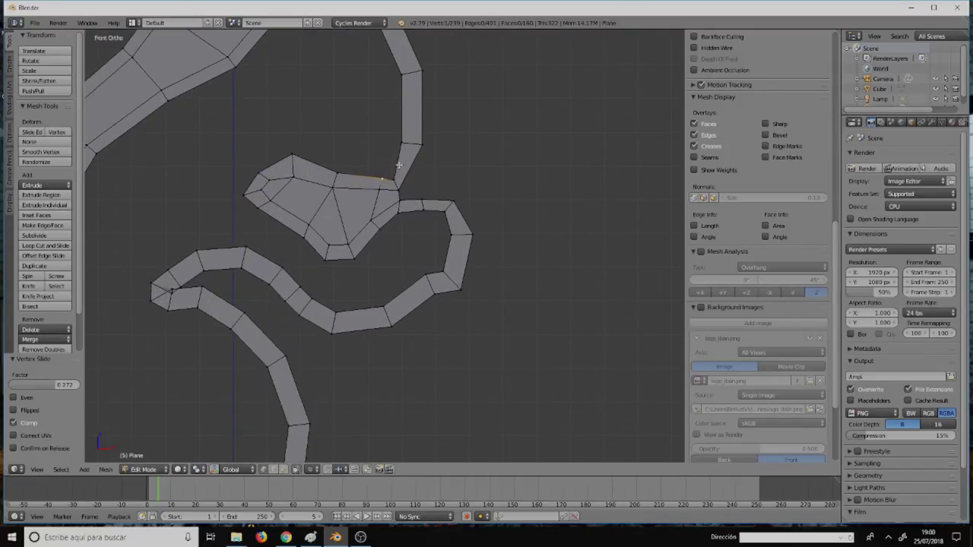
{"action": "key", "text": "g"}
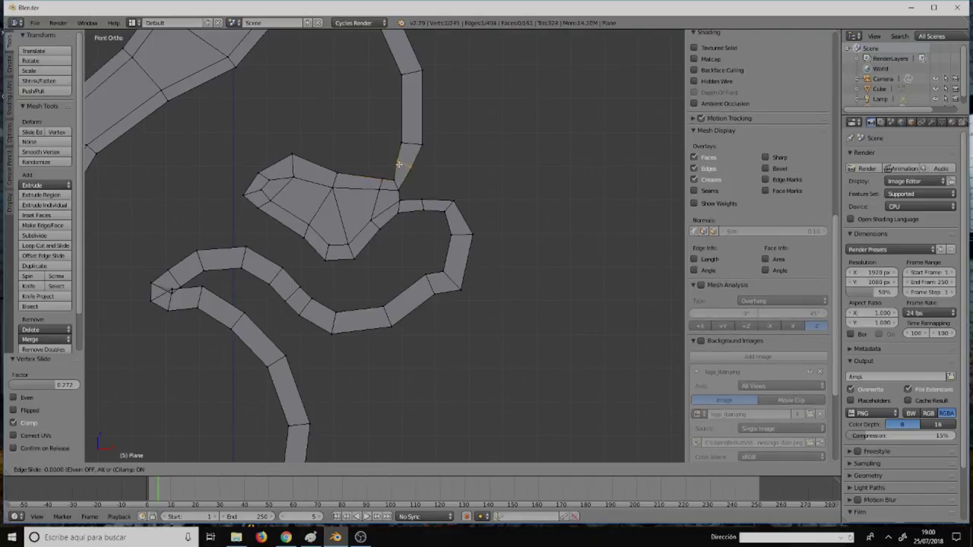
{"action": "key", "text": "g"}
{"action": "left_click", "coordinate": [398, 176]}
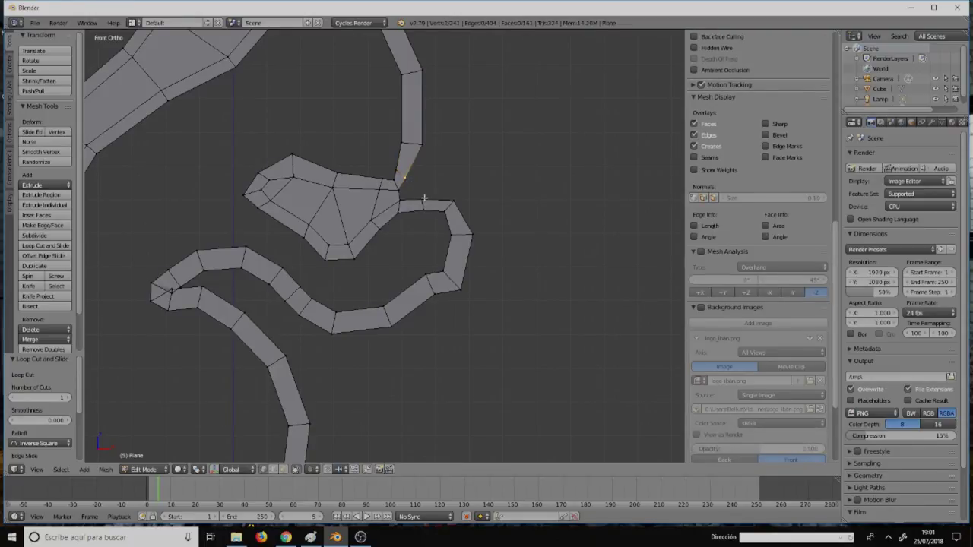
{"action": "key", "text": "f"}
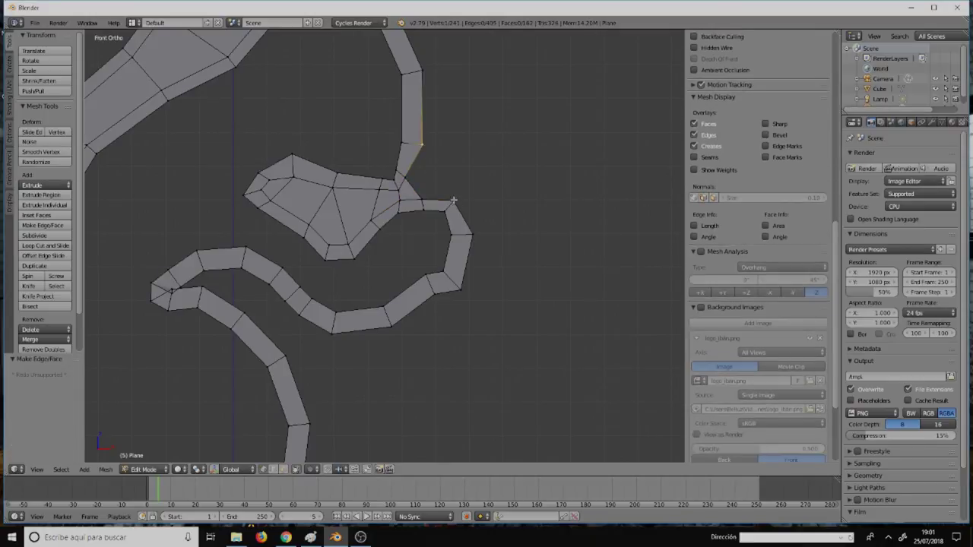
Step: Fill a second triangular face to close the gap, then centre and zoom the view on the M's lower half
{"action": "key", "text": "f"}
{"action": "scroll", "coordinate": [448, 189], "scroll_direction": "down", "scroll_amount": 3}
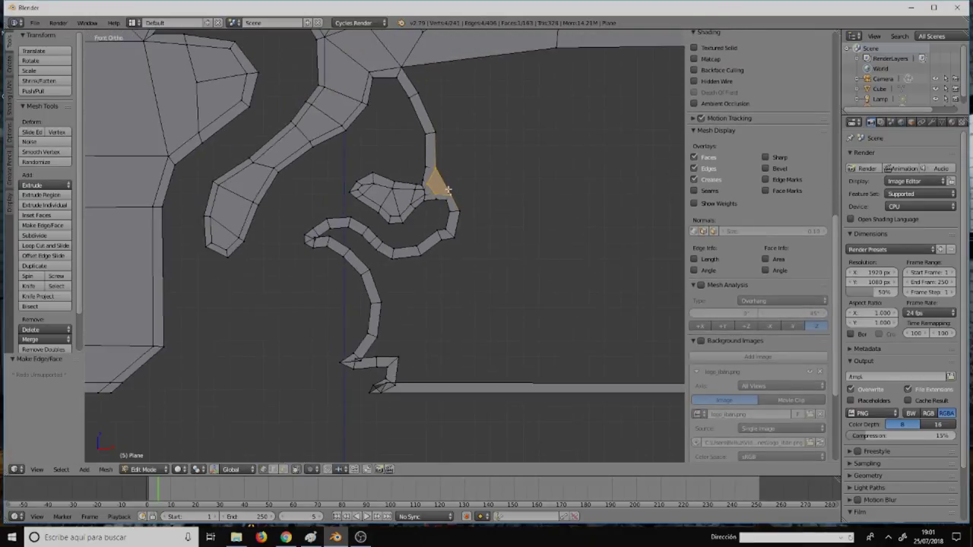
{"action": "scroll", "coordinate": [448, 188], "scroll_direction": "up", "scroll_amount": 1}
{"action": "scroll", "coordinate": [450, 187], "scroll_direction": "down", "scroll_amount": 4}
{"action": "middle_click_drag", "start_coordinate": [458, 185], "coordinate": [397, 103], "text": "shift"}
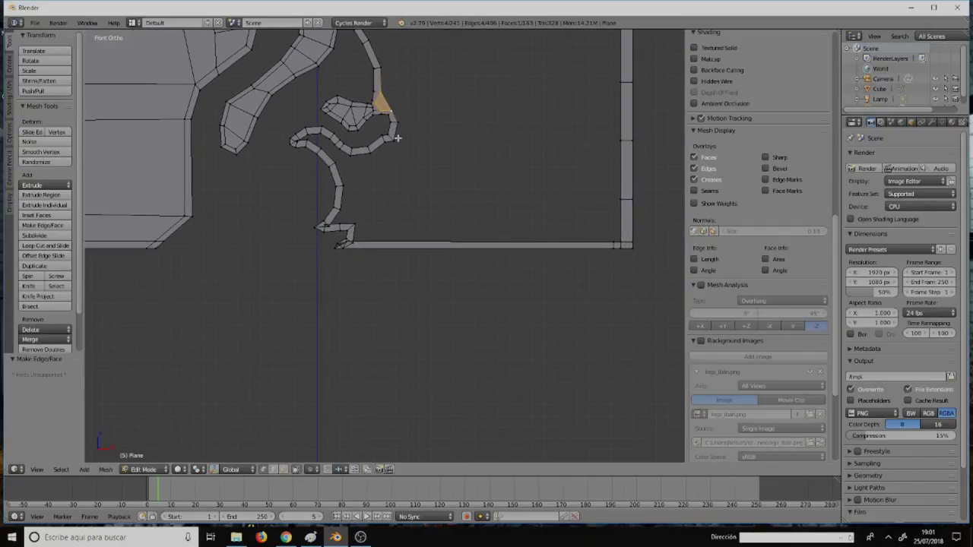
{"action": "scroll", "coordinate": [399, 137], "scroll_direction": "down", "scroll_amount": 1}
{"action": "scroll", "coordinate": [400, 135], "scroll_direction": "down", "scroll_amount": 3}
{"action": "scroll", "coordinate": [402, 134], "scroll_direction": "down", "scroll_amount": 2}
{"action": "scroll", "coordinate": [401, 132], "scroll_direction": "up", "scroll_amount": 5}
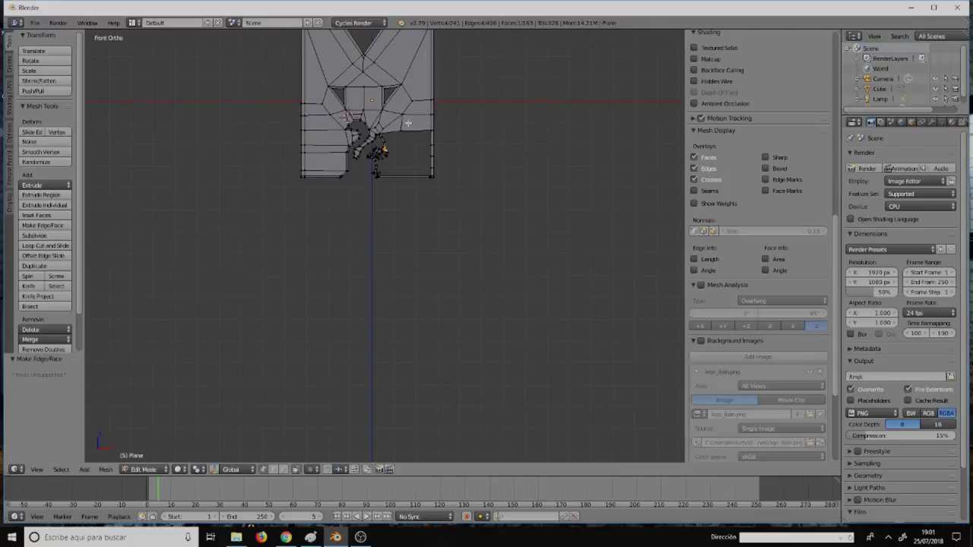
{"action": "middle_click_drag", "start_coordinate": [401, 133], "coordinate": [384, 217], "text": "shift"}
{"action": "scroll", "coordinate": [384, 216], "scroll_direction": "up", "scroll_amount": 3}
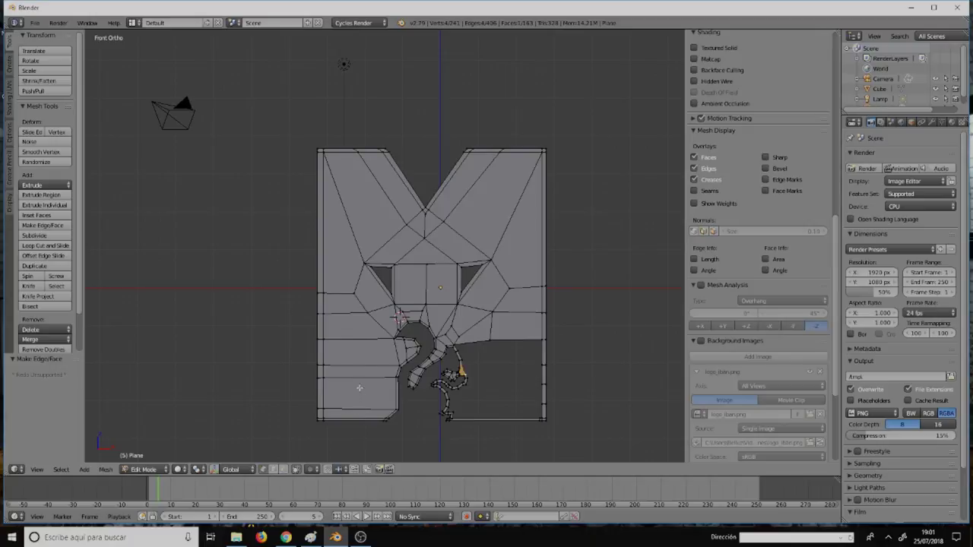
{"action": "scroll", "coordinate": [359, 387], "scroll_direction": "up", "scroll_amount": 3}
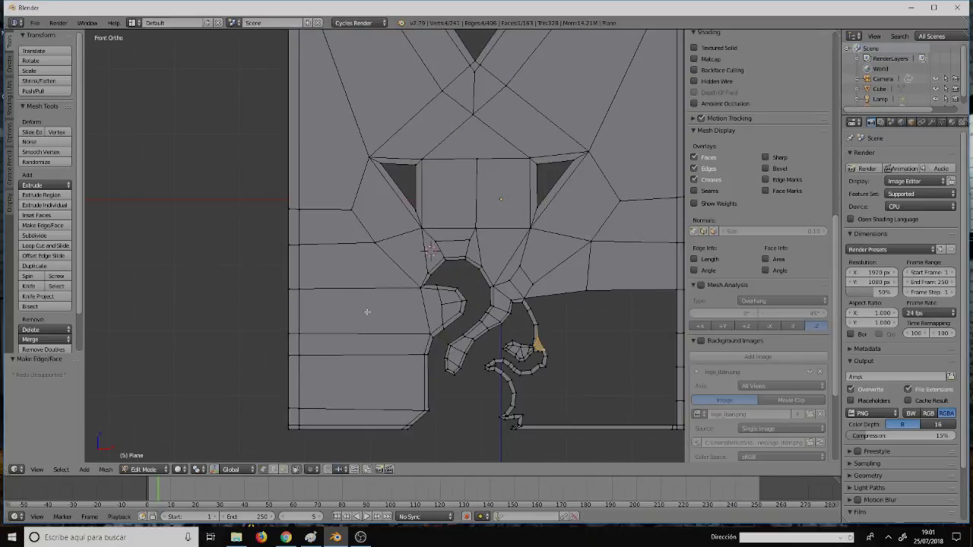
Step: Knife-cut a line of edges from beside the tail down to the M's bottom edge
{"action": "key", "text": "k"}
{"action": "left_click", "coordinate": [375, 243]}
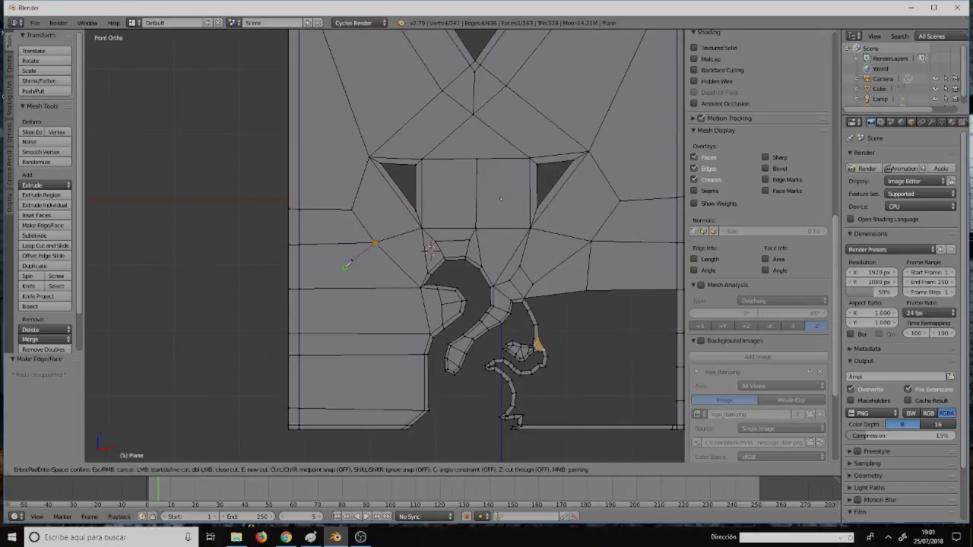
{"action": "left_click", "coordinate": [345, 267]}
{"action": "left_click", "coordinate": [347, 429]}
{"action": "key", "text": "Return"}
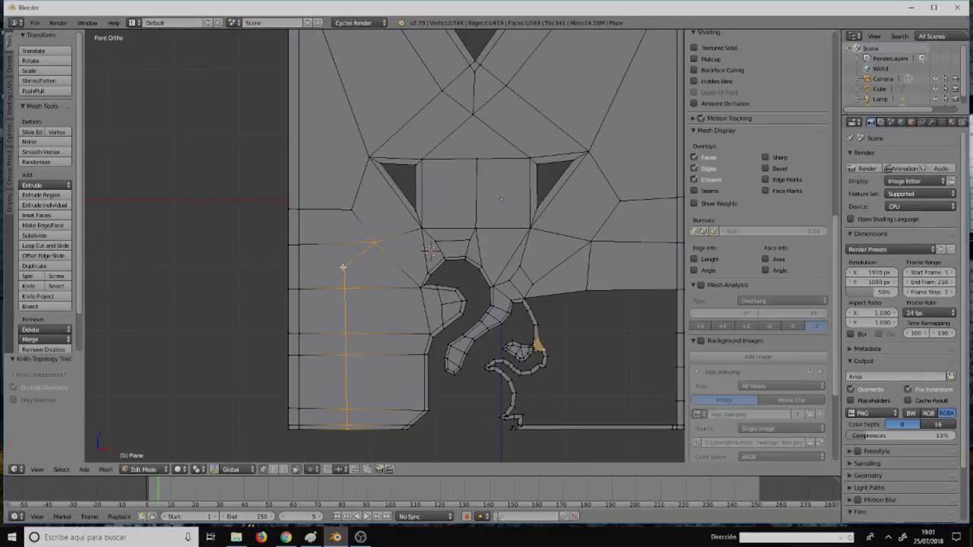
Step: Try joining a vertex on the new cut to a second vertex with J, then undo it
{"action": "left_click", "coordinate": [343, 267]}
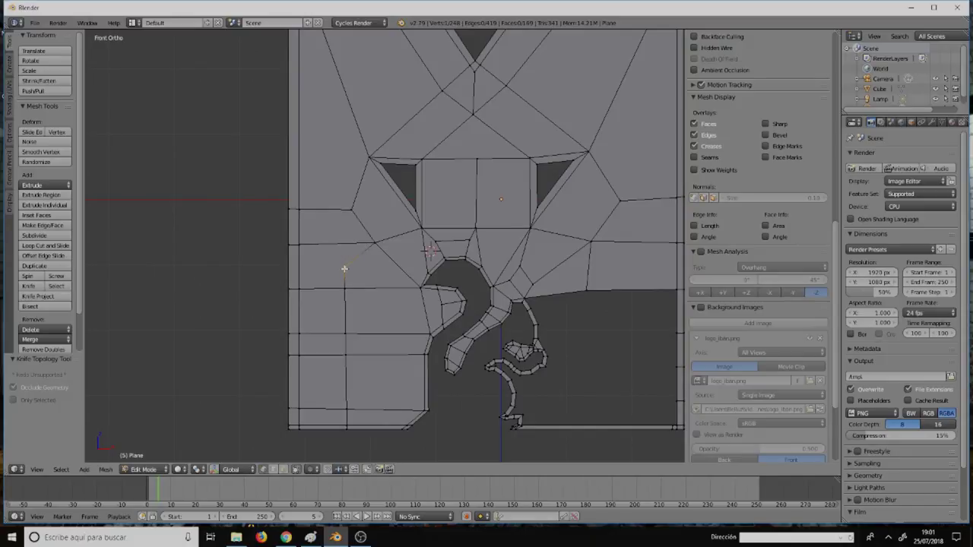
{"action": "key", "text": "k"}
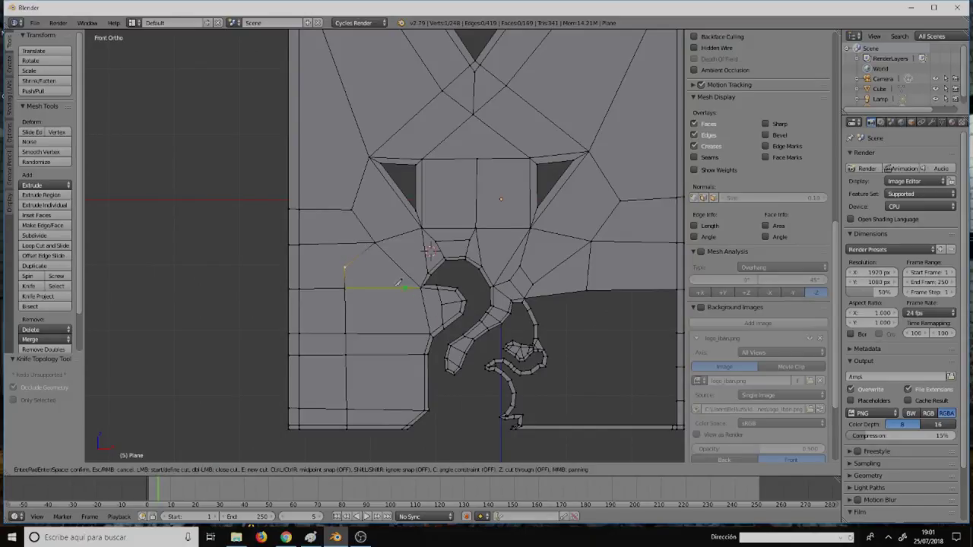
{"action": "key", "text": "Escape"}
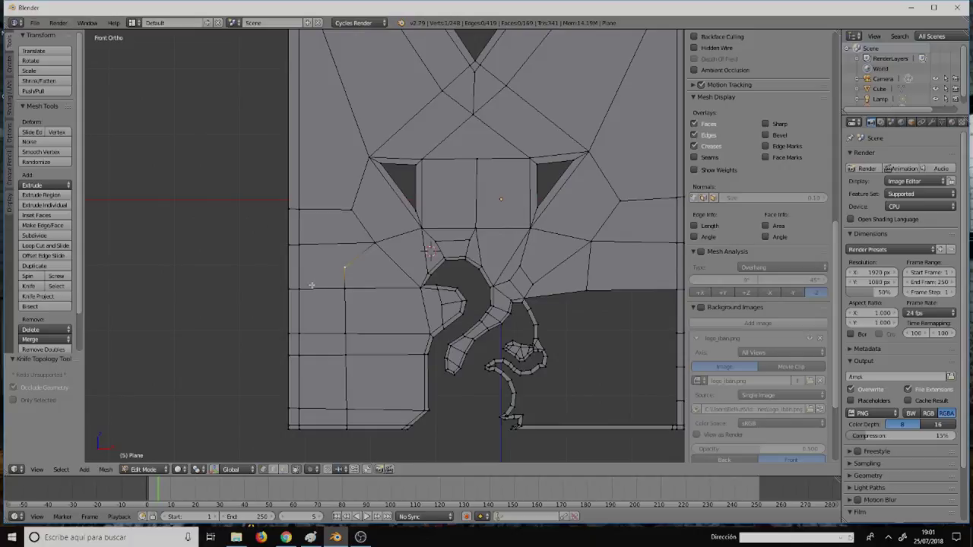
{"action": "right_click", "coordinate": [302, 287], "text": "shift"}
{"action": "key", "text": "j"}
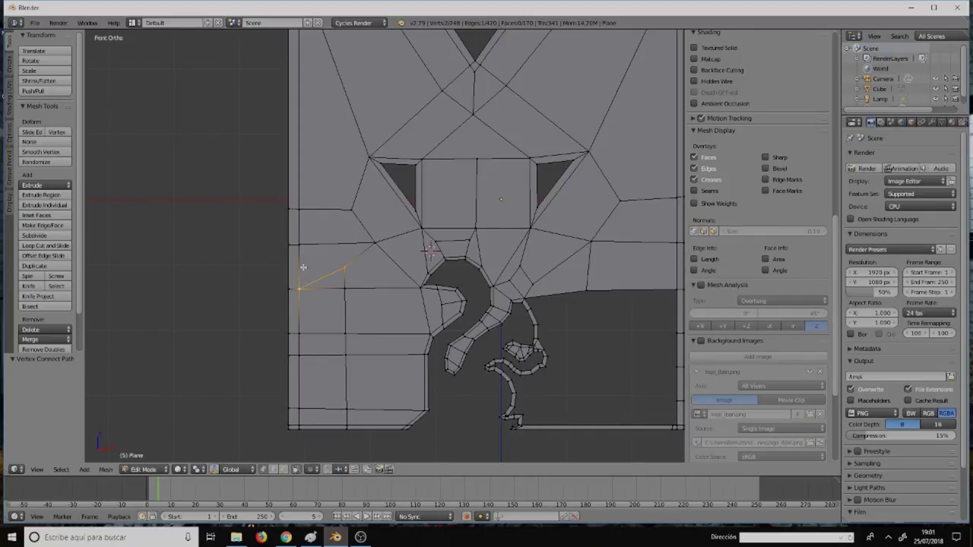
{"action": "key", "text": "ctrl+z"}
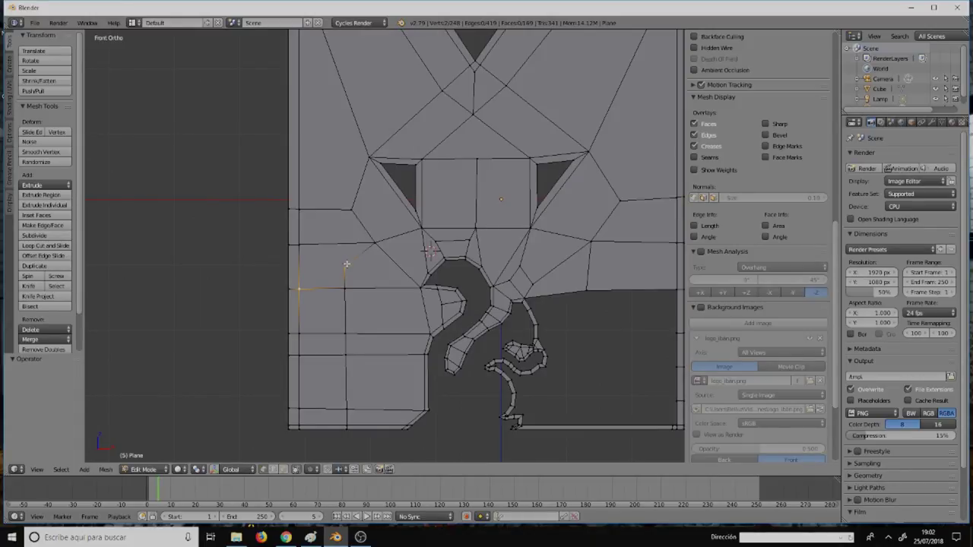
Step: Connect two vertices on the M's left side with an edge and fill a triangular face
{"action": "right_click", "coordinate": [366, 262]}
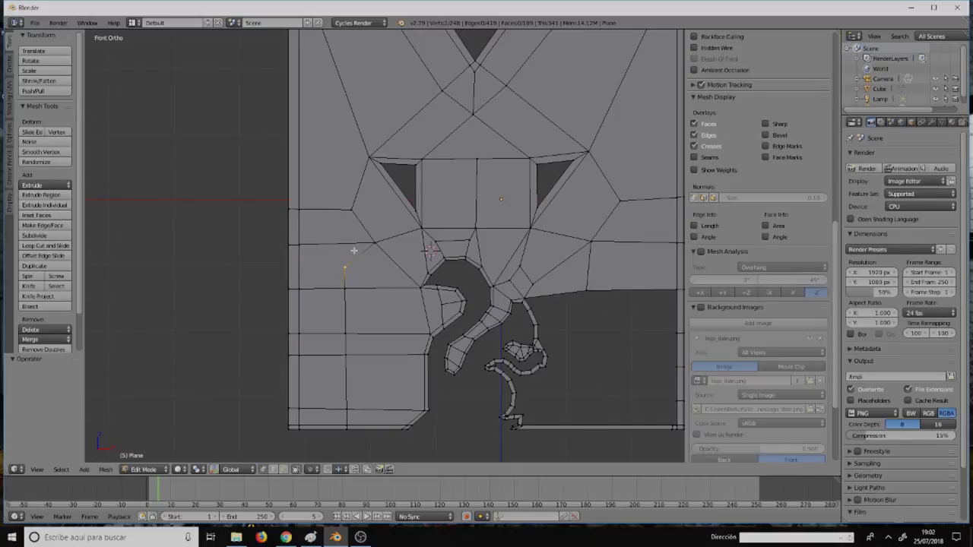
{"action": "right_click", "coordinate": [352, 209], "text": "shift"}
{"action": "key", "text": "j"}
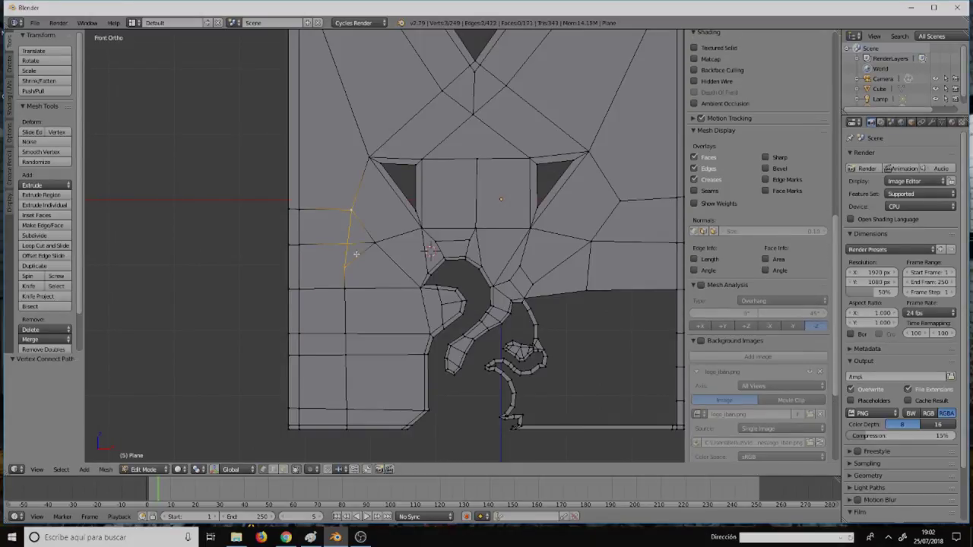
{"action": "key", "text": "ctrl+Tab"}
{"action": "left_click", "coordinate": [354, 251]}
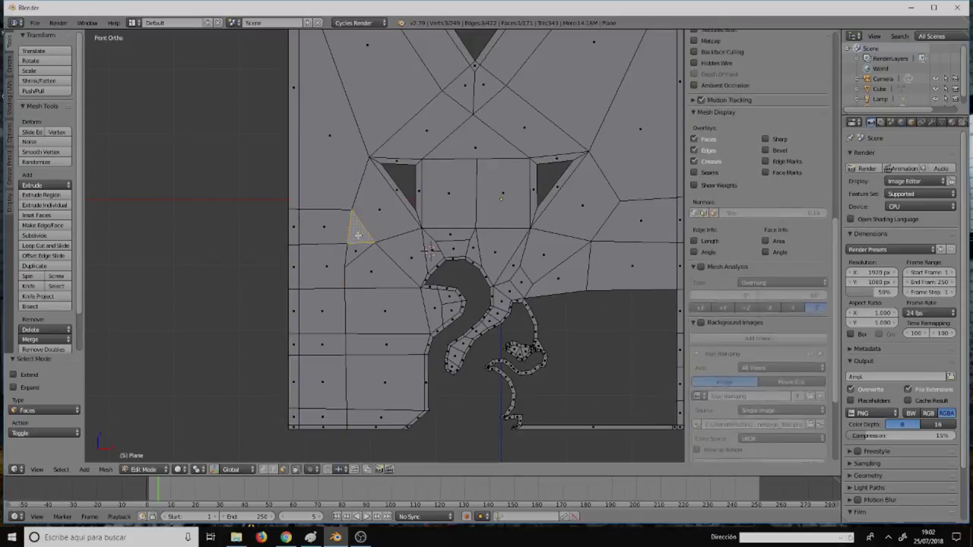
{"action": "key", "text": "f"}
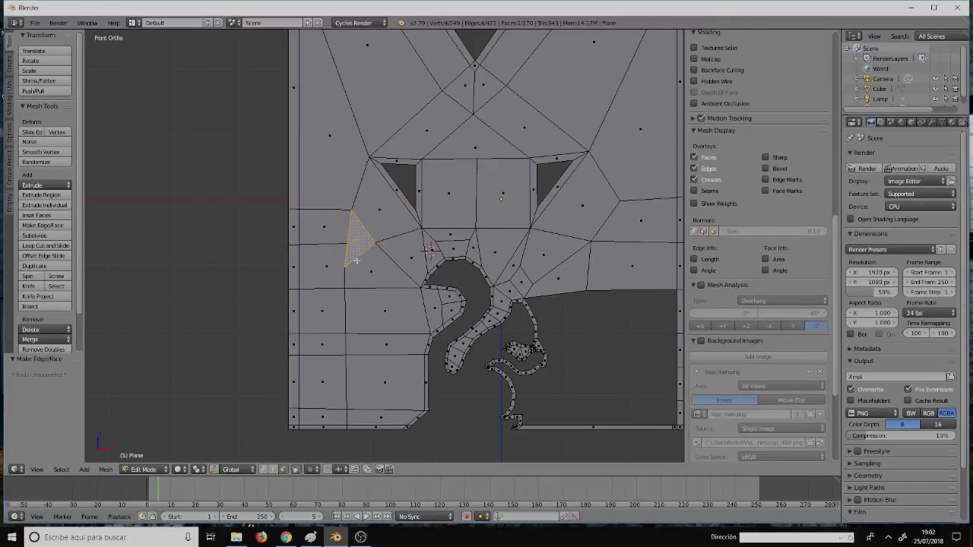
Step: In vertex mode, move two triangle vertices slightly up and left, then select the left-edge vertex
{"action": "key", "text": "ctrl+Tab"}
{"action": "key", "text": "1"}
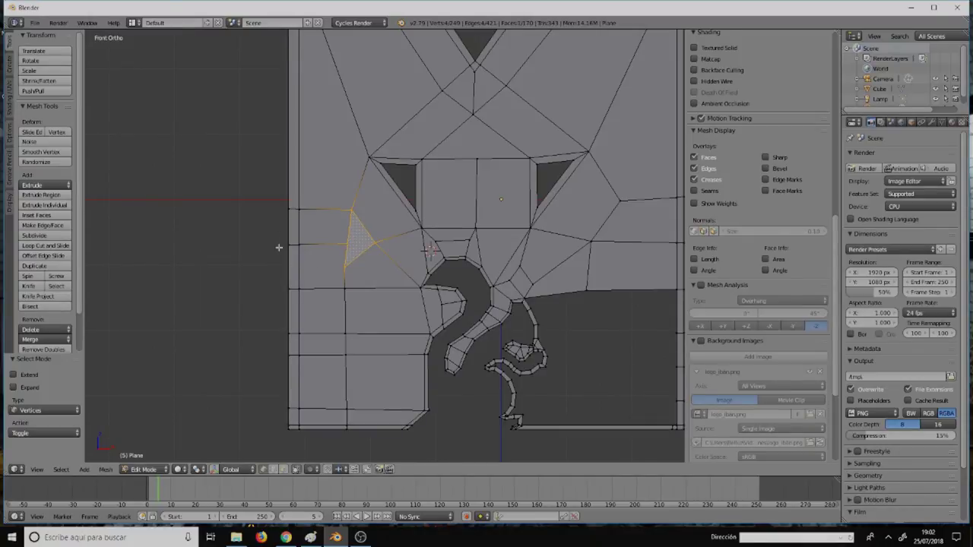
{"action": "right_click", "coordinate": [349, 241]}
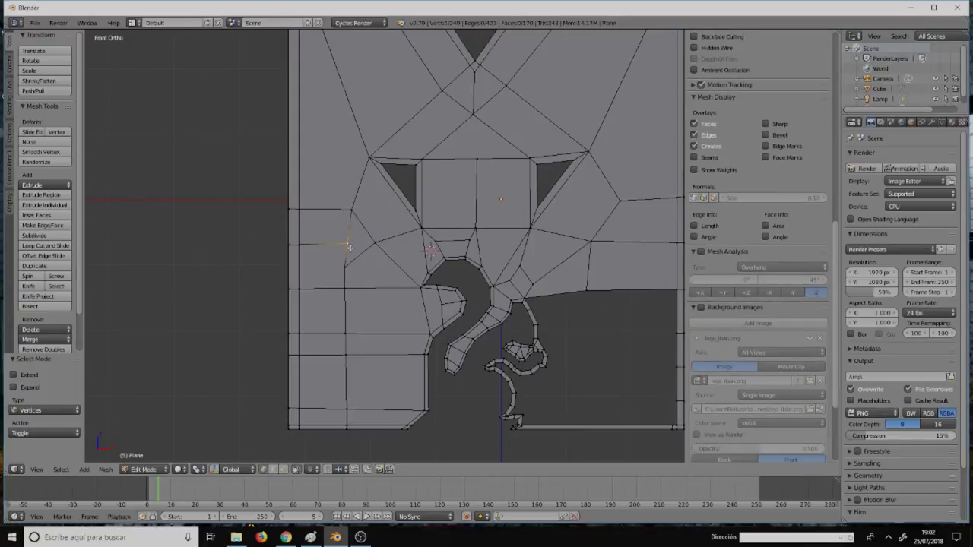
{"action": "key", "text": "g"}
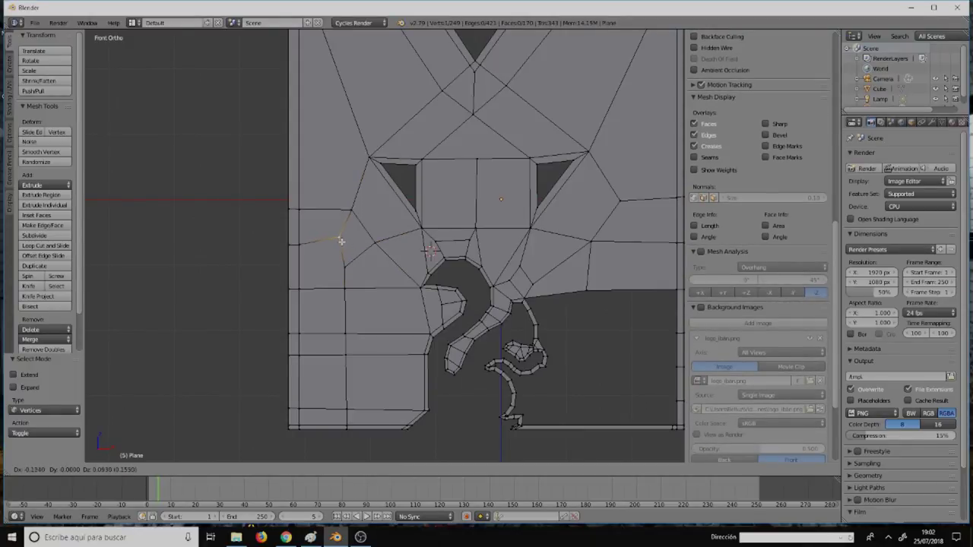
{"action": "left_click", "coordinate": [341, 243]}
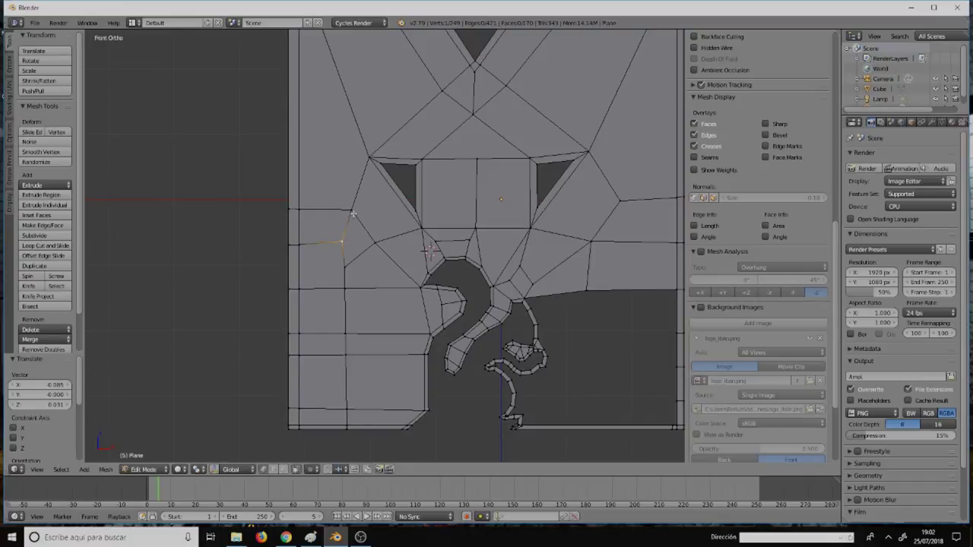
{"action": "right_click", "coordinate": [353, 212]}
{"action": "key", "text": "g"}
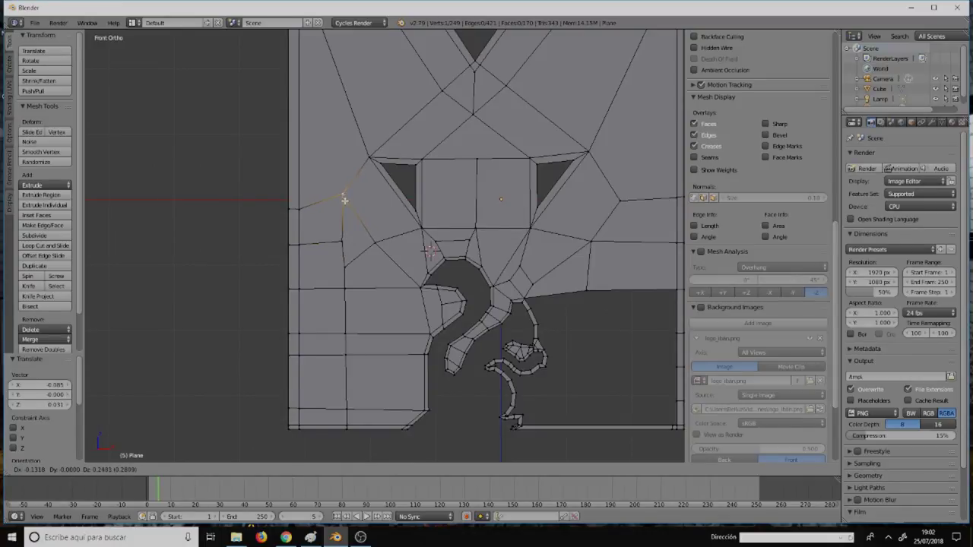
{"action": "left_click", "coordinate": [342, 203]}
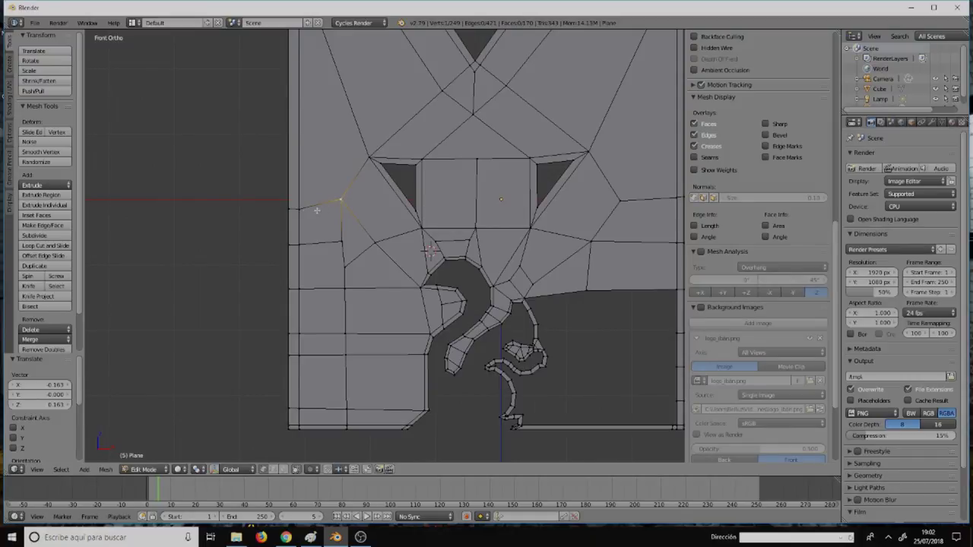
{"action": "right_click", "coordinate": [297, 208]}
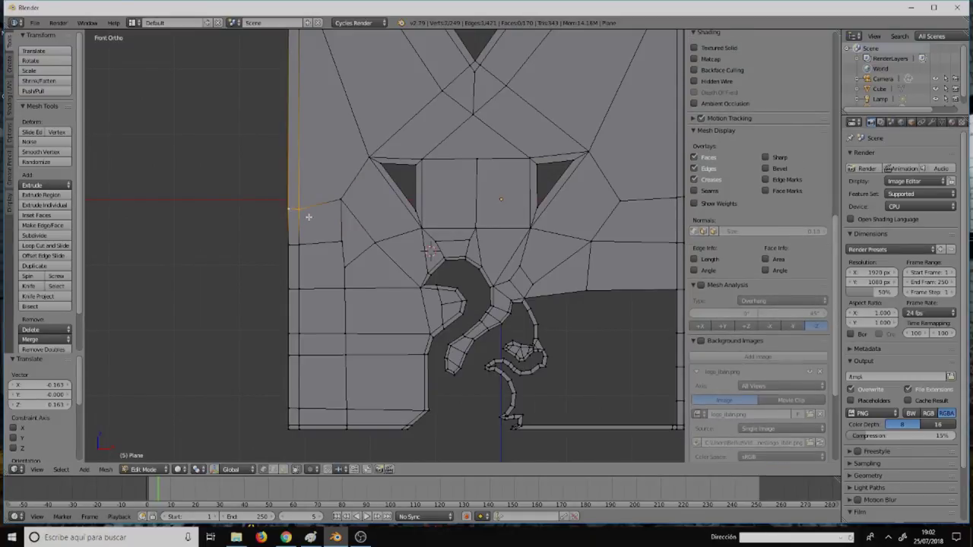
{"action": "key", "text": "shift+v"}
{"action": "left_click", "coordinate": [309, 206]}
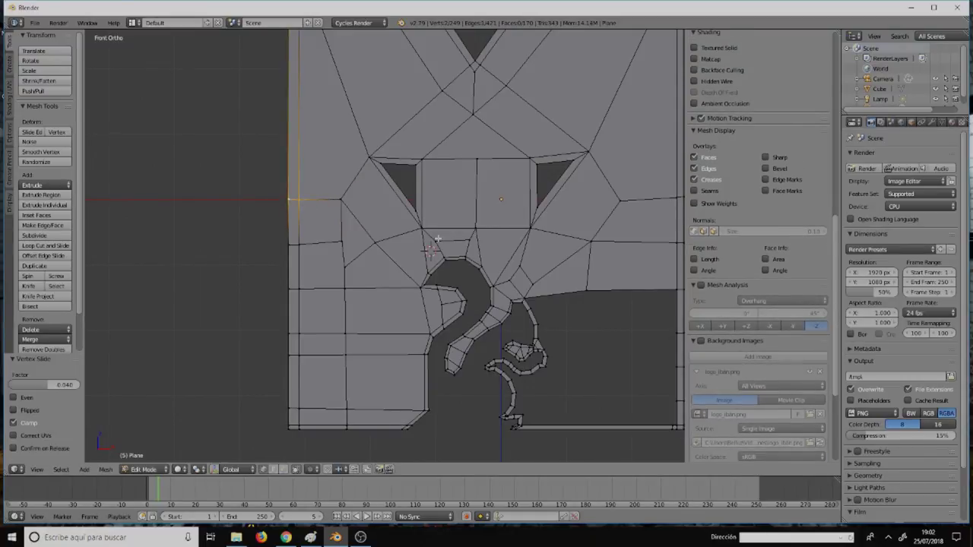
{"action": "scroll", "coordinate": [438, 238], "scroll_direction": "down", "scroll_amount": 3}
{"action": "scroll", "coordinate": [447, 231], "scroll_direction": "up", "scroll_amount": 2}
{"action": "middle_click_drag", "start_coordinate": [477, 233], "coordinate": [412, 169], "text": "shift"}
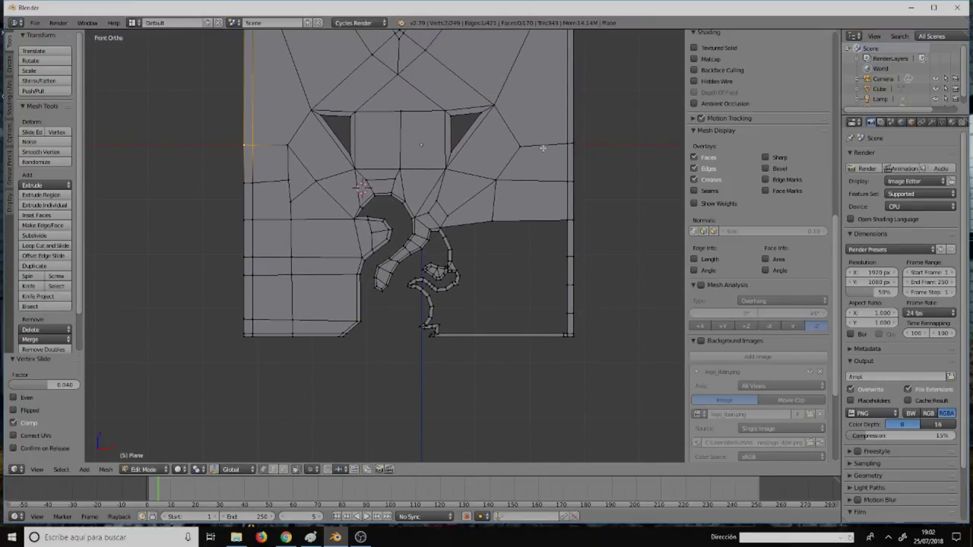
{"action": "right_click", "coordinate": [521, 146]}
{"action": "right_click", "coordinate": [570, 143], "text": "shift"}
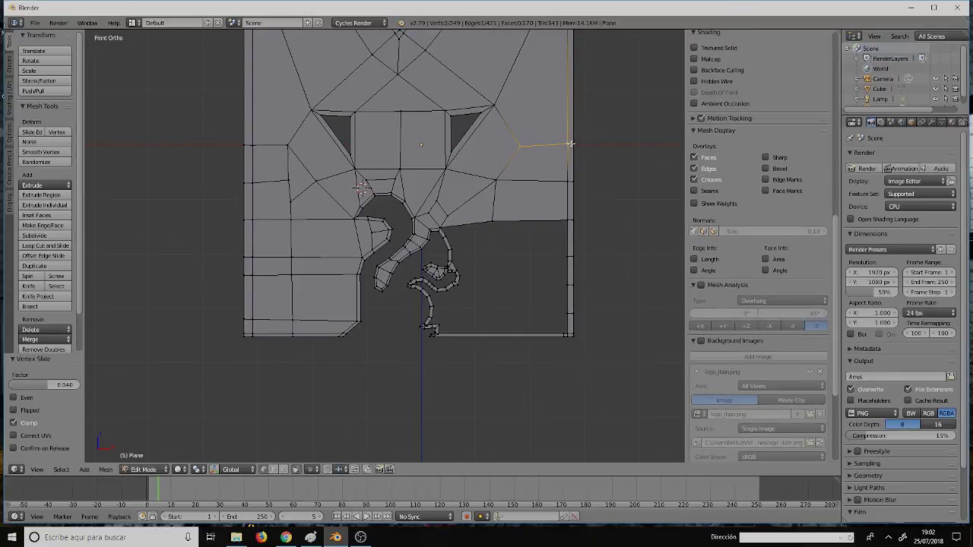
{"action": "right_click", "coordinate": [570, 143], "text": "shift"}
{"action": "key", "text": "g"}
{"action": "key", "text": "z"}
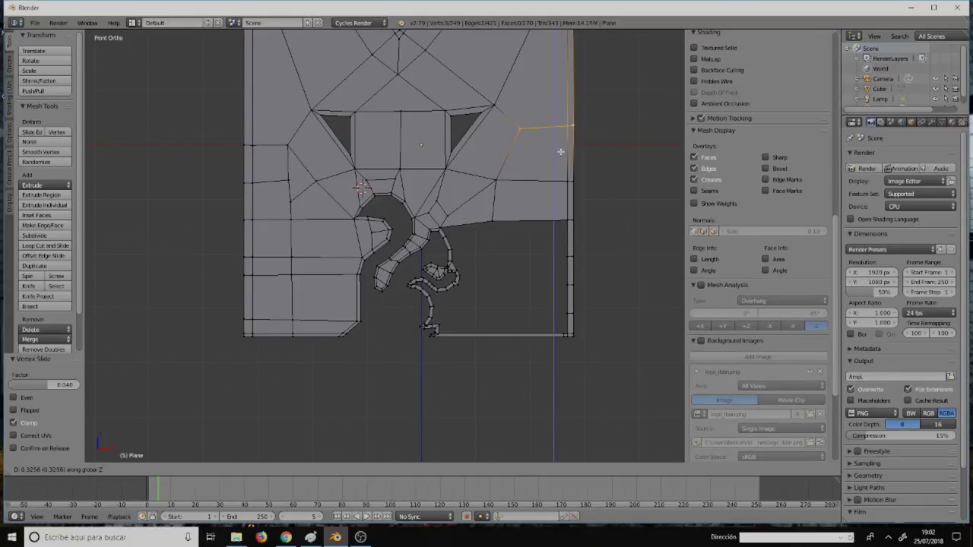
{"action": "left_click", "coordinate": [560, 153]}
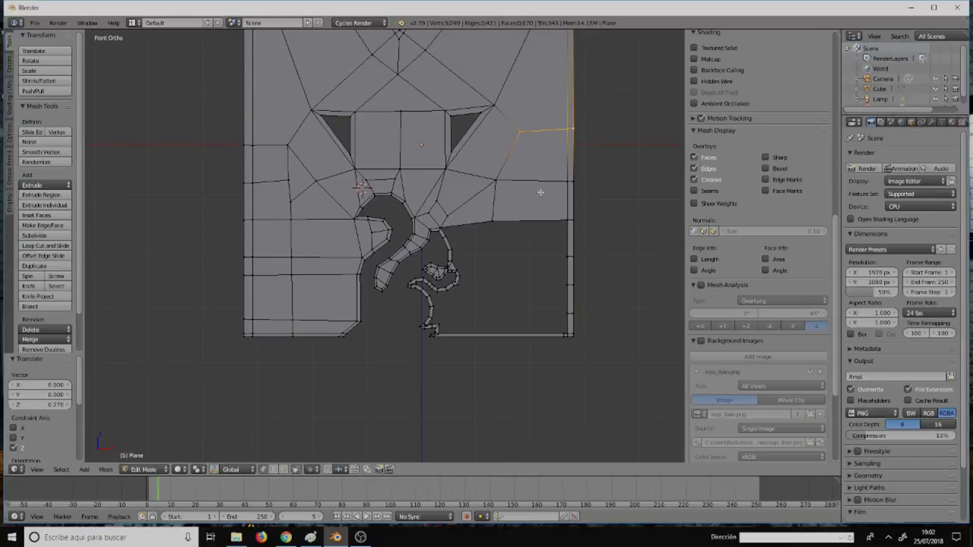
{"action": "middle_click_drag", "start_coordinate": [532, 215], "coordinate": [528, 159], "text": "shift"}
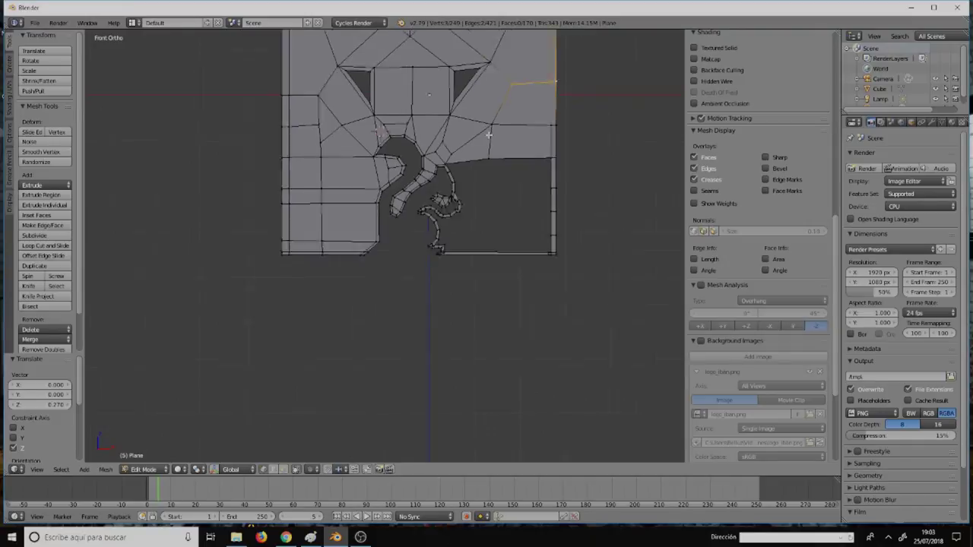
{"action": "scroll", "coordinate": [502, 135], "scroll_direction": "down", "scroll_amount": 3}
{"action": "scroll", "coordinate": [494, 135], "scroll_direction": "up", "scroll_amount": 1}
{"action": "scroll", "coordinate": [488, 136], "scroll_direction": "up", "scroll_amount": 2}
{"action": "scroll", "coordinate": [487, 135], "scroll_direction": "up", "scroll_amount": 2}
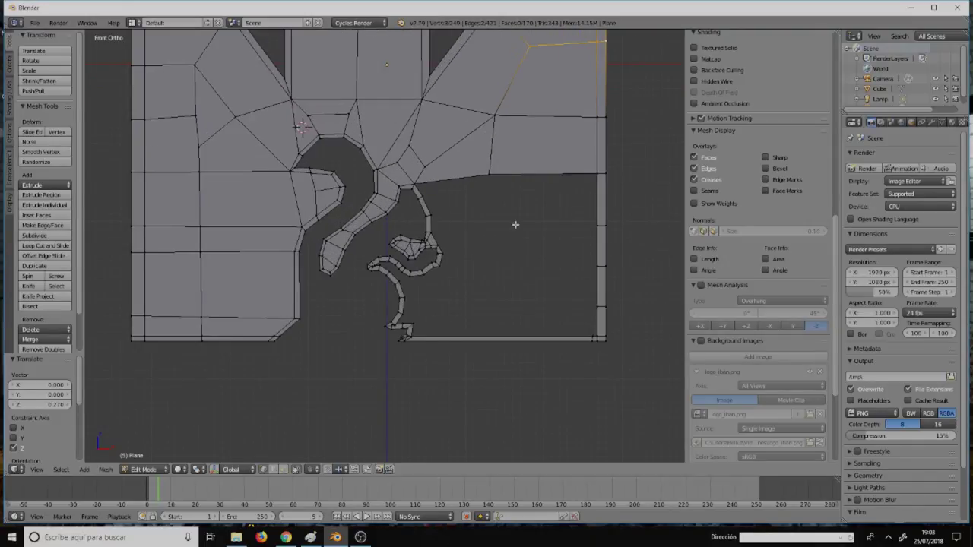
{"action": "middle_click_drag", "start_coordinate": [515, 224], "coordinate": [492, 116], "text": "shift"}
{"action": "scroll", "coordinate": [505, 131], "scroll_direction": "up", "scroll_amount": 3}
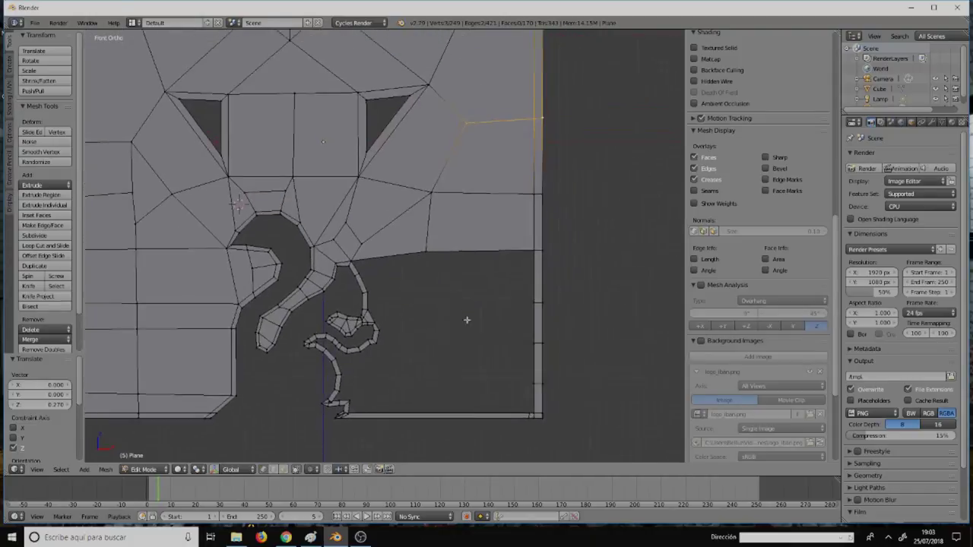
{"action": "scroll", "coordinate": [487, 114], "scroll_direction": "up", "scroll_amount": 2}
{"action": "scroll", "coordinate": [471, 90], "scroll_direction": "up", "scroll_amount": 2}
{"action": "scroll", "coordinate": [487, 136], "scroll_direction": "down", "scroll_amount": 4}
{"action": "middle_click_drag", "start_coordinate": [538, 211], "coordinate": [527, 170], "text": "shift"}
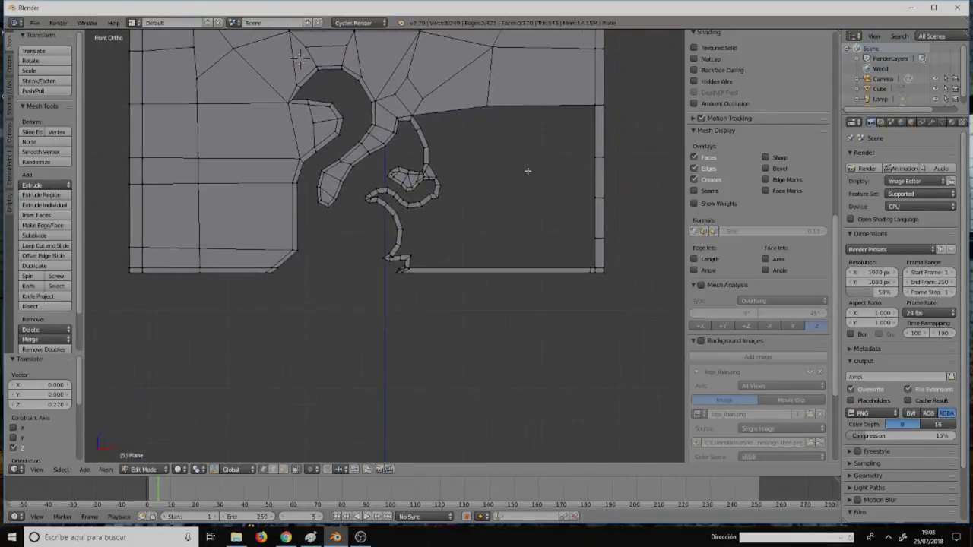
{"action": "scroll", "coordinate": [490, 148], "scroll_direction": "up", "scroll_amount": 3}
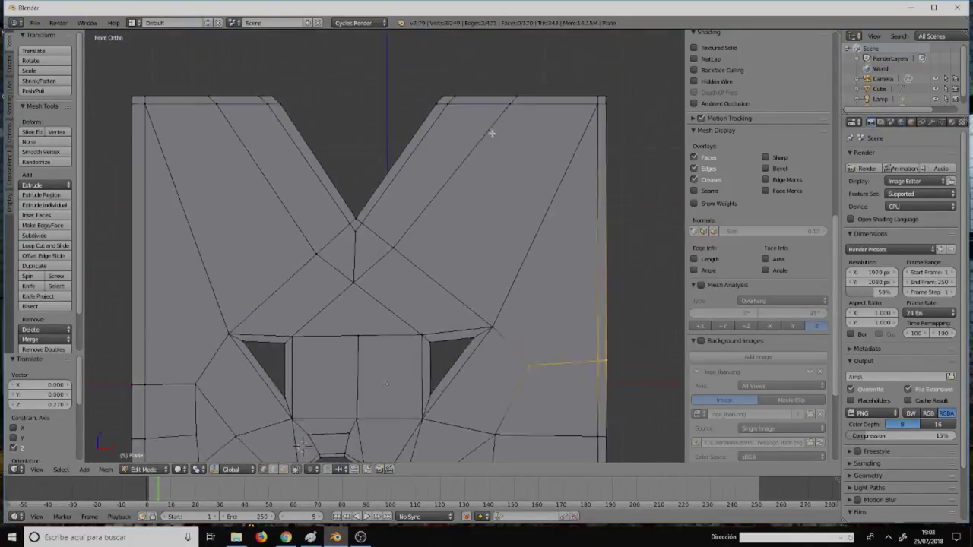
{"action": "scroll", "coordinate": [487, 121], "scroll_direction": "up", "scroll_amount": 1}
{"action": "scroll", "coordinate": [479, 99], "scroll_direction": "up", "scroll_amount": 1}
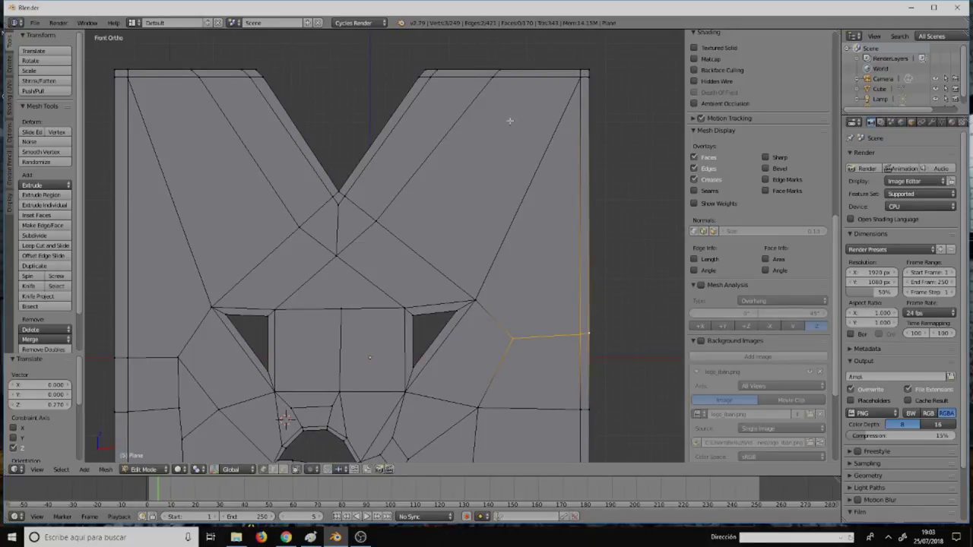
{"action": "scroll", "coordinate": [519, 286], "scroll_direction": "down", "scroll_amount": 5}
{"action": "middle_click_drag", "start_coordinate": [513, 330], "coordinate": [522, 352], "text": "shift"}
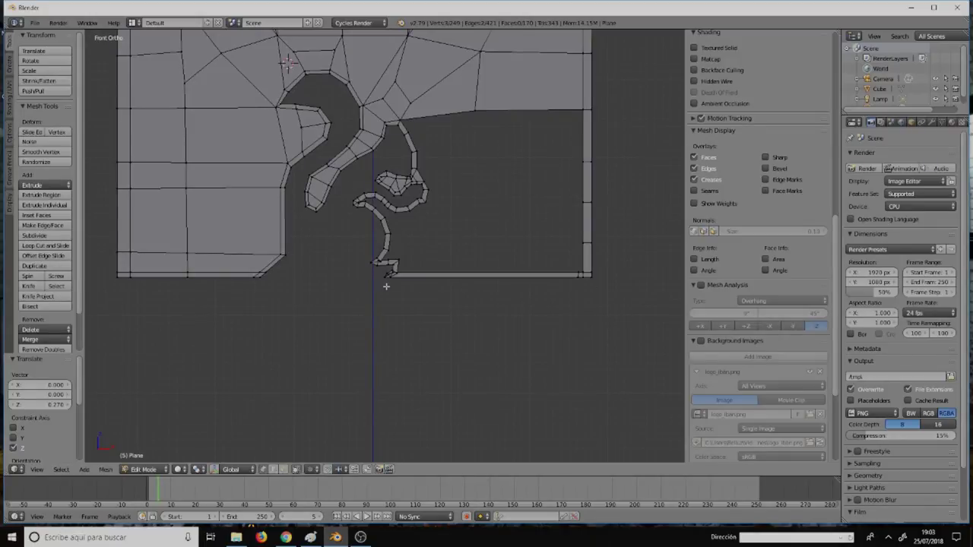
{"action": "scroll", "coordinate": [387, 286], "scroll_direction": "up", "scroll_amount": 5}
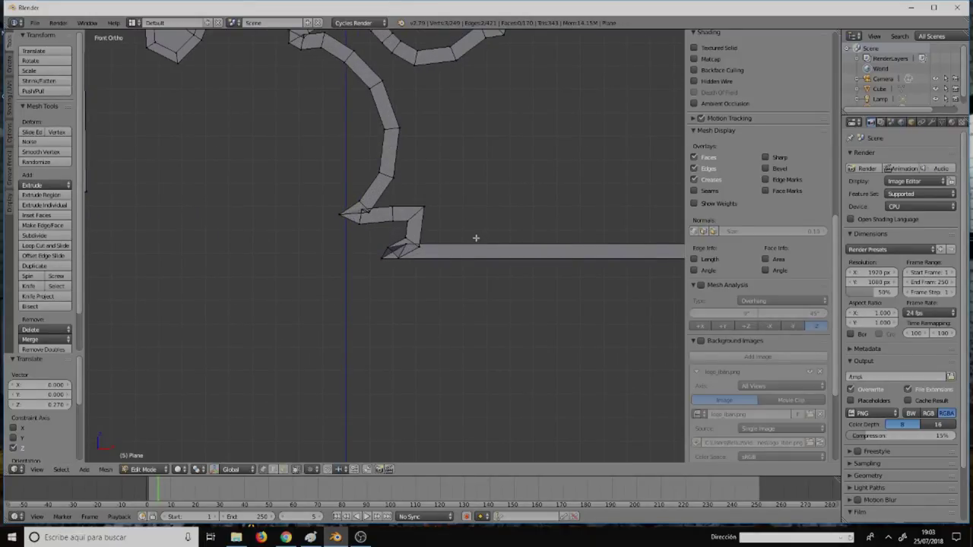
Step: Slide the bottom bar's top edge left beside the tail and collapse its vertices with S X 0
{"action": "mouse_move", "coordinate": [477, 237]}
{"action": "middle_mouse_down", "text": "shift"}
{"action": "mouse_move", "coordinate": [237, 239]}
{"action": "mouse_move", "coordinate": [109, 220]}
{"action": "middle_mouse_up", "text": "shift"}
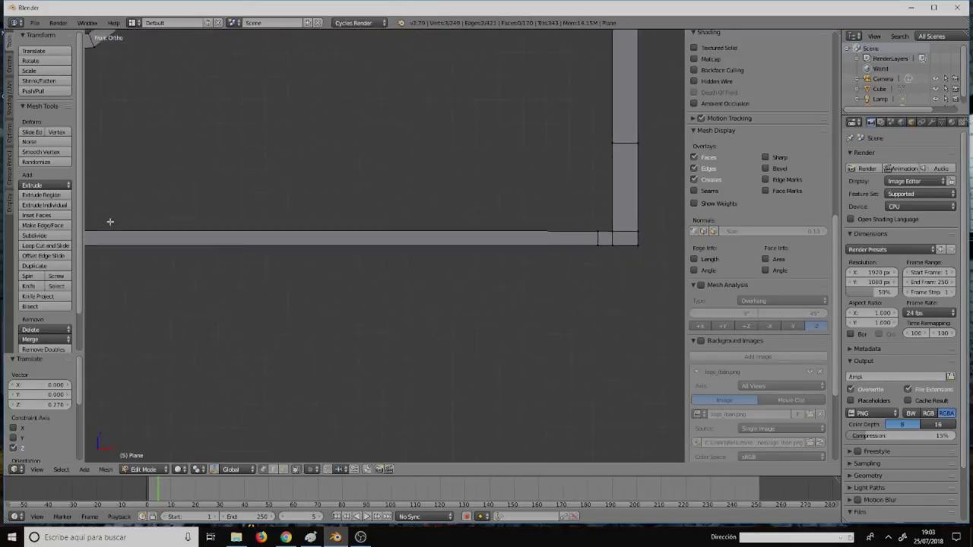
{"action": "right_click", "coordinate": [597, 230]}
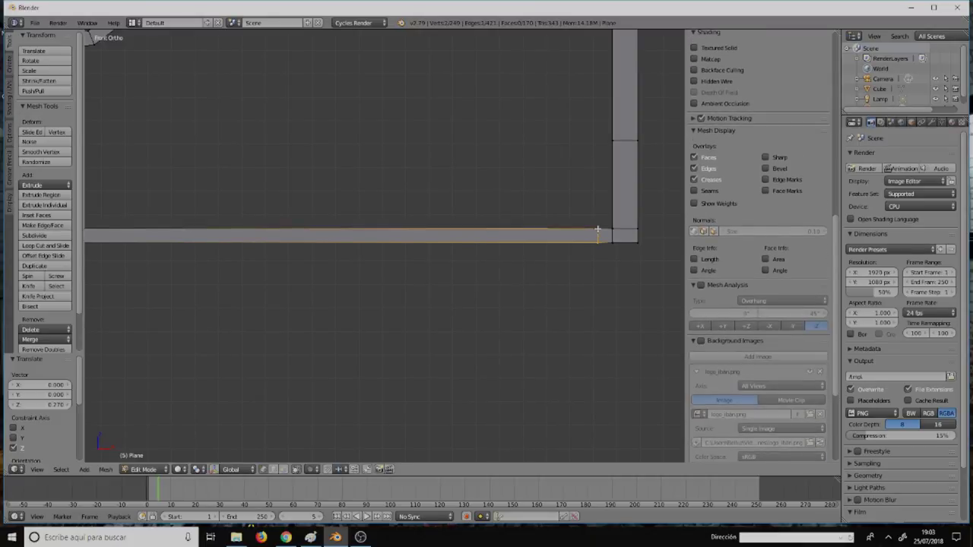
{"action": "key", "text": "shift+v"}
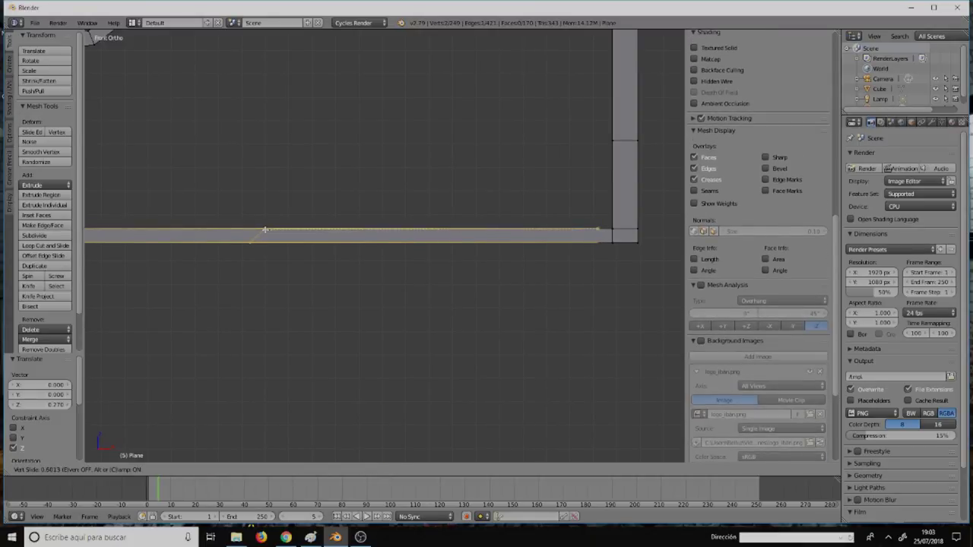
{"action": "left_click", "coordinate": [264, 229]}
{"action": "key", "text": "s"}
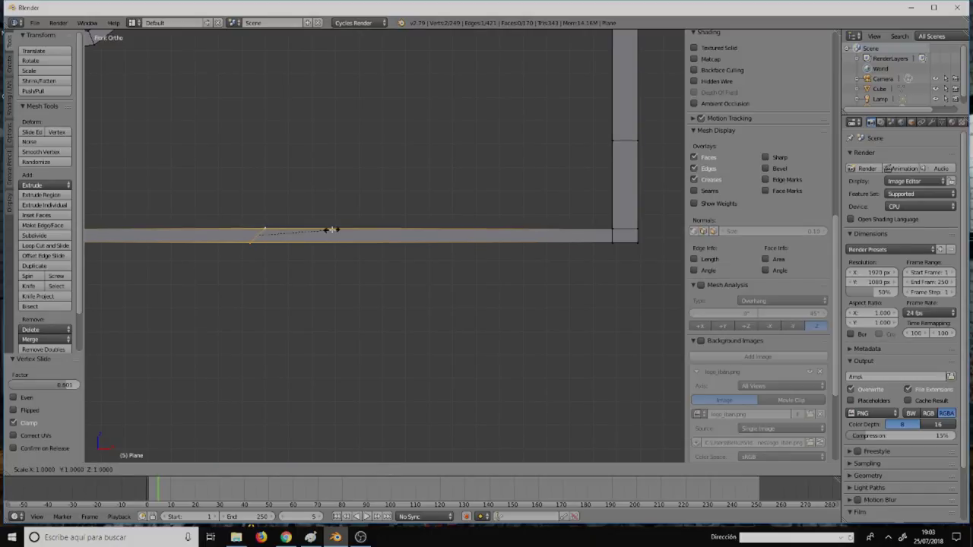
{"action": "key", "text": "x"}
{"action": "key", "text": "0"}
{"action": "key", "text": "Return"}
Step: Slide the collapsed vertex along the bottom edge to sit below the gap
{"action": "scroll", "coordinate": [352, 127], "scroll_direction": "down", "scroll_amount": 5}
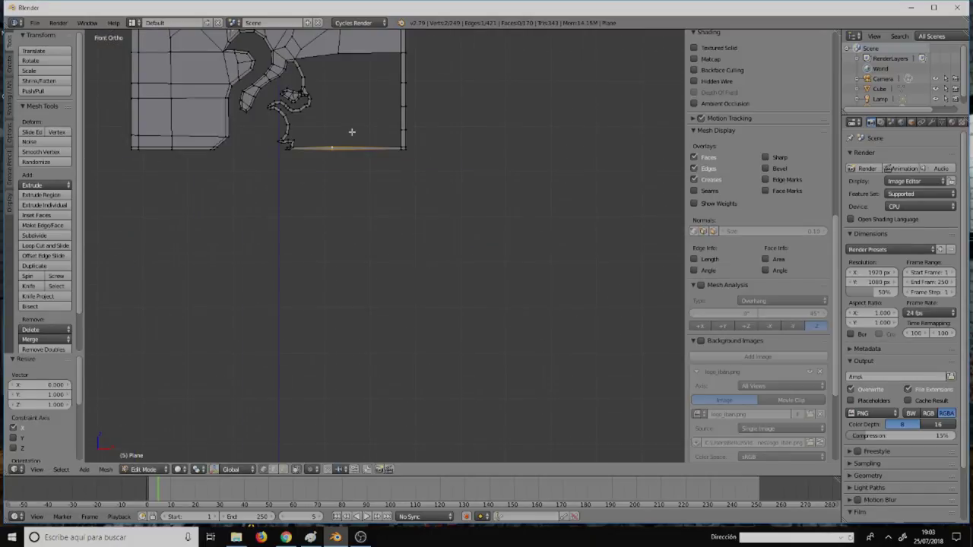
{"action": "mouse_move", "coordinate": [352, 123]}
{"action": "middle_mouse_down", "text": "shift"}
{"action": "mouse_move", "coordinate": [369, 213]}
{"action": "mouse_move", "coordinate": [341, 341]}
{"action": "mouse_move", "coordinate": [400, 302]}
{"action": "mouse_move", "coordinate": [389, 251]}
{"action": "middle_mouse_up", "text": "shift"}
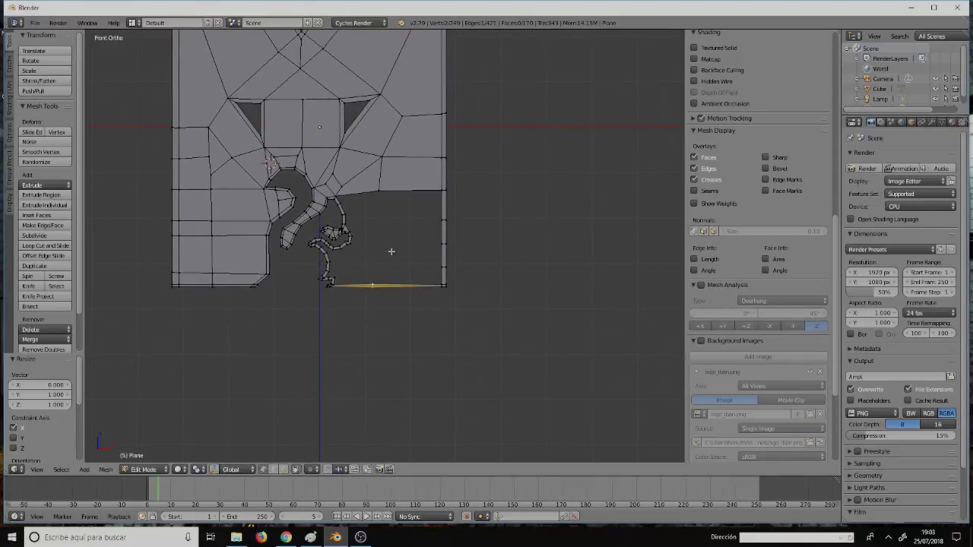
{"action": "key", "text": "shift+v"}
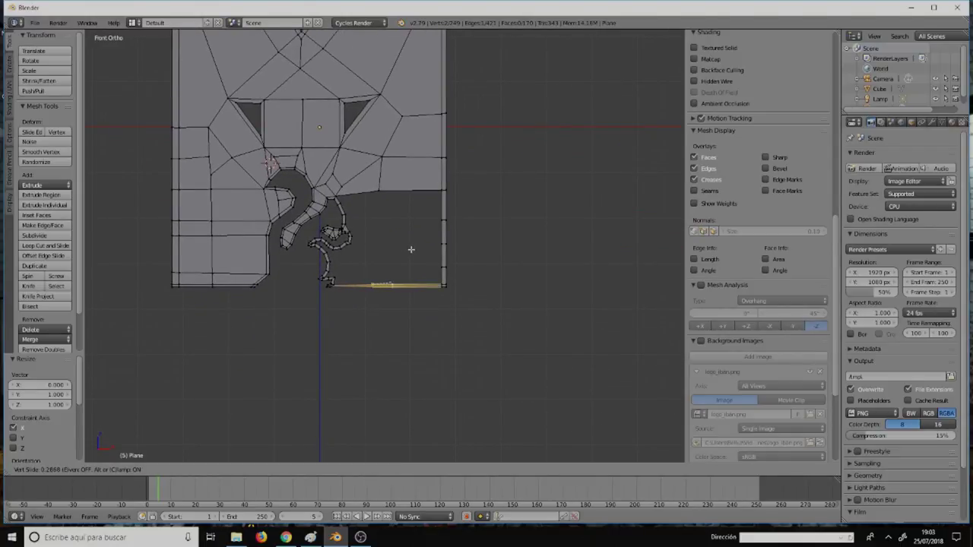
{"action": "left_click", "coordinate": [408, 249]}
Step: Join the upper mesh vertex to the bottom vertex with a new edge, sliding the top end so it stands vertical
{"action": "scroll", "coordinate": [407, 246], "scroll_direction": "up", "scroll_amount": 3}
{"action": "scroll", "coordinate": [407, 239], "scroll_direction": "up", "scroll_amount": 2}
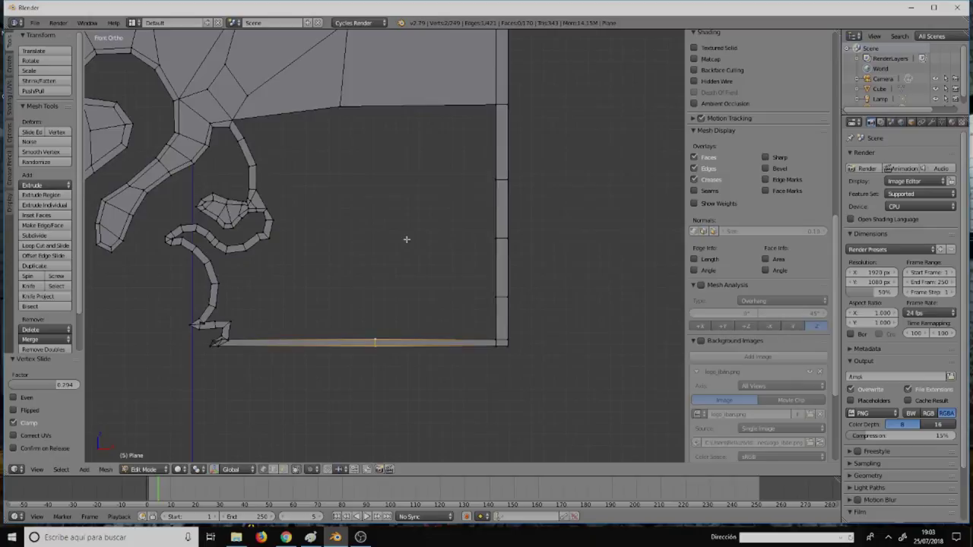
{"action": "right_click", "coordinate": [341, 107], "text": "shift"}
{"action": "right_click", "coordinate": [373, 334], "text": "shift"}
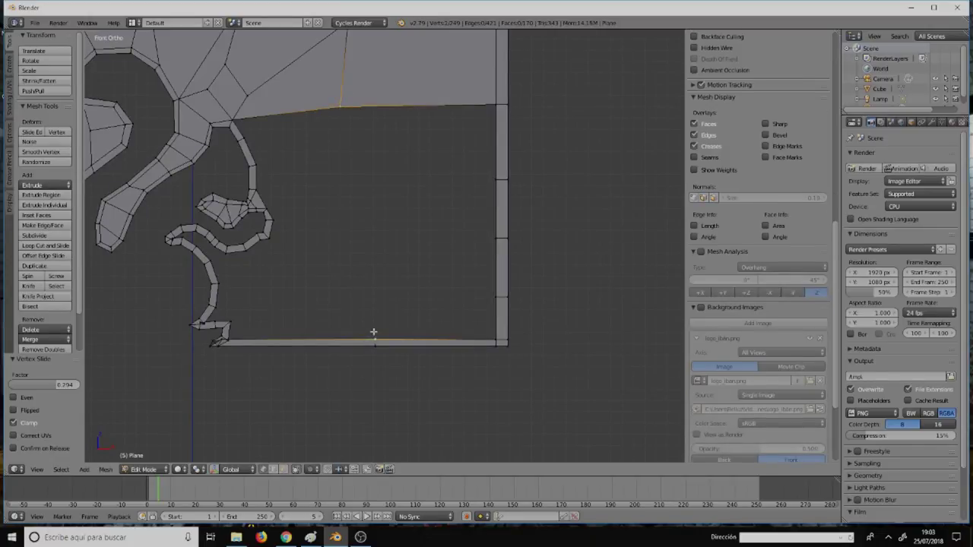
{"action": "key", "text": "f"}
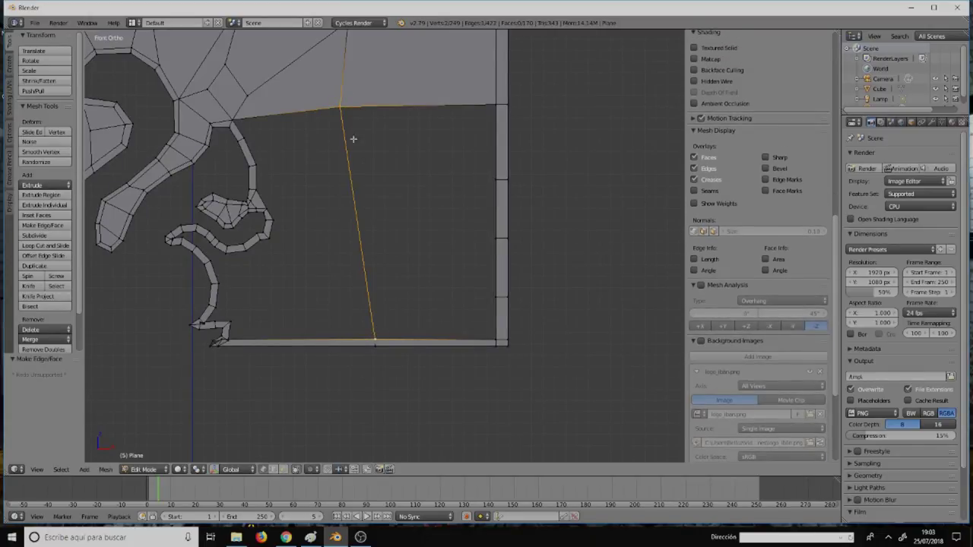
{"action": "key", "text": "shift+v"}
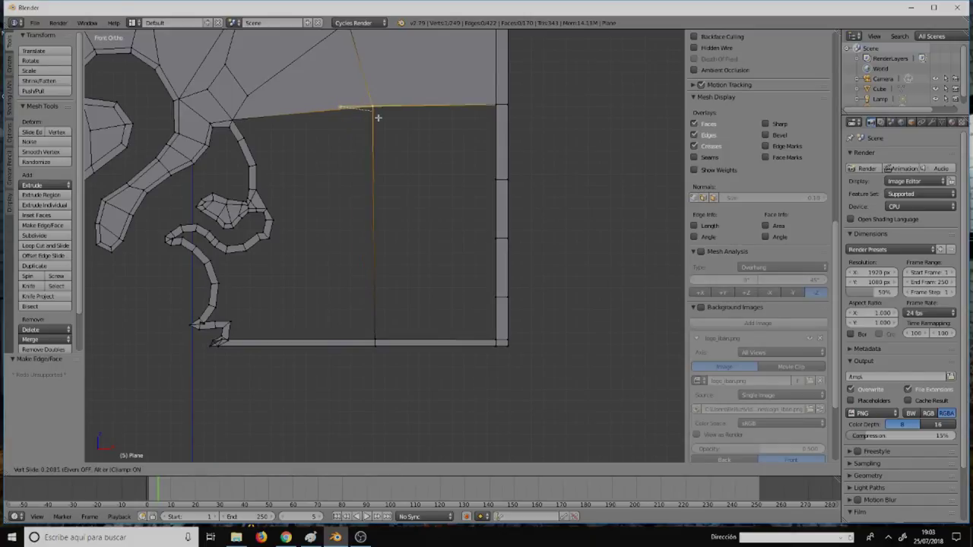
{"action": "left_click", "coordinate": [374, 115]}
{"action": "scroll", "coordinate": [373, 273], "scroll_direction": "up", "scroll_amount": 1}
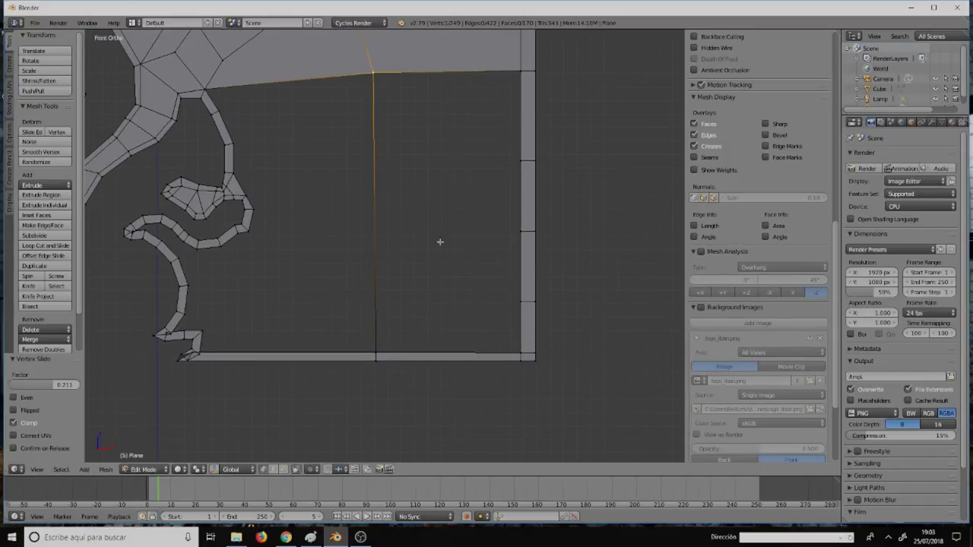
{"action": "middle_click_drag", "start_coordinate": [253, 269], "coordinate": [387, 220], "text": "shift"}
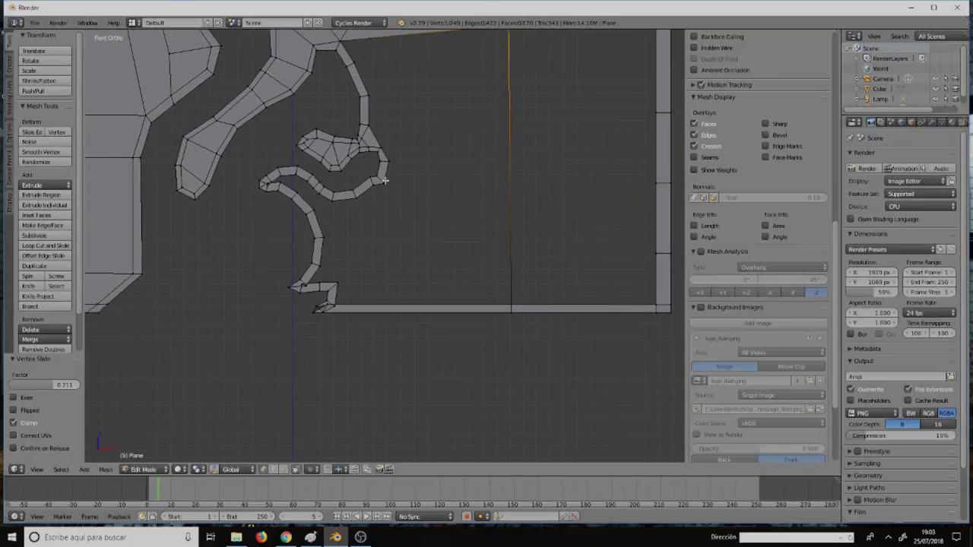
Step: Reposition the tail's stepped corner vertex so it settles at the bar's corner
{"action": "scroll", "coordinate": [319, 334], "scroll_direction": "up", "scroll_amount": 5}
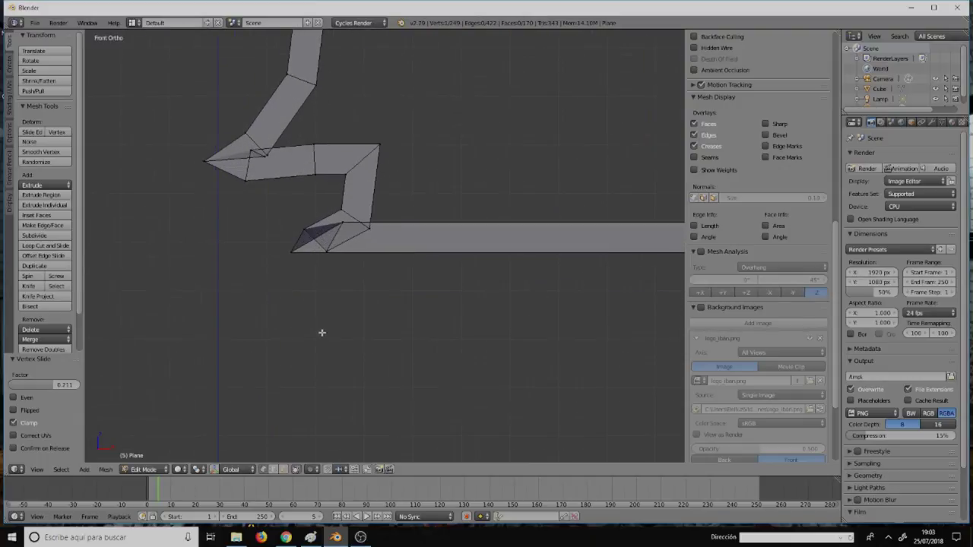
{"action": "scroll", "coordinate": [320, 332], "scroll_direction": "up", "scroll_amount": 1}
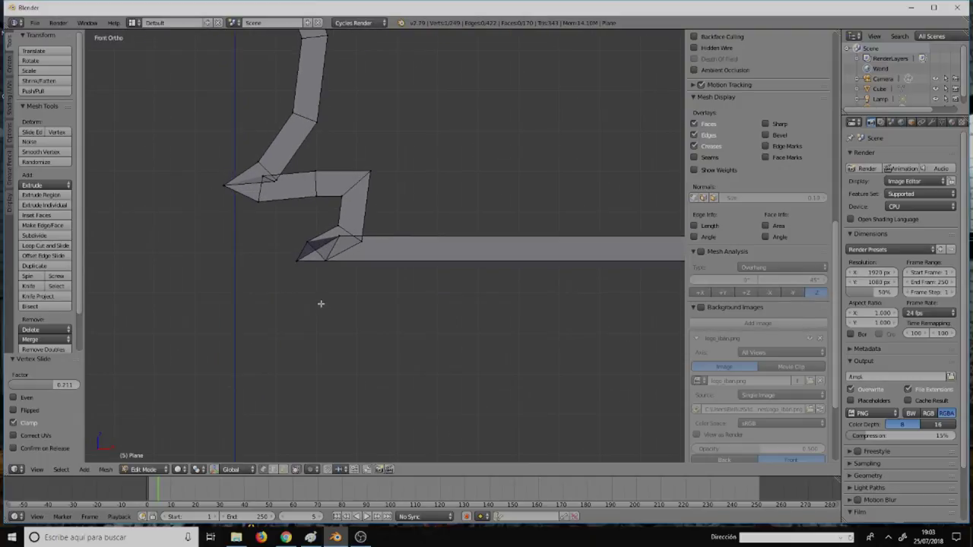
{"action": "right_click", "coordinate": [361, 240]}
{"action": "key", "text": "g"}
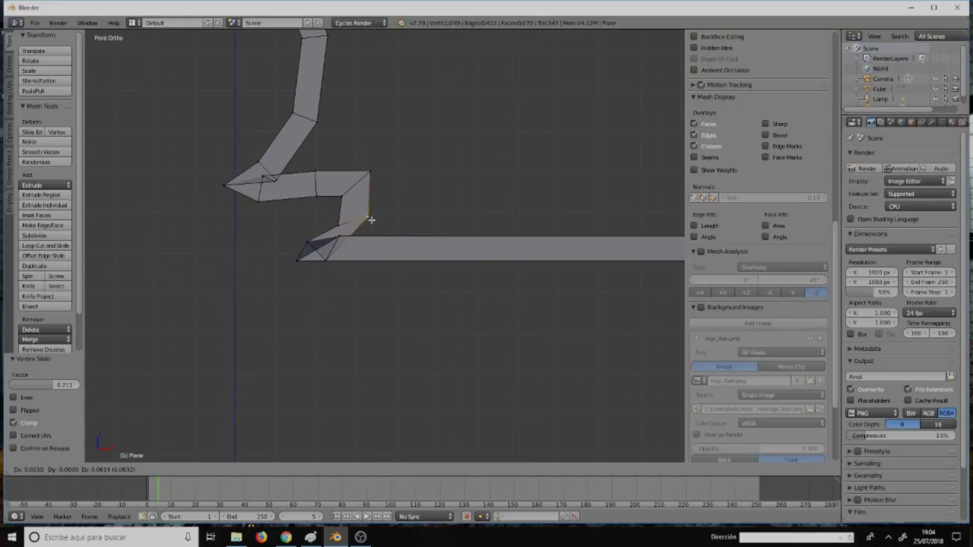
{"action": "left_click", "coordinate": [368, 225]}
{"action": "key", "text": "g"}
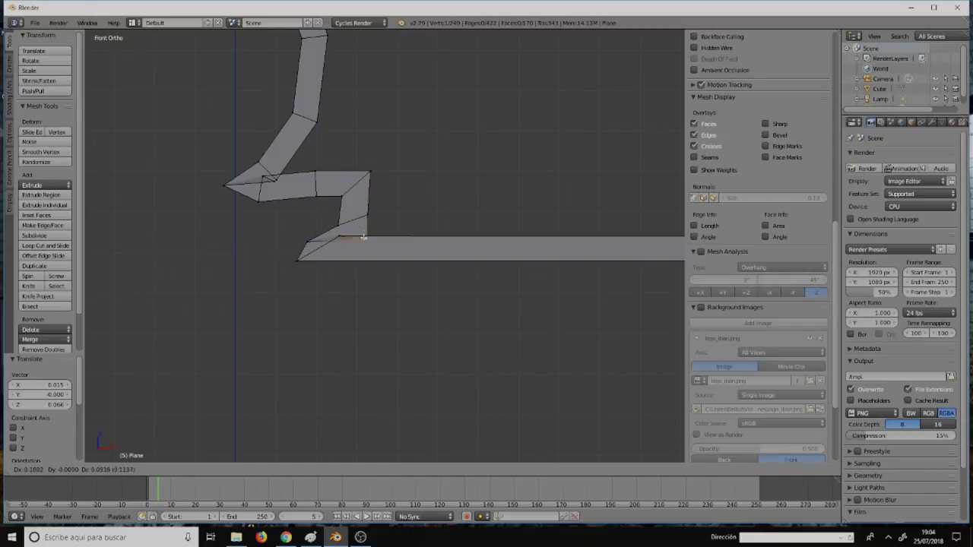
{"action": "left_click", "coordinate": [342, 236]}
{"action": "key", "text": "g"}
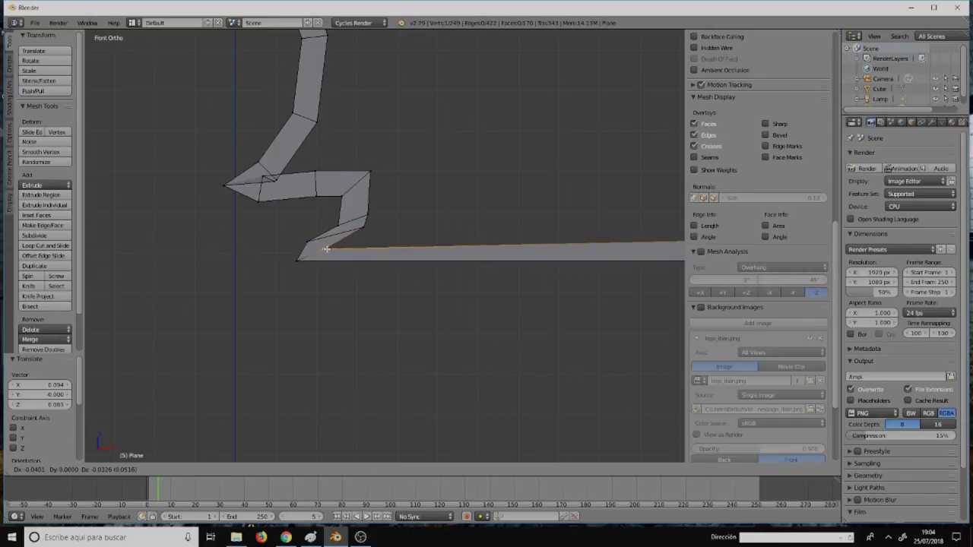
{"action": "left_click", "coordinate": [328, 246]}
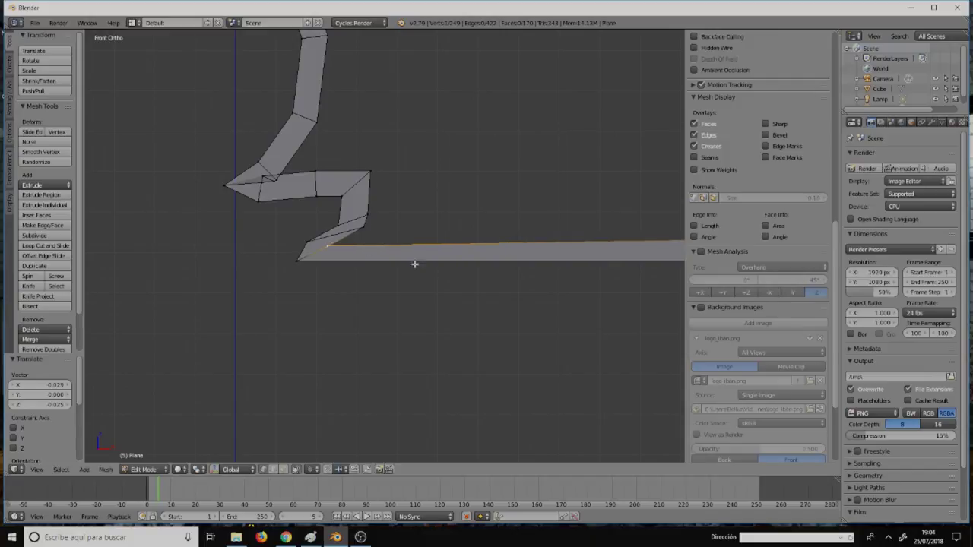
Step: Adjust the heights of the bar's vertex and its bottom-right corner vertex along Z
{"action": "scroll", "coordinate": [525, 260], "scroll_direction": "down", "scroll_amount": 1}
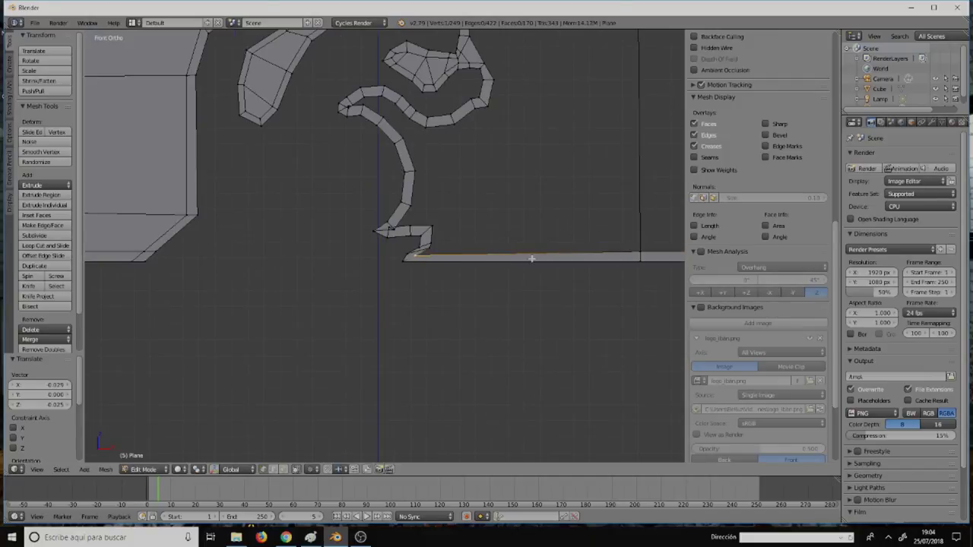
{"action": "scroll", "coordinate": [301, 237], "scroll_direction": "down", "scroll_amount": 1}
{"action": "middle_click_drag", "start_coordinate": [302, 237], "coordinate": [199, 228], "text": "shift"}
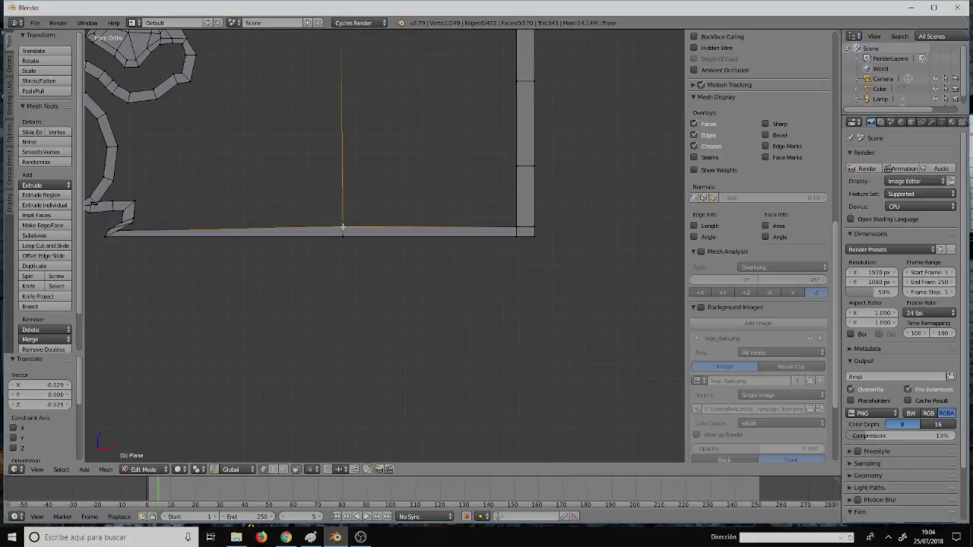
{"action": "key", "text": "g"}
{"action": "key", "text": "z"}
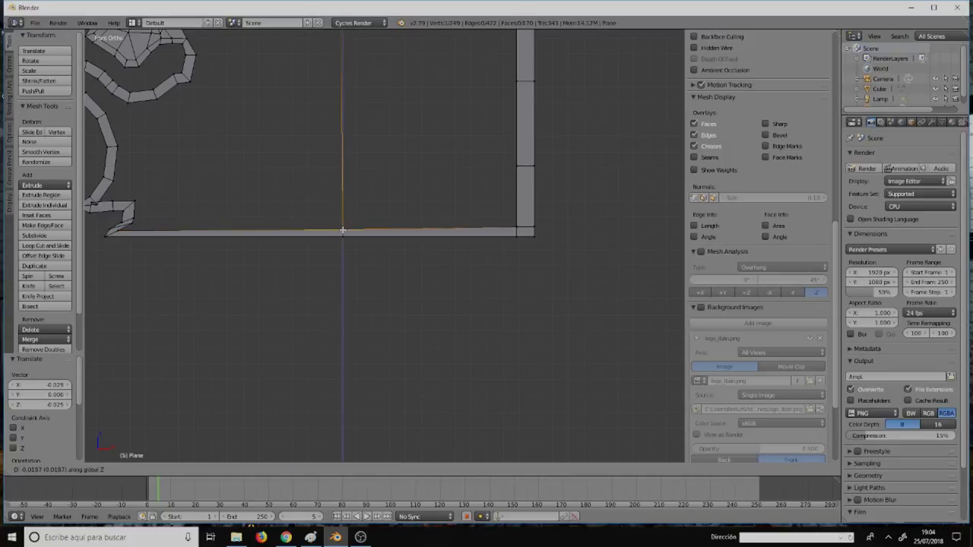
{"action": "left_click", "coordinate": [343, 229]}
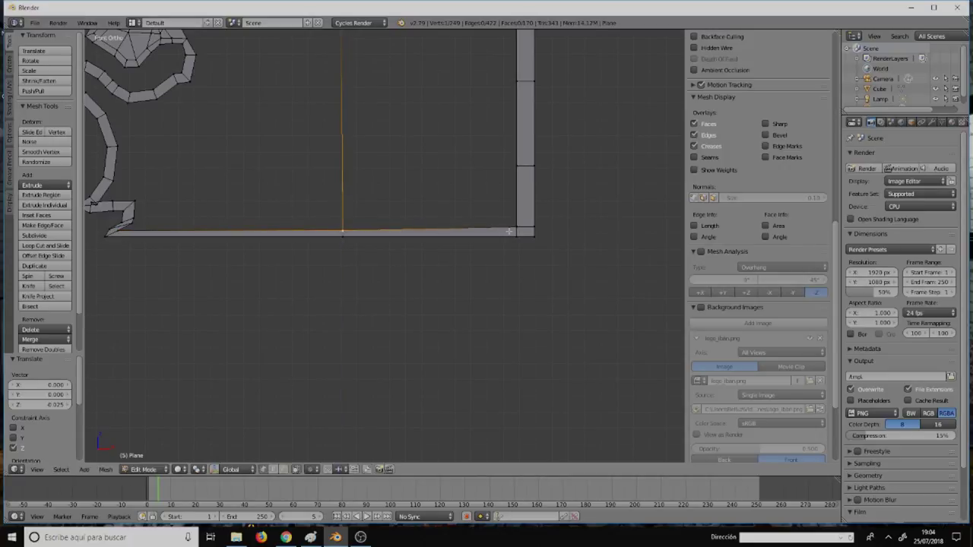
{"action": "right_click", "coordinate": [515, 228]}
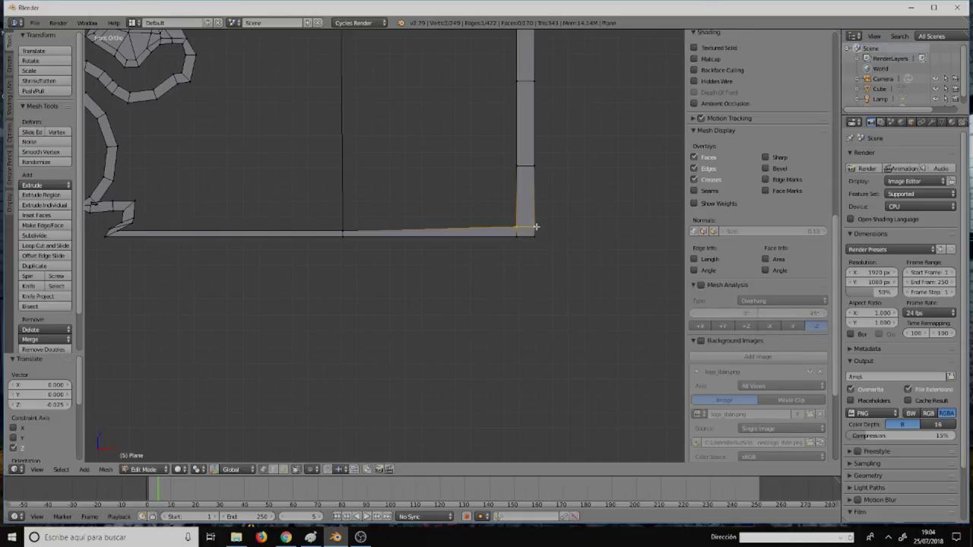
{"action": "key", "text": "g"}
{"action": "key", "text": "z"}
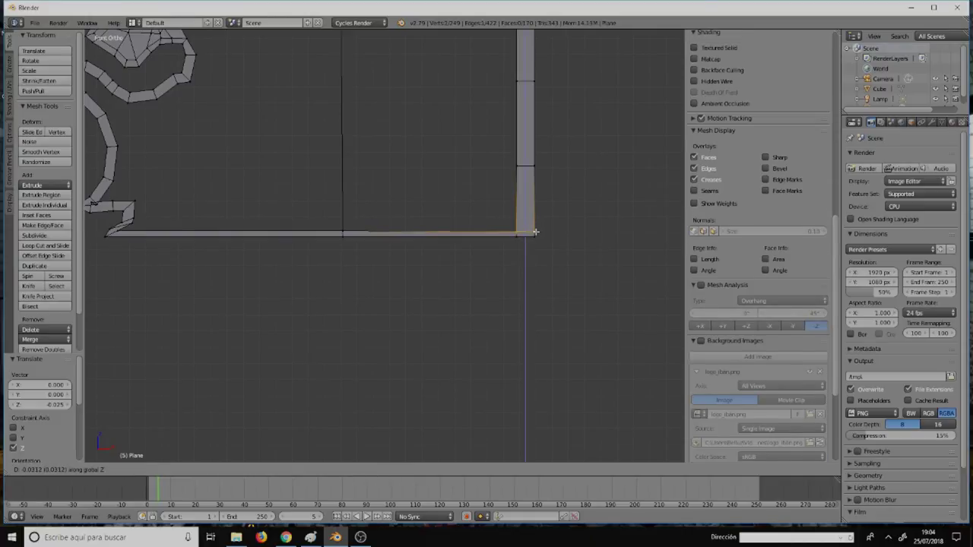
{"action": "left_click", "coordinate": [533, 230]}
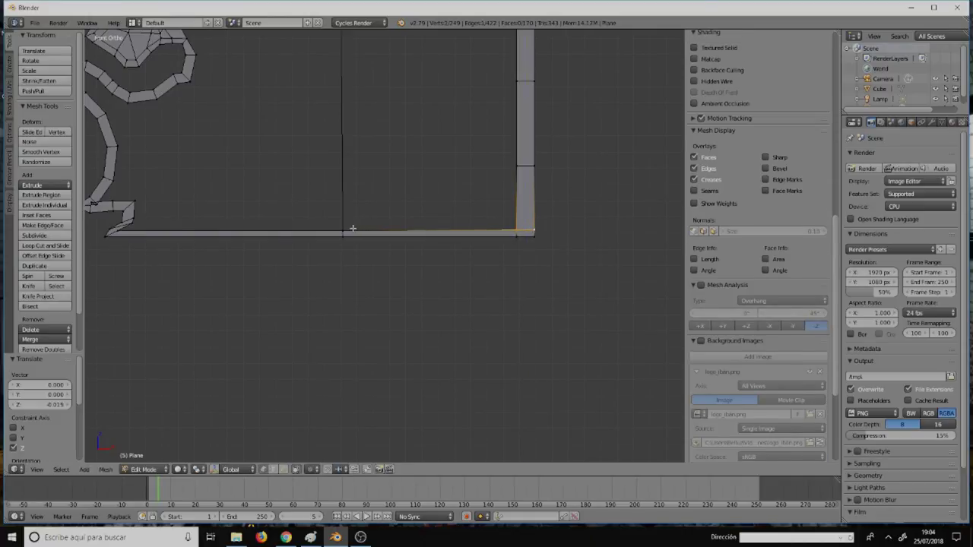
Step: Flatten the selected bottom-edge vertices to one height with S Z 0
{"action": "right_click", "coordinate": [342, 231], "text": "shift"}
{"action": "right_click", "coordinate": [115, 231], "text": "shift"}
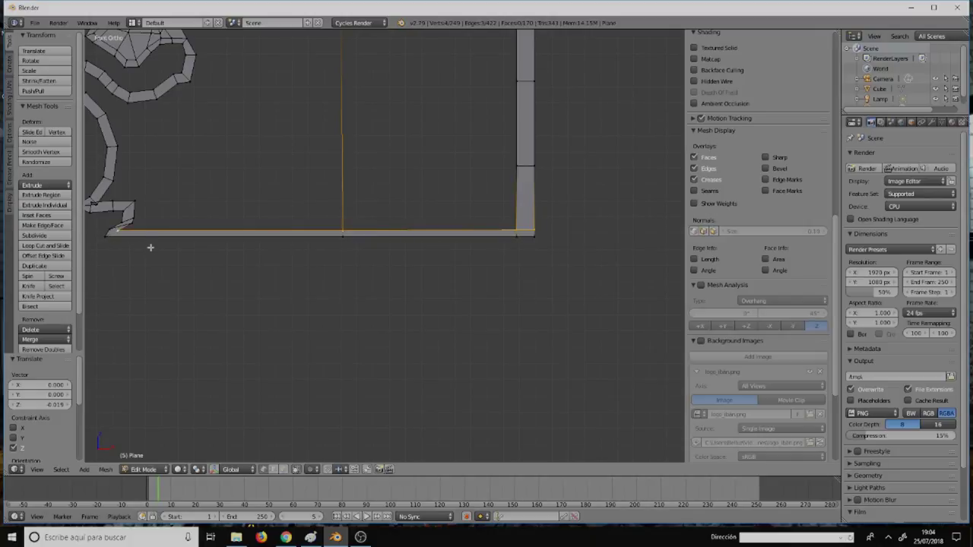
{"action": "key", "text": "s"}
{"action": "key", "text": "z"}
{"action": "key", "text": "0"}
{"action": "key", "text": "Return"}
Step: Move the diagonal edge's end vertex and the next zigzag vertex down-left
{"action": "scroll", "coordinate": [510, 203], "scroll_direction": "up", "scroll_amount": 2}
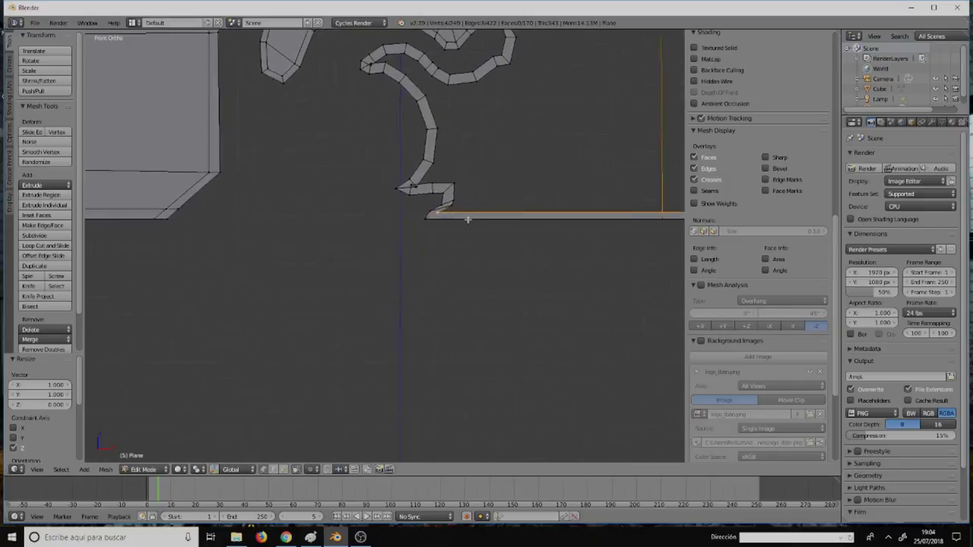
{"action": "scroll", "coordinate": [434, 213], "scroll_direction": "up", "scroll_amount": 2}
{"action": "scroll", "coordinate": [382, 219], "scroll_direction": "up", "scroll_amount": 2}
{"action": "scroll", "coordinate": [373, 220], "scroll_direction": "up", "scroll_amount": 2}
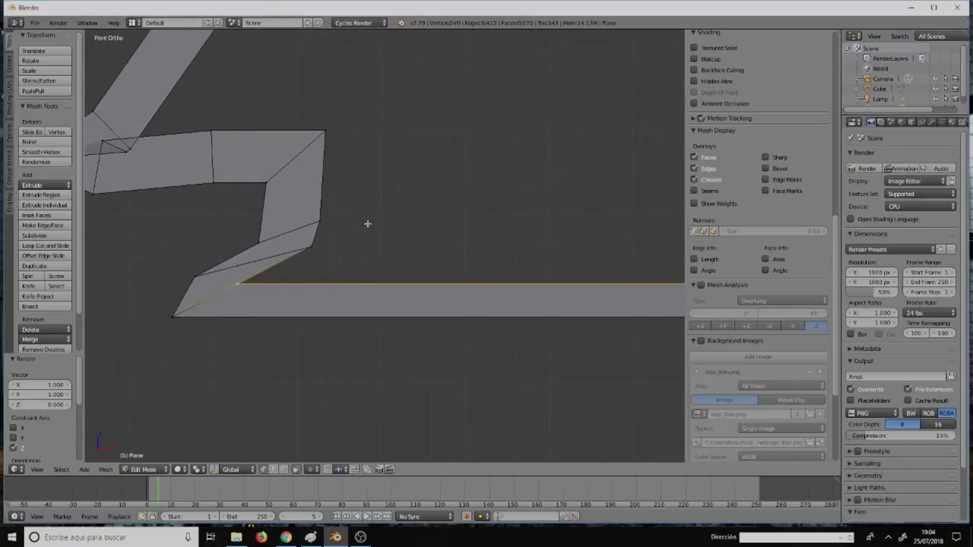
{"action": "right_click", "coordinate": [313, 251]}
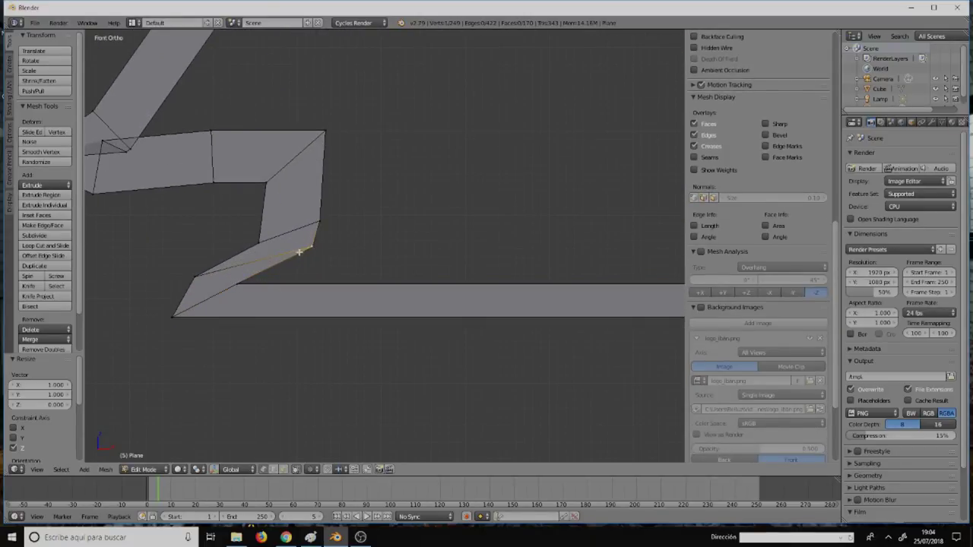
{"action": "key", "text": "g"}
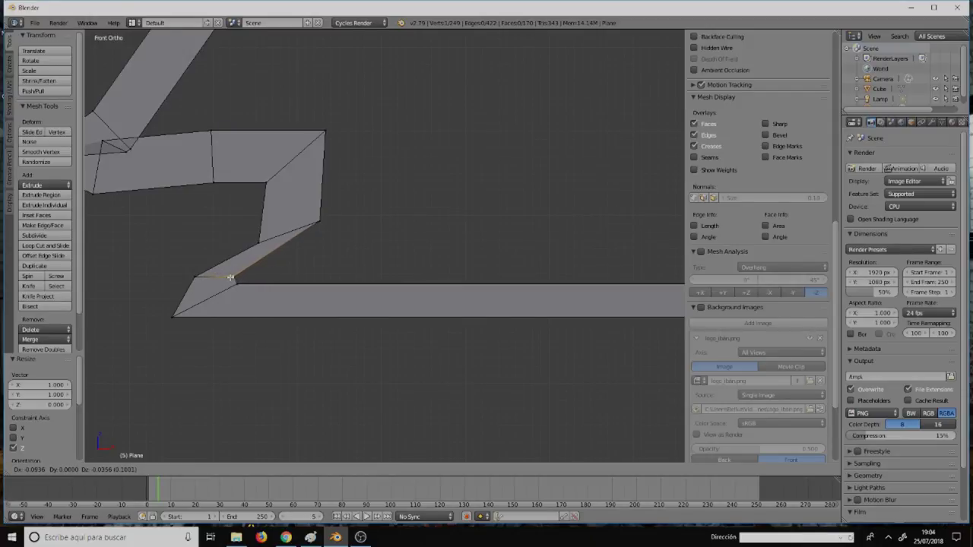
{"action": "left_click", "coordinate": [236, 275]}
{"action": "right_click", "coordinate": [330, 223]}
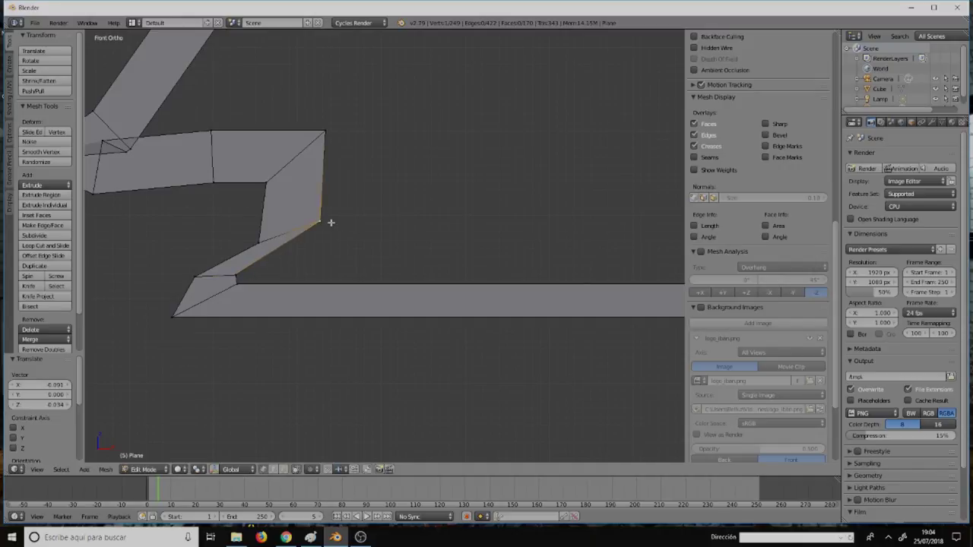
{"action": "key", "text": "g"}
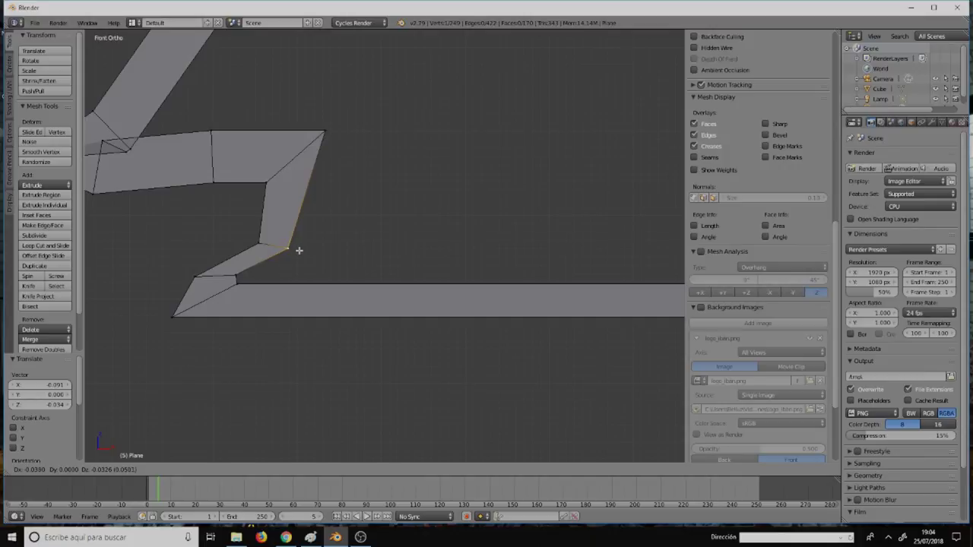
{"action": "left_click", "coordinate": [300, 250]}
Step: Shift the zigzag's upper-right corner, the bend's top vertex, and the right-hand corner vertex into place
{"action": "right_click", "coordinate": [325, 132]}
{"action": "key", "text": "g"}
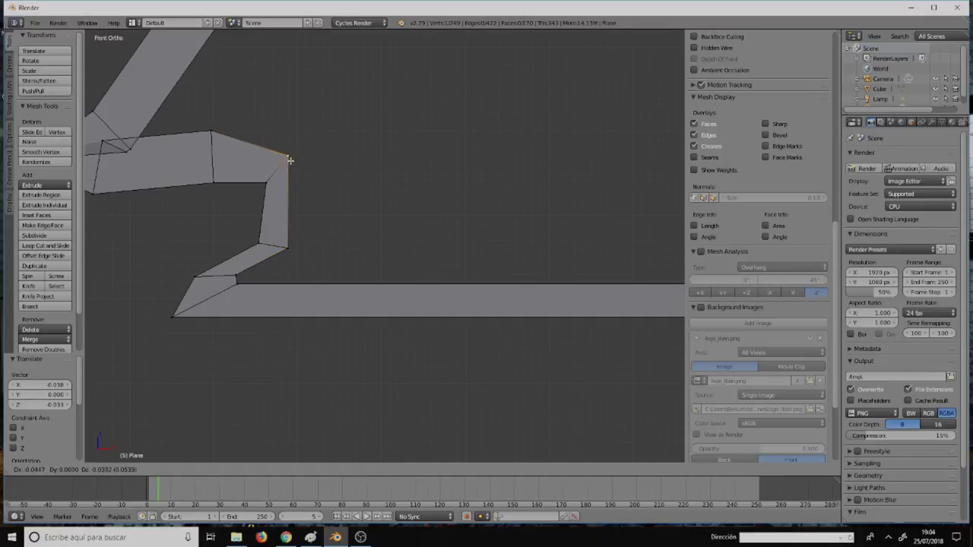
{"action": "left_click", "coordinate": [291, 170]}
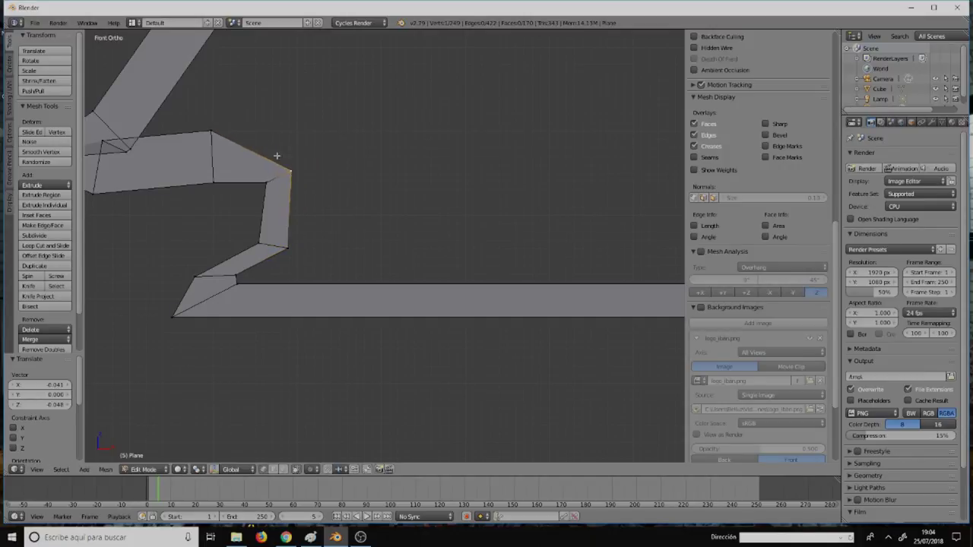
{"action": "right_click", "coordinate": [215, 133]}
{"action": "key", "text": "g"}
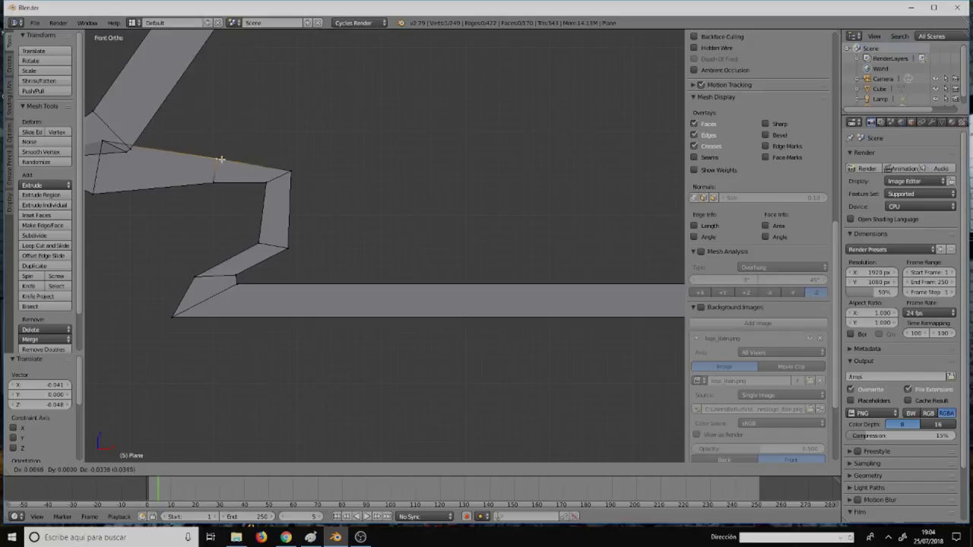
{"action": "left_click", "coordinate": [217, 161]}
{"action": "right_click", "coordinate": [290, 172]}
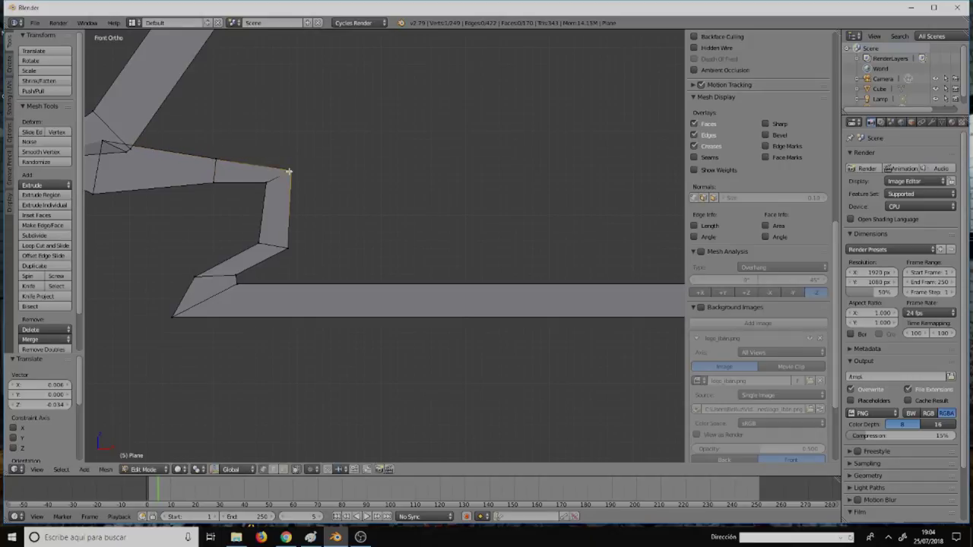
{"action": "key", "text": "g"}
{"action": "left_click", "coordinate": [283, 160]}
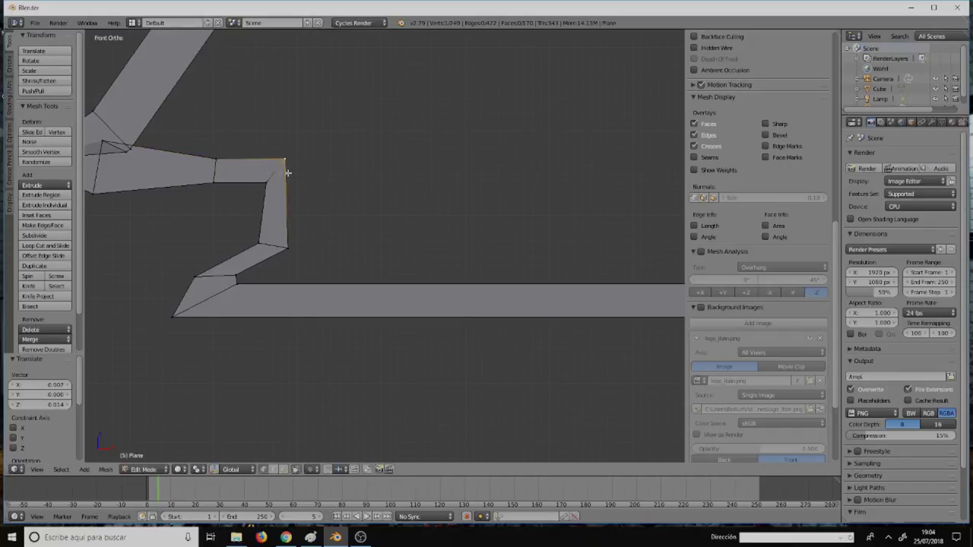
{"action": "middle_click_drag", "start_coordinate": [285, 167], "coordinate": [476, 213], "text": "shift"}
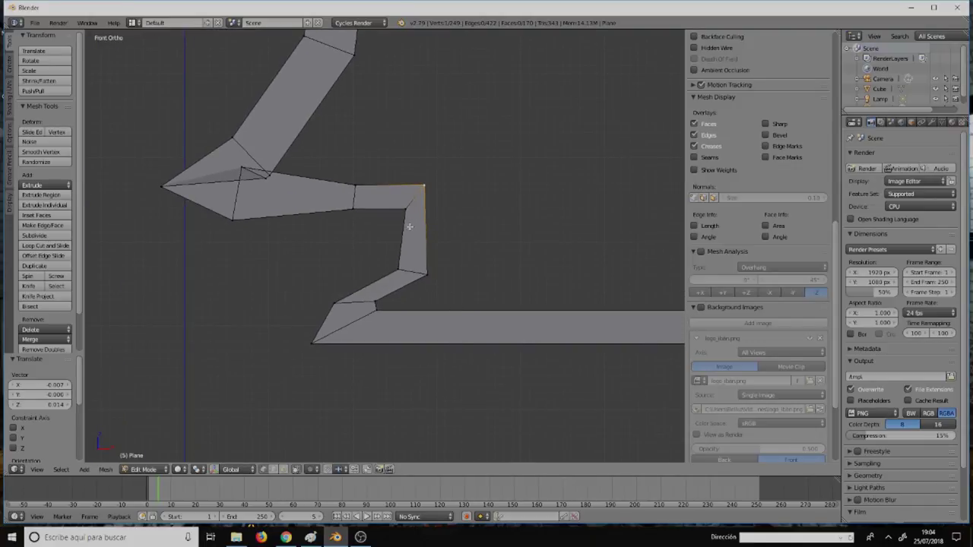
Step: Move the inner-bend vertex into place, then further left along the strip
{"action": "scroll", "coordinate": [407, 228], "scroll_direction": "down", "scroll_amount": 2}
{"action": "scroll", "coordinate": [405, 242], "scroll_direction": "down", "scroll_amount": 3}
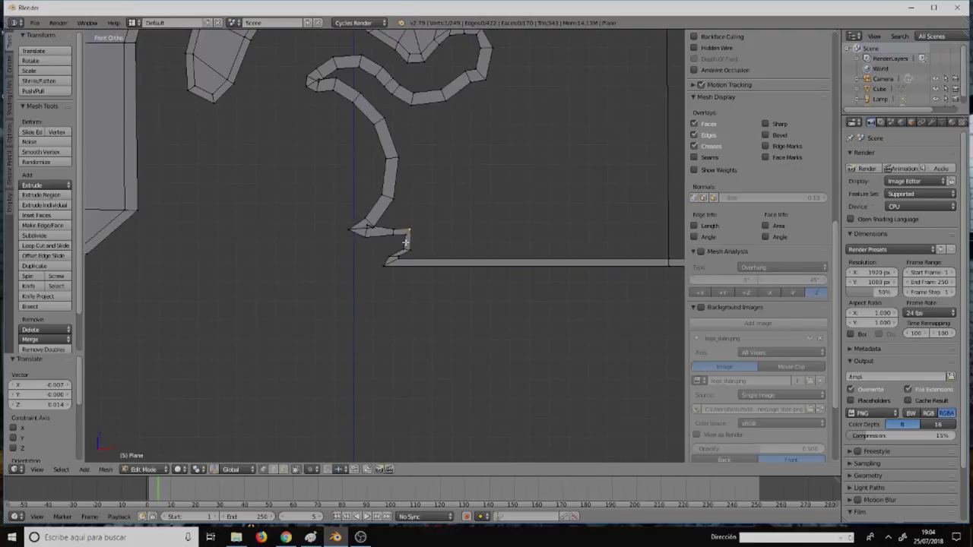
{"action": "scroll", "coordinate": [405, 241], "scroll_direction": "up", "scroll_amount": 2}
{"action": "scroll", "coordinate": [405, 242], "scroll_direction": "up", "scroll_amount": 1}
{"action": "scroll", "coordinate": [405, 242], "scroll_direction": "up", "scroll_amount": 1}
{"action": "scroll", "coordinate": [405, 241], "scroll_direction": "up", "scroll_amount": 1}
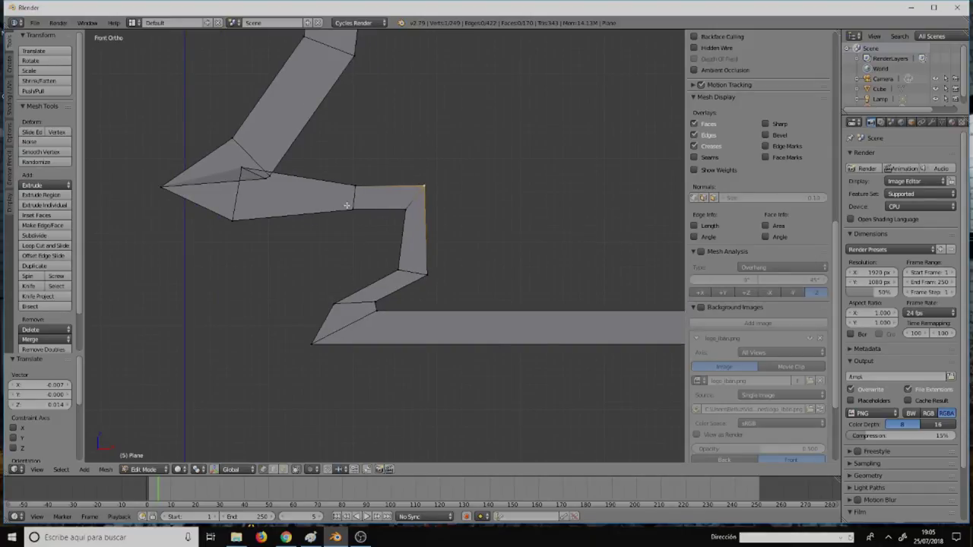
{"action": "scroll", "coordinate": [348, 206], "scroll_direction": "up", "scroll_amount": 2}
{"action": "right_click", "coordinate": [195, 158]}
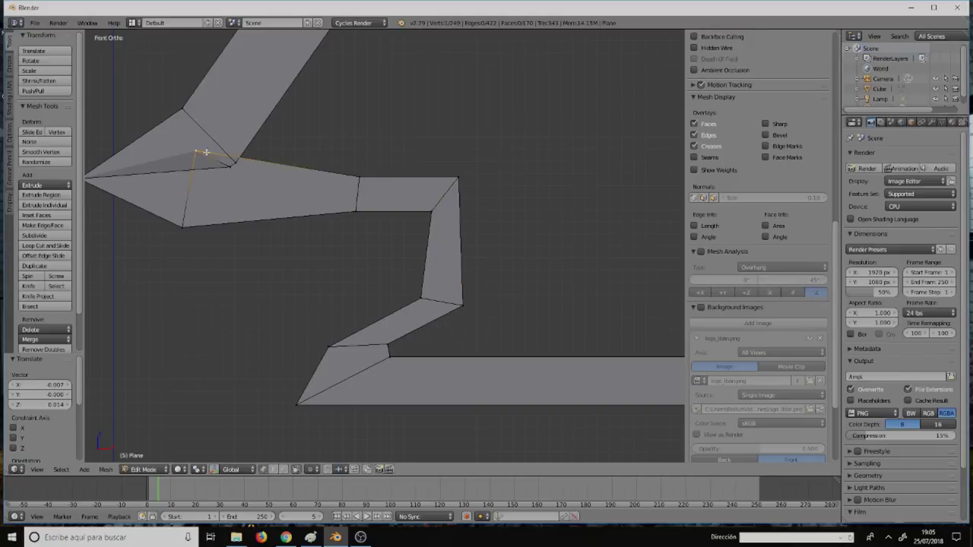
{"action": "key", "text": "g"}
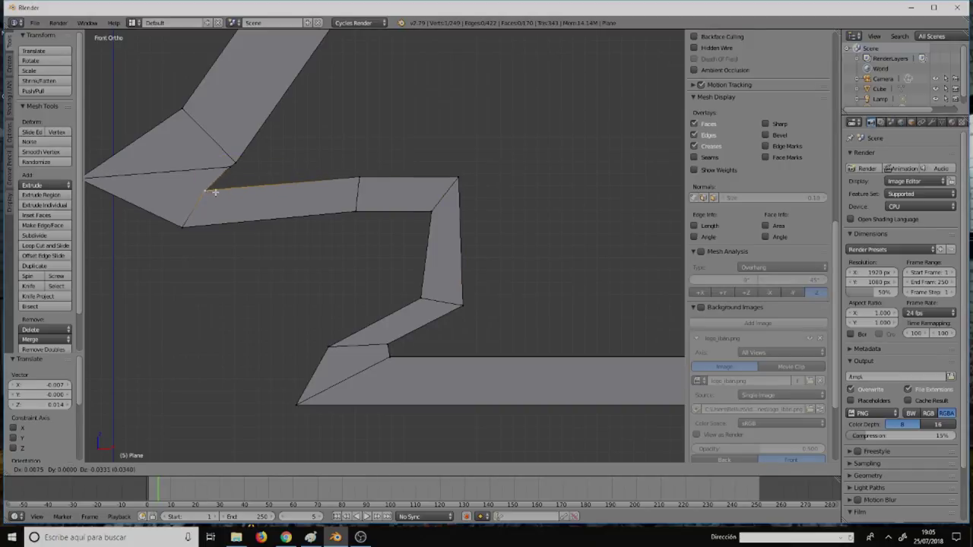
{"action": "left_click", "coordinate": [233, 168]}
{"action": "key", "text": "g"}
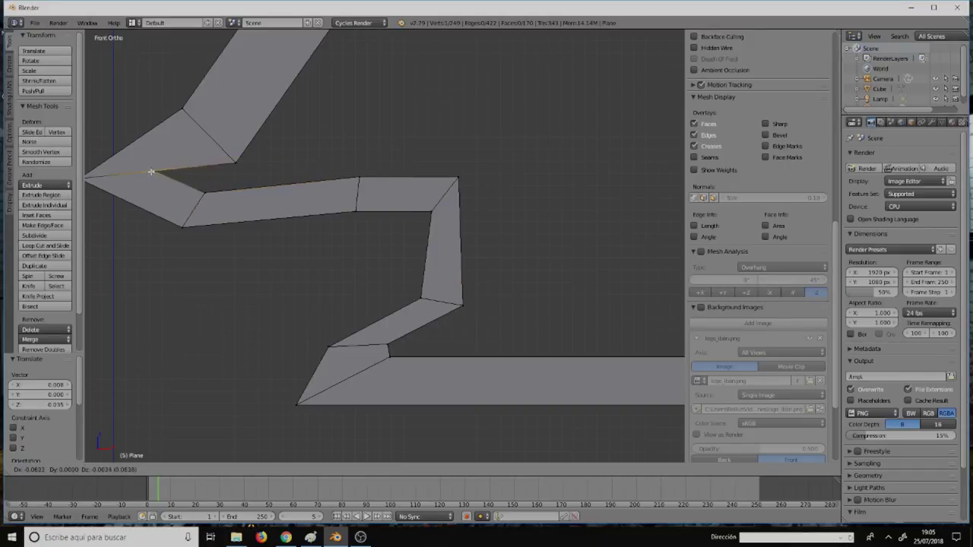
{"action": "left_click", "coordinate": [139, 174]}
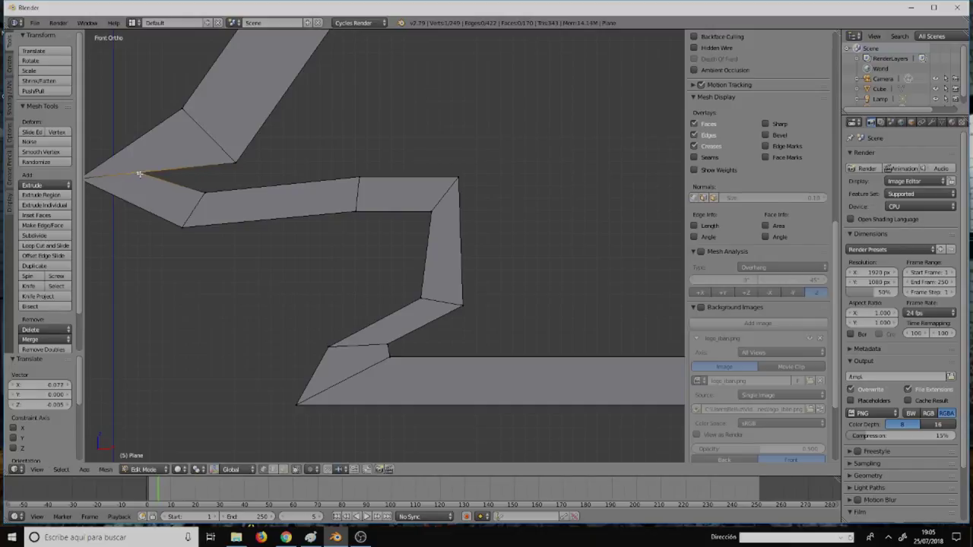
Step: Move the strip's inner corner vertex up-left and nudge the upper band's corner vertex
{"action": "right_click", "coordinate": [232, 162]}
{"action": "key", "text": "g"}
{"action": "left_click", "coordinate": [196, 128]}
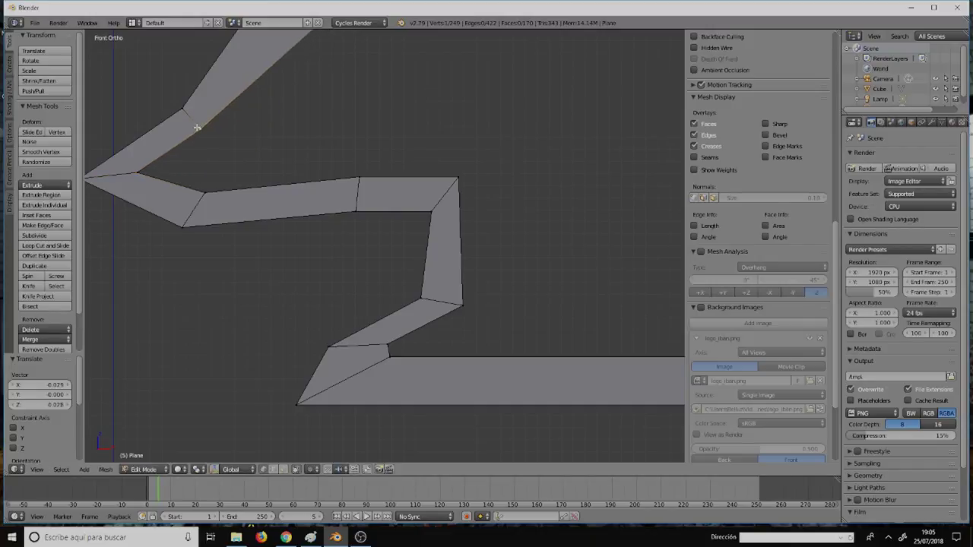
{"action": "right_click", "coordinate": [190, 110]}
{"action": "key", "text": "g"}
{"action": "left_click", "coordinate": [181, 108]}
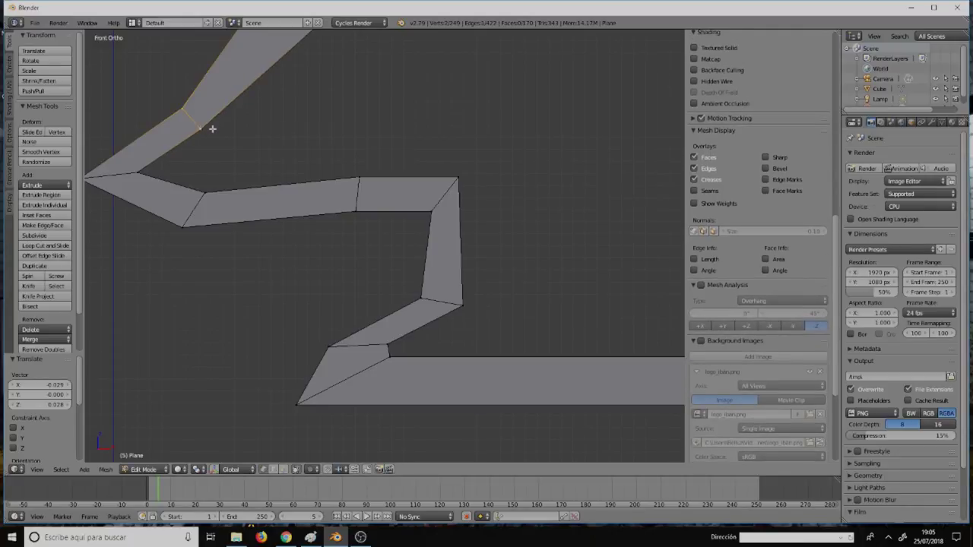
Step: Vertex-slide that vertex and the bend's lower inner vertex along their edges toward the corner
{"action": "key", "text": "shift+v"}
{"action": "left_click", "coordinate": [169, 153]}
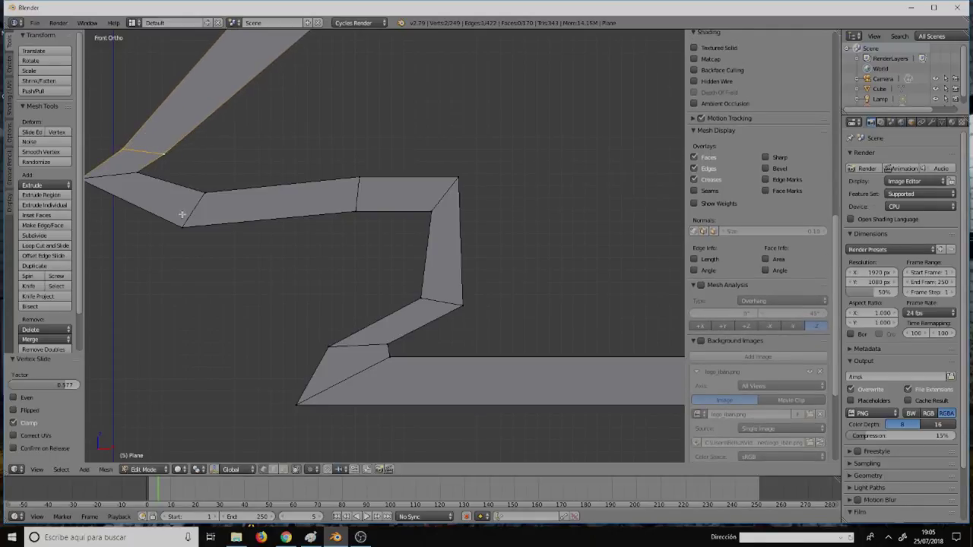
{"action": "right_click", "coordinate": [203, 194]}
{"action": "key", "text": "shift+v"}
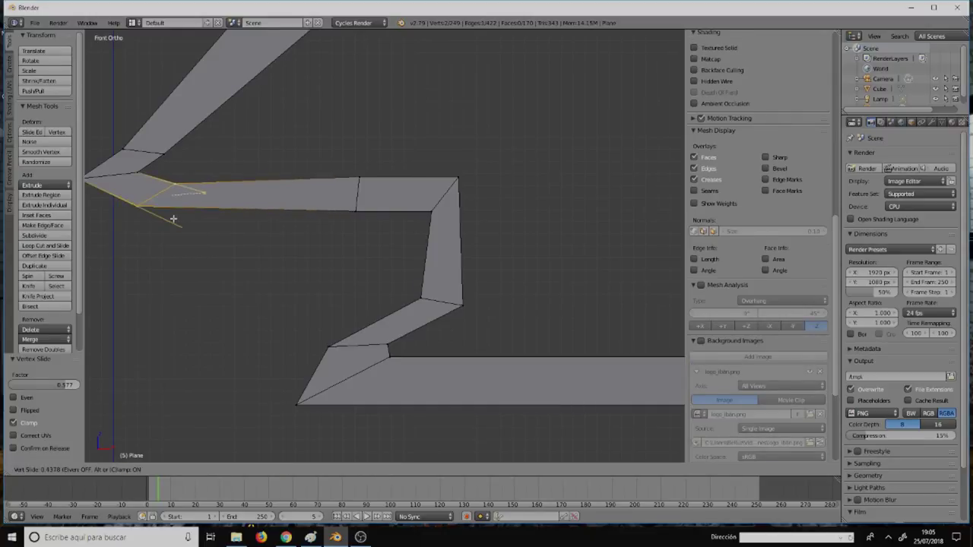
{"action": "left_click", "coordinate": [168, 217]}
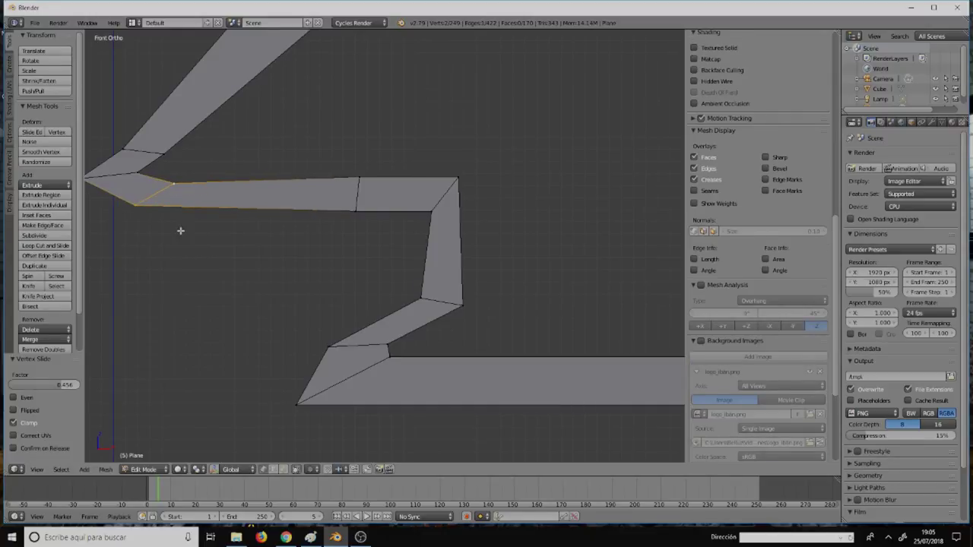
Step: Slide the selected vertex along its edge and nudge both ends of the neighbouring edge
{"action": "scroll", "coordinate": [181, 231], "scroll_direction": "down", "scroll_amount": 5}
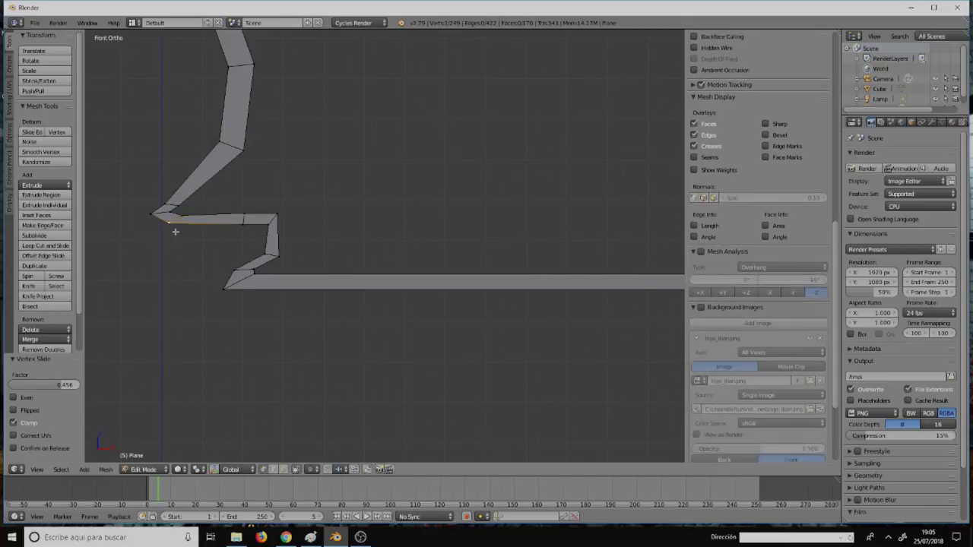
{"action": "key", "text": "shift+v"}
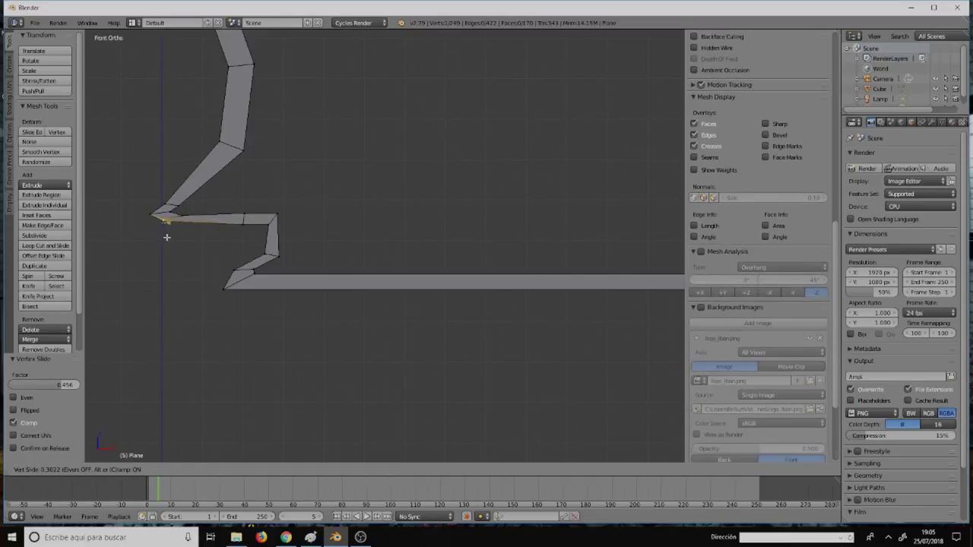
{"action": "left_click", "coordinate": [171, 241]}
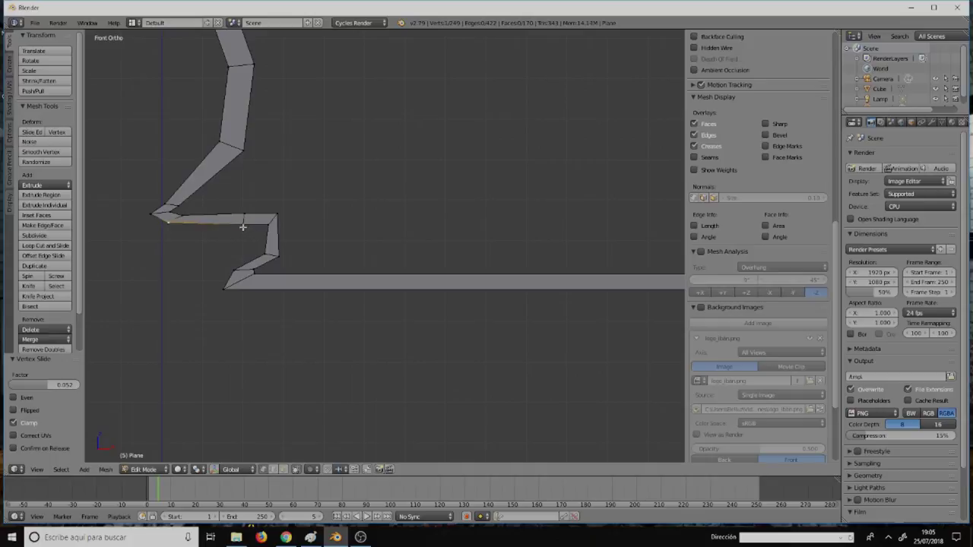
{"action": "right_click", "coordinate": [242, 227]}
{"action": "key", "text": "g"}
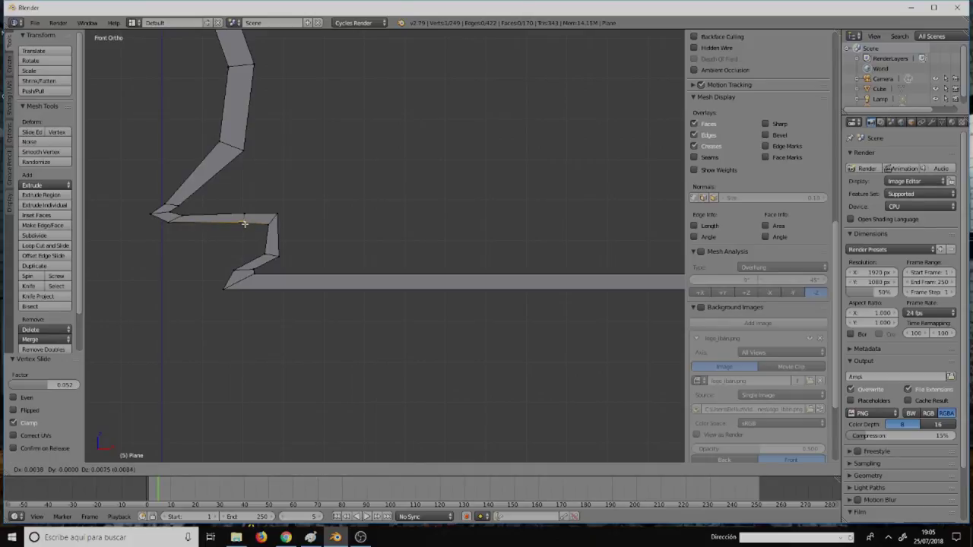
{"action": "left_click", "coordinate": [244, 223]}
{"action": "right_click", "coordinate": [173, 222]}
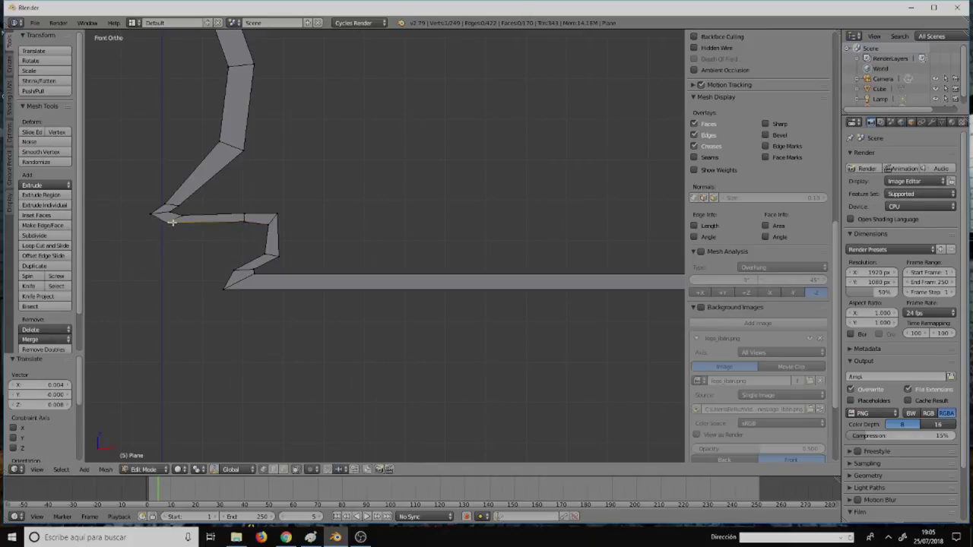
{"action": "key", "text": "g"}
{"action": "left_click", "coordinate": [163, 224]}
Step: Nudge three vertices near the pointed left bend to tighten it
{"action": "right_click", "coordinate": [173, 211]}
{"action": "key", "text": "g"}
{"action": "left_click", "coordinate": [176, 212]}
{"action": "right_click", "coordinate": [179, 216]}
{"action": "key", "text": "g"}
{"action": "left_click", "coordinate": [171, 217]}
{"action": "right_click", "coordinate": [170, 214]}
{"action": "key", "text": "g"}
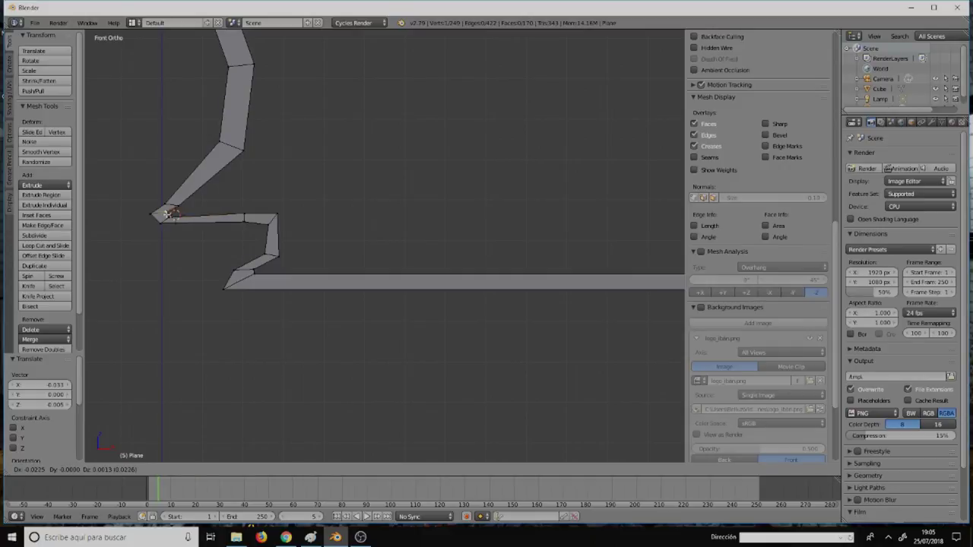
{"action": "left_click", "coordinate": [168, 214]}
Step: Move the vertex on the tail's upper bend to follow the logo outline
{"action": "right_click", "coordinate": [181, 208]}
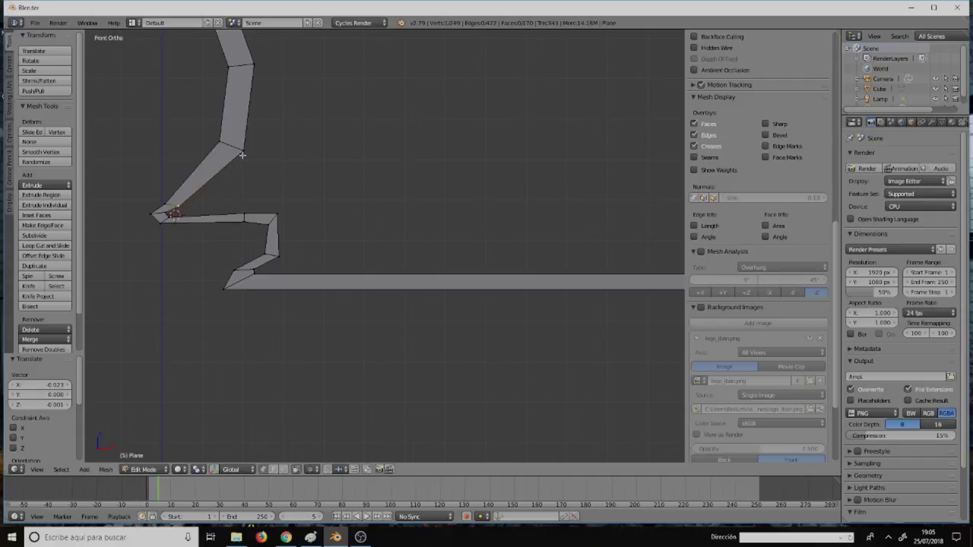
{"action": "right_click", "coordinate": [240, 146]}
{"action": "key", "text": "g"}
{"action": "left_click", "coordinate": [227, 142]}
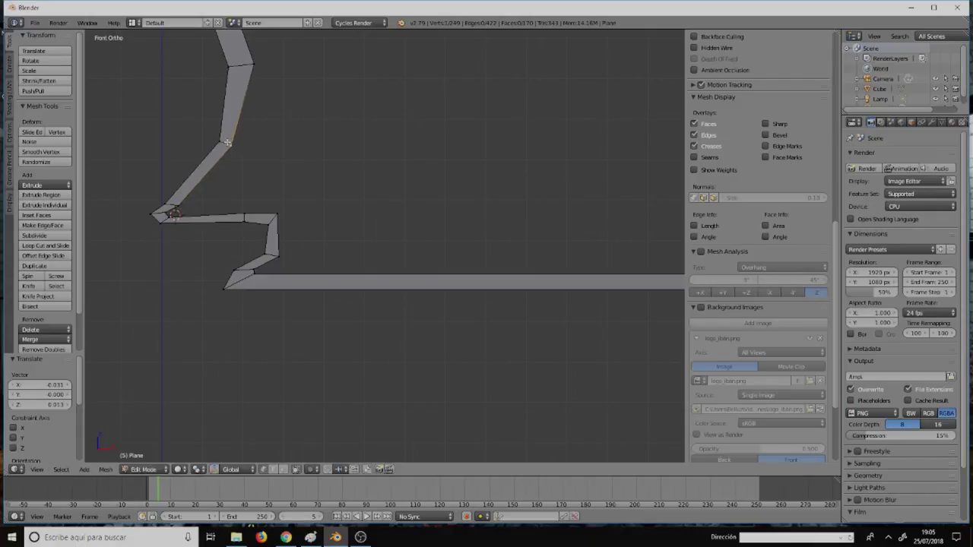
Step: Reposition the vertices up the tail's curve toward the curl tip to smooth its outline
{"action": "middle_click_drag", "start_coordinate": [264, 129], "coordinate": [310, 308], "text": "shift"}
{"action": "right_click", "coordinate": [296, 247]}
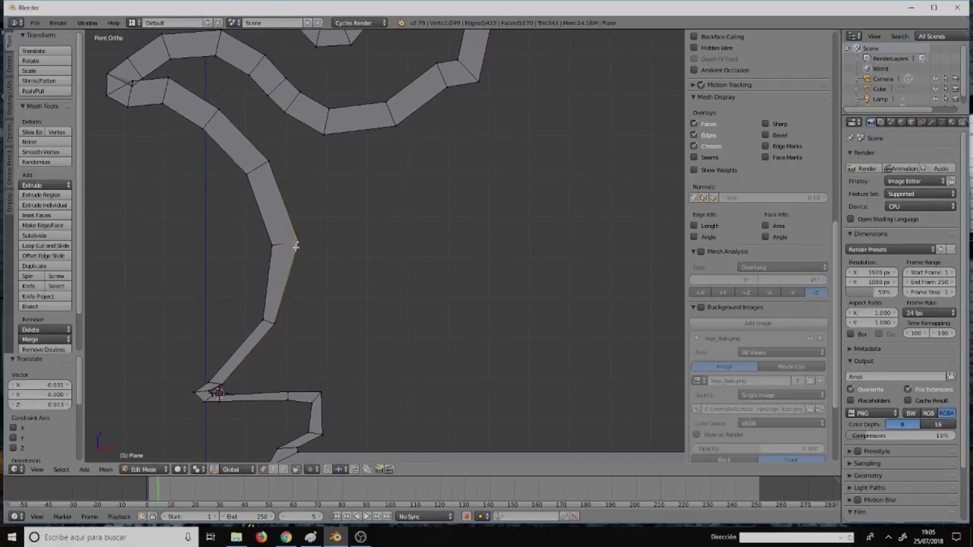
{"action": "key", "text": "g"}
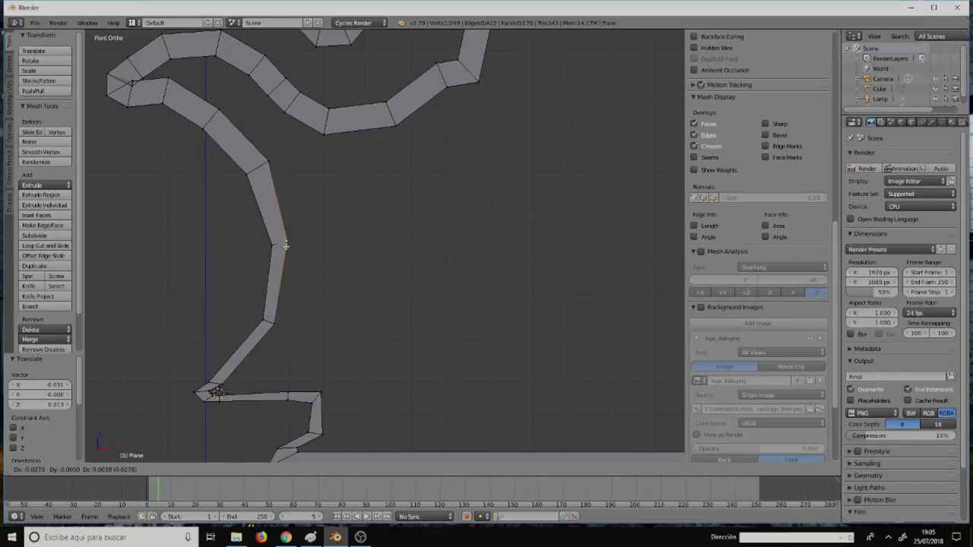
{"action": "left_click", "coordinate": [287, 242]}
{"action": "right_click", "coordinate": [258, 170]}
{"action": "key", "text": "g"}
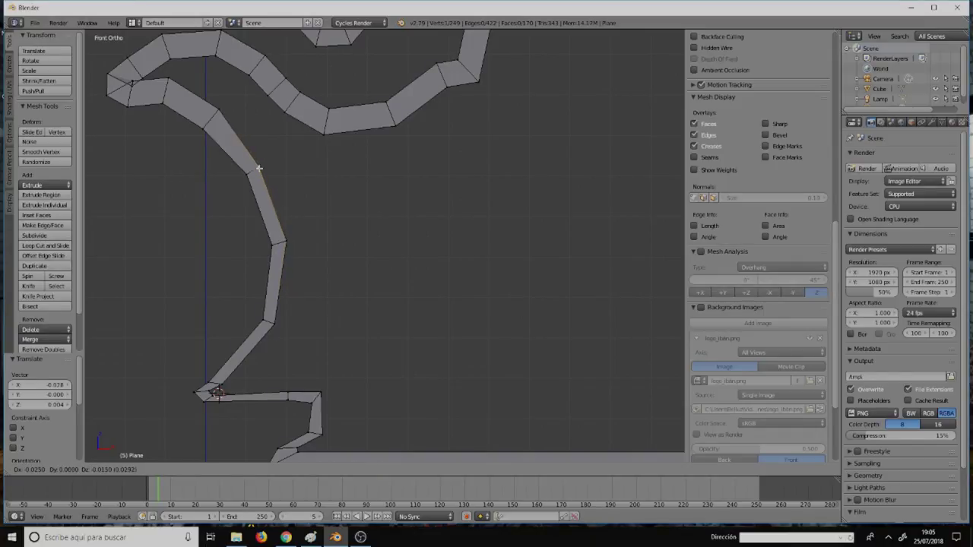
{"action": "left_click", "coordinate": [258, 168]}
{"action": "right_click", "coordinate": [221, 107]}
{"action": "key", "text": "g"}
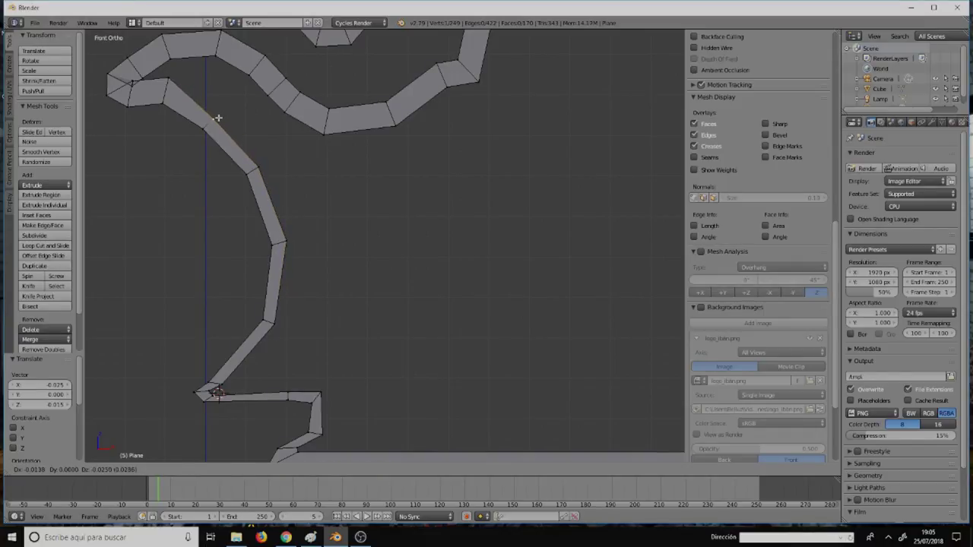
{"action": "left_click", "coordinate": [216, 118]}
{"action": "right_click", "coordinate": [167, 81]}
{"action": "key", "text": "g"}
{"action": "left_click", "coordinate": [163, 92]}
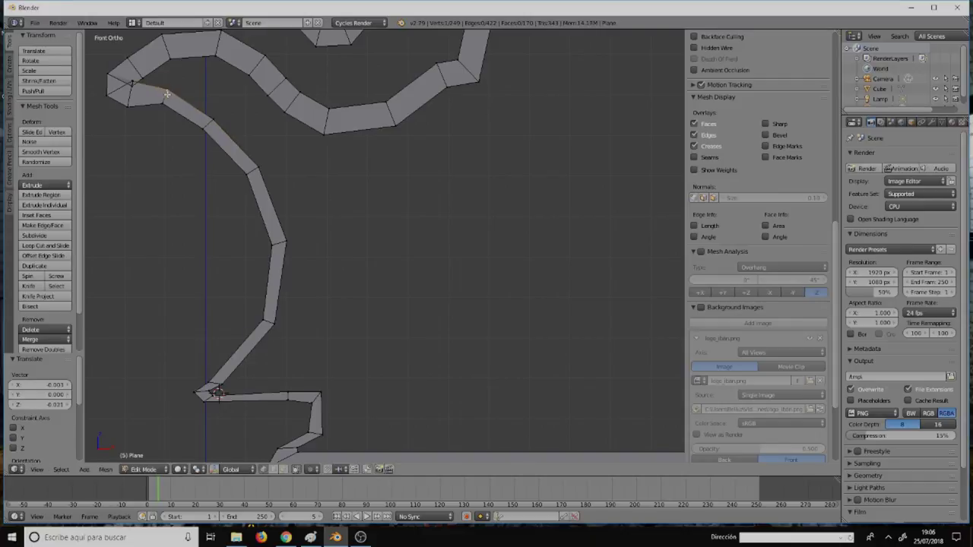
{"action": "right_click", "coordinate": [131, 84]}
{"action": "key", "text": "g"}
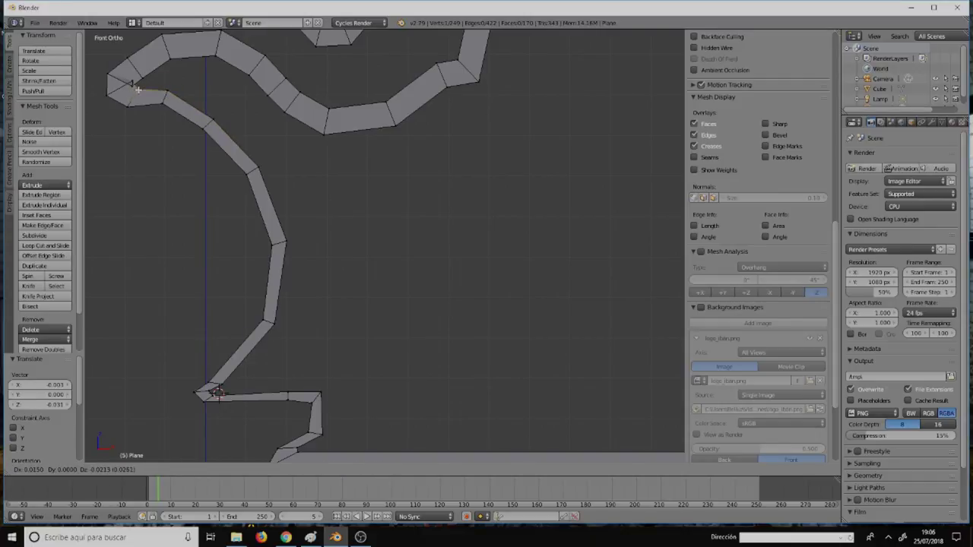
{"action": "left_click", "coordinate": [135, 90]}
Step: Reshape the curl's tip and the vertices along its top edge to follow the logo's arc
{"action": "key", "text": "g"}
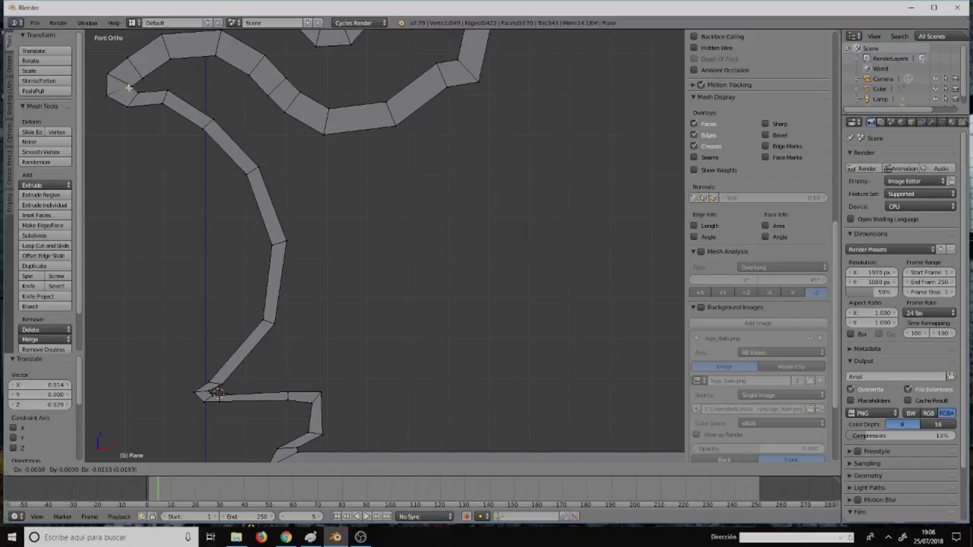
{"action": "left_click", "coordinate": [122, 91]}
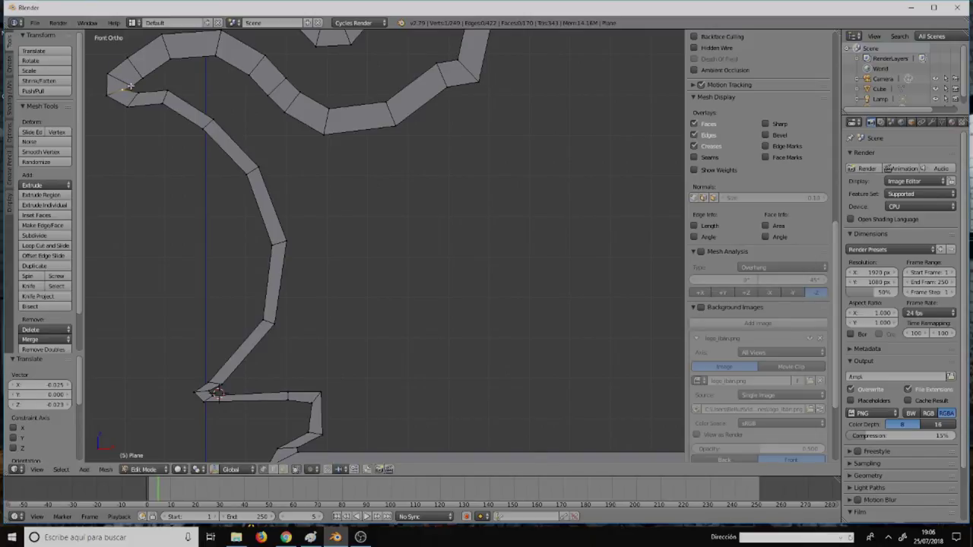
{"action": "key", "text": "g"}
{"action": "left_click", "coordinate": [140, 79]}
{"action": "key", "text": "g"}
{"action": "left_click", "coordinate": [138, 68]}
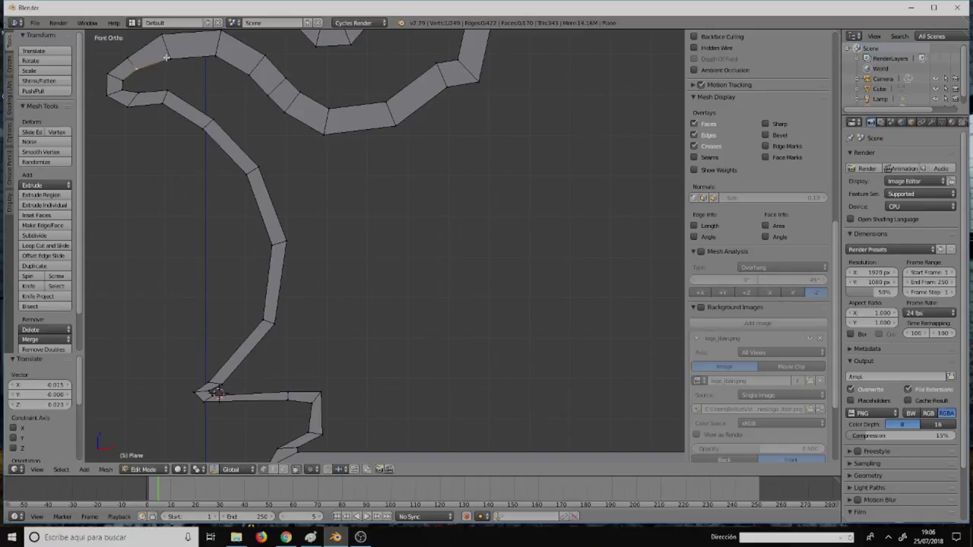
{"action": "key", "text": "g"}
{"action": "left_click", "coordinate": [185, 52]}
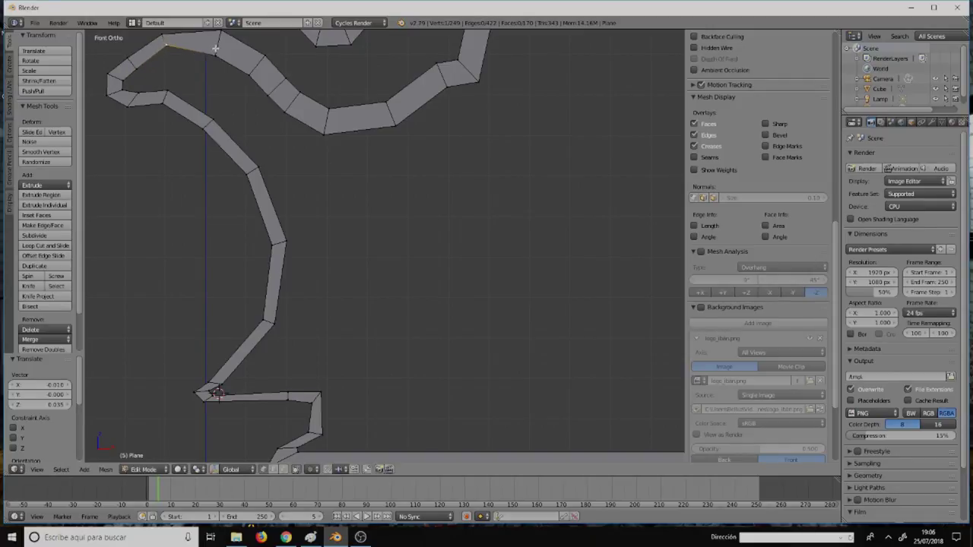
{"action": "key", "text": "g"}
{"action": "left_click", "coordinate": [238, 60]}
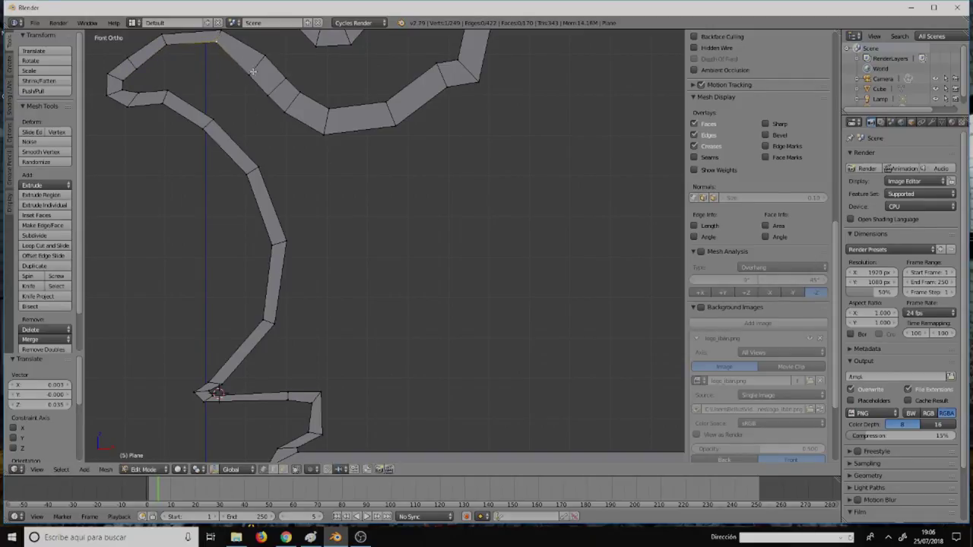
{"action": "key", "text": "g"}
{"action": "left_click", "coordinate": [259, 68]}
{"action": "key", "text": "g"}
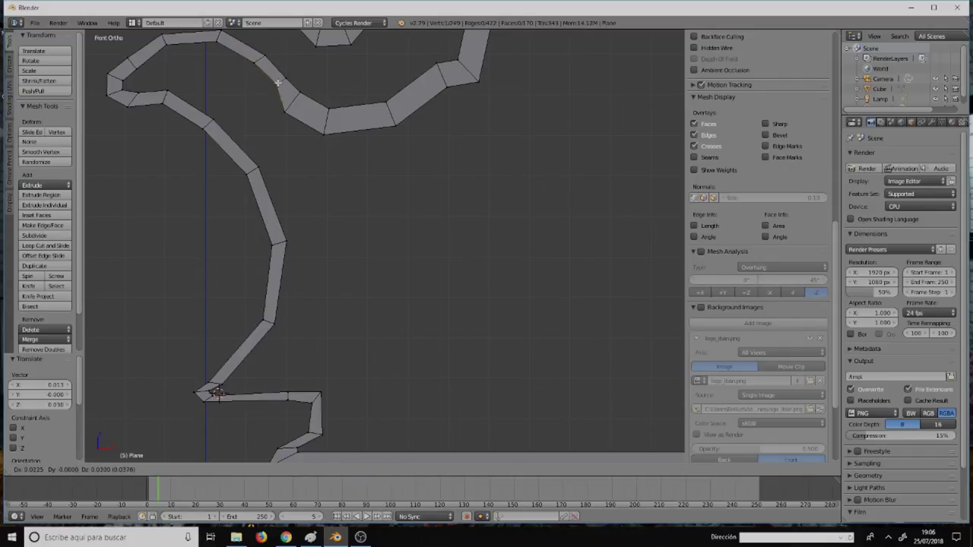
{"action": "left_click", "coordinate": [278, 82]}
{"action": "key", "text": "g"}
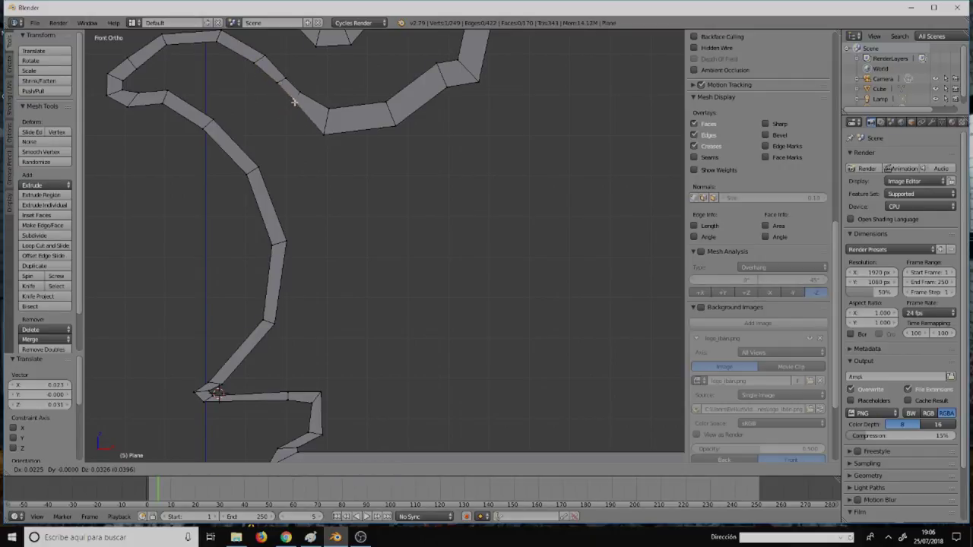
{"action": "left_click", "coordinate": [294, 98]}
Step: Adjust vertices on the curl's descending side, the dip and the rising tail
{"action": "right_click", "coordinate": [327, 137]}
{"action": "key", "text": "g"}
{"action": "left_click", "coordinate": [375, 135]}
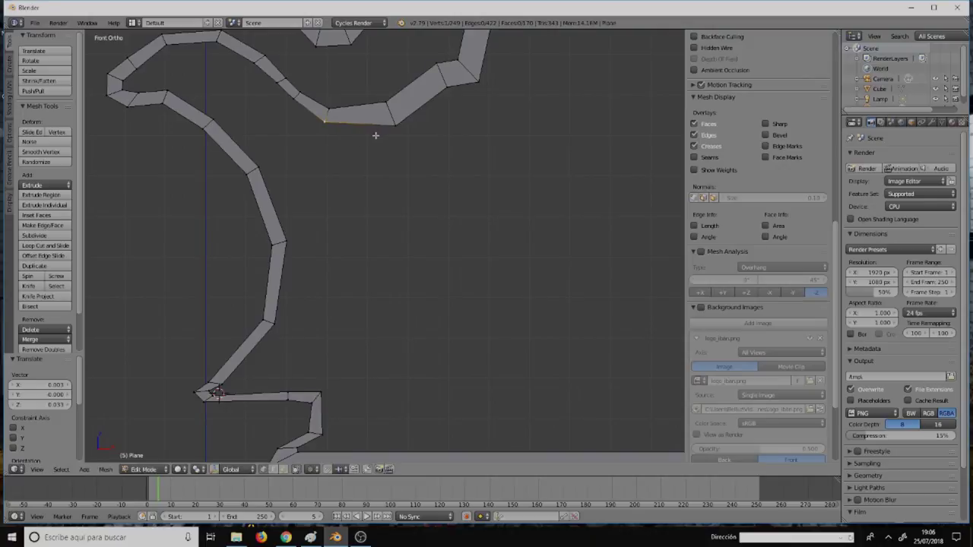
{"action": "right_click", "coordinate": [403, 124]}
{"action": "key", "text": "g"}
{"action": "left_click", "coordinate": [414, 114]}
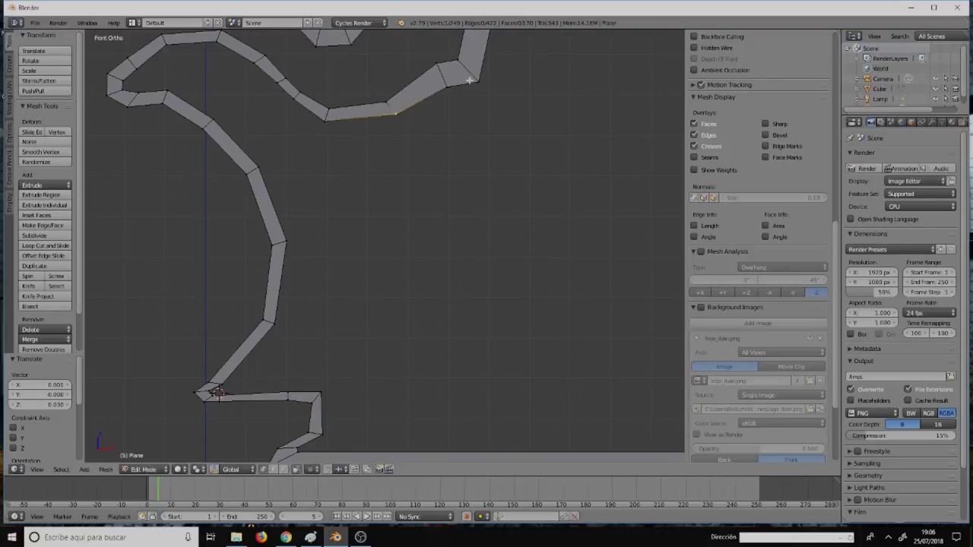
{"action": "right_click", "coordinate": [457, 84]}
{"action": "key", "text": "g"}
{"action": "left_click", "coordinate": [477, 78]}
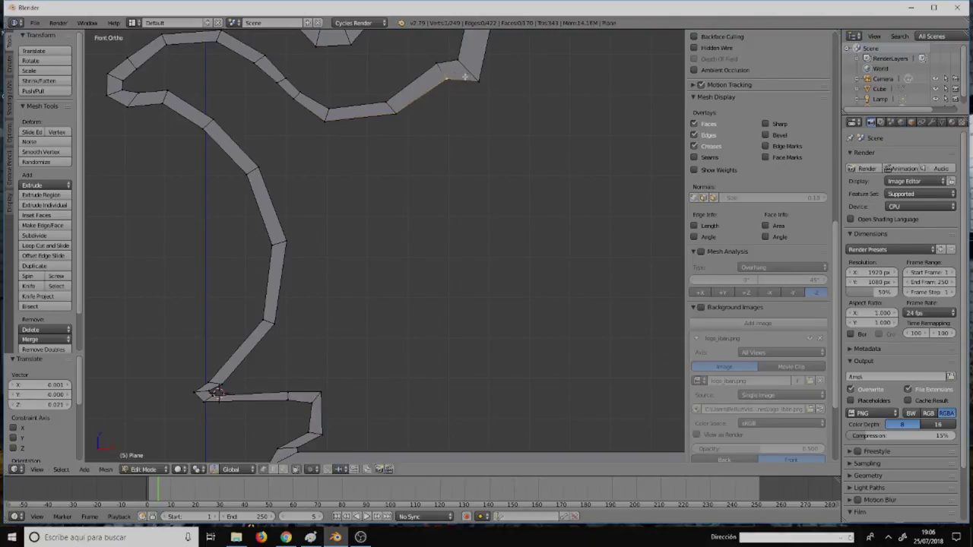
{"action": "key", "text": "g"}
{"action": "left_click", "coordinate": [470, 68]}
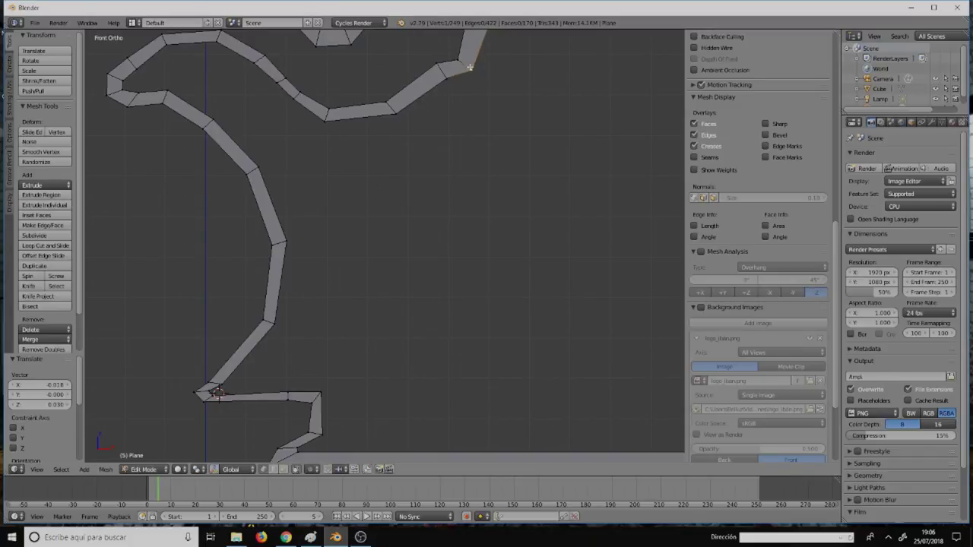
{"action": "scroll", "coordinate": [462, 128], "scroll_direction": "down", "scroll_amount": 5}
{"action": "scroll", "coordinate": [462, 128], "scroll_direction": "up", "scroll_amount": 1}
{"action": "scroll", "coordinate": [460, 126], "scroll_direction": "up", "scroll_amount": 1}
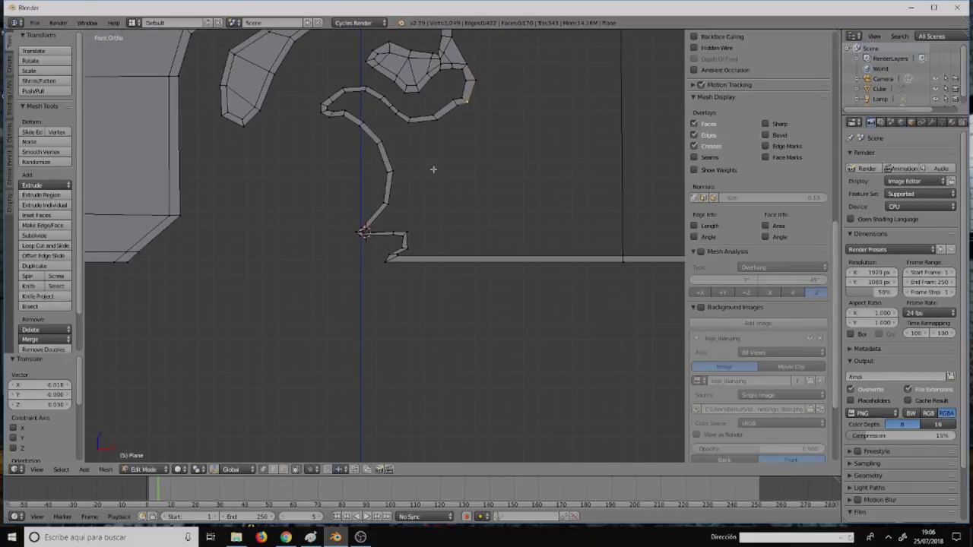
{"action": "middle_click_drag", "start_coordinate": [433, 169], "coordinate": [367, 202], "text": "shift"}
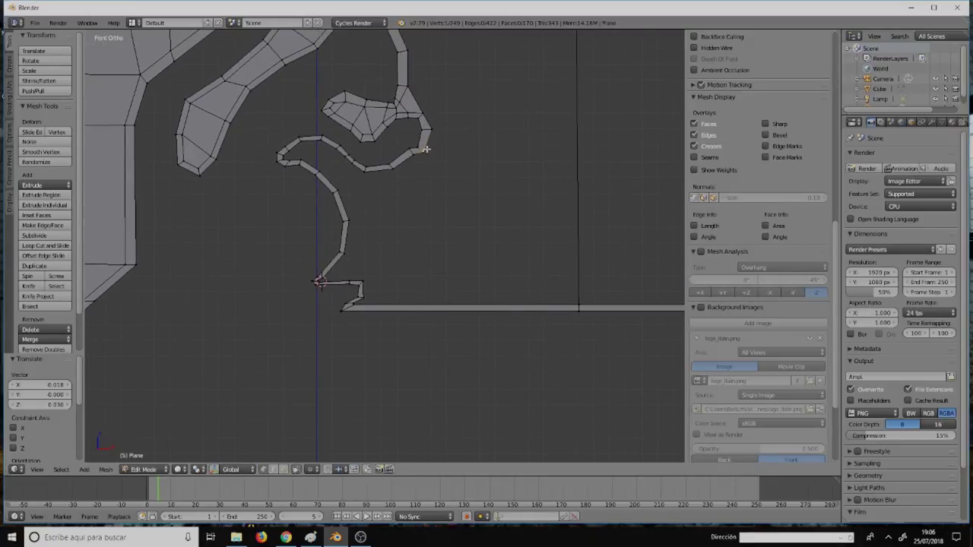
{"action": "scroll", "coordinate": [379, 242], "scroll_direction": "up", "scroll_amount": 3}
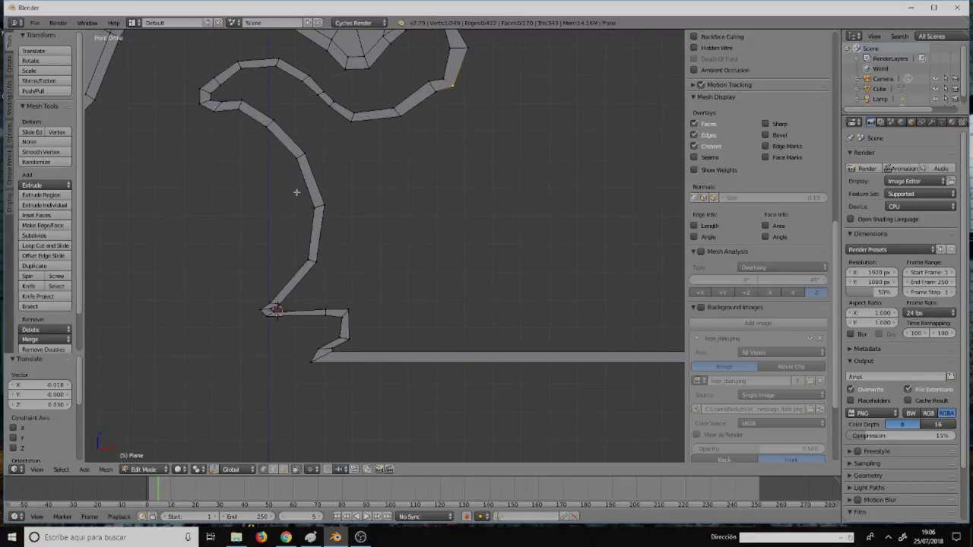
Step: Fill faces across the gap along the tail's inner edge inside the curl
{"action": "right_click", "coordinate": [323, 206]}
{"action": "right_click", "coordinate": [350, 124], "text": "shift"}
{"action": "key", "text": "f"}
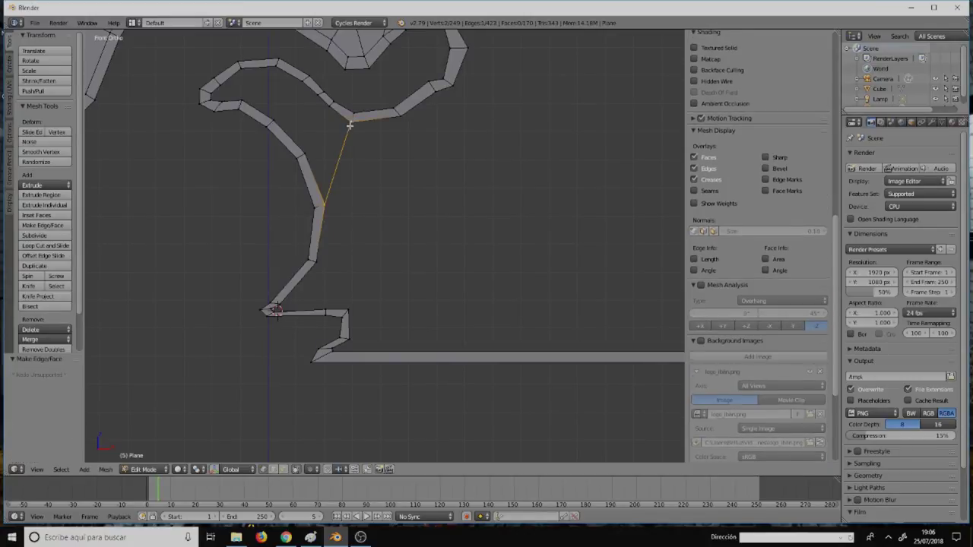
{"action": "right_click", "coordinate": [303, 151], "text": "ctrl"}
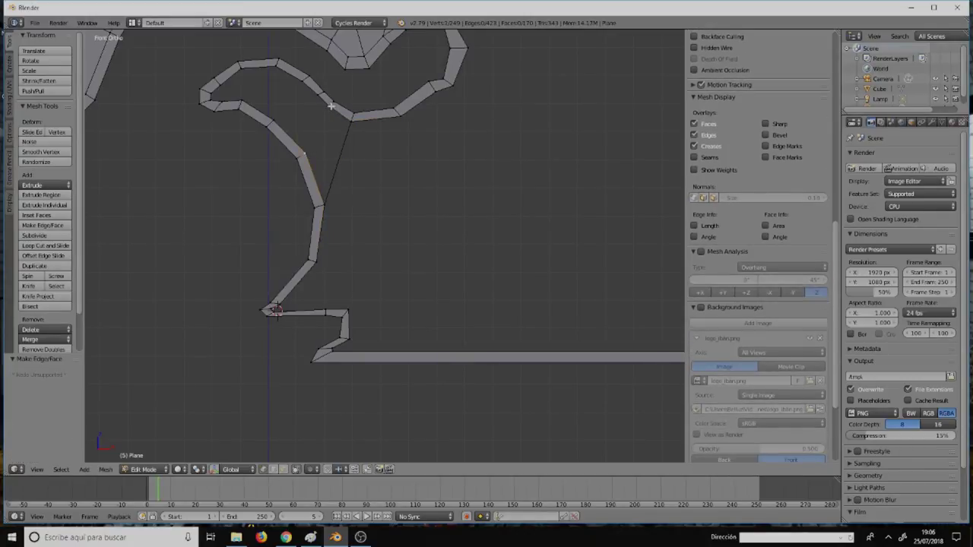
{"action": "key", "text": "f"}
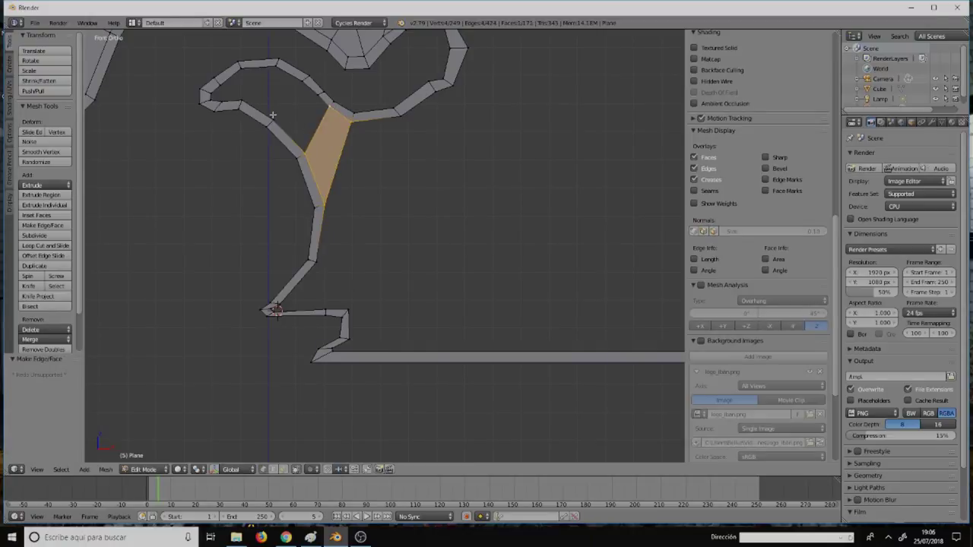
{"action": "right_click", "coordinate": [272, 118]}
{"action": "key", "text": "f"}
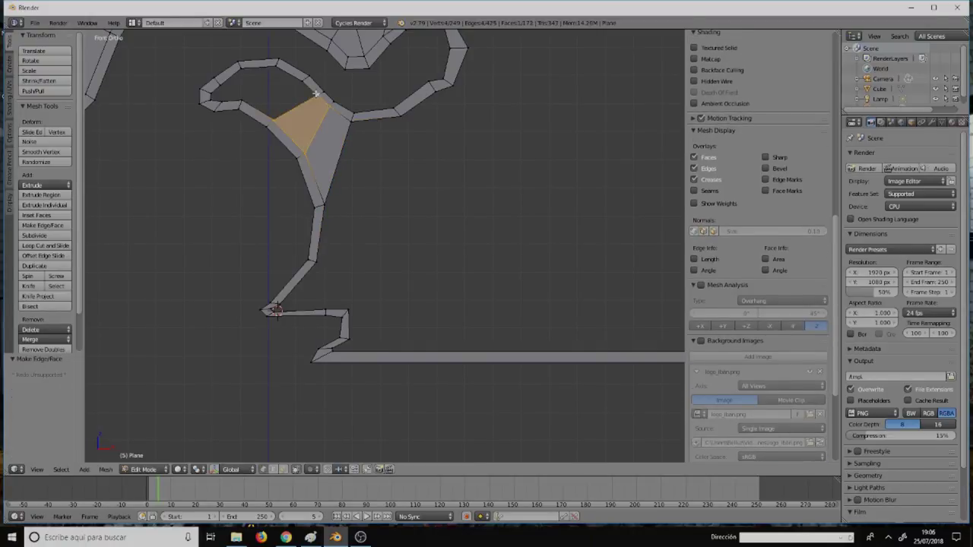
{"action": "key", "text": "f"}
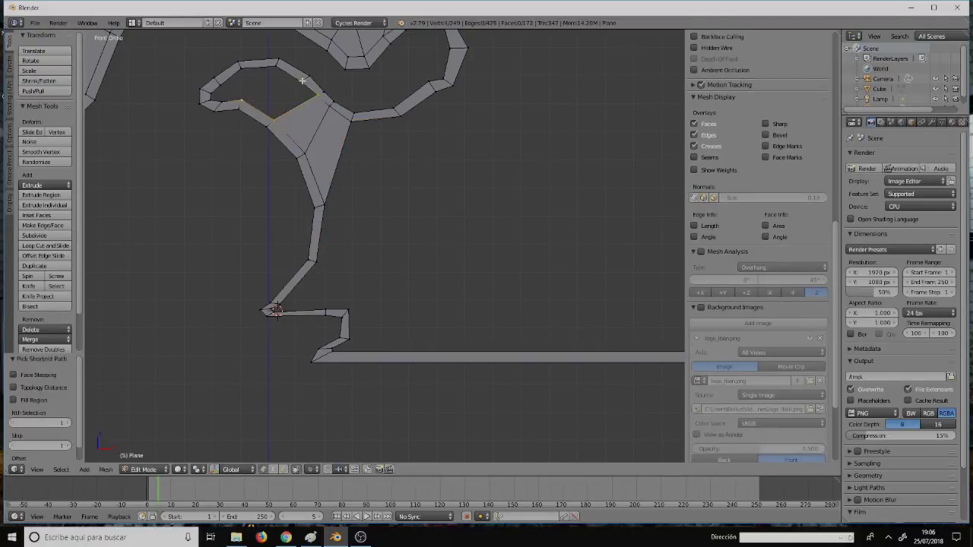
{"action": "right_click", "coordinate": [288, 93]}
{"action": "scroll", "coordinate": [254, 89], "scroll_direction": "up", "scroll_amount": 2}
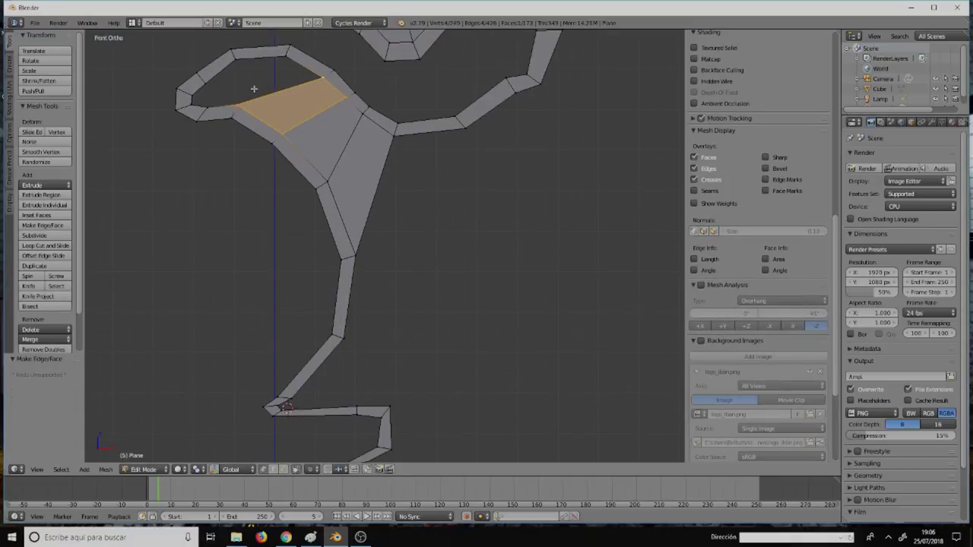
Step: Fill the curl's end and the remaining gap with faces
{"action": "right_click", "coordinate": [207, 85]}
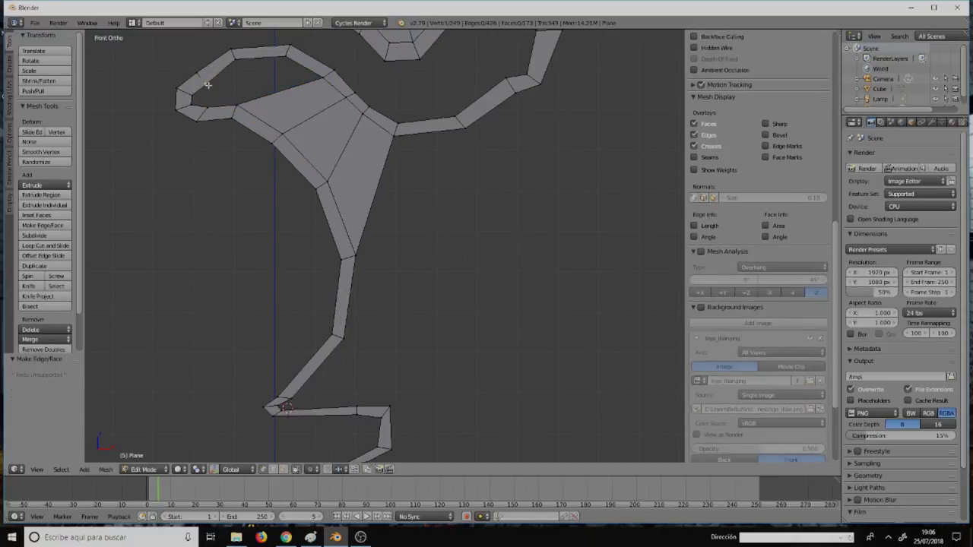
{"action": "right_click", "coordinate": [208, 105], "text": "ctrl"}
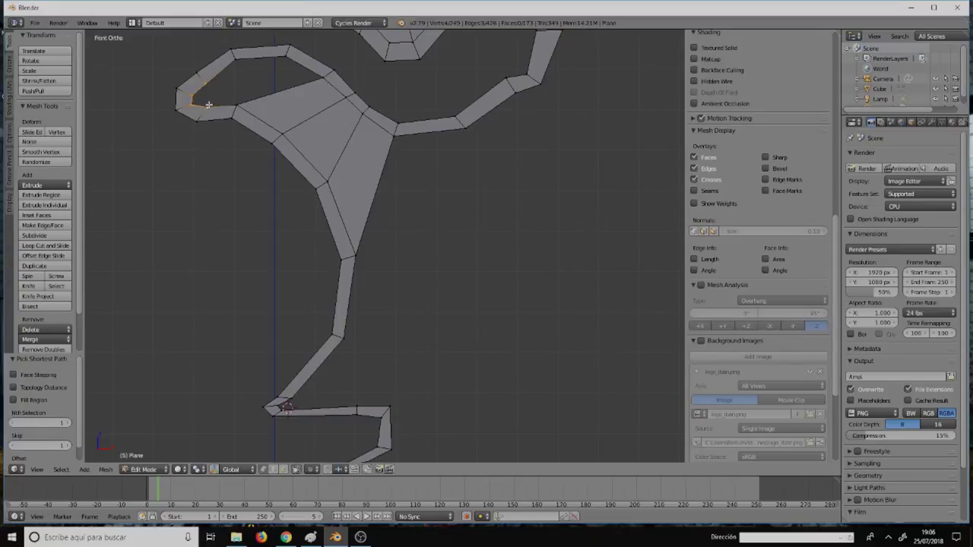
{"action": "key", "text": "f"}
{"action": "right_click", "coordinate": [236, 64], "text": "ctrl"}
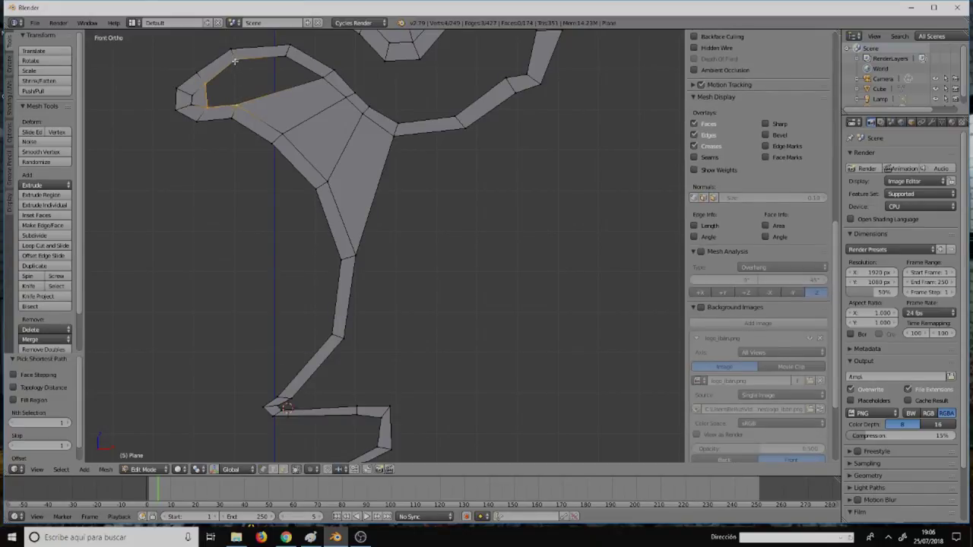
{"action": "key", "text": "f"}
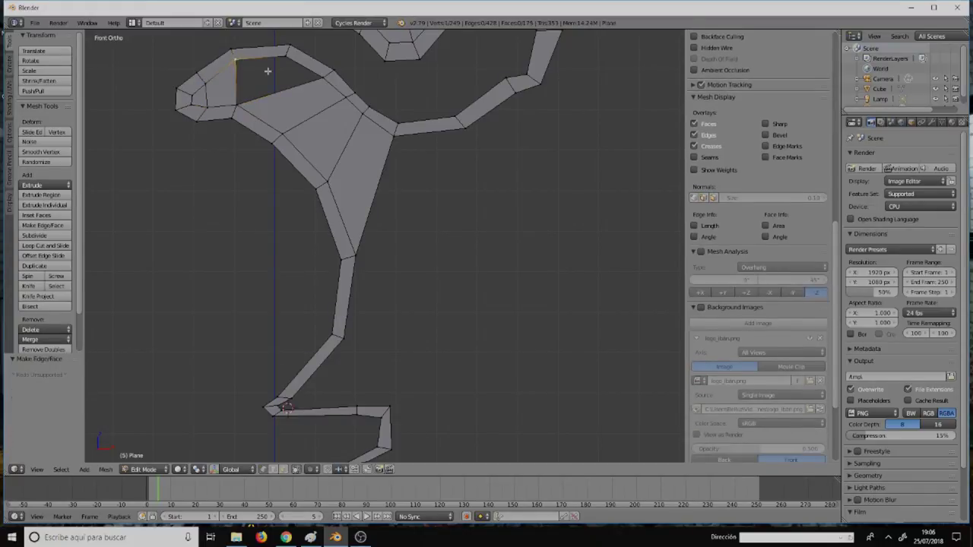
{"action": "right_click", "coordinate": [242, 101], "text": "ctrl"}
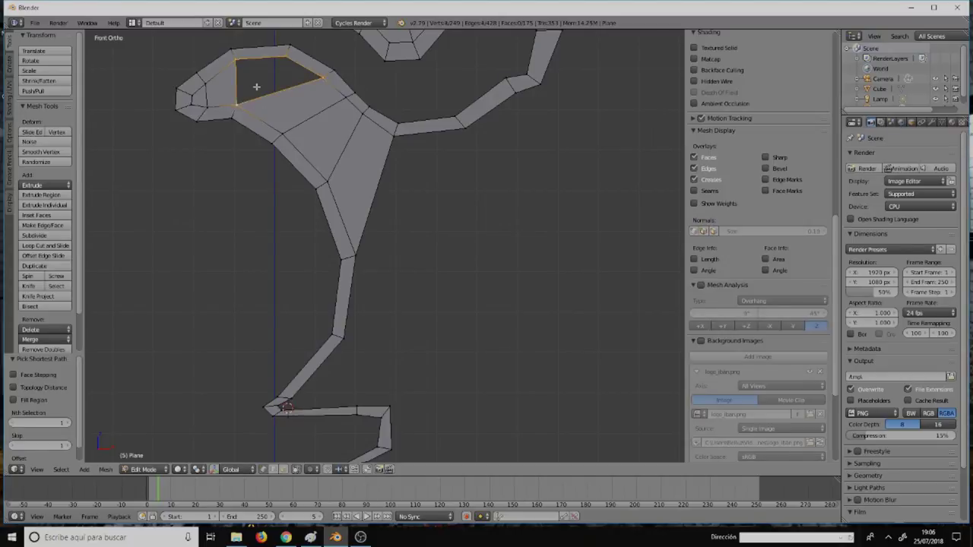
{"action": "key", "text": "f"}
{"action": "scroll", "coordinate": [361, 144], "scroll_direction": "down", "scroll_amount": 2}
{"action": "scroll", "coordinate": [369, 167], "scroll_direction": "down", "scroll_amount": 3}
Step: Deselect all and add a loop cut to the short strip at the stem's base
{"action": "key", "text": "a"}
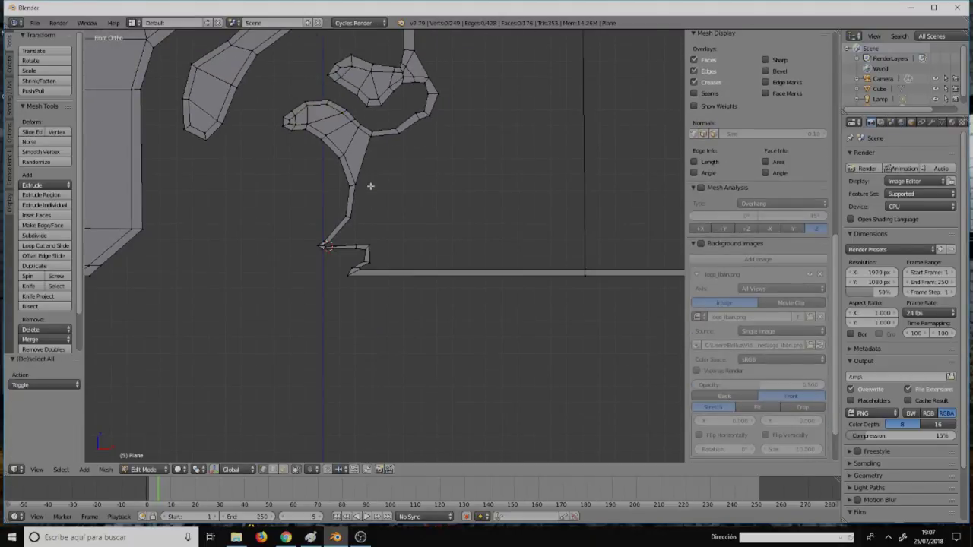
{"action": "scroll", "coordinate": [371, 175], "scroll_direction": "up", "scroll_amount": 2}
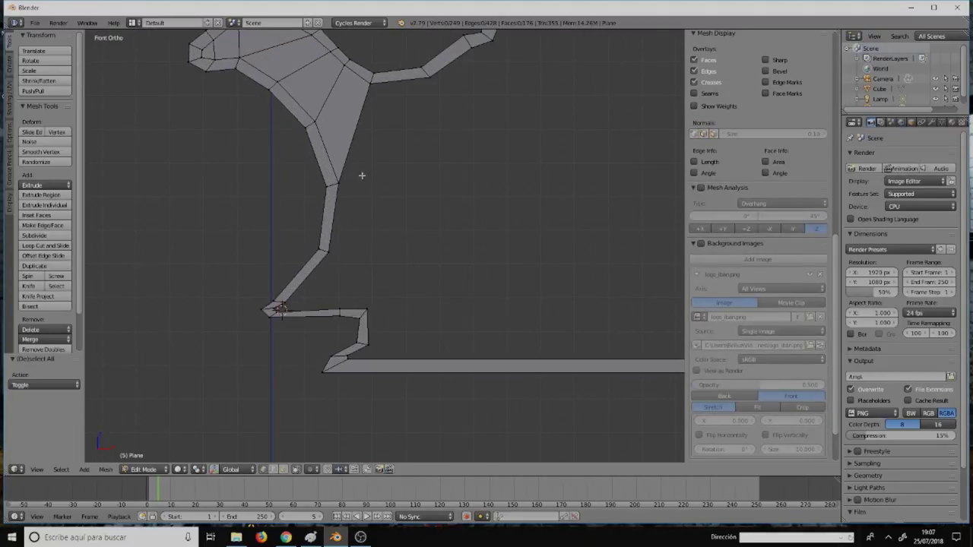
{"action": "scroll", "coordinate": [363, 190], "scroll_direction": "up", "scroll_amount": 2}
{"action": "scroll", "coordinate": [354, 220], "scroll_direction": "down", "scroll_amount": 3}
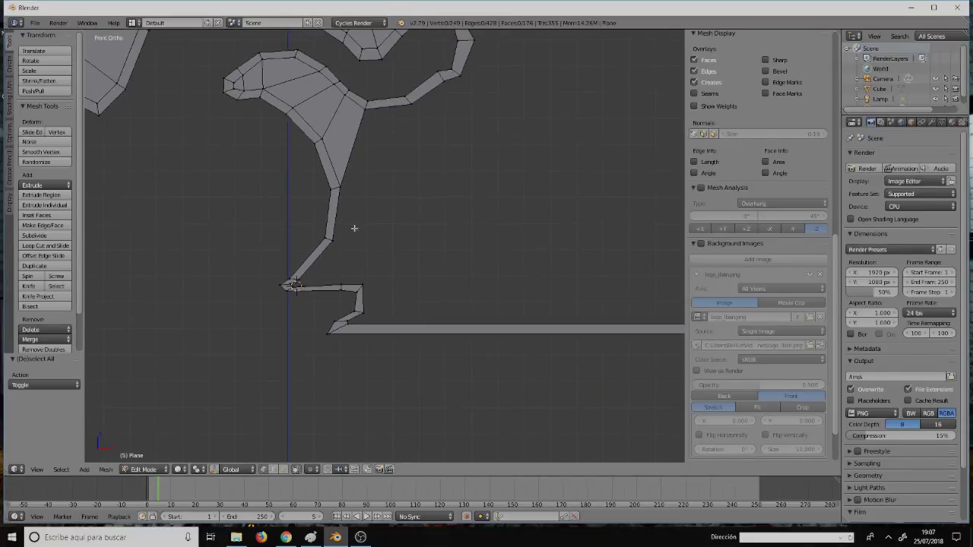
{"action": "scroll", "coordinate": [341, 247], "scroll_direction": "up", "scroll_amount": 2}
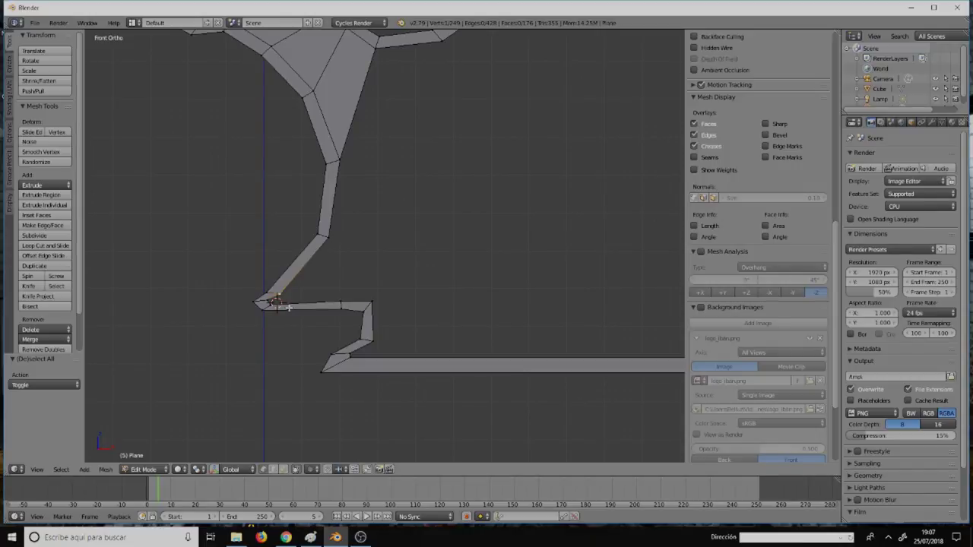
{"action": "key", "text": "ctrl+r"}
{"action": "left_click", "coordinate": [275, 304]}
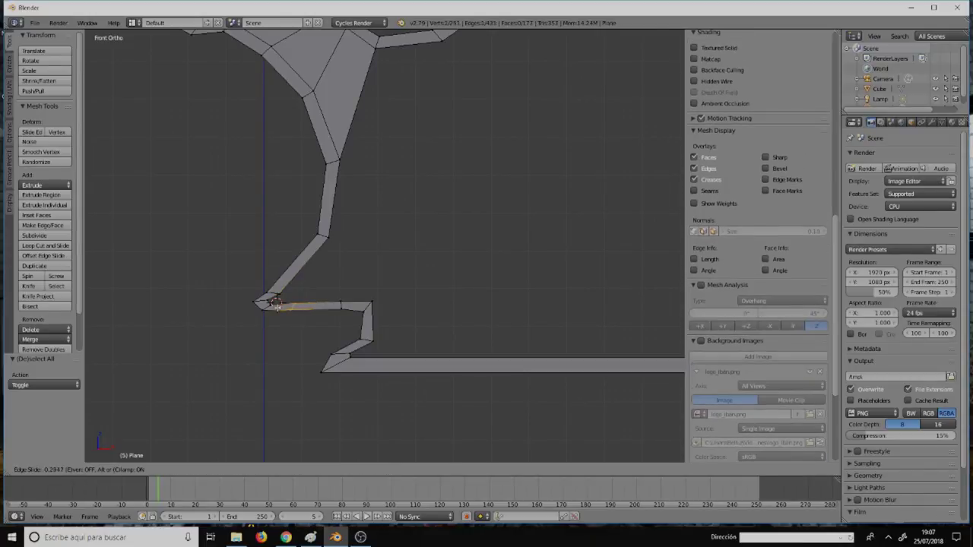
{"action": "left_click", "coordinate": [275, 304]}
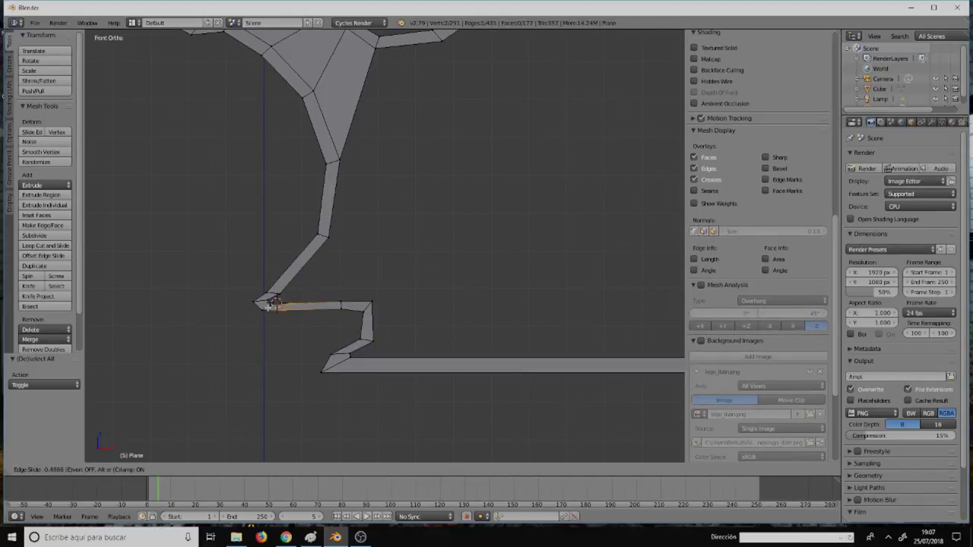
Step: Fill the gap beside the stem's base corner with a face, undoing a stray edge
{"action": "right_click", "coordinate": [279, 300]}
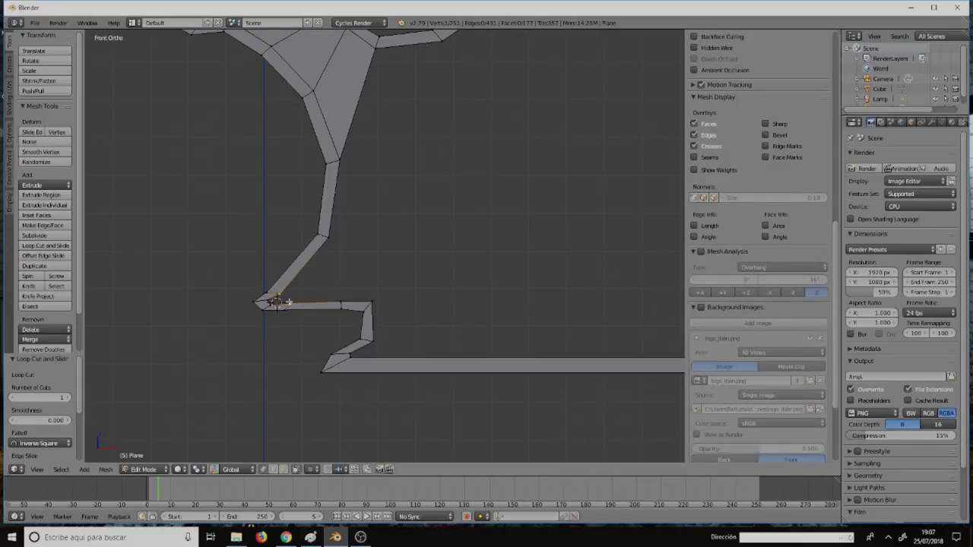
{"action": "key", "text": "f"}
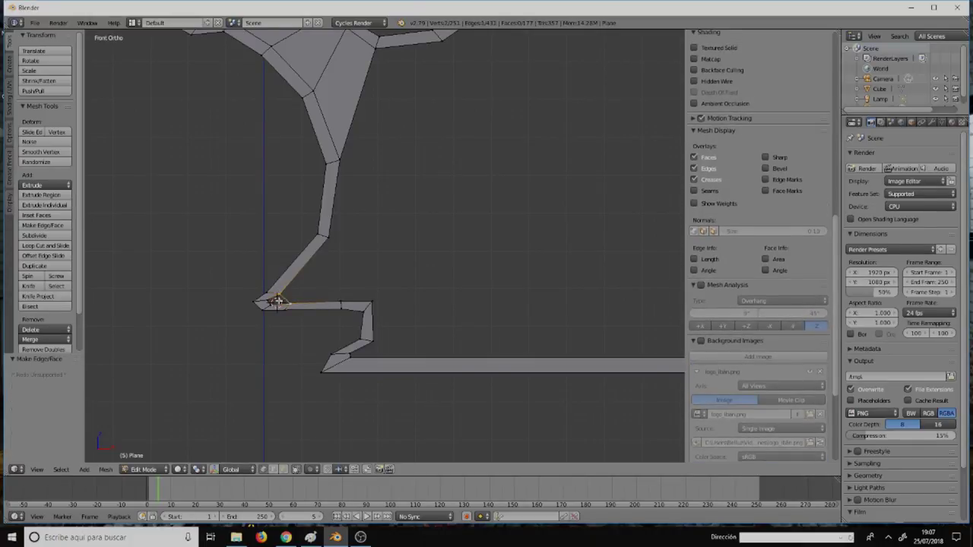
{"action": "key", "text": "ctrl+z"}
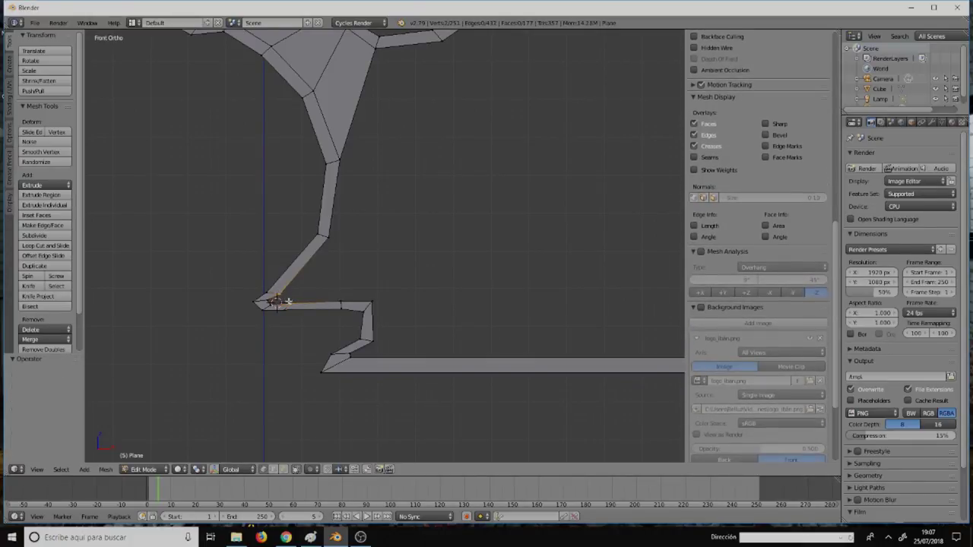
{"action": "right_click", "coordinate": [290, 303], "text": "ctrl"}
{"action": "key", "text": "f"}
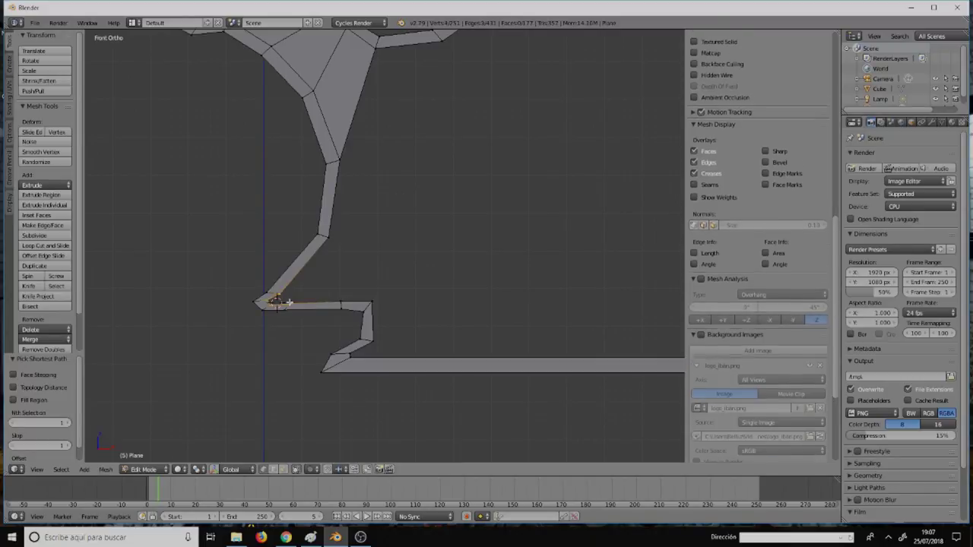
{"action": "scroll", "coordinate": [324, 295], "scroll_direction": "up", "scroll_amount": 1}
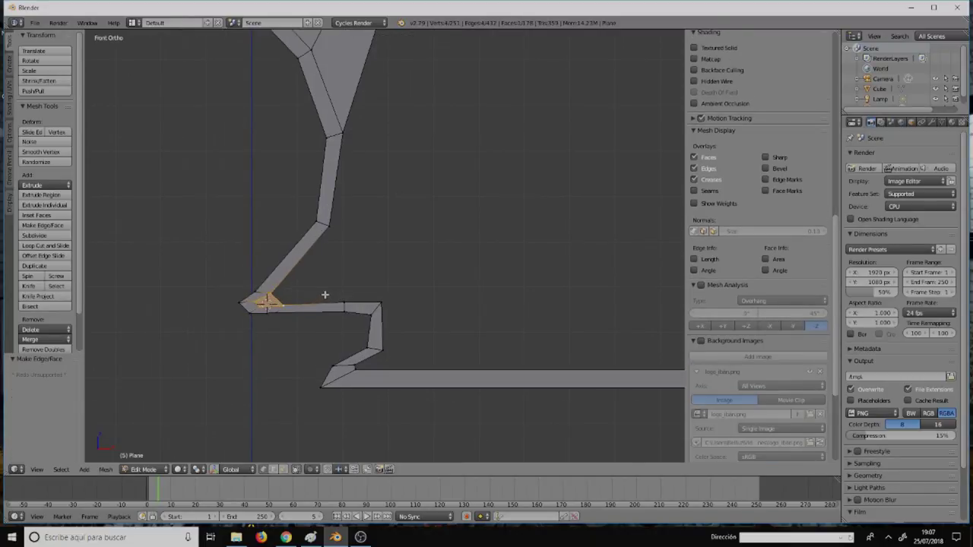
Step: Fill the small triangular corner and the space between the stem and strip with faces
{"action": "right_click", "coordinate": [350, 310]}
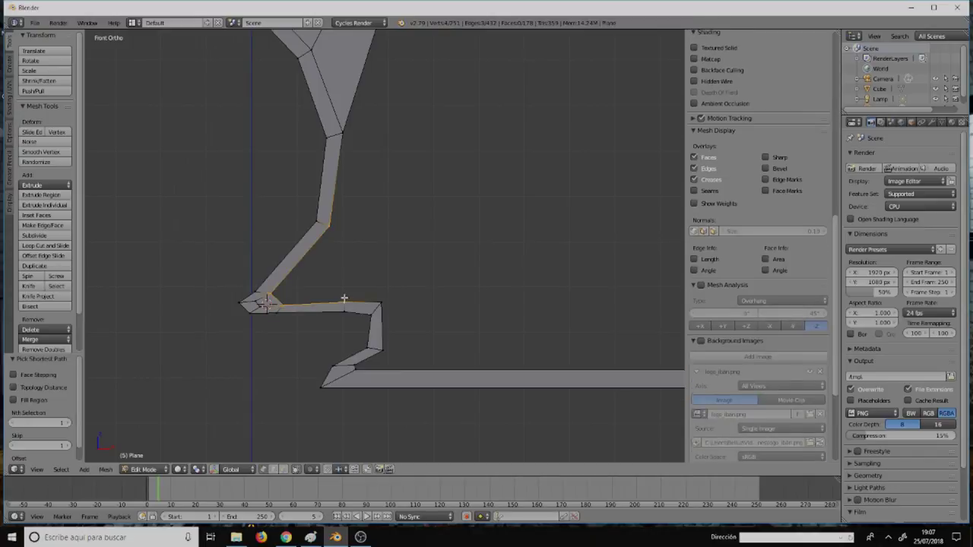
{"action": "key", "text": "f"}
{"action": "right_click", "coordinate": [344, 130]}
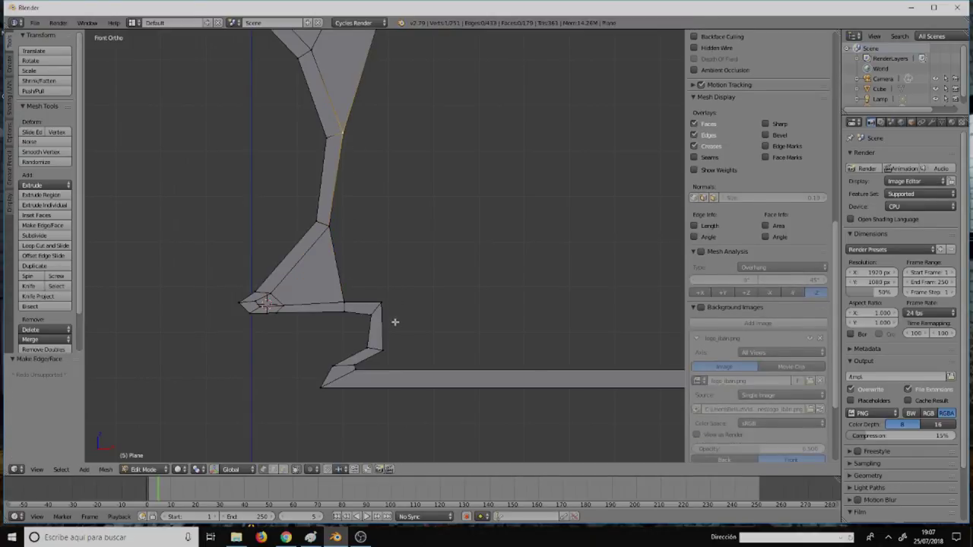
{"action": "right_click", "coordinate": [381, 302], "text": "shift"}
{"action": "key", "text": "f"}
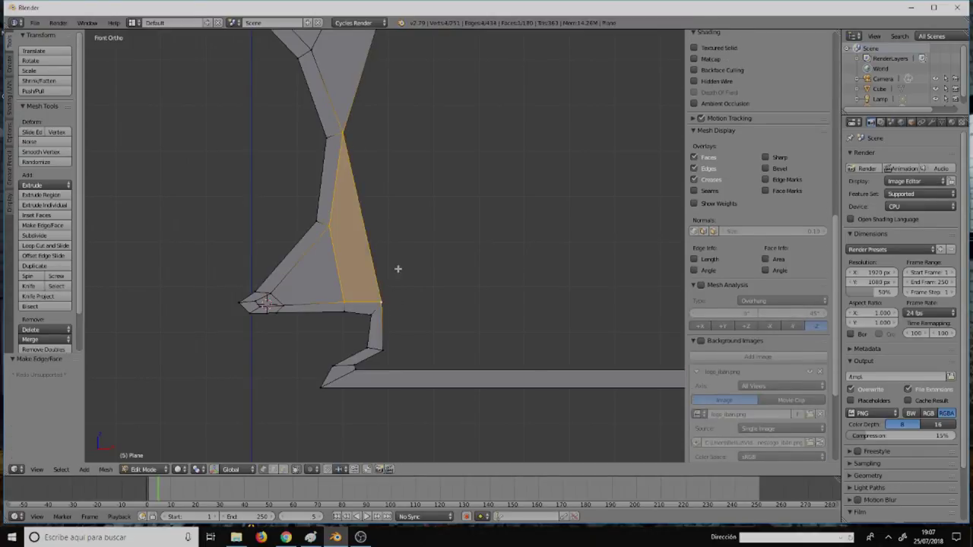
{"action": "scroll", "coordinate": [397, 269], "scroll_direction": "down", "scroll_amount": 4}
{"action": "right_click", "coordinate": [394, 202]}
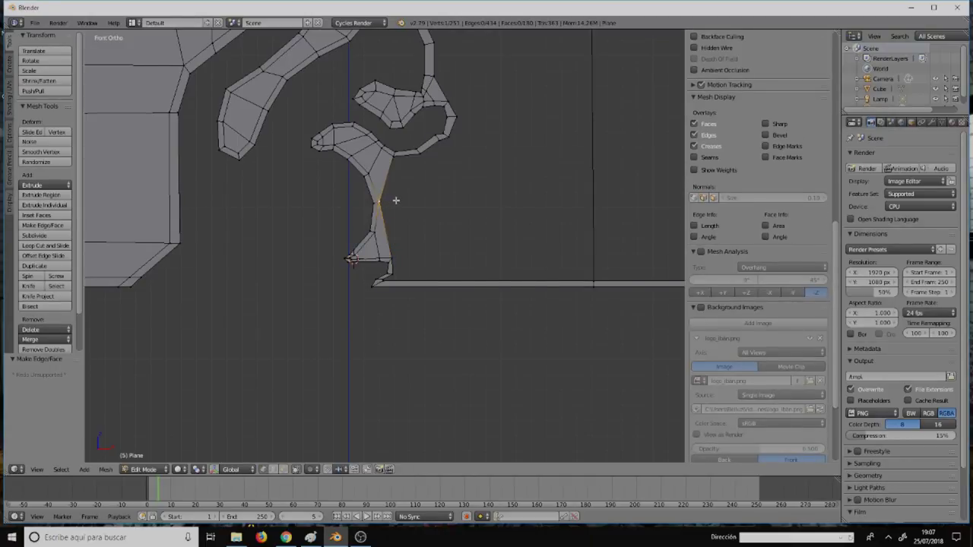
Step: Extrude vertices right and down from the stem and fill two quad faces
{"action": "key", "text": "e"}
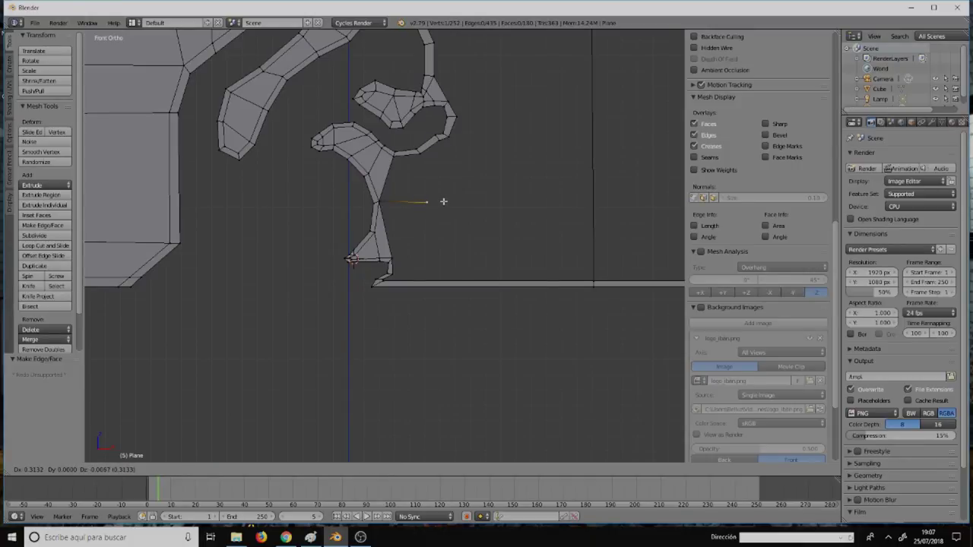
{"action": "left_click", "coordinate": [444, 201]}
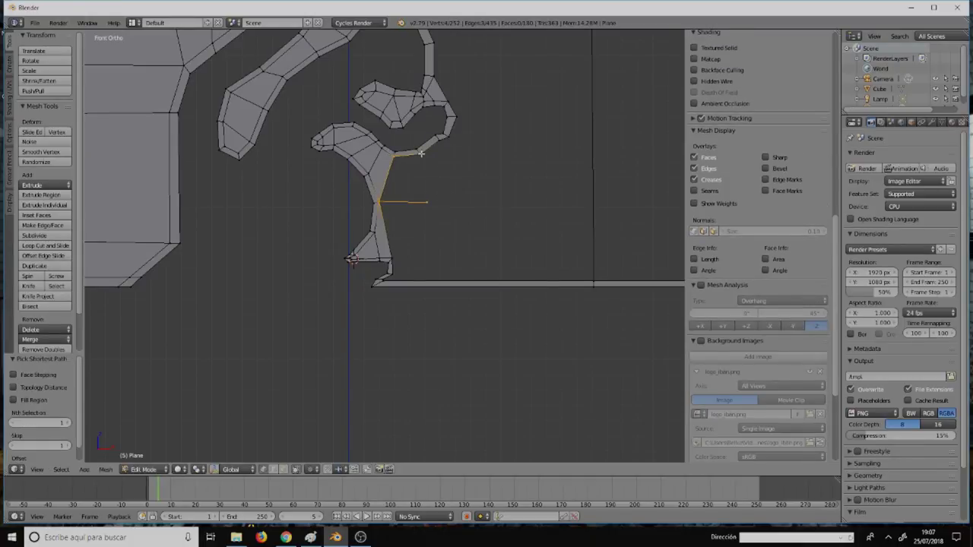
{"action": "key", "text": "f"}
{"action": "right_click", "coordinate": [428, 205]}
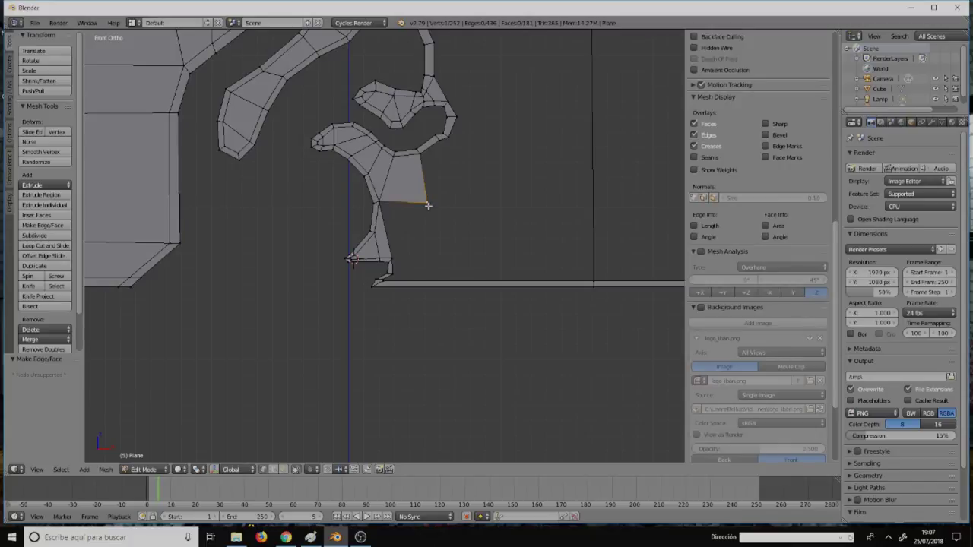
{"action": "key", "text": "e"}
{"action": "left_click", "coordinate": [427, 261]}
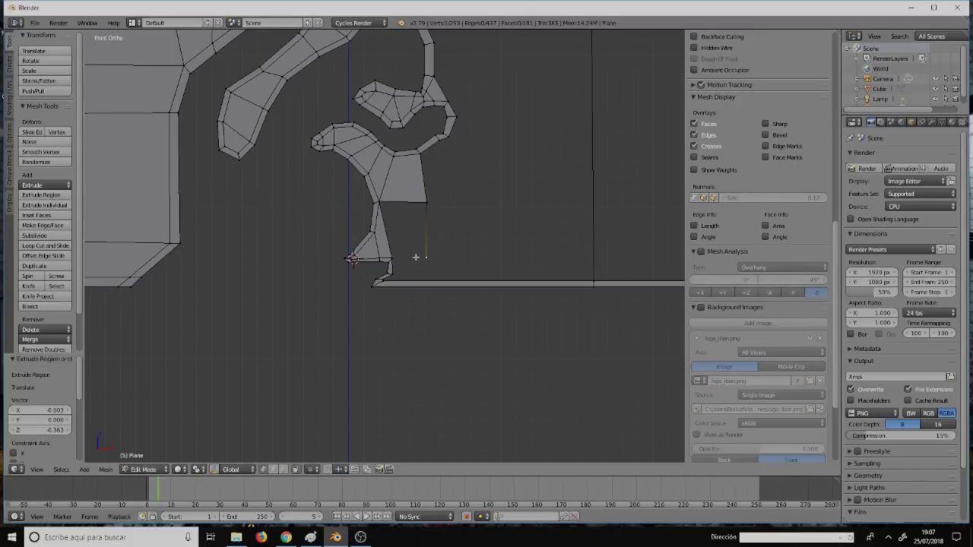
{"action": "right_click", "coordinate": [389, 258], "text": "shift"}
{"action": "key", "text": "f"}
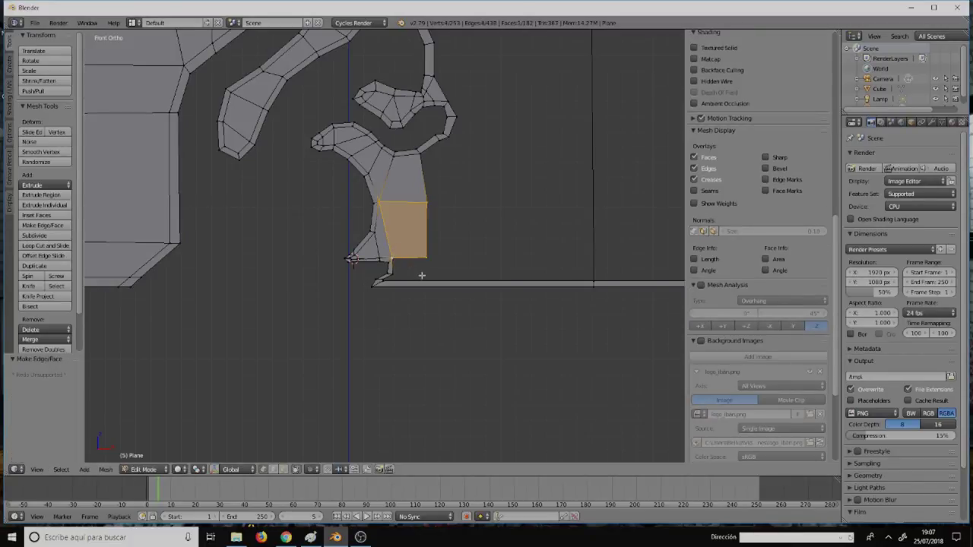
{"action": "scroll", "coordinate": [422, 274], "scroll_direction": "up", "scroll_amount": 5}
{"action": "scroll", "coordinate": [418, 264], "scroll_direction": "up", "scroll_amount": 1}
Step: Loop cut the long bottom bar and flatten the new edge loop on the X axis
{"action": "right_click", "coordinate": [296, 294]}
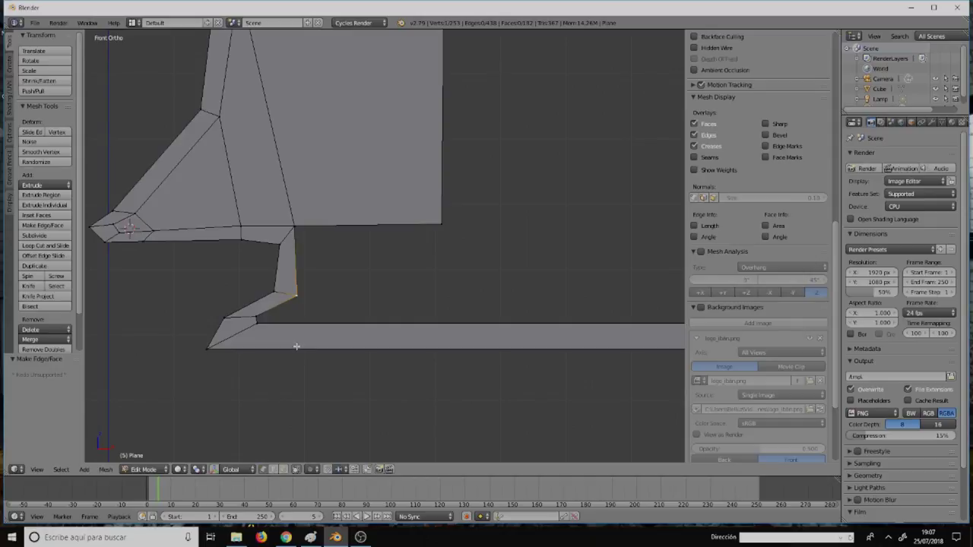
{"action": "key", "text": "ctrl+r"}
{"action": "left_click", "coordinate": [541, 347]}
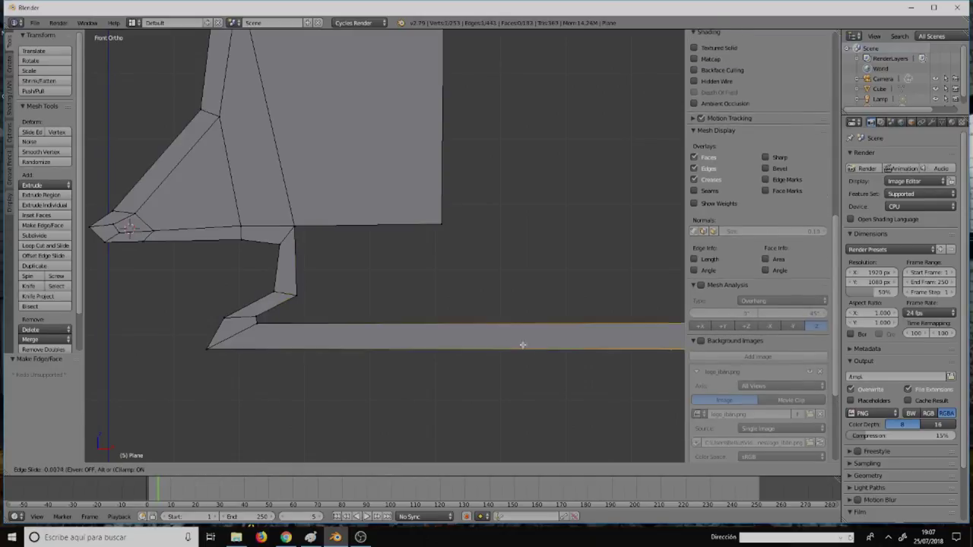
{"action": "left_click", "coordinate": [112, 353]}
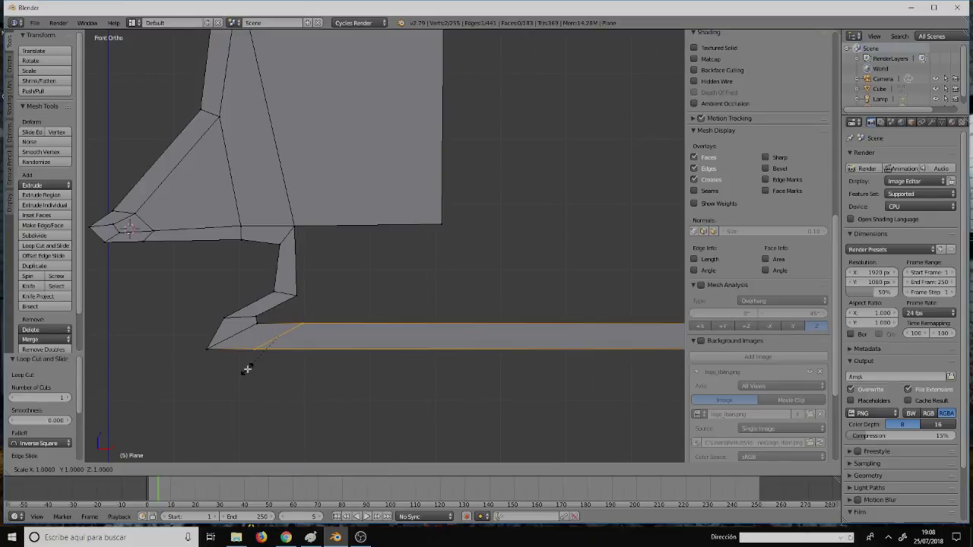
{"action": "key", "text": "s"}
{"action": "key", "text": "x"}
{"action": "key", "text": "Return"}
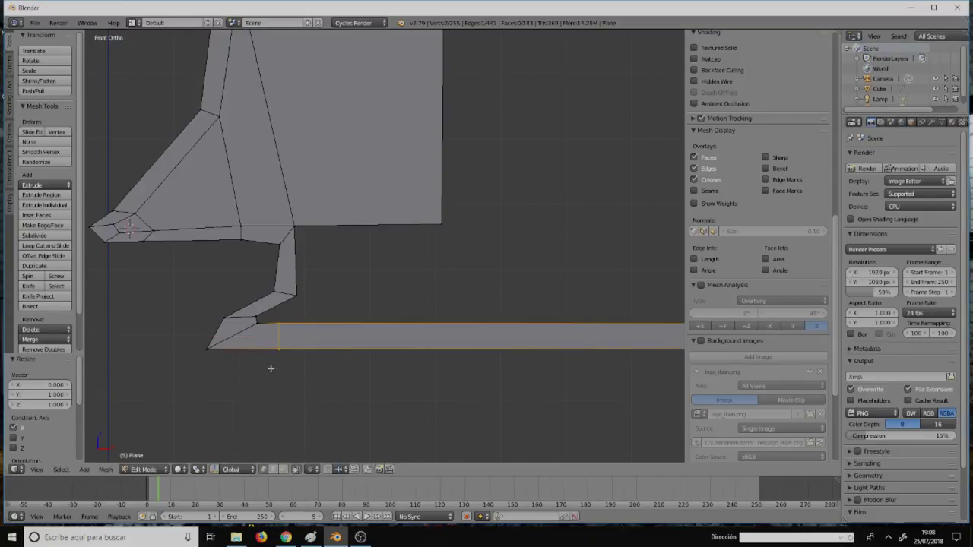
Step: Slide the new edge loop along X under the stem and fill the corner gap with a face
{"action": "key", "text": "g"}
{"action": "key", "text": "x"}
{"action": "left_click", "coordinate": [288, 368]}
{"action": "right_click", "coordinate": [296, 296], "text": "ctrl"}
{"action": "key", "text": "f"}
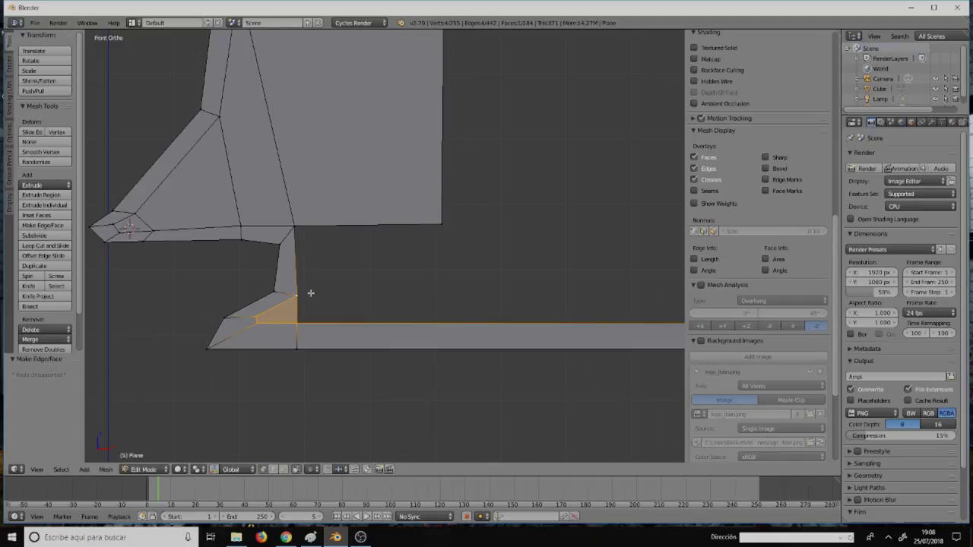
Step: Extrude the vertex at the top of the bottom strip out to the right
{"action": "scroll", "coordinate": [330, 299], "scroll_direction": "down", "scroll_amount": 5}
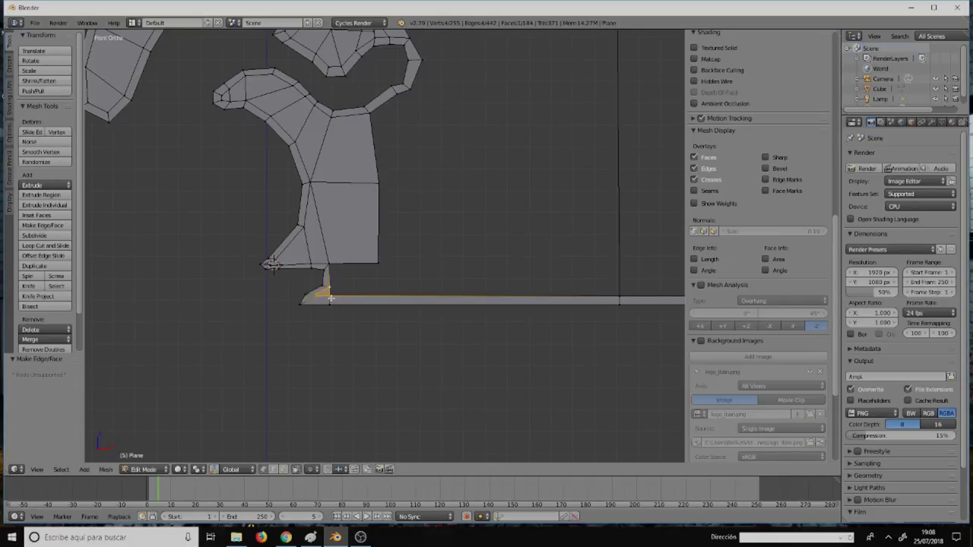
{"action": "scroll", "coordinate": [330, 298], "scroll_direction": "up", "scroll_amount": 3}
{"action": "scroll", "coordinate": [330, 299], "scroll_direction": "up", "scroll_amount": 4}
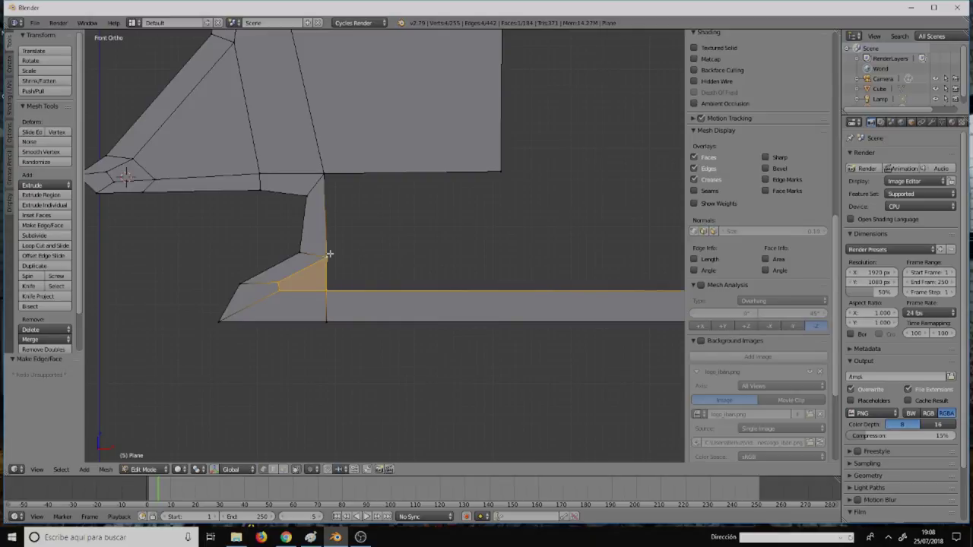
{"action": "right_click", "coordinate": [329, 254]}
{"action": "key", "text": "e"}
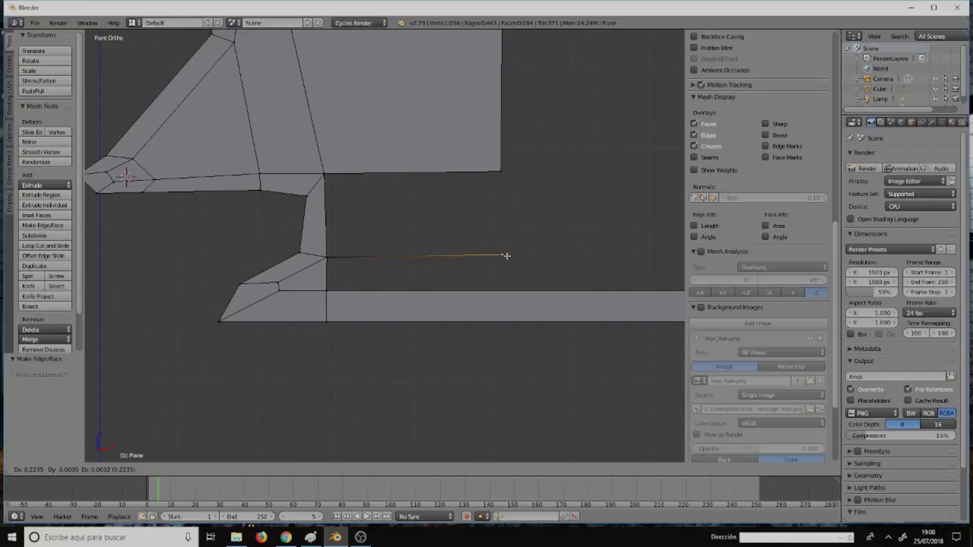
{"action": "left_click", "coordinate": [506, 256]}
Step: Add a cut across the bottom strip, lined up beneath the new vertex
{"action": "left_click", "coordinate": [506, 256]}
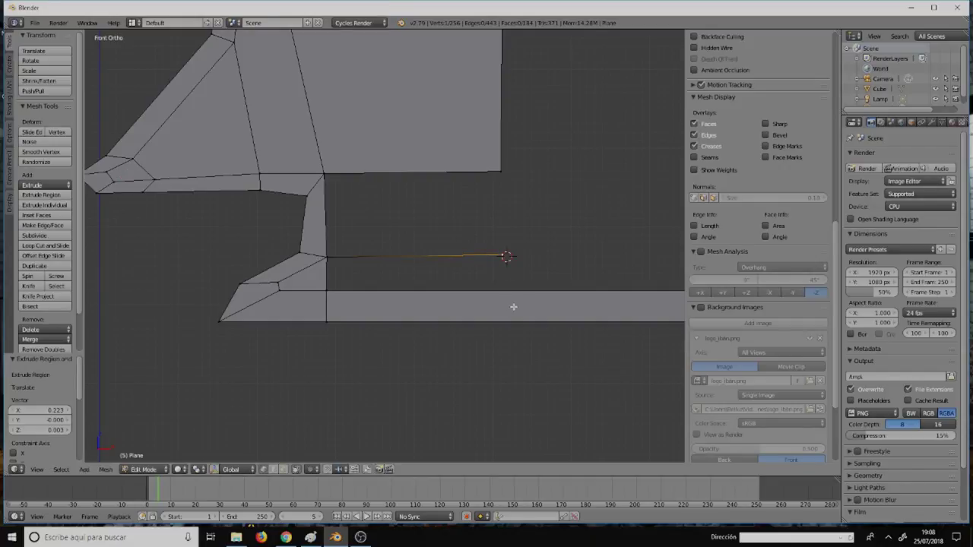
{"action": "right_click", "coordinate": [536, 304], "text": "alt"}
{"action": "key", "text": "g"}
{"action": "key", "text": "g"}
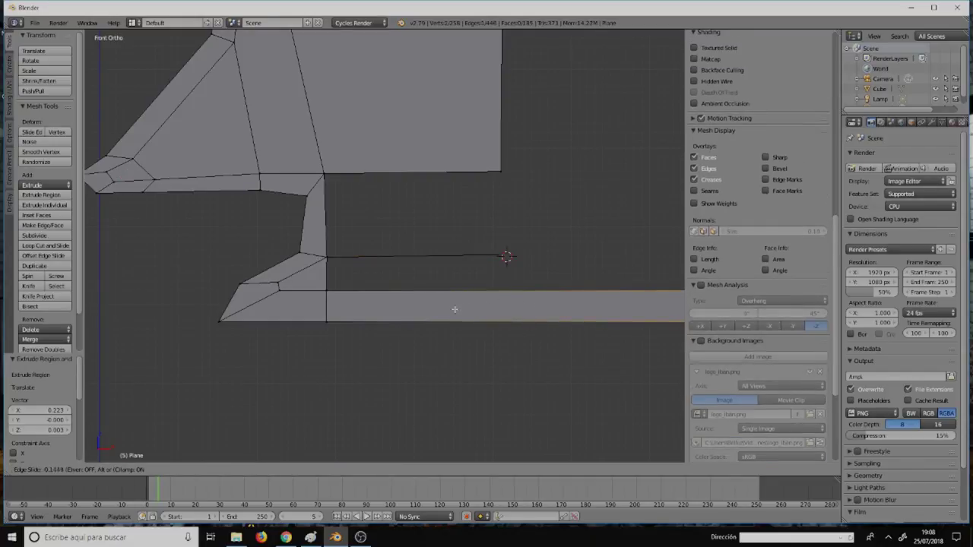
{"action": "left_click", "coordinate": [192, 286]}
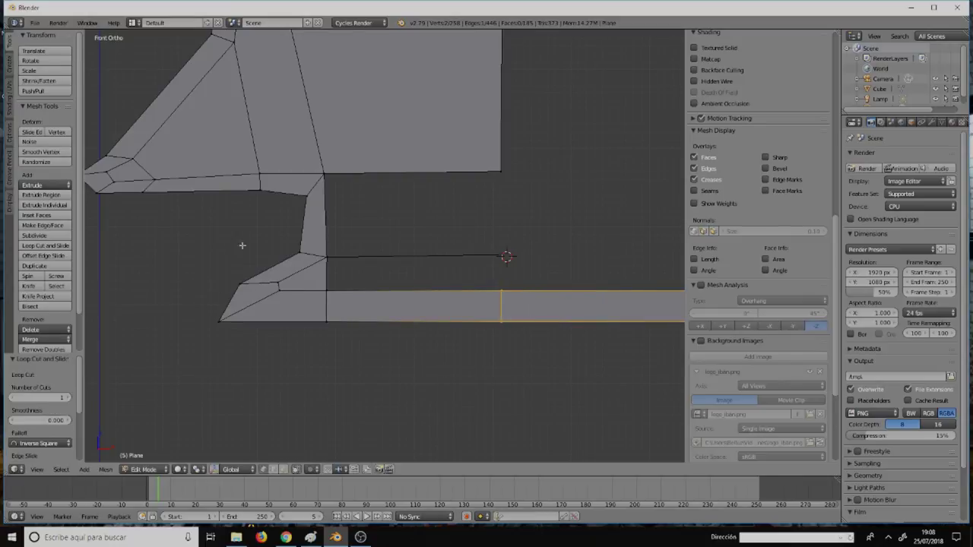
Step: Fill two new faces between the extruded edge and the cut strip
{"action": "right_click", "coordinate": [504, 256], "text": "shift"}
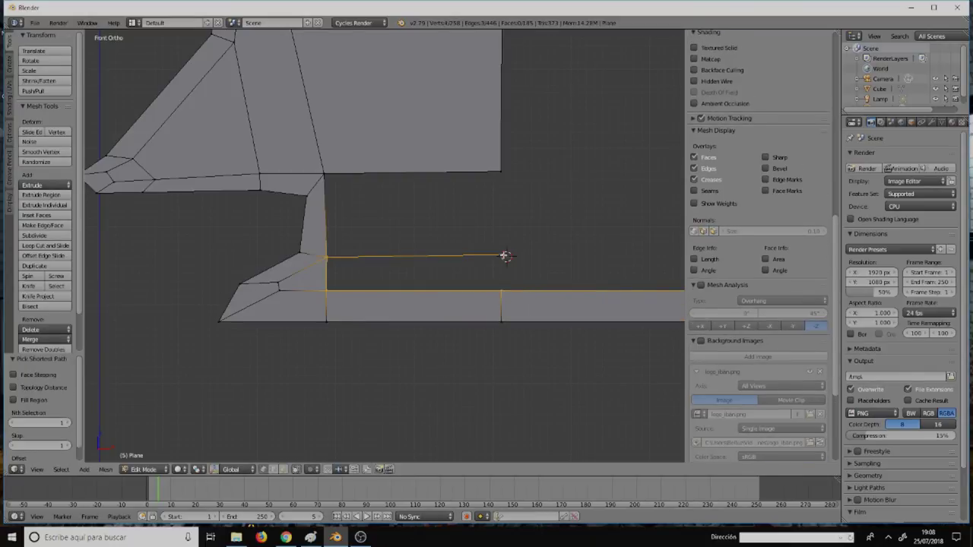
{"action": "key", "text": "f"}
{"action": "right_click", "coordinate": [504, 256]}
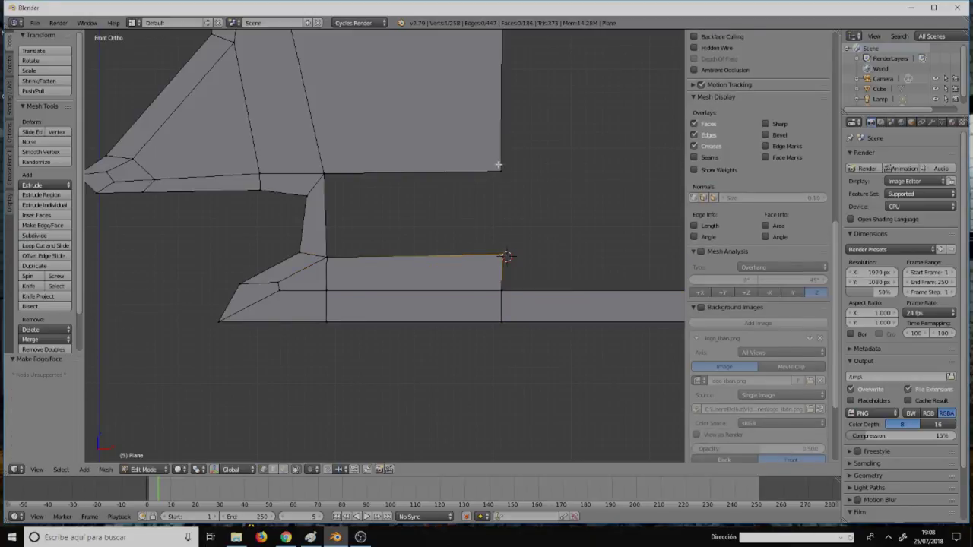
{"action": "right_click", "coordinate": [498, 166], "text": "ctrl"}
{"action": "key", "text": "f"}
{"action": "scroll", "coordinate": [525, 212], "scroll_direction": "down", "scroll_amount": 4}
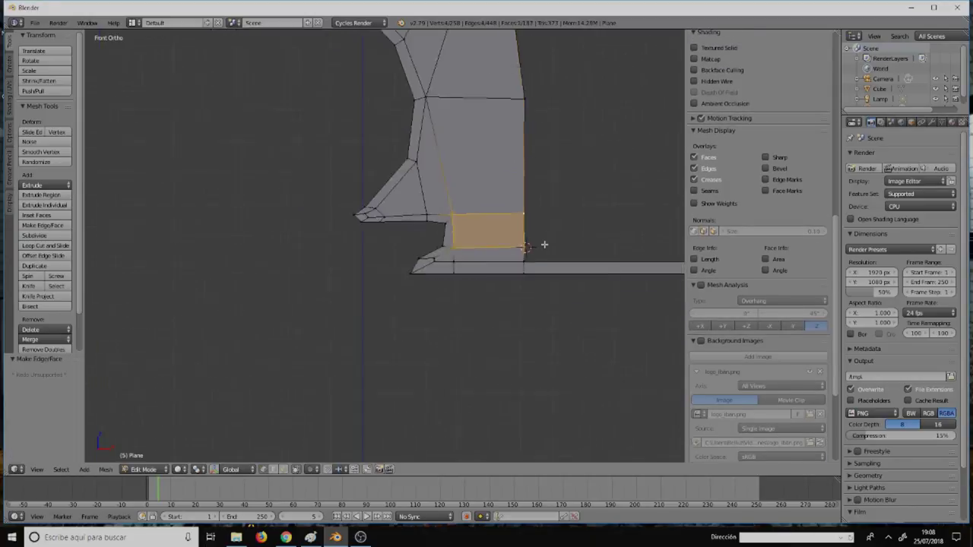
{"action": "scroll", "coordinate": [572, 227], "scroll_direction": "down", "scroll_amount": 3}
{"action": "middle_click_drag", "start_coordinate": [573, 225], "coordinate": [387, 205], "text": "shift"}
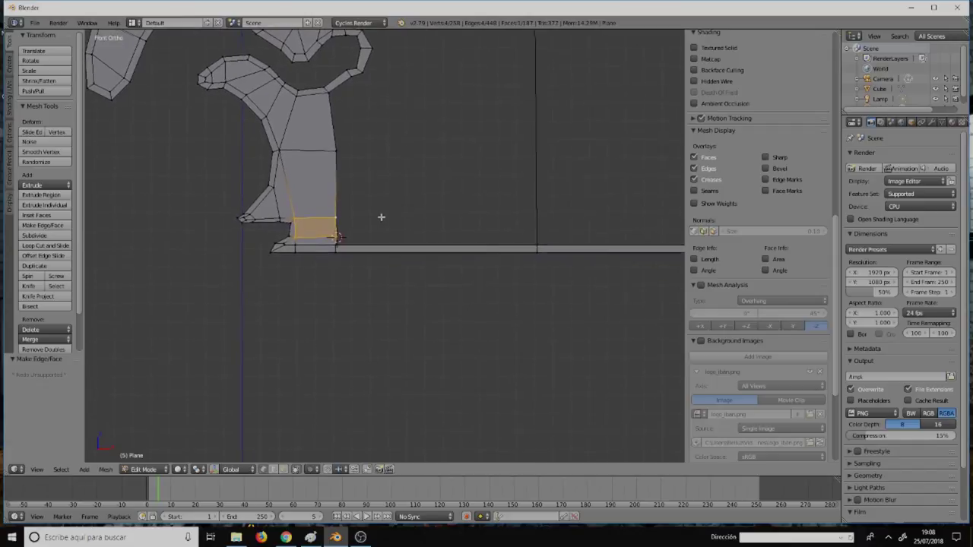
{"action": "scroll", "coordinate": [387, 204], "scroll_direction": "down", "scroll_amount": 4}
{"action": "scroll", "coordinate": [403, 178], "scroll_direction": "up", "scroll_amount": 2}
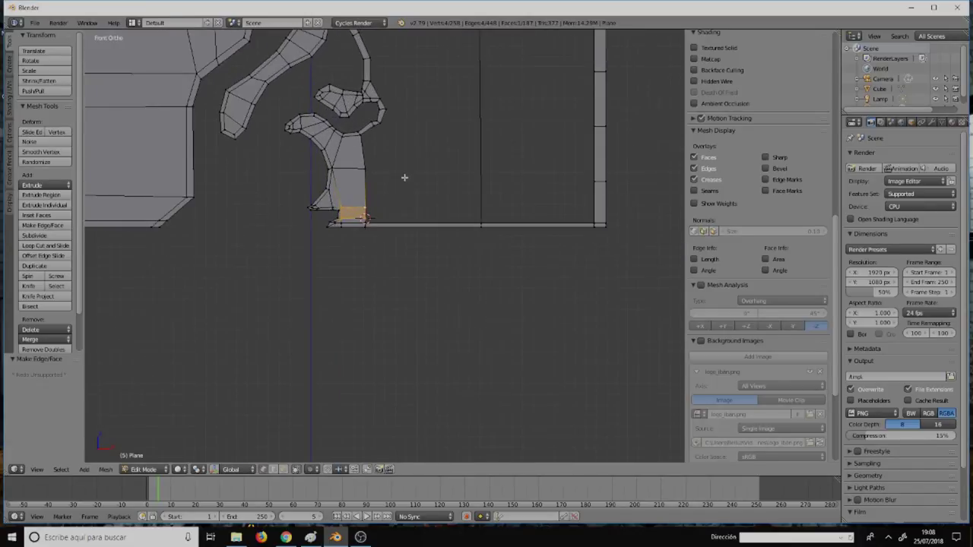
{"action": "scroll", "coordinate": [377, 192], "scroll_direction": "up", "scroll_amount": 1}
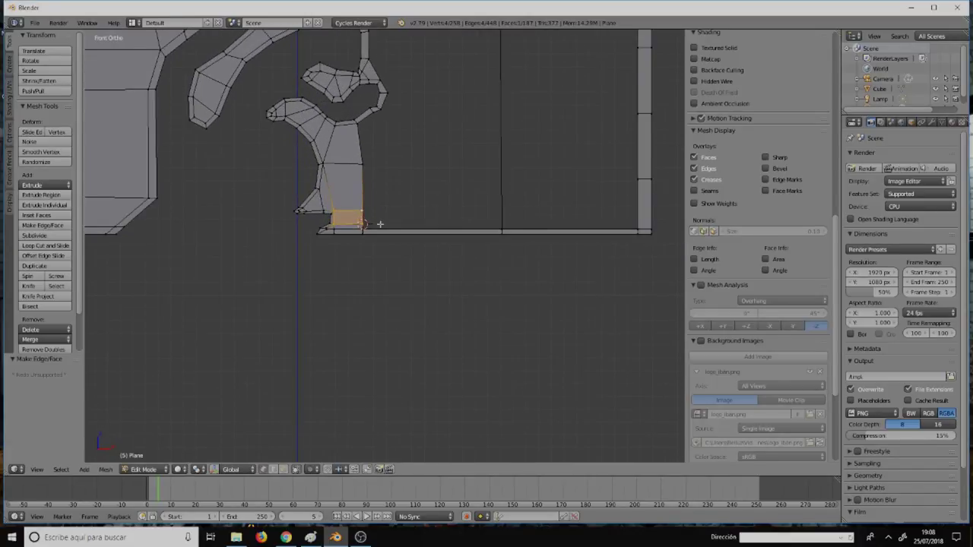
{"action": "scroll", "coordinate": [386, 215], "scroll_direction": "up", "scroll_amount": 1}
{"action": "scroll", "coordinate": [387, 214], "scroll_direction": "down", "scroll_amount": 1}
{"action": "scroll", "coordinate": [387, 215], "scroll_direction": "up", "scroll_amount": 1}
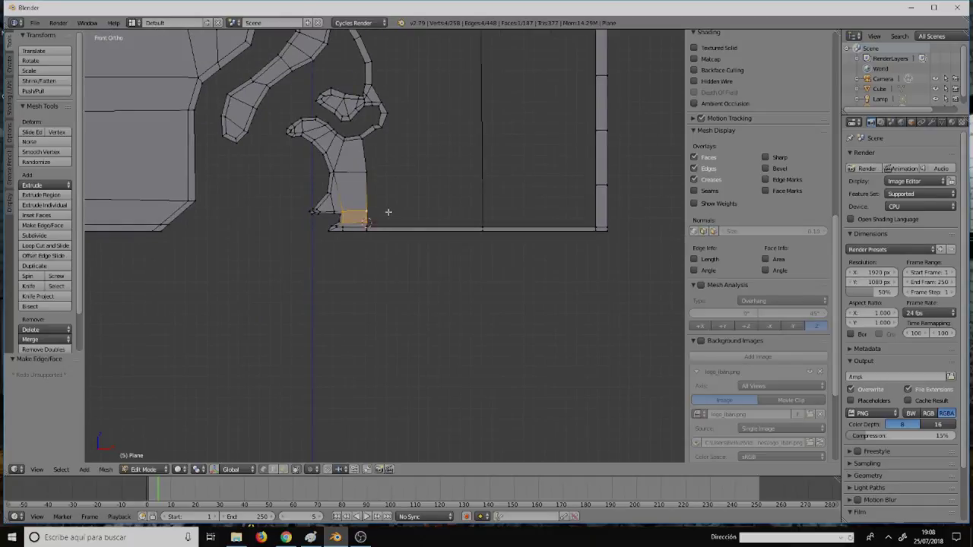
{"action": "right_click", "coordinate": [372, 167]}
{"action": "right_click", "coordinate": [593, 183], "text": "shift"}
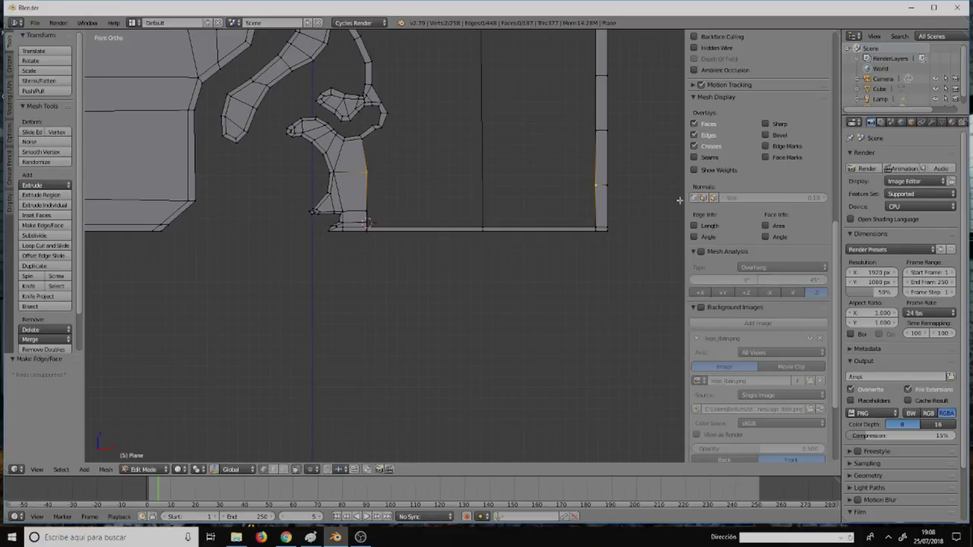
{"action": "right_click", "coordinate": [374, 175]}
{"action": "scroll", "coordinate": [426, 189], "scroll_direction": "up", "scroll_amount": 2}
{"action": "scroll", "coordinate": [426, 189], "scroll_direction": "up", "scroll_amount": 2}
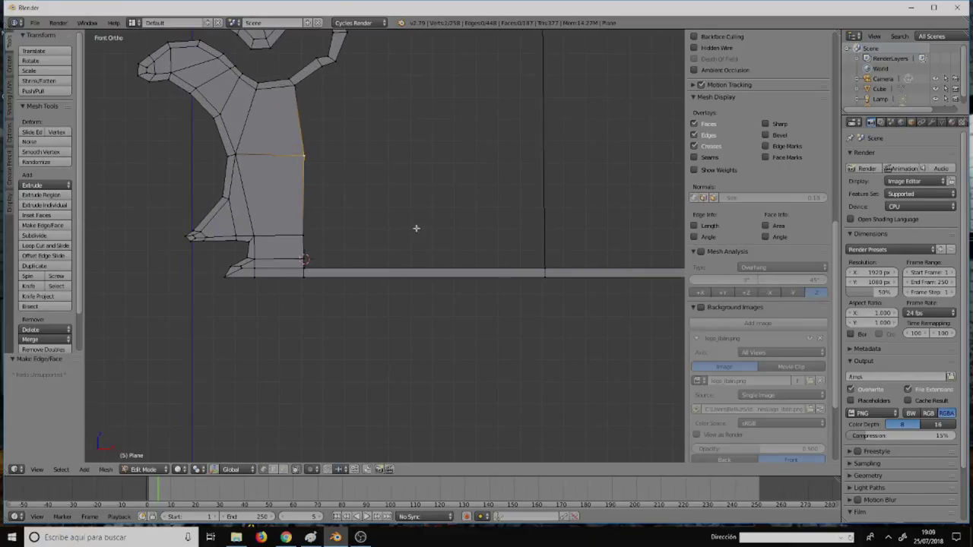
{"action": "right_click", "coordinate": [311, 256]}
{"action": "scroll", "coordinate": [322, 174], "scroll_direction": "up", "scroll_amount": 2}
{"action": "scroll", "coordinate": [326, 156], "scroll_direction": "down", "scroll_amount": 2}
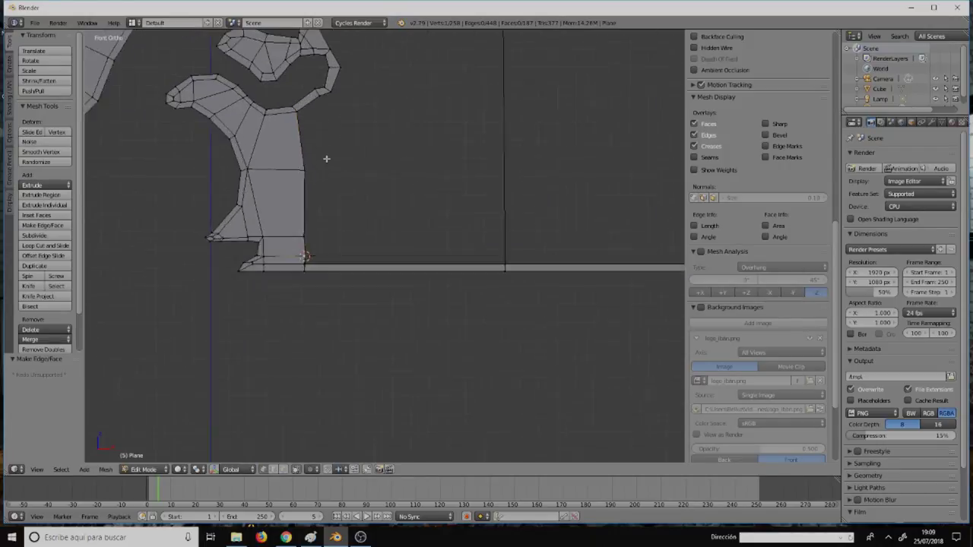
{"action": "scroll", "coordinate": [342, 99], "scroll_direction": "down", "scroll_amount": 2}
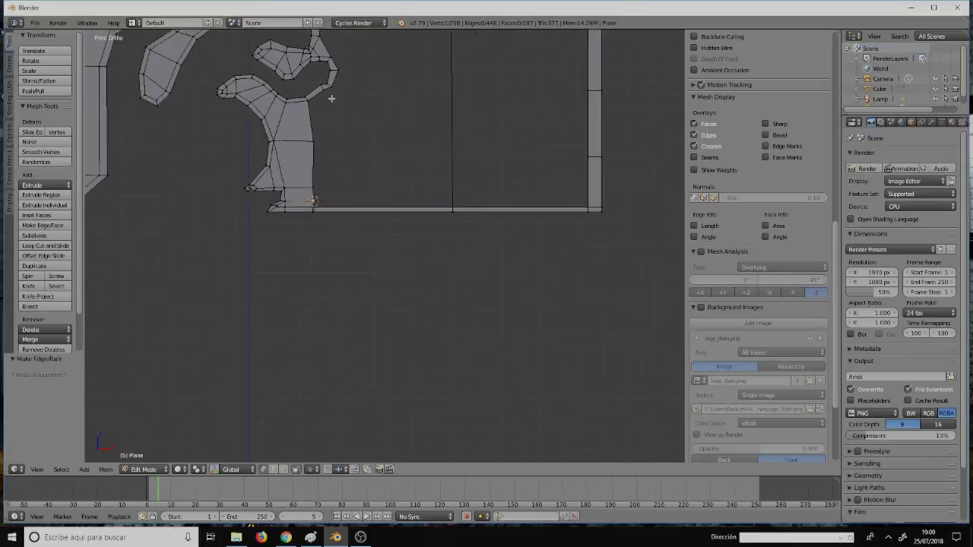
{"action": "scroll", "coordinate": [339, 95], "scroll_direction": "down", "scroll_amount": 2}
{"action": "scroll", "coordinate": [339, 95], "scroll_direction": "down", "scroll_amount": 1}
{"action": "middle_click_drag", "start_coordinate": [356, 99], "coordinate": [358, 203], "text": "shift"}
{"action": "scroll", "coordinate": [358, 203], "scroll_direction": "up", "scroll_amount": 1}
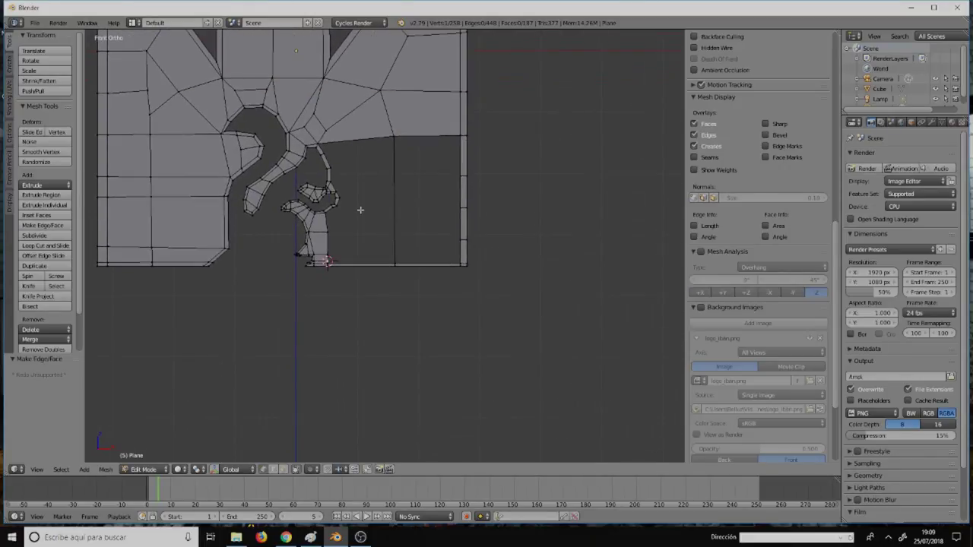
{"action": "scroll", "coordinate": [332, 212], "scroll_direction": "up", "scroll_amount": 1}
{"action": "scroll", "coordinate": [325, 152], "scroll_direction": "up", "scroll_amount": 2}
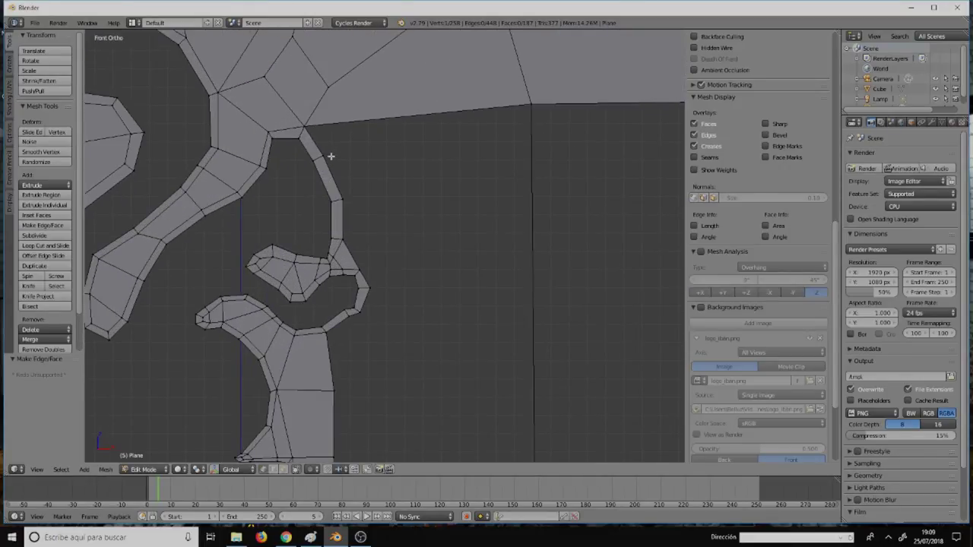
Step: Extrude the top corner vertex beside the tail straight down along Z
{"action": "right_click", "coordinate": [344, 237]}
{"action": "right_click", "coordinate": [536, 109]}
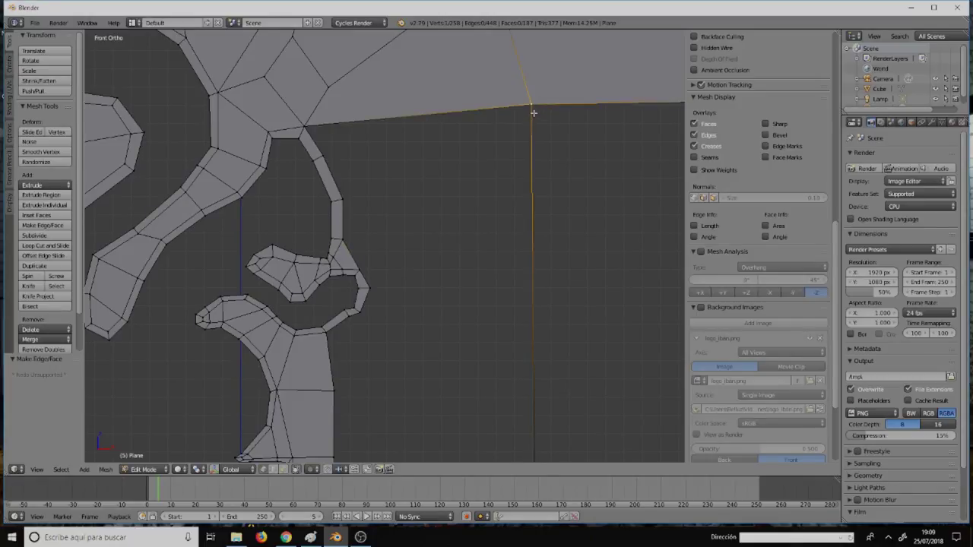
{"action": "key", "text": "e"}
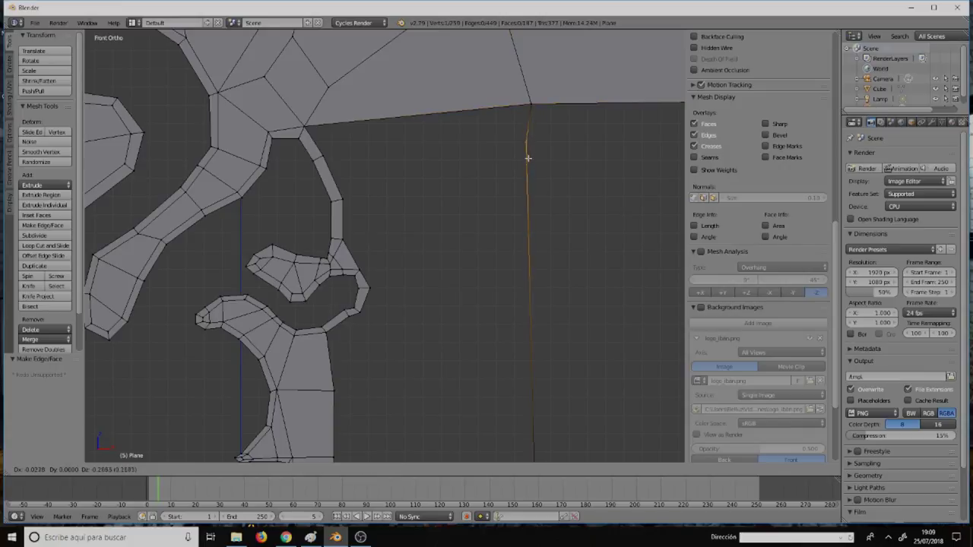
{"action": "key", "text": "z"}
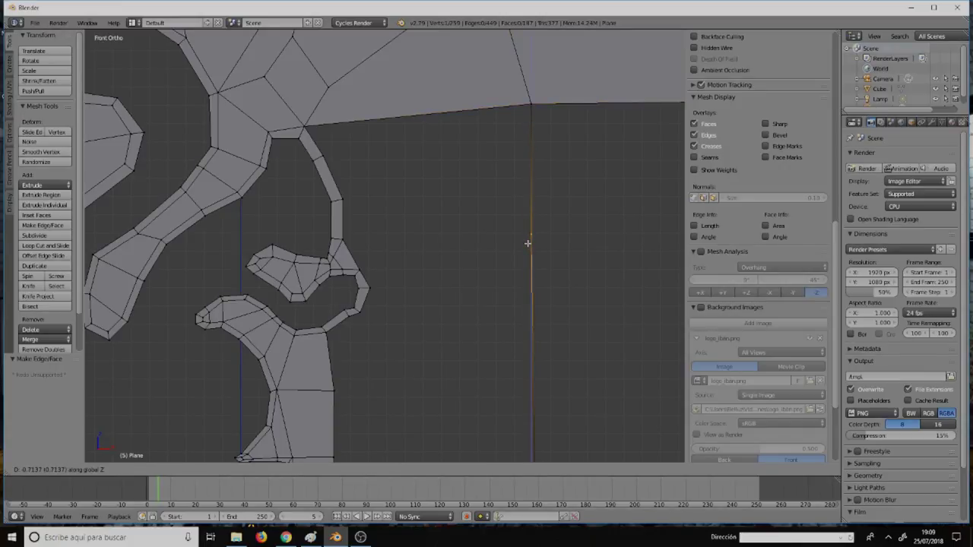
{"action": "left_click", "coordinate": [527, 243]}
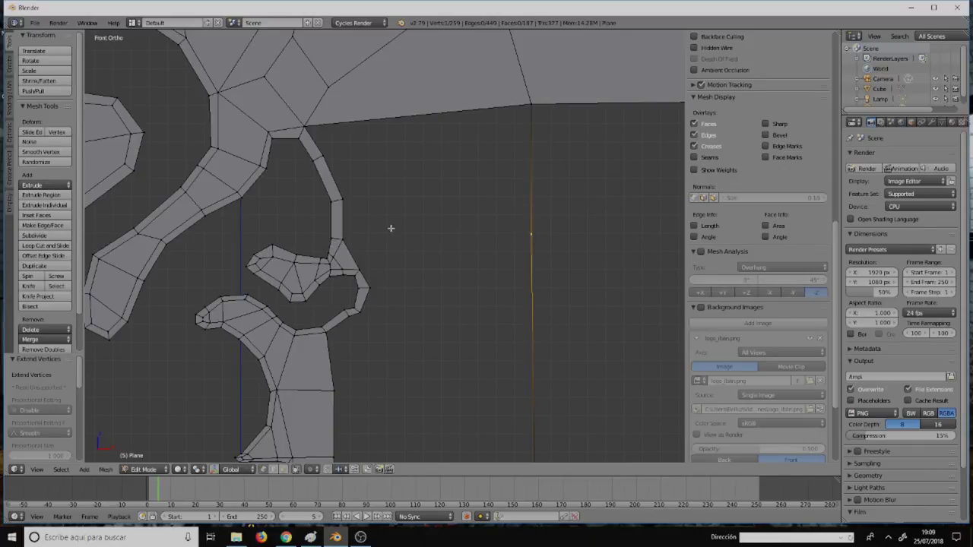
Step: Select the edge path around the empty area and fill it with a face
{"action": "right_click", "coordinate": [344, 238], "text": "ctrl"}
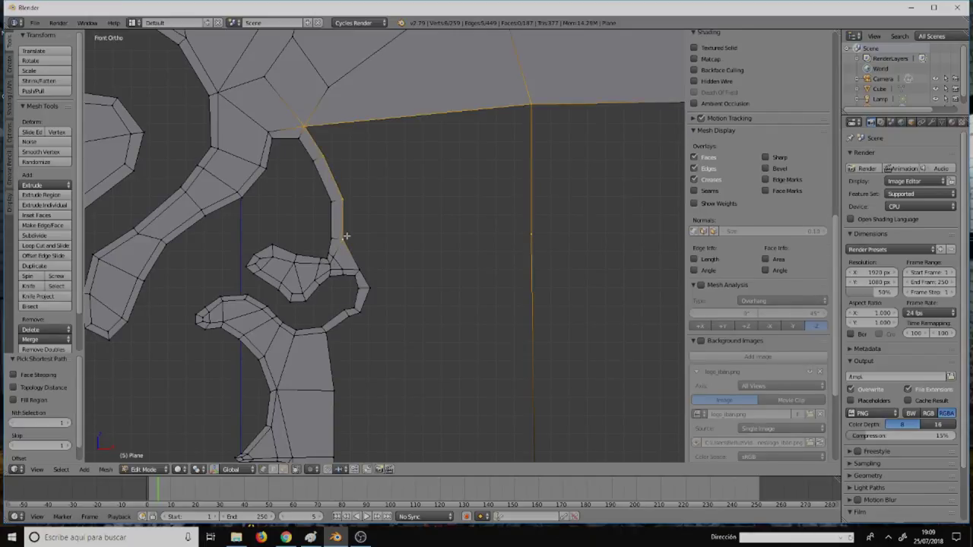
{"action": "key", "text": "f"}
{"action": "scroll", "coordinate": [371, 251], "scroll_direction": "down", "scroll_amount": 1}
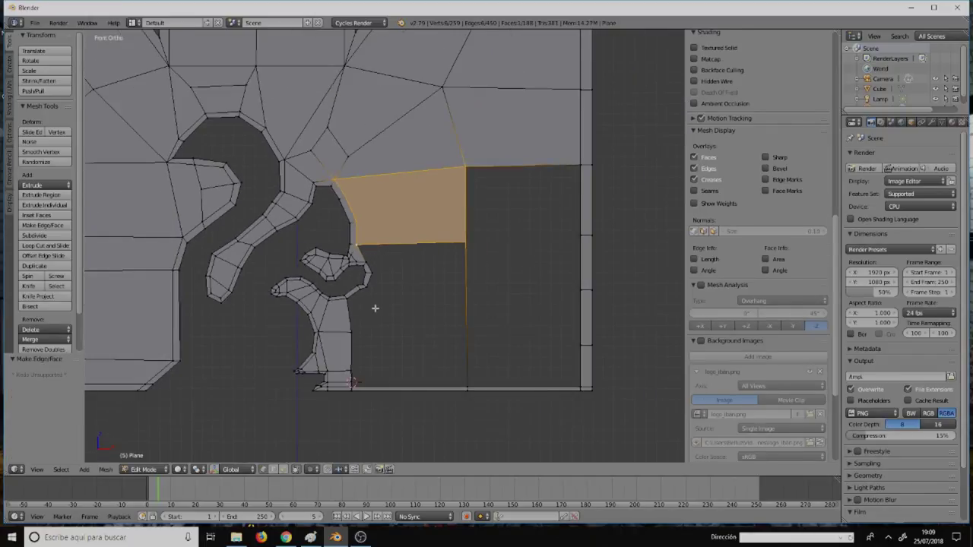
{"action": "scroll", "coordinate": [375, 304], "scroll_direction": "down", "scroll_amount": 1}
{"action": "scroll", "coordinate": [423, 209], "scroll_direction": "down", "scroll_amount": 1, "text": "shift"}
{"action": "scroll", "coordinate": [424, 210], "scroll_direction": "down", "scroll_amount": 1, "text": "shift"}
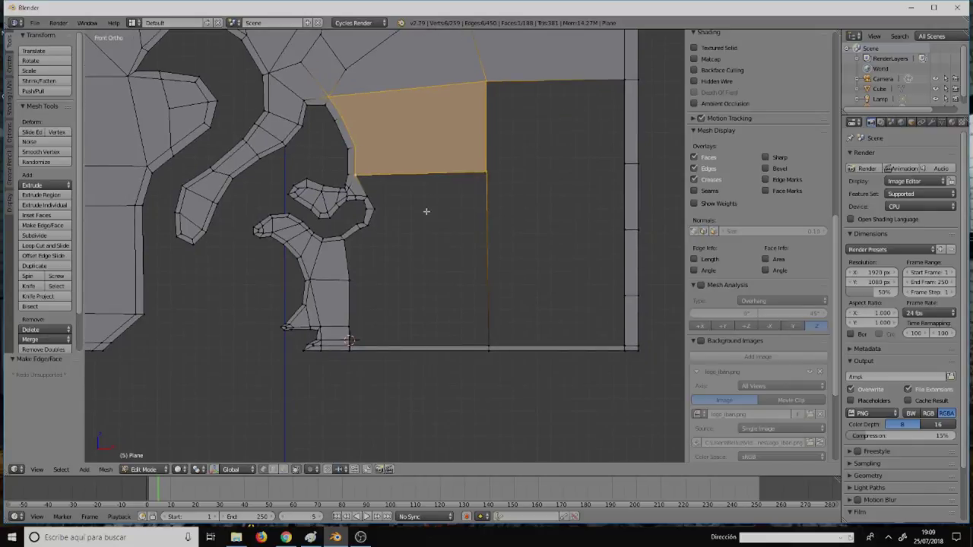
Step: Extrude a new edge down from the face's lower corner, then select the curved chain beside it
{"action": "right_click", "coordinate": [486, 170]}
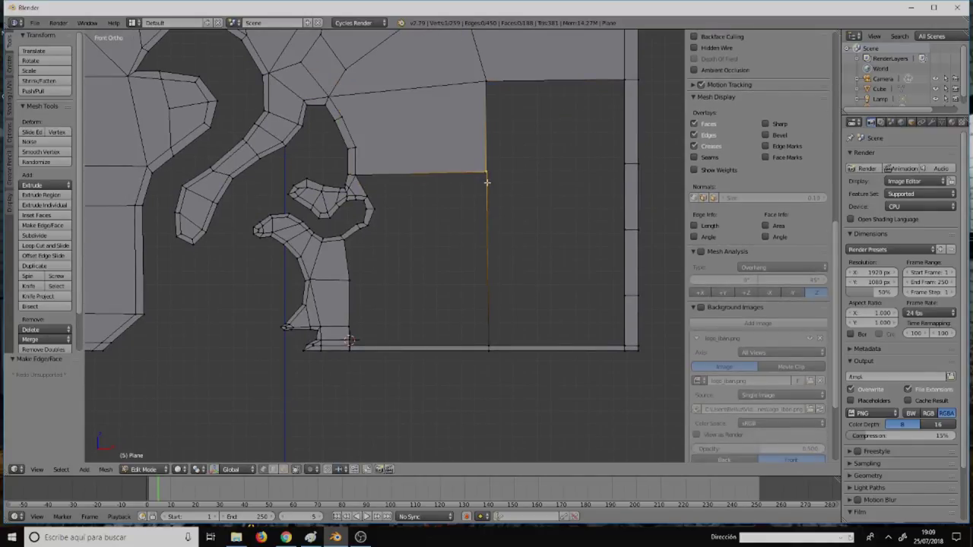
{"action": "key", "text": "e"}
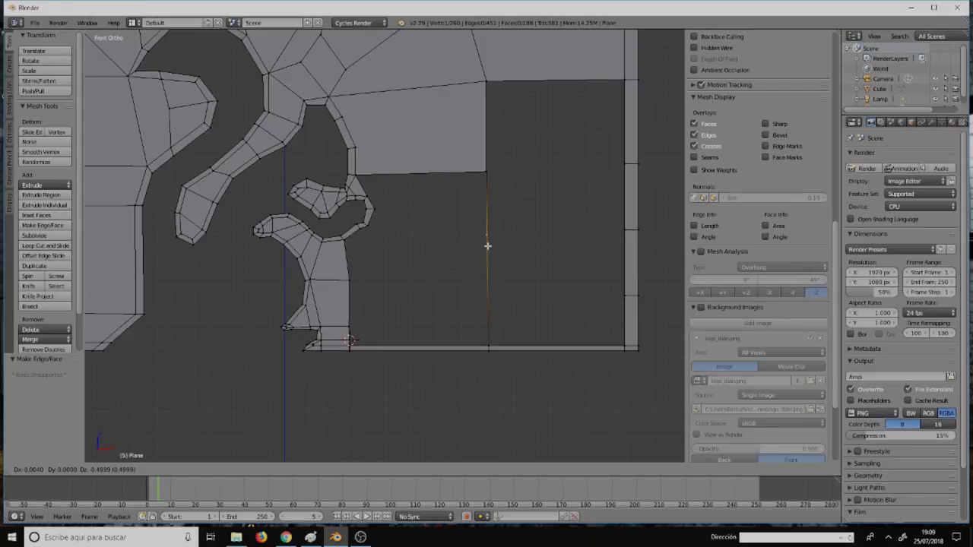
{"action": "left_click", "coordinate": [487, 246]}
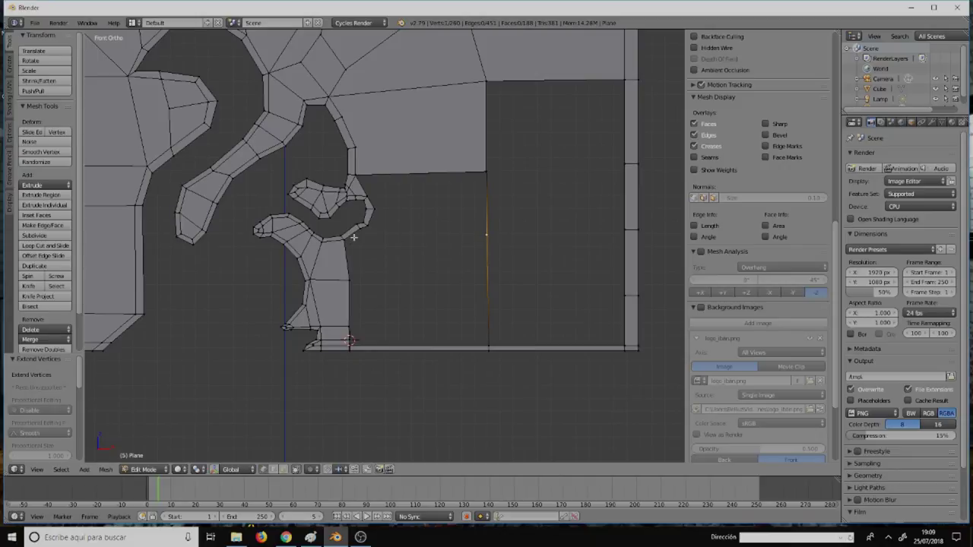
{"action": "right_click", "coordinate": [352, 237], "text": "alt+shift"}
Step: Fill a face against the vertical edge, then extrude its corner straight down and fill toward the body
{"action": "key", "text": "f"}
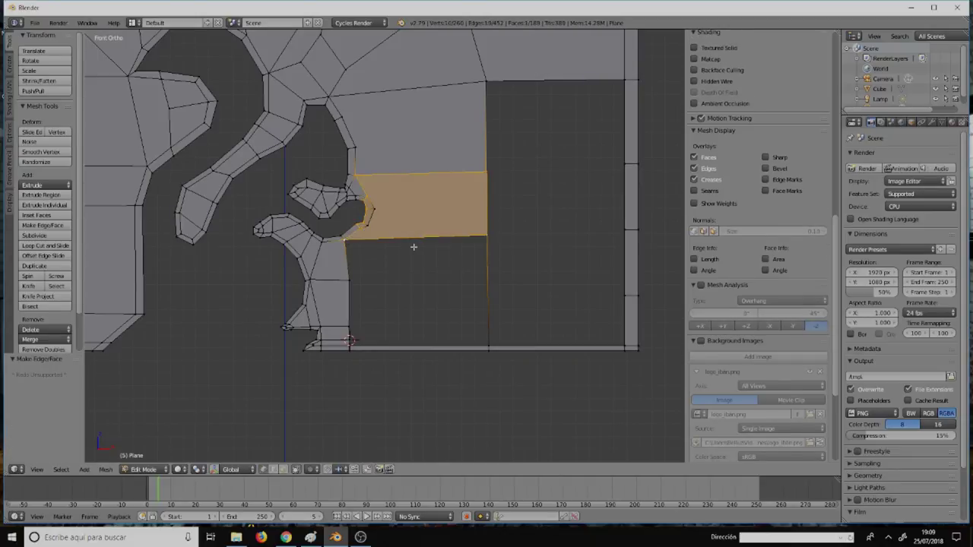
{"action": "right_click", "coordinate": [485, 236]}
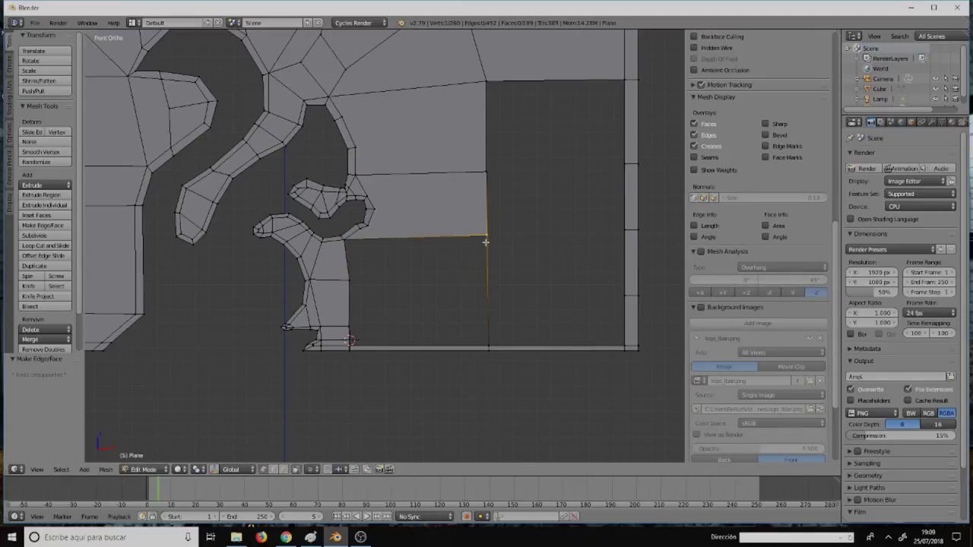
{"action": "key", "text": "e"}
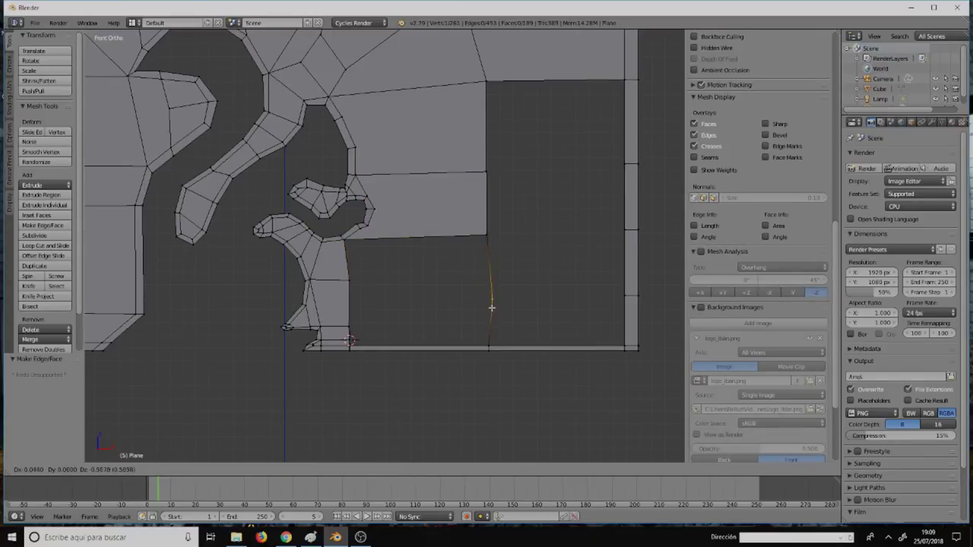
{"action": "key", "text": "z"}
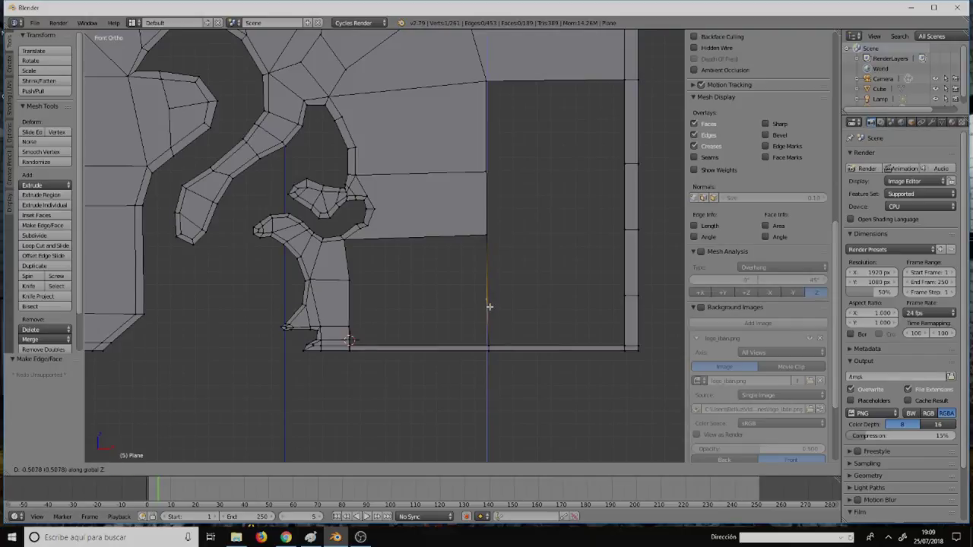
{"action": "left_click", "coordinate": [490, 306]}
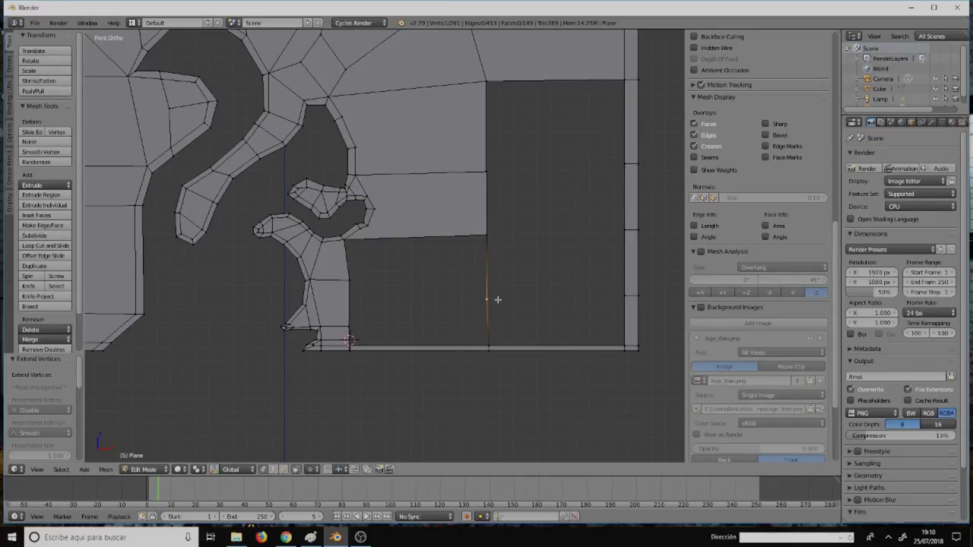
{"action": "right_click", "coordinate": [351, 280], "text": "ctrl"}
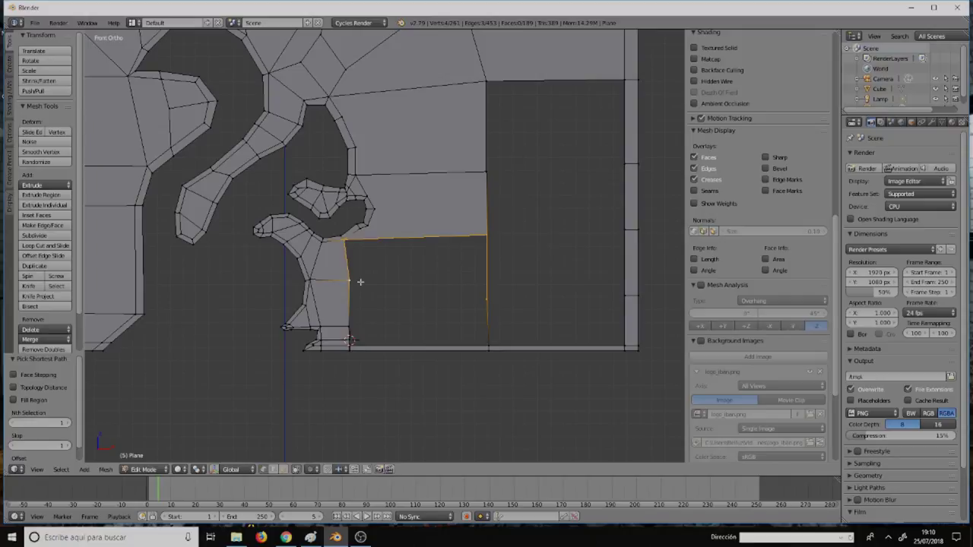
{"action": "key", "text": "f"}
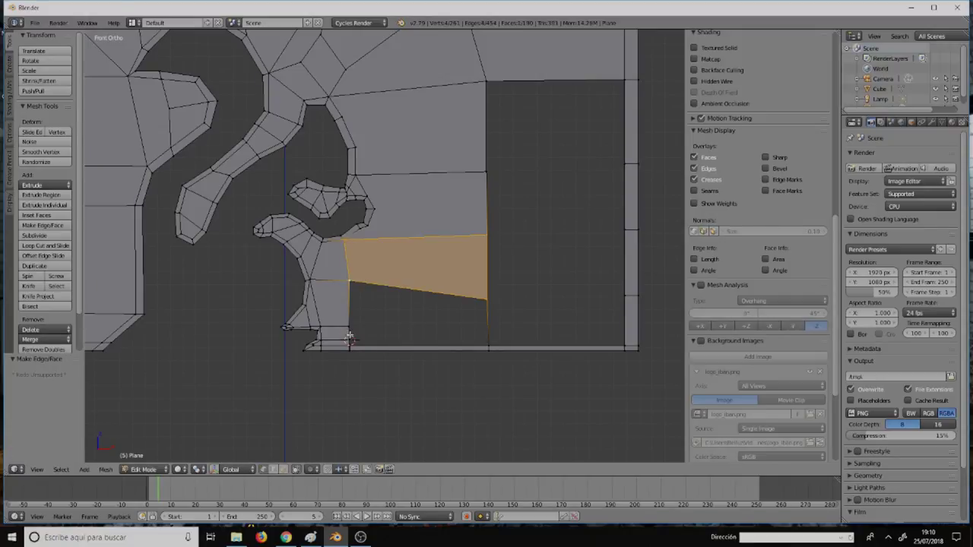
Step: Fill the dark gap beside the lower body with a face reaching the bottom strip
{"action": "right_click", "coordinate": [351, 340]}
{"action": "scroll", "coordinate": [373, 335], "scroll_direction": "up", "scroll_amount": 3}
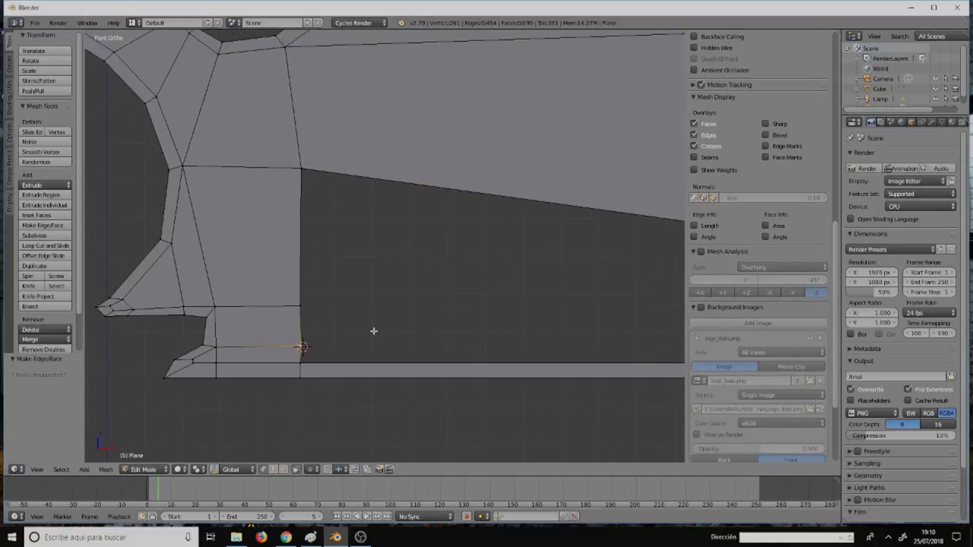
{"action": "scroll", "coordinate": [356, 319], "scroll_direction": "down", "scroll_amount": 3}
{"action": "right_click", "coordinate": [324, 284], "text": "alt"}
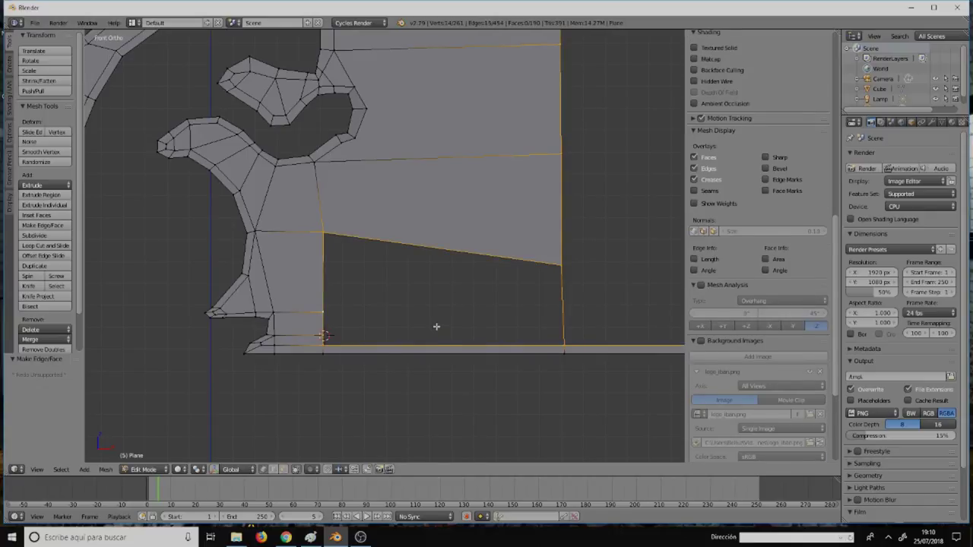
{"action": "scroll", "coordinate": [441, 319], "scroll_direction": "down", "scroll_amount": 2}
{"action": "scroll", "coordinate": [449, 304], "scroll_direction": "up", "scroll_amount": 1}
{"action": "scroll", "coordinate": [471, 300], "scroll_direction": "up", "scroll_amount": 2}
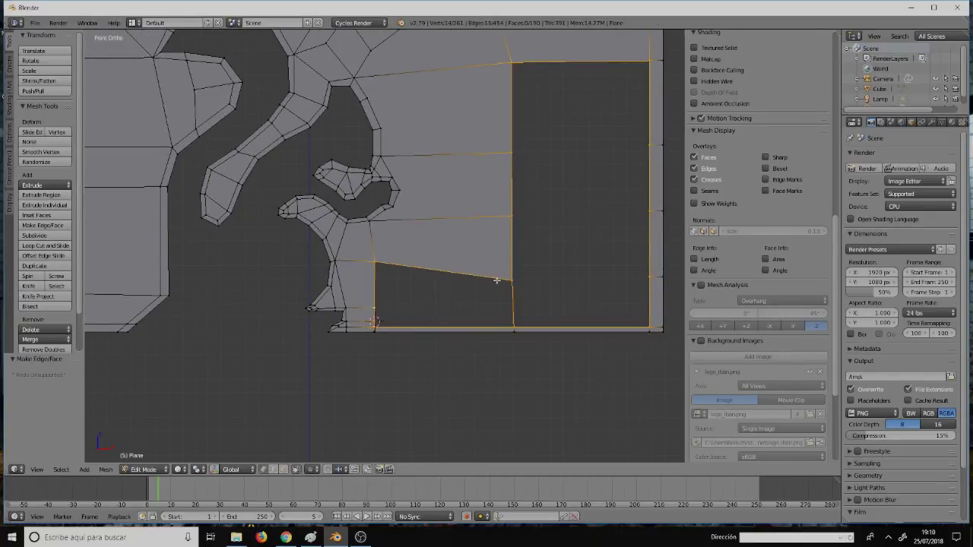
{"action": "right_click", "coordinate": [503, 281]}
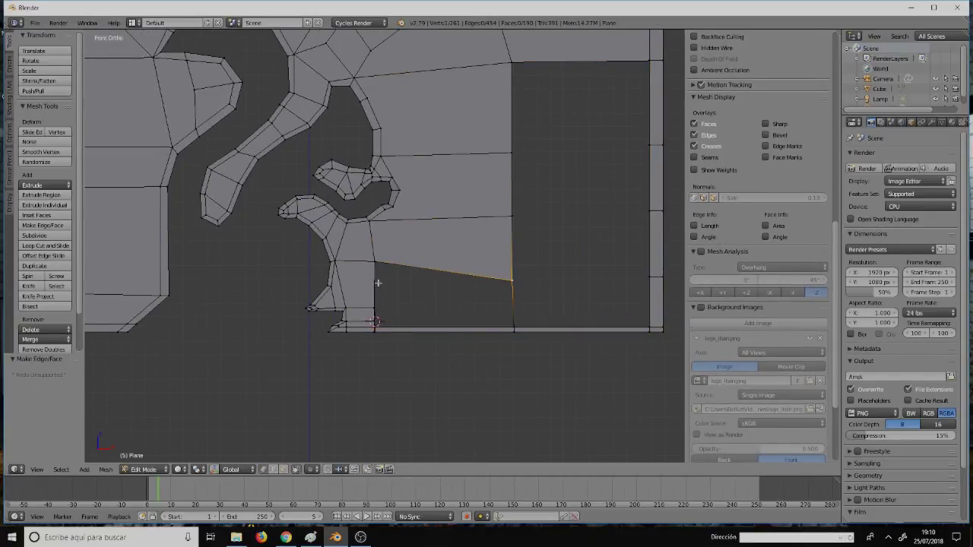
{"action": "right_click", "coordinate": [374, 322], "text": "ctrl"}
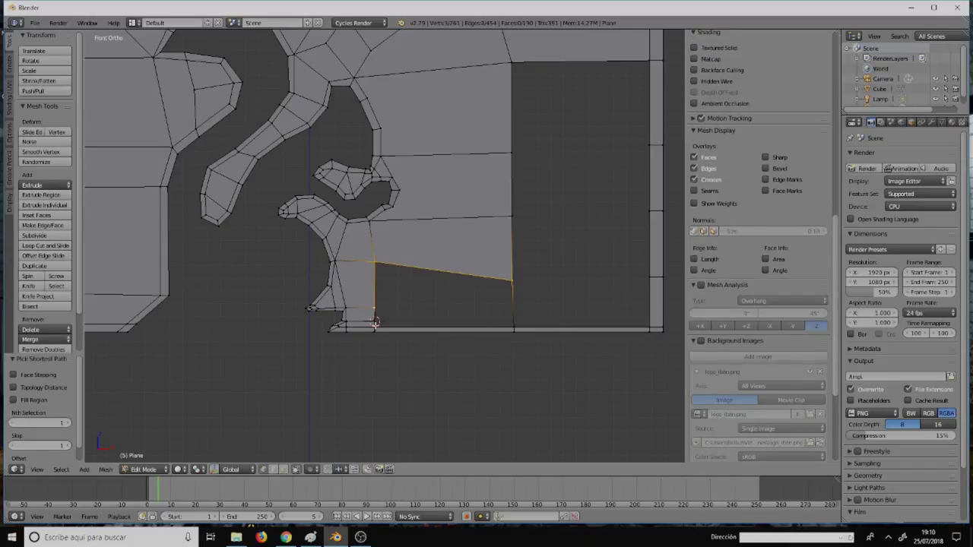
{"action": "right_click", "coordinate": [511, 323], "text": "ctrl"}
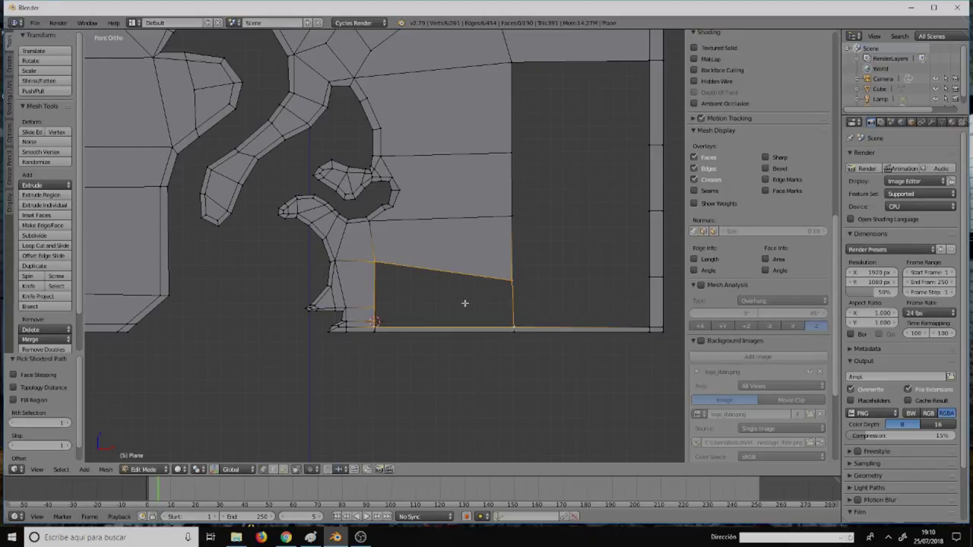
{"action": "key", "text": "f"}
{"action": "scroll", "coordinate": [410, 308], "scroll_direction": "up", "scroll_amount": 3}
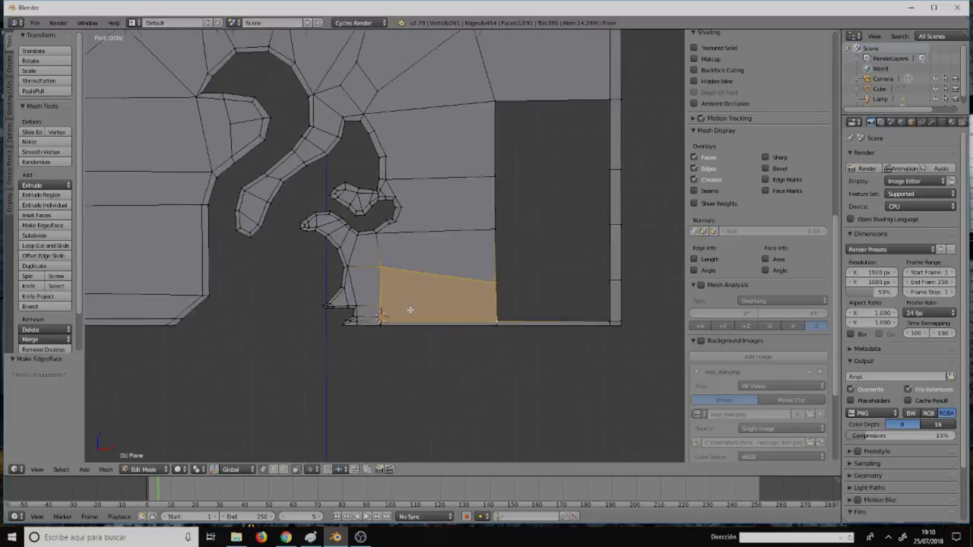
{"action": "scroll", "coordinate": [410, 308], "scroll_direction": "up", "scroll_amount": 3}
{"action": "middle_click_drag", "start_coordinate": [404, 278], "coordinate": [317, 220], "text": "shift"}
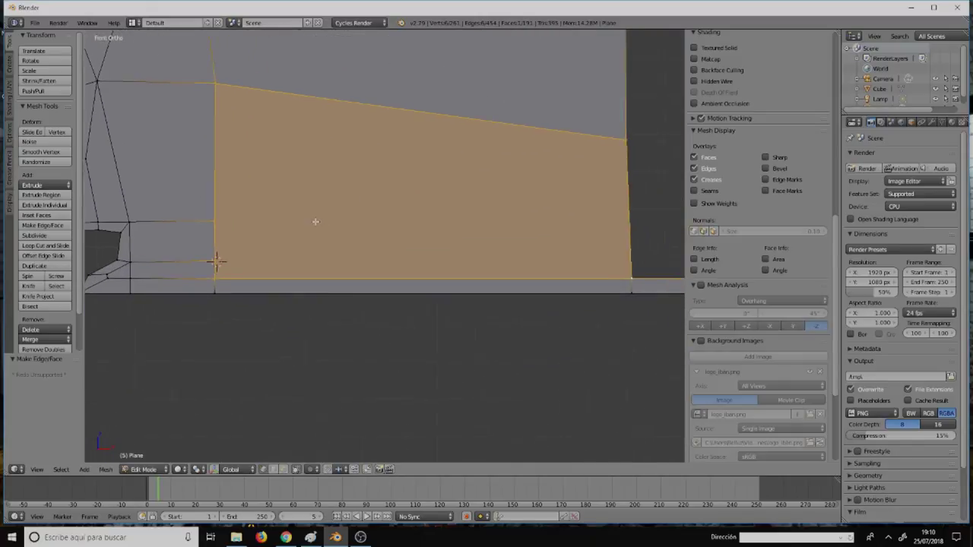
{"action": "scroll", "coordinate": [206, 262], "scroll_direction": "down", "scroll_amount": 1}
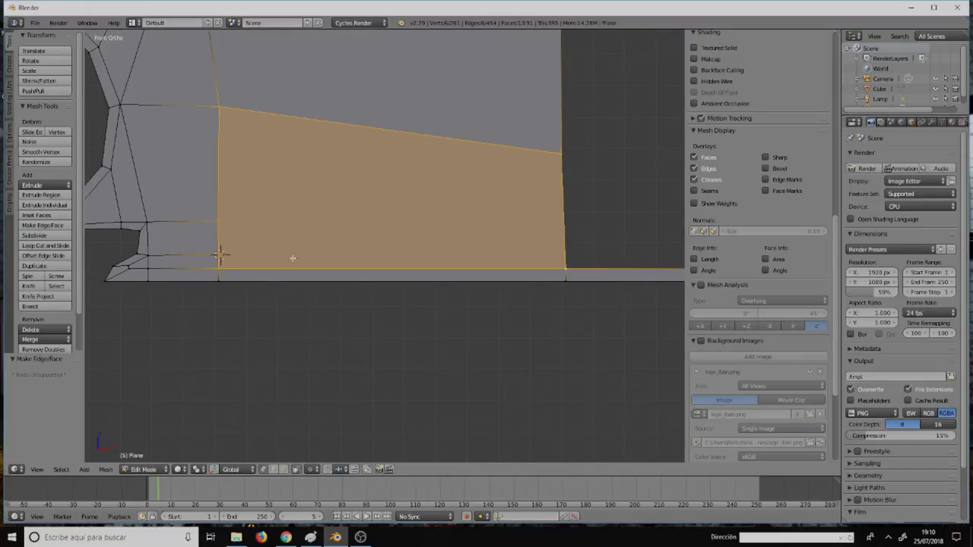
Step: Knife-cut the large face into four smaller faces meeting at two interior vertices
{"action": "key", "text": "k"}
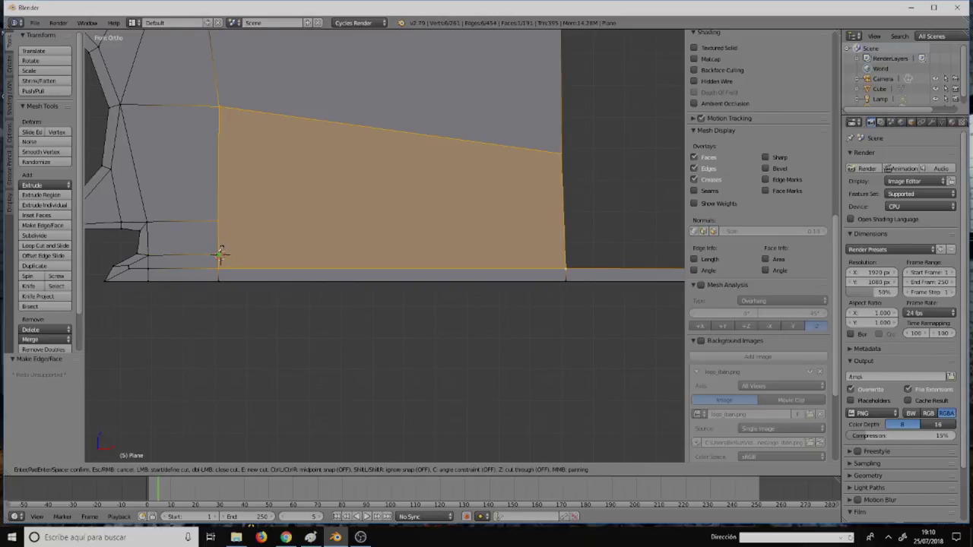
{"action": "left_click", "coordinate": [219, 255]}
{"action": "left_click", "coordinate": [420, 235]}
{"action": "left_click", "coordinate": [419, 199]}
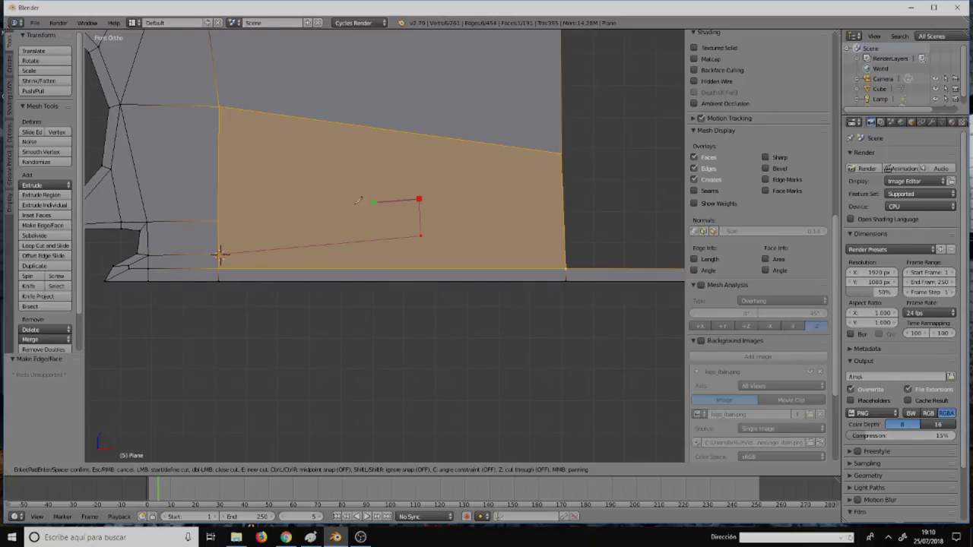
{"action": "left_click", "coordinate": [219, 220]}
{"action": "left_click", "coordinate": [419, 199]}
{"action": "left_click", "coordinate": [420, 235]}
{"action": "key", "text": "Return"}
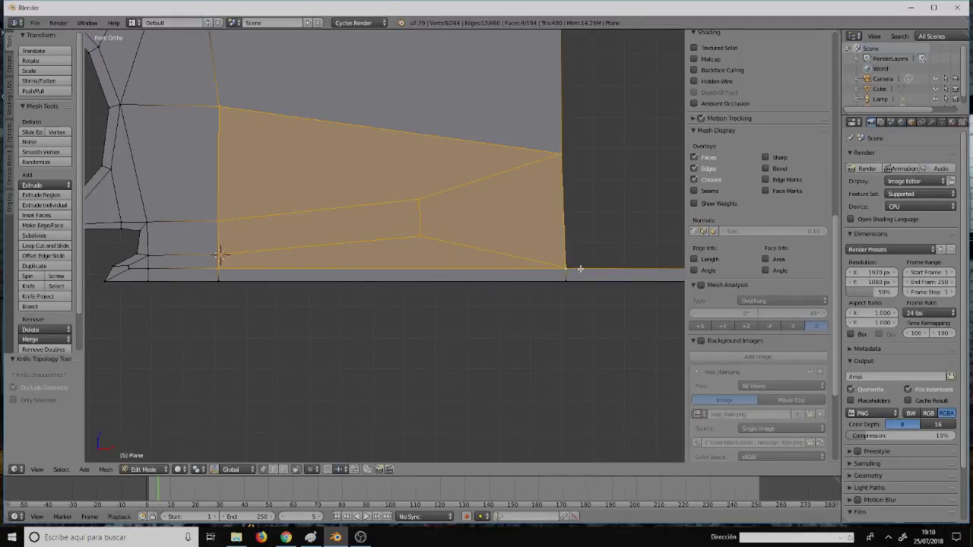
{"action": "scroll", "coordinate": [568, 265], "scroll_direction": "up", "scroll_amount": 2}
{"action": "scroll", "coordinate": [568, 264], "scroll_direction": "up", "scroll_amount": 1}
Step: Merge the two stacked bottom-corner vertices At Last
{"action": "right_click", "coordinate": [465, 259]}
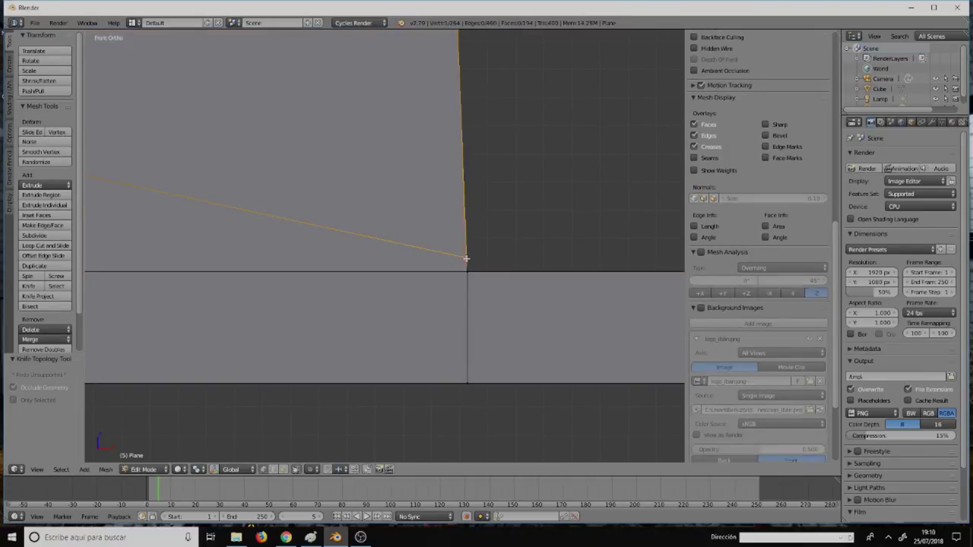
{"action": "right_click", "coordinate": [470, 269], "text": "shift"}
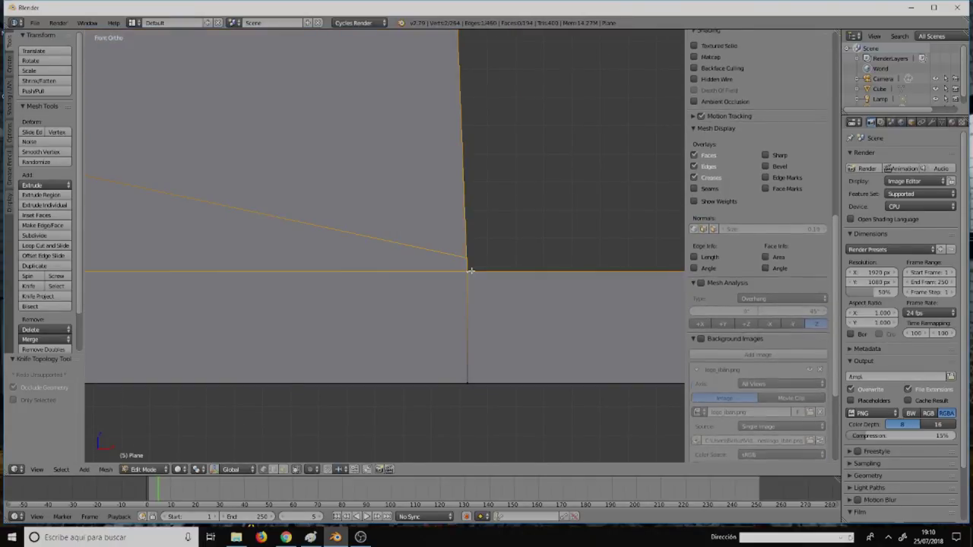
{"action": "key", "text": "alt+m"}
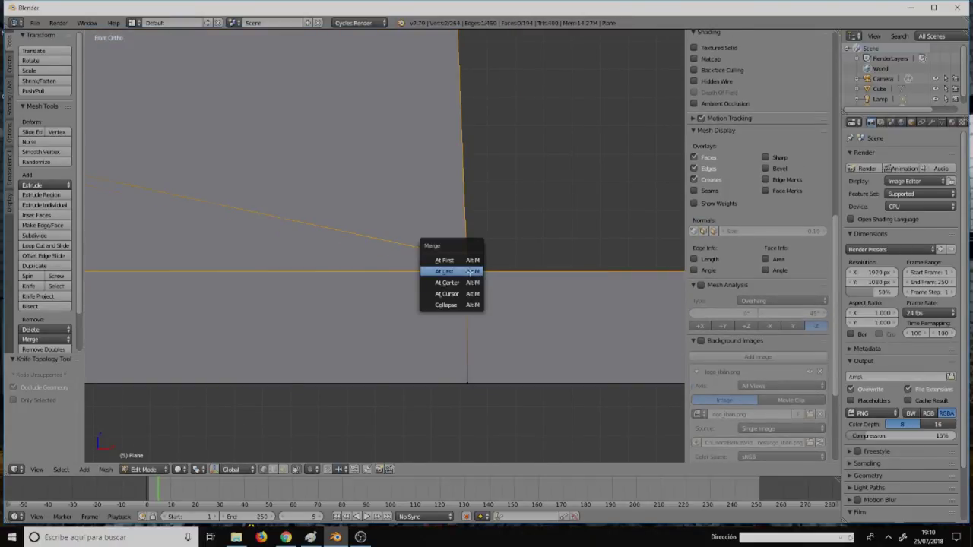
{"action": "left_click", "coordinate": [473, 271]}
Step: Pan and zoom out to inspect the mesh around the squirrel's base
{"action": "scroll", "coordinate": [391, 192], "scroll_direction": "down", "scroll_amount": 2}
{"action": "scroll", "coordinate": [373, 189], "scroll_direction": "down", "scroll_amount": 2}
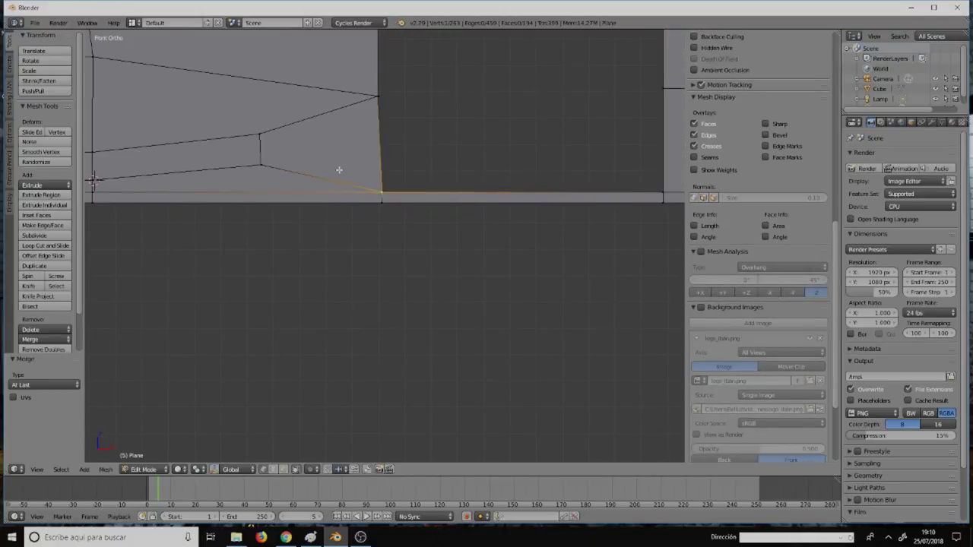
{"action": "mouse_move", "coordinate": [339, 169]}
{"action": "middle_mouse_down", "text": "shift"}
{"action": "mouse_move", "coordinate": [434, 187]}
{"action": "mouse_move", "coordinate": [476, 183]}
{"action": "mouse_move", "coordinate": [373, 269]}
{"action": "mouse_move", "coordinate": [389, 320]}
{"action": "middle_mouse_up", "text": "shift"}
{"action": "scroll", "coordinate": [461, 162], "scroll_direction": "up", "scroll_amount": 3}
{"action": "scroll", "coordinate": [389, 320], "scroll_direction": "up", "scroll_amount": 1}
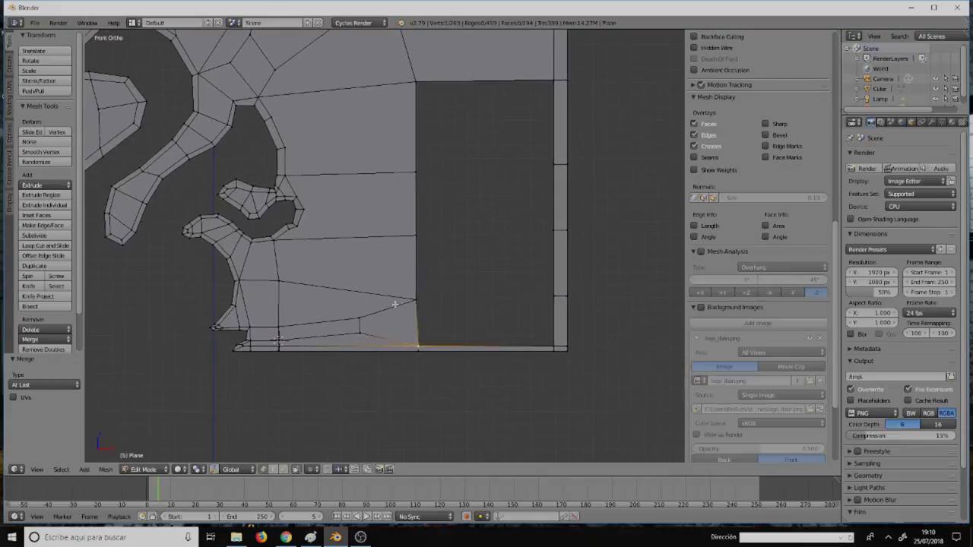
{"action": "scroll", "coordinate": [423, 211], "scroll_direction": "up", "scroll_amount": 4}
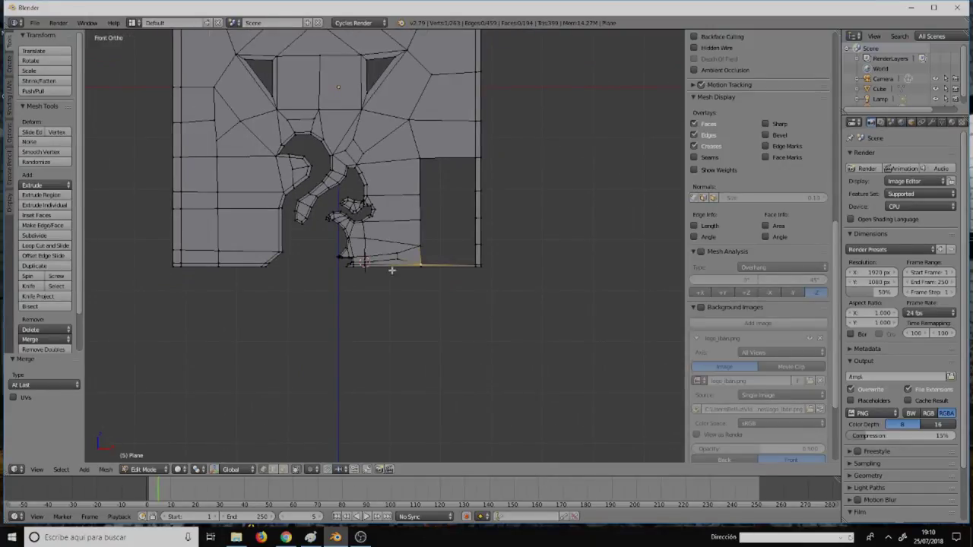
{"action": "scroll", "coordinate": [391, 269], "scroll_direction": "up", "scroll_amount": 4}
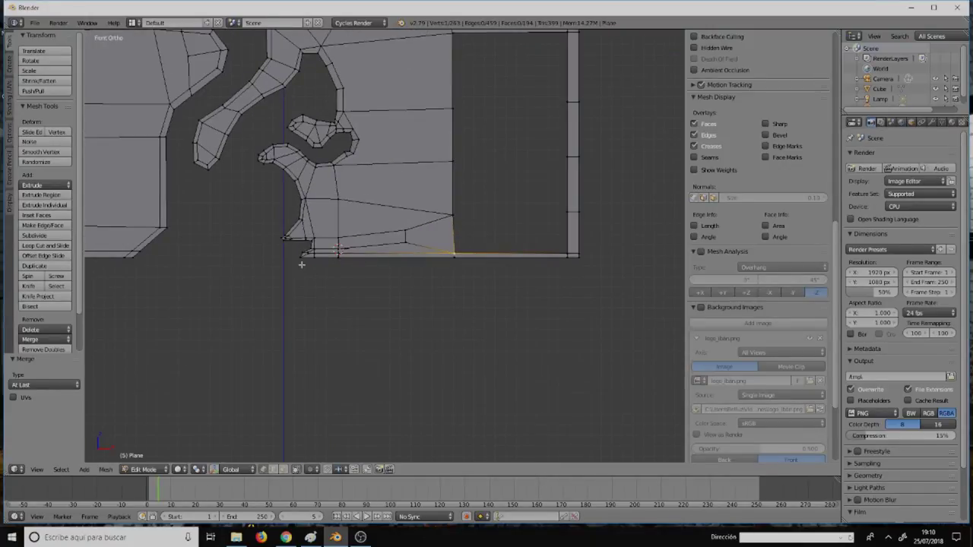
{"action": "scroll", "coordinate": [302, 260], "scroll_direction": "up", "scroll_amount": 2}
{"action": "scroll", "coordinate": [365, 262], "scroll_direction": "down", "scroll_amount": 2}
Step: Fill two faces above the bottom corner, including a four-vertex rectangle
{"action": "right_click", "coordinate": [460, 215]}
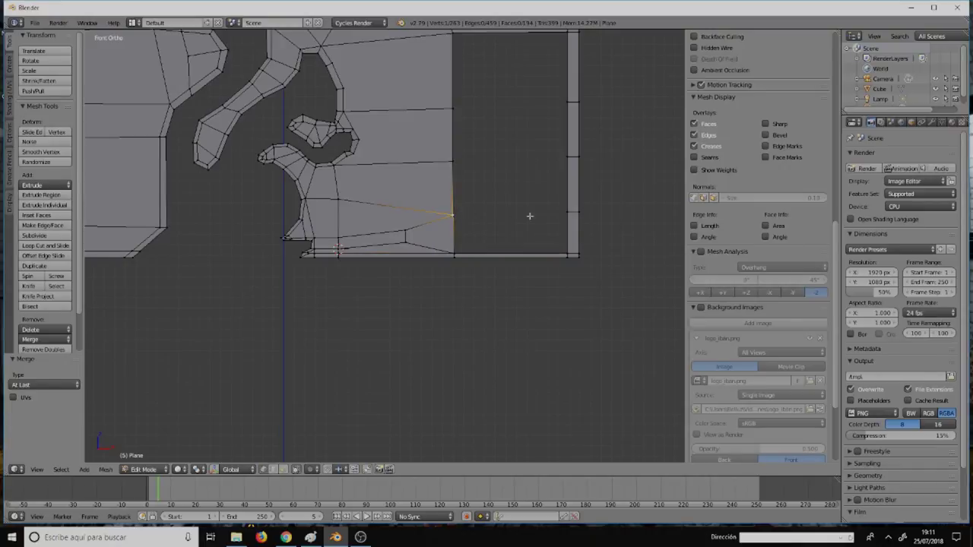
{"action": "right_click", "coordinate": [565, 212], "text": "ctrl"}
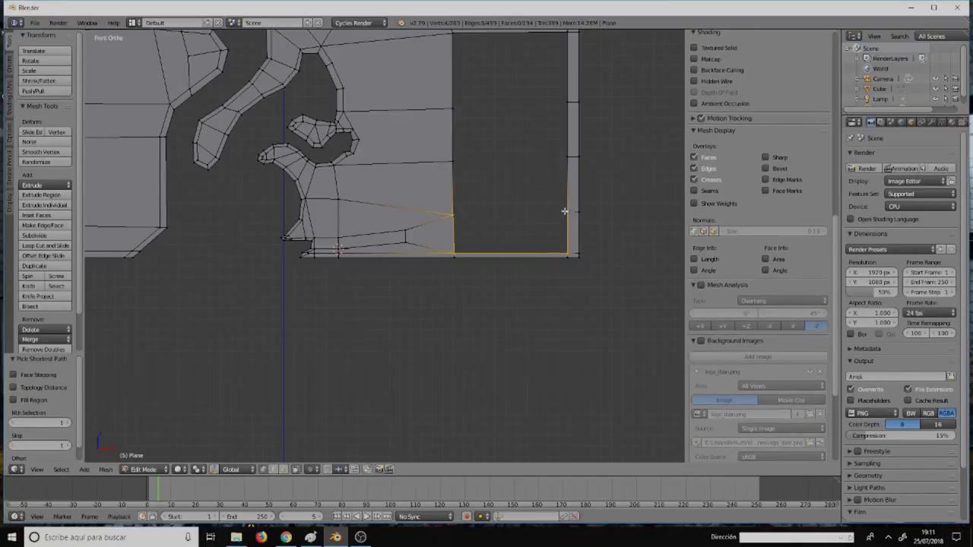
{"action": "key", "text": "f"}
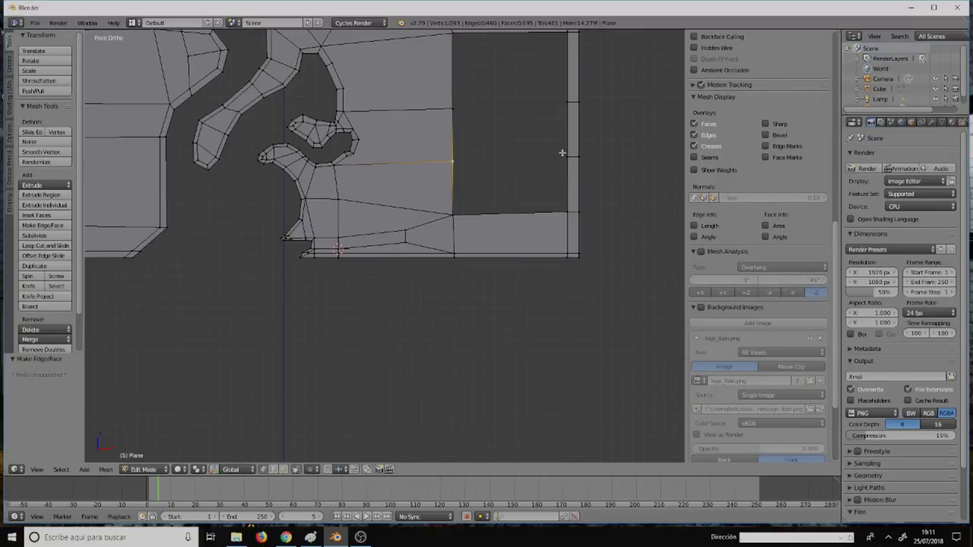
{"action": "right_click", "coordinate": [564, 157], "text": "ctrl"}
{"action": "key", "text": "f"}
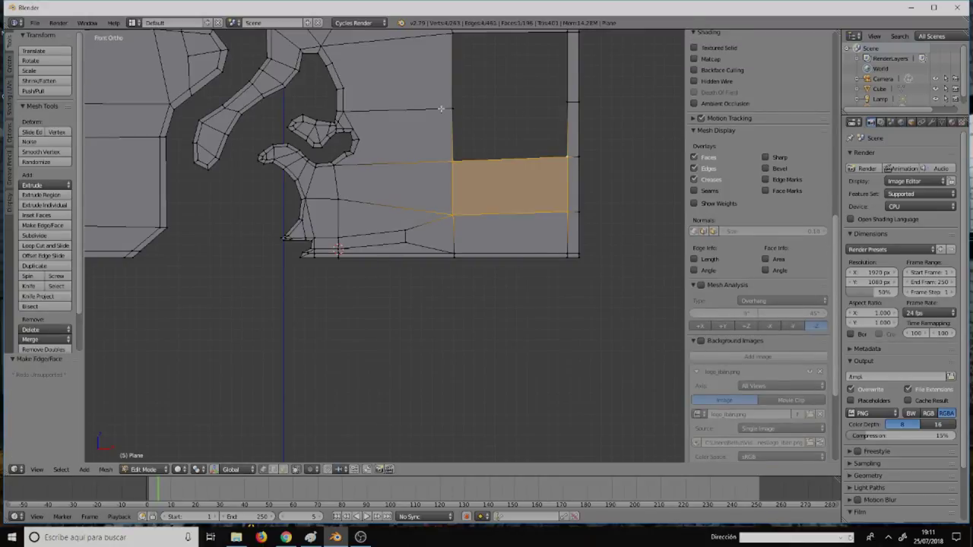
Step: Fill a face from the starting vertex up to the top-right corner
{"action": "right_click", "coordinate": [441, 109]}
{"action": "right_click", "coordinate": [569, 104], "text": "ctrl"}
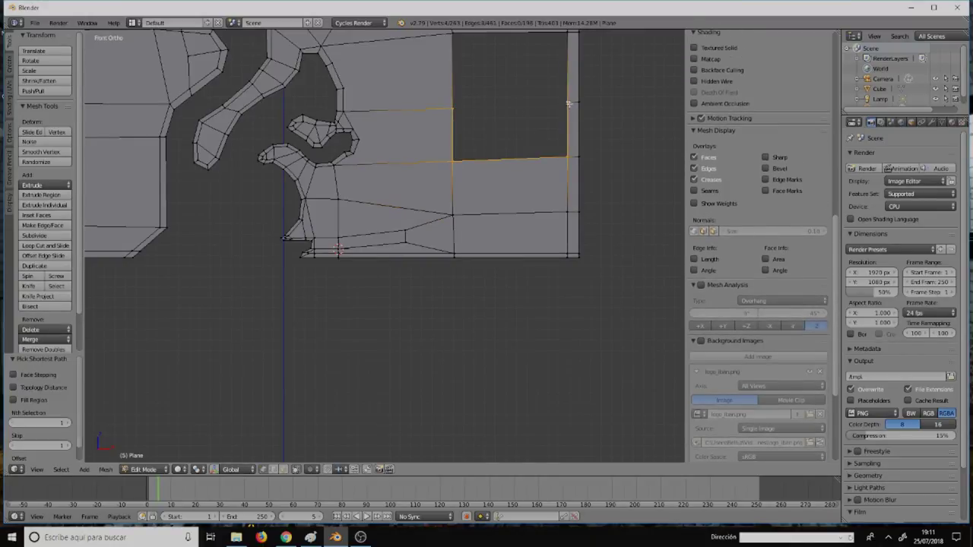
{"action": "key", "text": "f"}
Step: Fill the empty hole beside the swirl with a quad face and deselect all
{"action": "scroll", "coordinate": [560, 181], "scroll_direction": "up", "scroll_amount": 2, "text": "shift"}
{"action": "scroll", "coordinate": [434, 114], "scroll_direction": "up", "scroll_amount": 3, "text": "shift"}
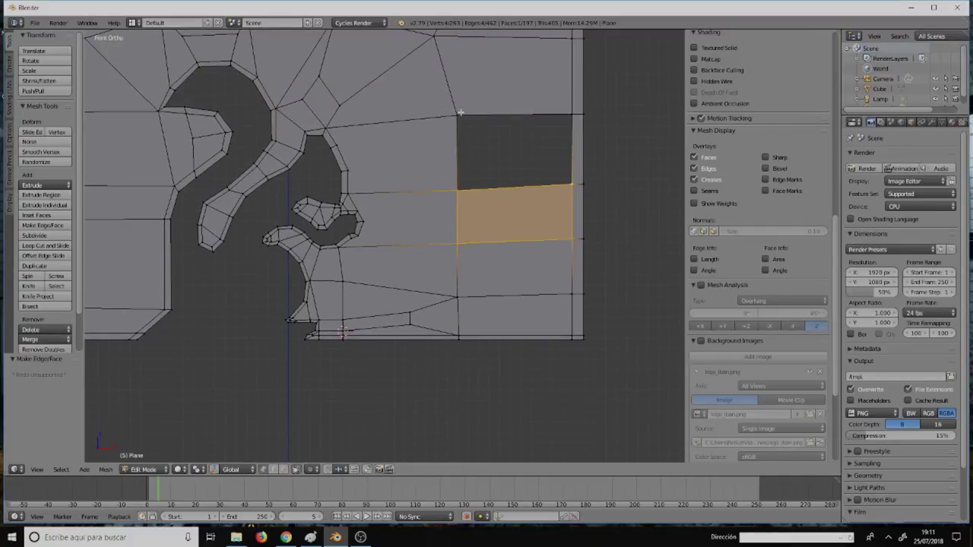
{"action": "right_click", "coordinate": [458, 115], "text": "shift"}
{"action": "right_click", "coordinate": [558, 115], "text": "shift"}
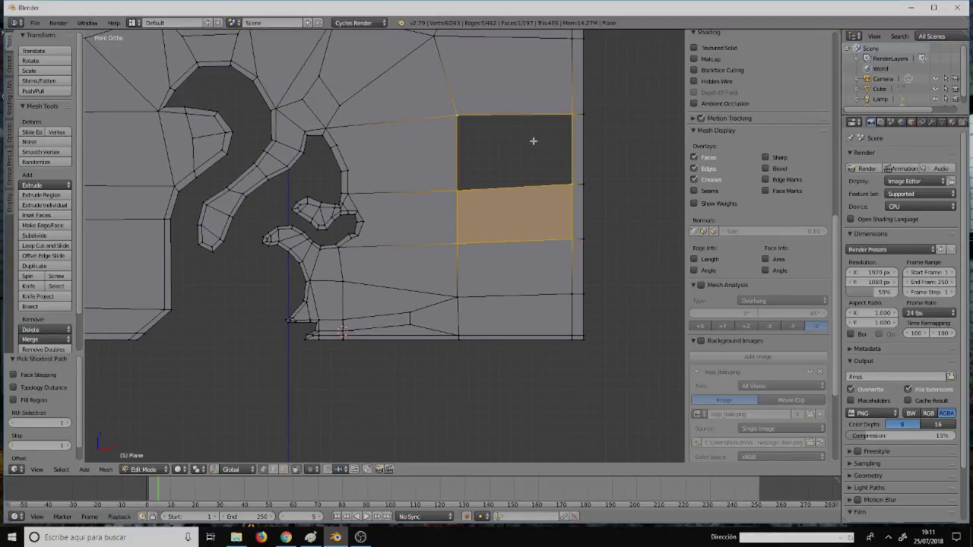
{"action": "key", "text": "f"}
{"action": "key", "text": "a"}
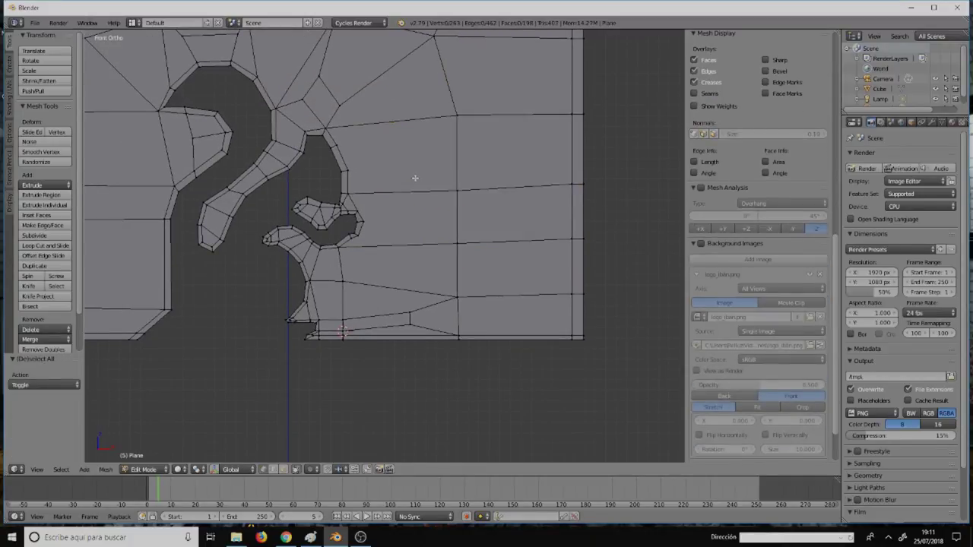
{"action": "scroll", "coordinate": [413, 180], "scroll_direction": "down", "scroll_amount": 4}
{"action": "scroll", "coordinate": [415, 178], "scroll_direction": "down", "scroll_amount": 1}
{"action": "scroll", "coordinate": [415, 177], "scroll_direction": "up", "scroll_amount": 5}
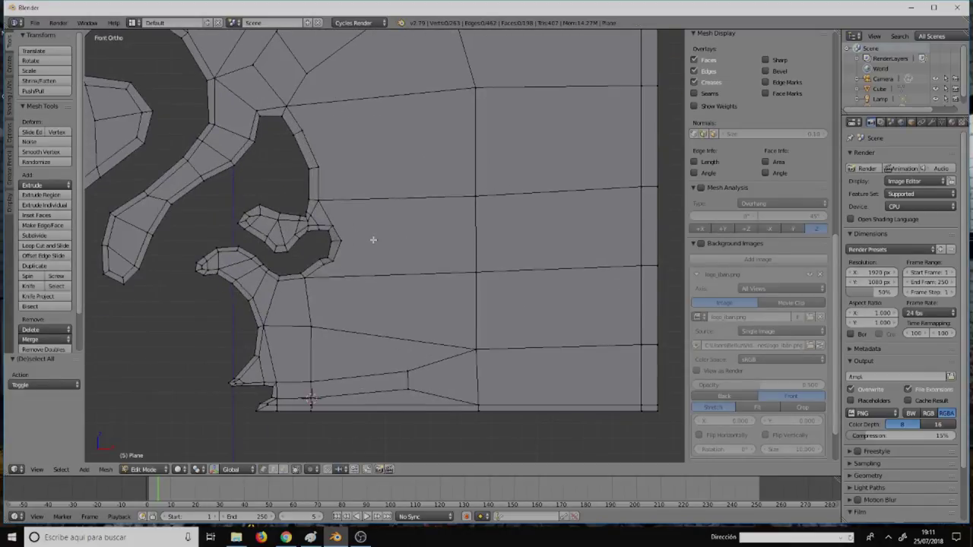
{"action": "scroll", "coordinate": [395, 241], "scroll_direction": "up", "scroll_amount": 1}
{"action": "scroll", "coordinate": [373, 180], "scroll_direction": "up", "scroll_amount": 1}
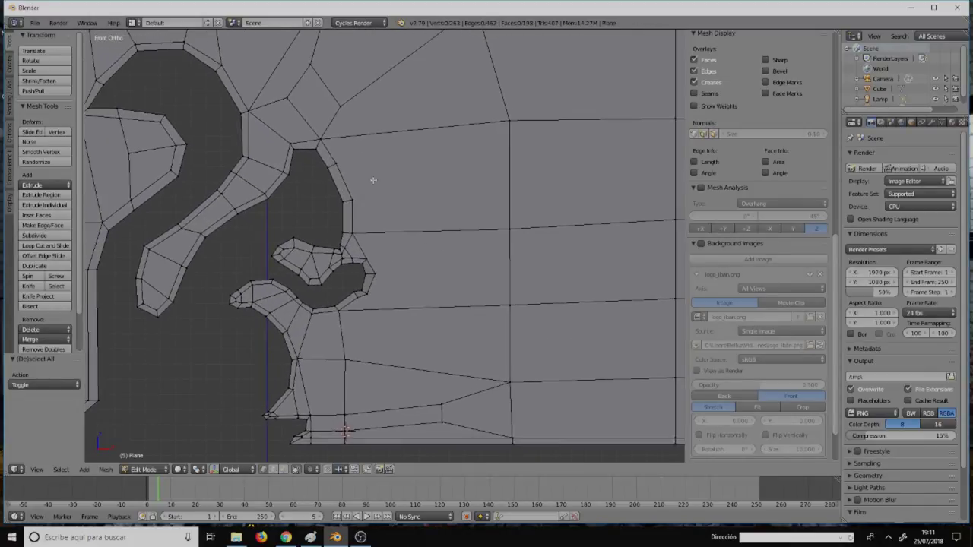
Step: Knife-cut new edges from the swirl outline to the upper and lower right vertices
{"action": "key", "text": "k"}
{"action": "left_click", "coordinate": [336, 163]}
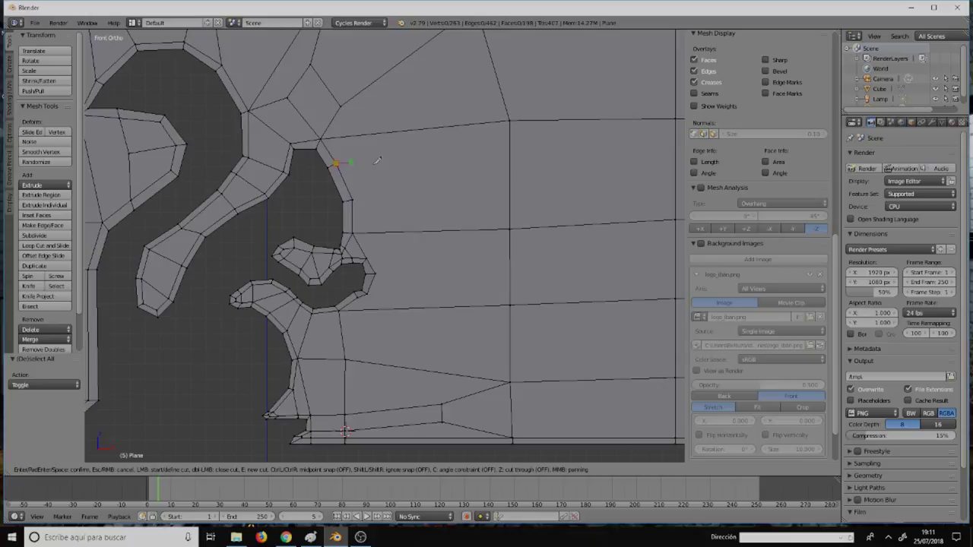
{"action": "left_click", "coordinate": [454, 153]}
{"action": "left_click", "coordinate": [455, 191]}
{"action": "left_click", "coordinate": [352, 199]}
{"action": "left_click", "coordinate": [454, 152]}
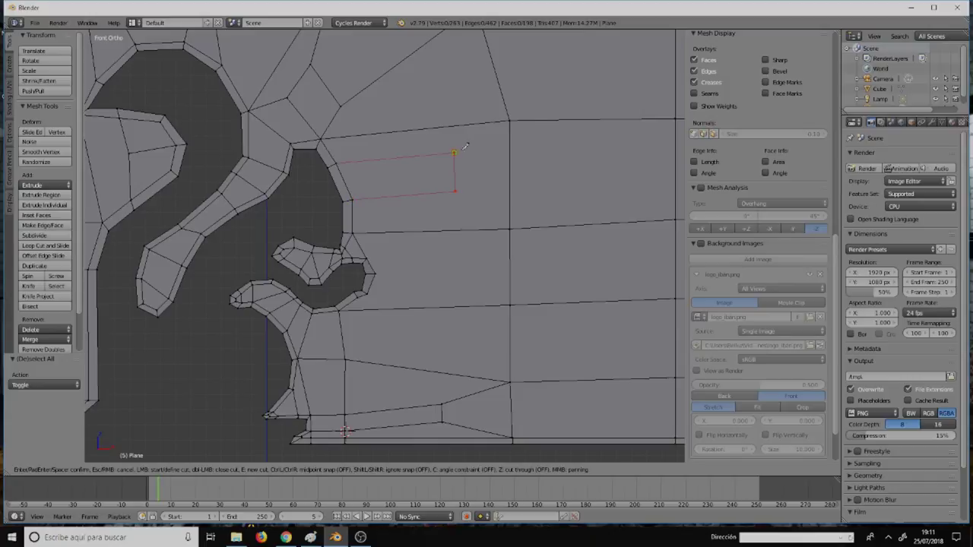
{"action": "left_click", "coordinate": [509, 120]}
{"action": "left_click", "coordinate": [509, 228]}
{"action": "key", "text": "Return"}
Step: Bring the swirl tip into view and select the curl-tip vertex
{"action": "scroll", "coordinate": [463, 255], "scroll_direction": "up", "scroll_amount": 3}
{"action": "scroll", "coordinate": [456, 226], "scroll_direction": "down", "scroll_amount": 1}
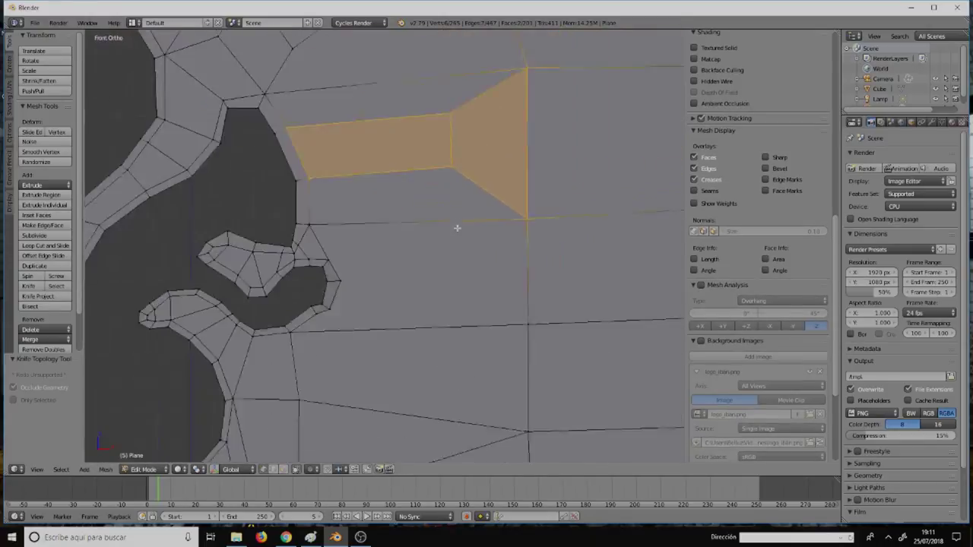
{"action": "scroll", "coordinate": [463, 236], "scroll_direction": "down", "scroll_amount": 1}
{"action": "mouse_move", "coordinate": [405, 284]}
{"action": "middle_mouse_down", "text": "shift"}
{"action": "mouse_move", "coordinate": [480, 191]}
{"action": "mouse_move", "coordinate": [459, 168]}
{"action": "middle_mouse_up", "text": "shift"}
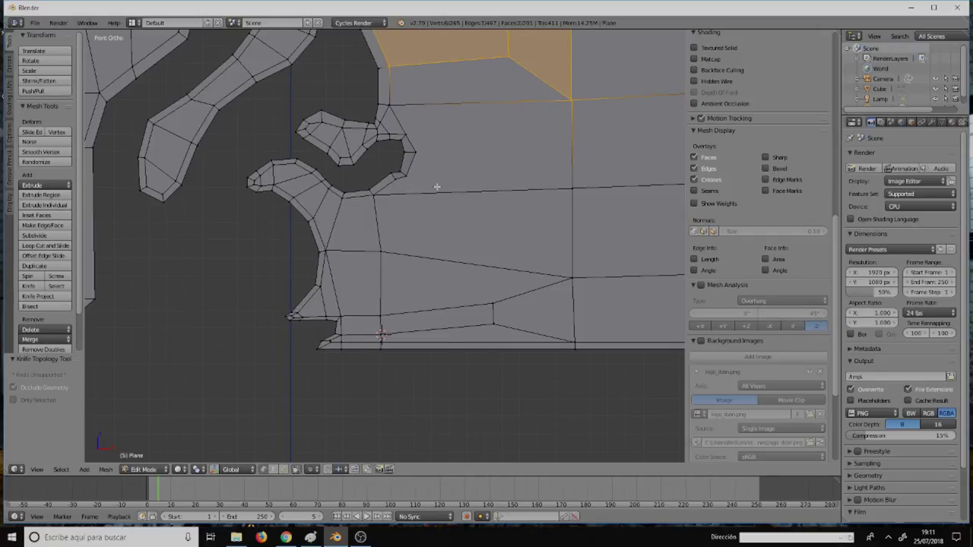
{"action": "right_click", "coordinate": [394, 179]}
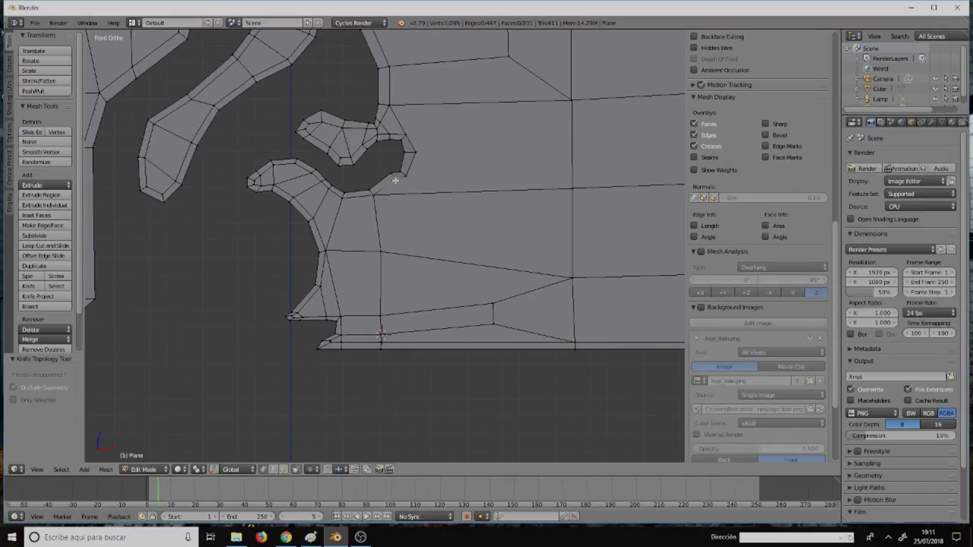
Step: Nudge the curl-tip vertex slightly, then knife-cut from it to the right vertical edge and corners
{"action": "key", "text": "g"}
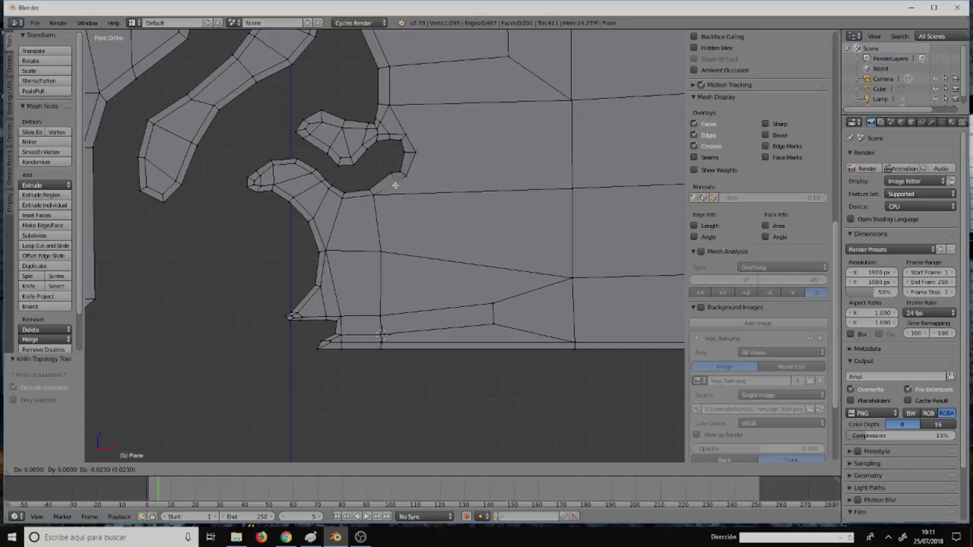
{"action": "left_click", "coordinate": [394, 185]}
{"action": "key", "text": "k"}
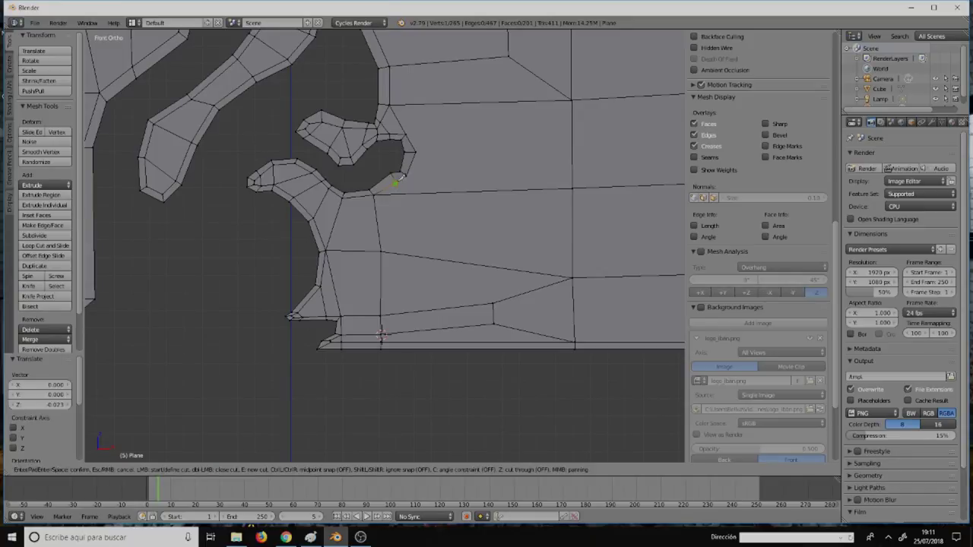
{"action": "left_click", "coordinate": [395, 183]}
{"action": "left_click", "coordinate": [552, 174]}
{"action": "left_click", "coordinate": [556, 107]}
{"action": "left_click", "coordinate": [408, 130]}
{"action": "left_click", "coordinate": [570, 99]}
{"action": "left_click", "coordinate": [572, 187]}
Step: Add more knife cuts from the swirl edge through middle points to the upper right vertex
{"action": "left_click", "coordinate": [433, 150]}
{"action": "left_click", "coordinate": [512, 135]}
{"action": "left_click", "coordinate": [514, 166]}
{"action": "left_click", "coordinate": [407, 174]}
{"action": "left_click", "coordinate": [514, 135]}
{"action": "left_click", "coordinate": [561, 104]}
Step: Apply the knife cuts beside the swirl and zoom in on the new edge
{"action": "key", "text": "Return"}
{"action": "scroll", "coordinate": [456, 152], "scroll_direction": "down", "scroll_amount": 1}
{"action": "scroll", "coordinate": [464, 147], "scroll_direction": "up", "scroll_amount": 3}
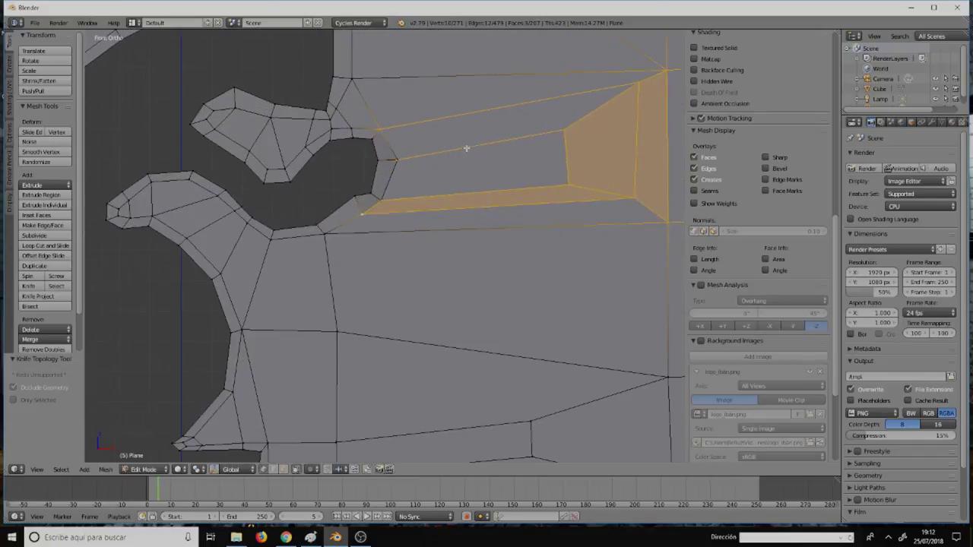
{"action": "scroll", "coordinate": [370, 165], "scroll_direction": "up", "scroll_amount": 2}
{"action": "scroll", "coordinate": [274, 186], "scroll_direction": "up", "scroll_amount": 2}
{"action": "scroll", "coordinate": [274, 182], "scroll_direction": "up", "scroll_amount": 1}
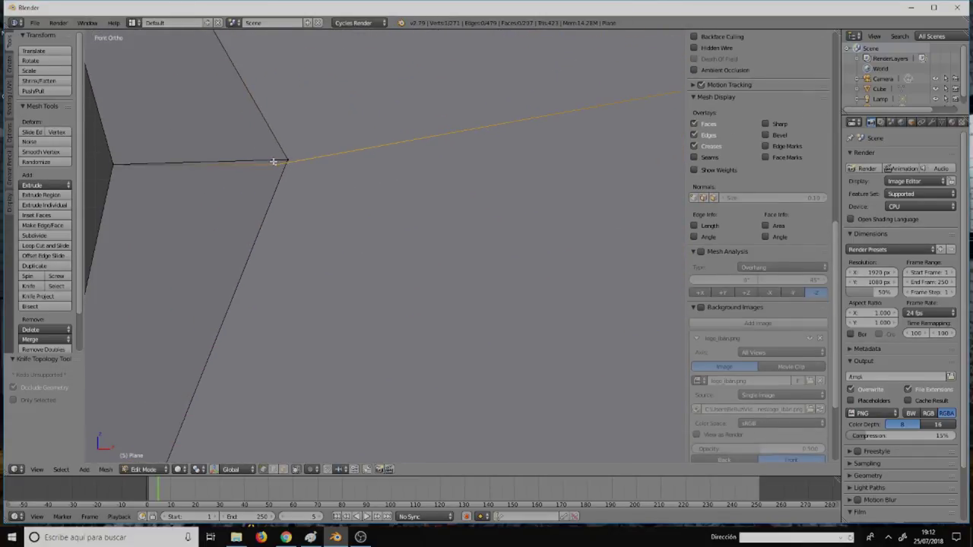
Step: Merge the doubled vertex at the cut's right end At Last and deselect all
{"action": "right_click", "coordinate": [288, 157]}
{"action": "key", "text": "alt+m"}
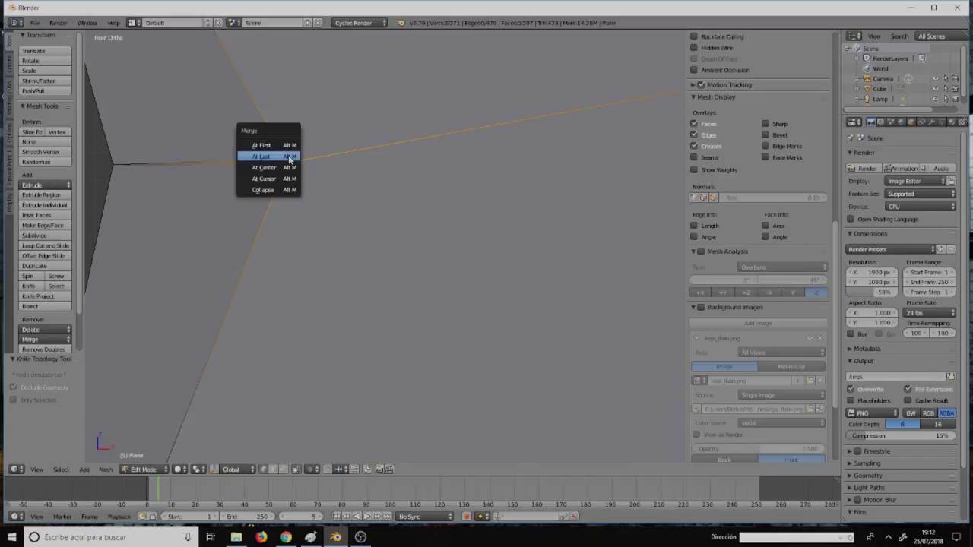
{"action": "left_click", "coordinate": [285, 160]}
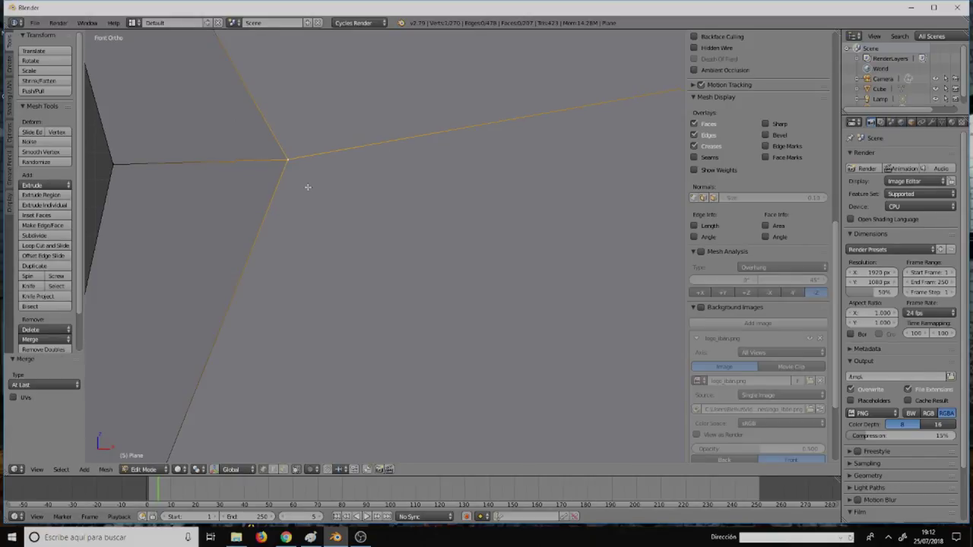
{"action": "key", "text": "a"}
{"action": "scroll", "coordinate": [308, 181], "scroll_direction": "down", "scroll_amount": 3}
{"action": "scroll", "coordinate": [479, 196], "scroll_direction": "down", "scroll_amount": 2}
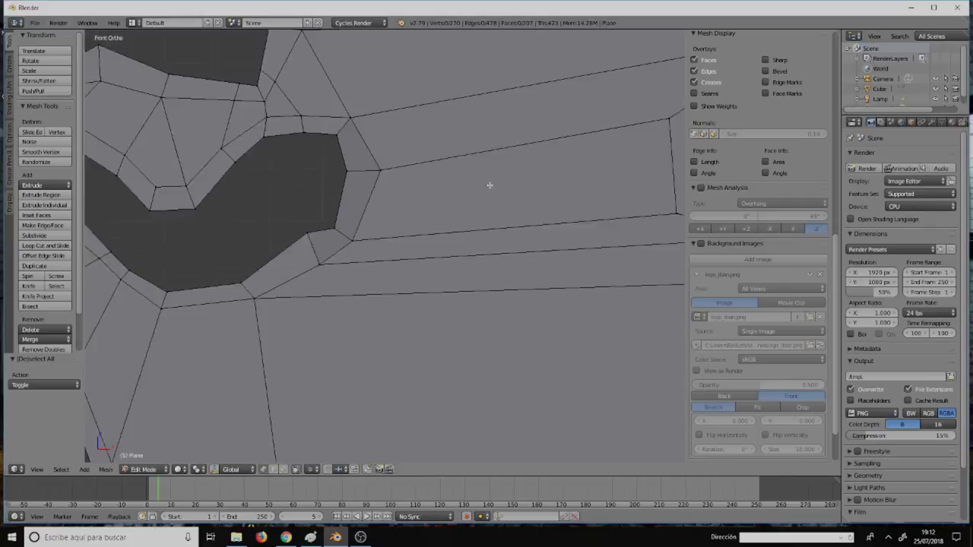
{"action": "scroll", "coordinate": [491, 185], "scroll_direction": "down", "scroll_amount": 2}
{"action": "scroll", "coordinate": [490, 183], "scroll_direction": "down", "scroll_amount": 2}
{"action": "scroll", "coordinate": [471, 176], "scroll_direction": "down", "scroll_amount": 1}
{"action": "scroll", "coordinate": [352, 148], "scroll_direction": "down", "scroll_amount": 2}
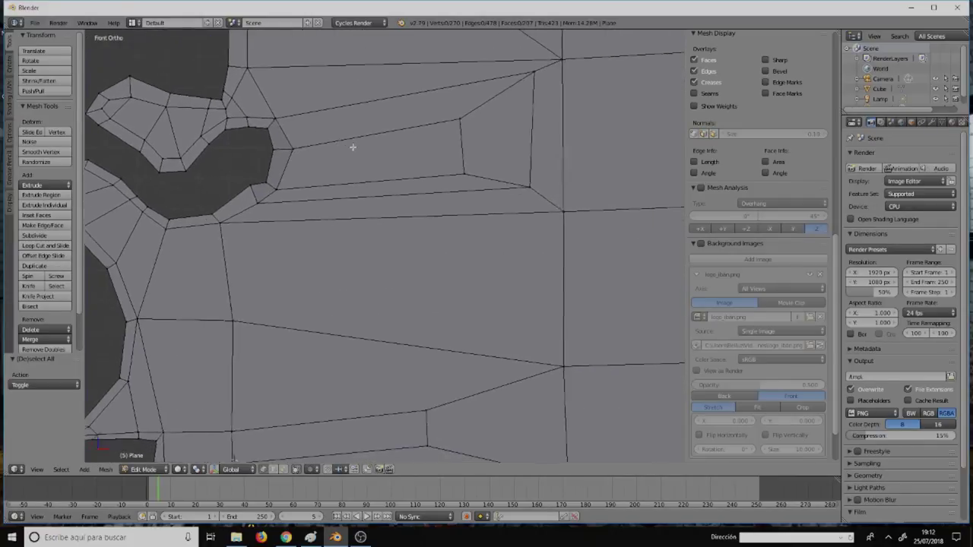
{"action": "scroll", "coordinate": [308, 159], "scroll_direction": "down", "scroll_amount": 2}
{"action": "scroll", "coordinate": [294, 163], "scroll_direction": "down", "scroll_amount": 1}
{"action": "scroll", "coordinate": [303, 166], "scroll_direction": "down", "scroll_amount": 3}
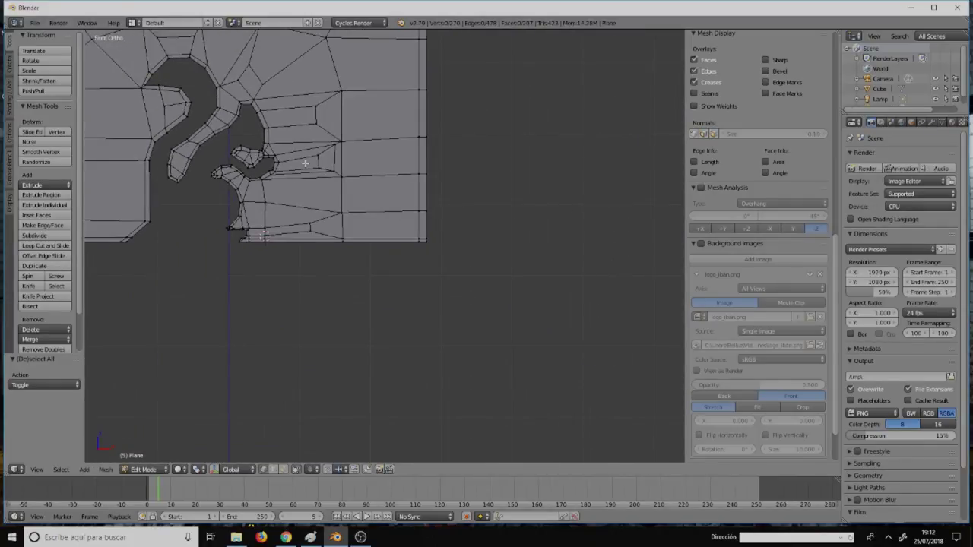
{"action": "scroll", "coordinate": [306, 160], "scroll_direction": "up", "scroll_amount": 1}
{"action": "scroll", "coordinate": [300, 149], "scroll_direction": "up", "scroll_amount": 4}
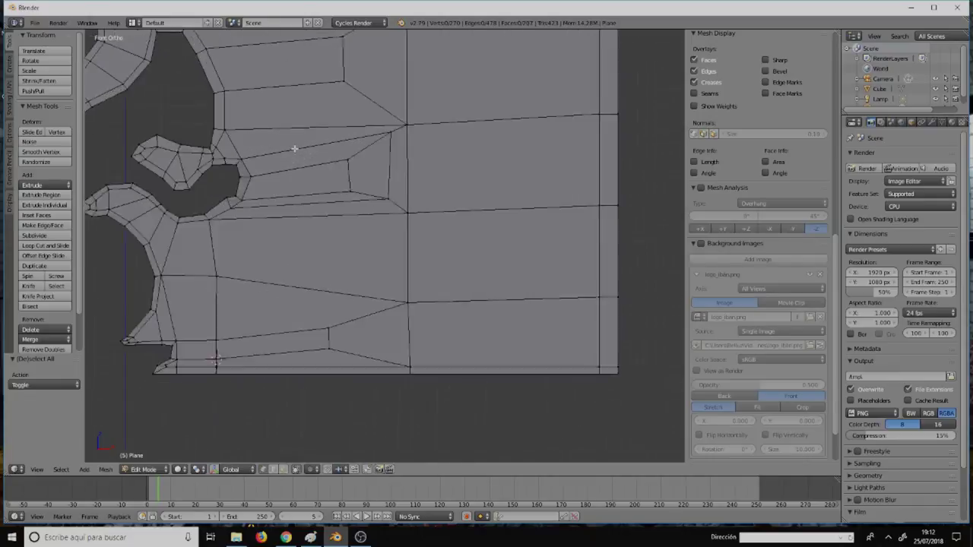
{"action": "scroll", "coordinate": [295, 149], "scroll_direction": "up", "scroll_amount": 2}
{"action": "scroll", "coordinate": [218, 177], "scroll_direction": "down", "scroll_amount": 4}
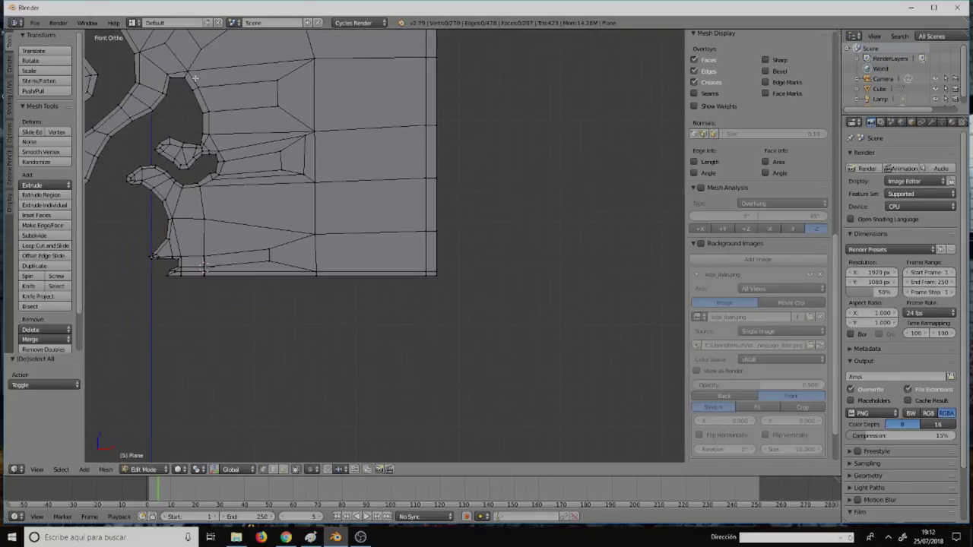
{"action": "scroll", "coordinate": [346, 173], "scroll_direction": "up", "scroll_amount": 1}
{"action": "scroll", "coordinate": [346, 173], "scroll_direction": "up", "scroll_amount": 2}
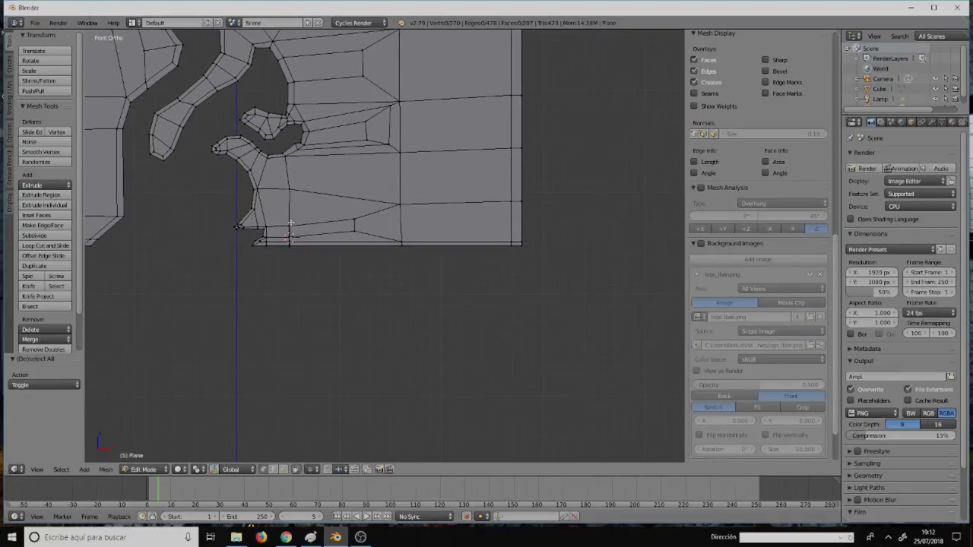
{"action": "scroll", "coordinate": [336, 256], "scroll_direction": "up", "scroll_amount": 3}
{"action": "scroll", "coordinate": [394, 213], "scroll_direction": "down", "scroll_amount": 4}
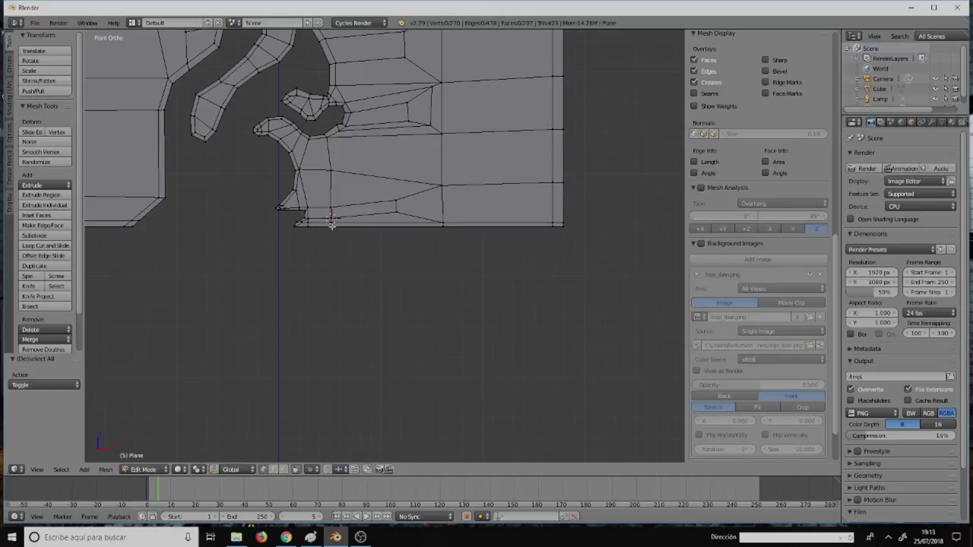
{"action": "scroll", "coordinate": [259, 159], "scroll_direction": "up", "scroll_amount": 3}
{"action": "scroll", "coordinate": [514, 228], "scroll_direction": "up", "scroll_amount": 4}
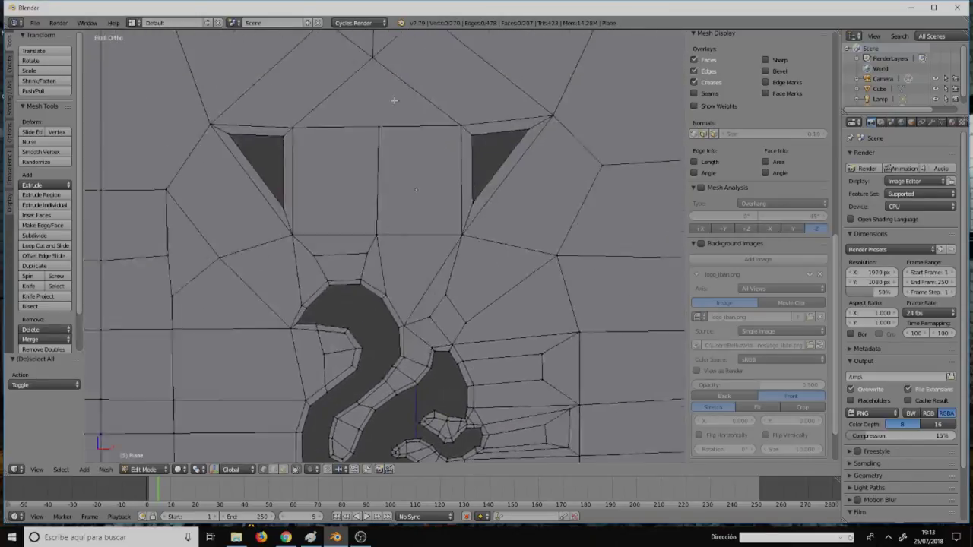
{"action": "middle_click_drag", "start_coordinate": [395, 100], "coordinate": [360, 327], "text": "shift"}
{"action": "middle_click_drag", "start_coordinate": [152, 79], "coordinate": [350, 81], "text": "shift"}
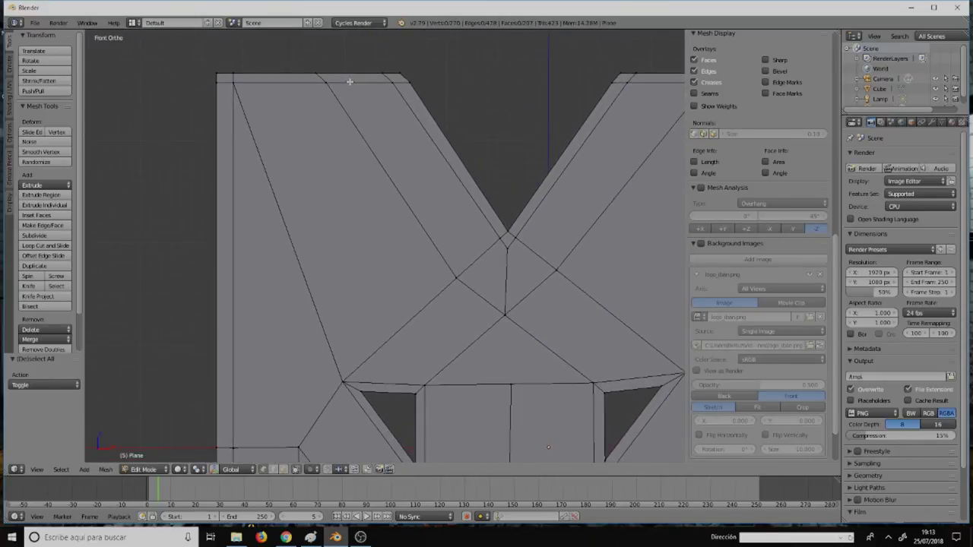
{"action": "middle_click_drag", "start_coordinate": [435, 134], "coordinate": [122, 150], "text": "shift"}
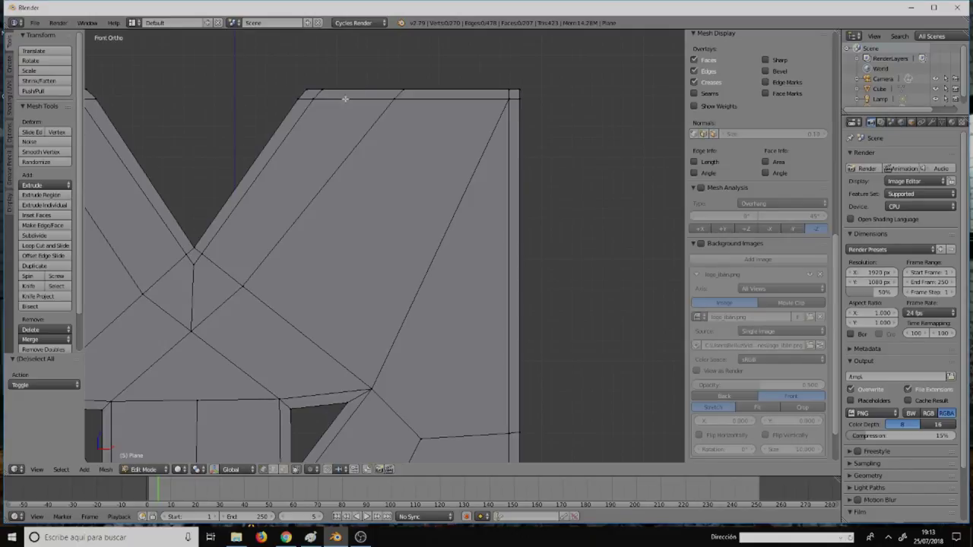
{"action": "scroll", "coordinate": [221, 136], "scroll_direction": "down", "scroll_amount": 2}
{"action": "scroll", "coordinate": [221, 136], "scroll_direction": "up", "scroll_amount": 1}
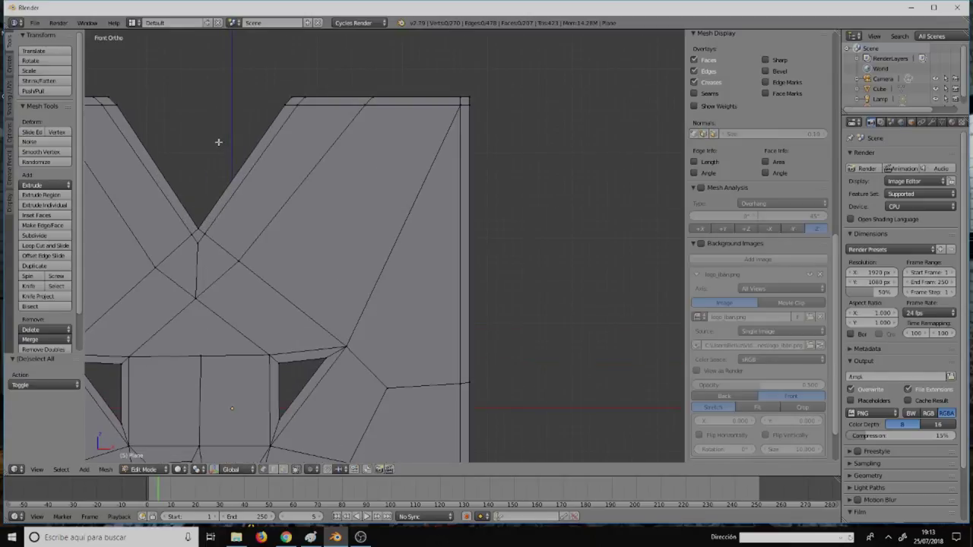
{"action": "scroll", "coordinate": [219, 140], "scroll_direction": "down", "scroll_amount": 1}
{"action": "scroll", "coordinate": [218, 142], "scroll_direction": "down", "scroll_amount": 3}
{"action": "scroll", "coordinate": [217, 142], "scroll_direction": "up", "scroll_amount": 4}
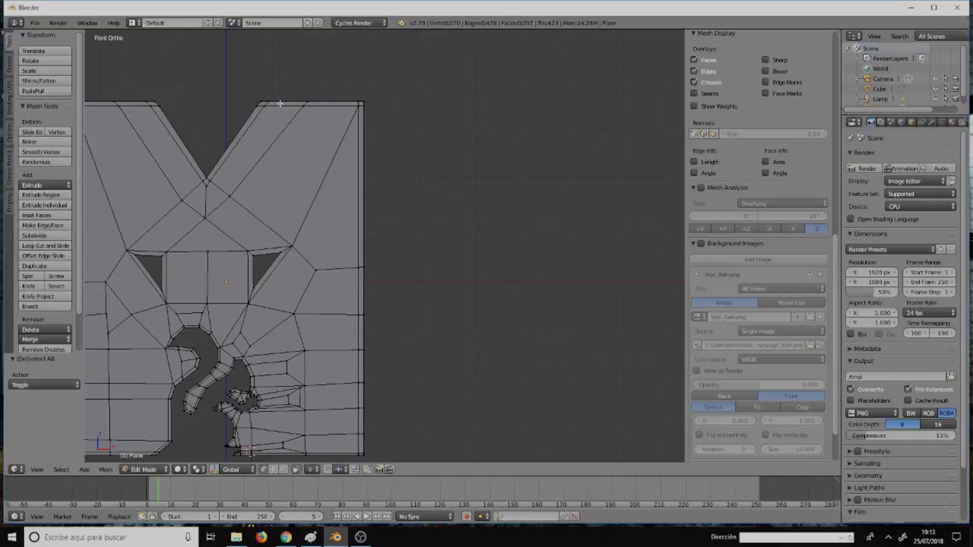
Step: Remove the thin sliver face at the top of the M's right arm
{"action": "right_click", "coordinate": [312, 101]}
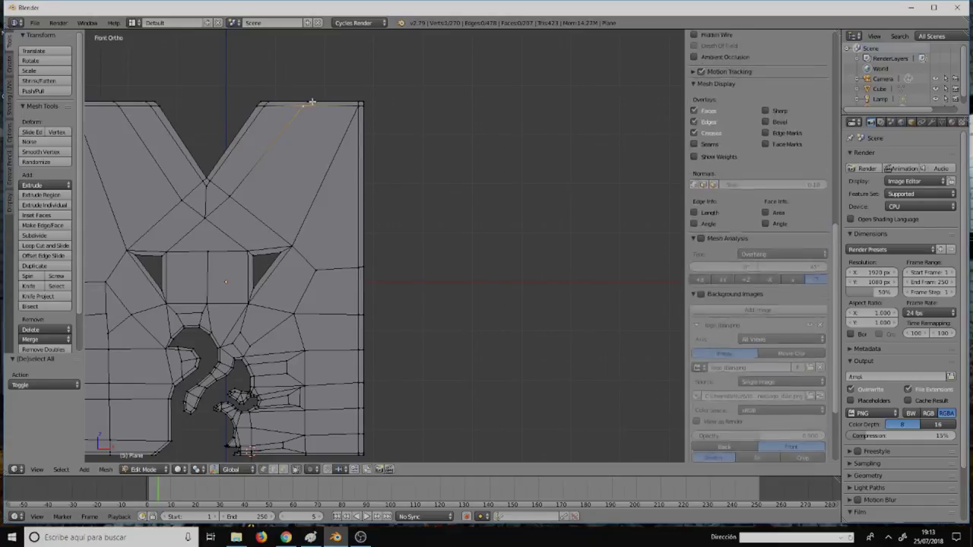
{"action": "right_click", "coordinate": [304, 98], "text": "shift"}
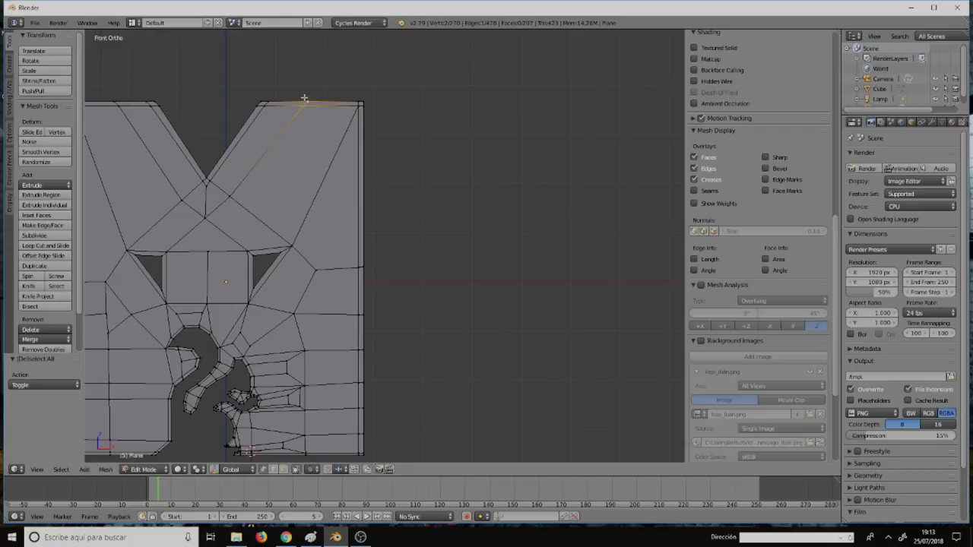
{"action": "key", "text": "e"}
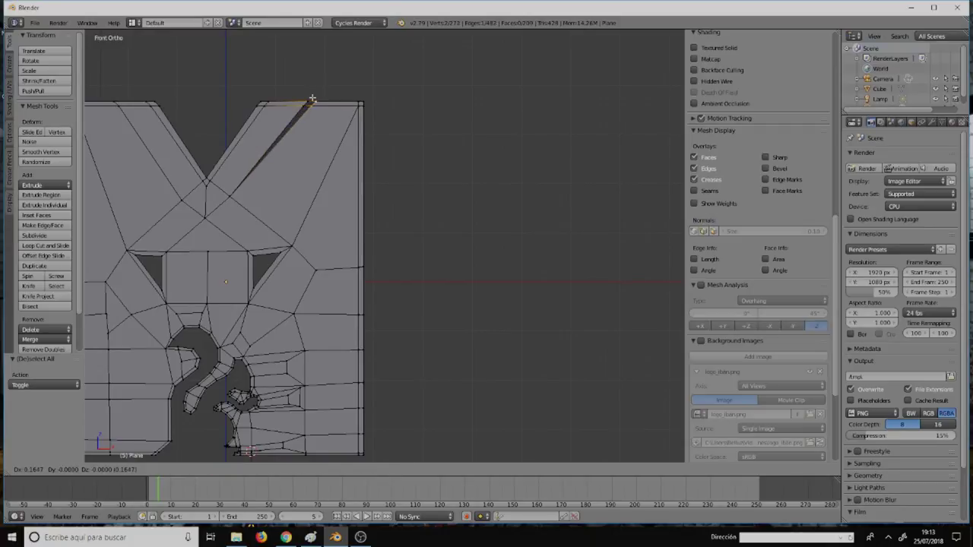
{"action": "left_click", "coordinate": [312, 99]}
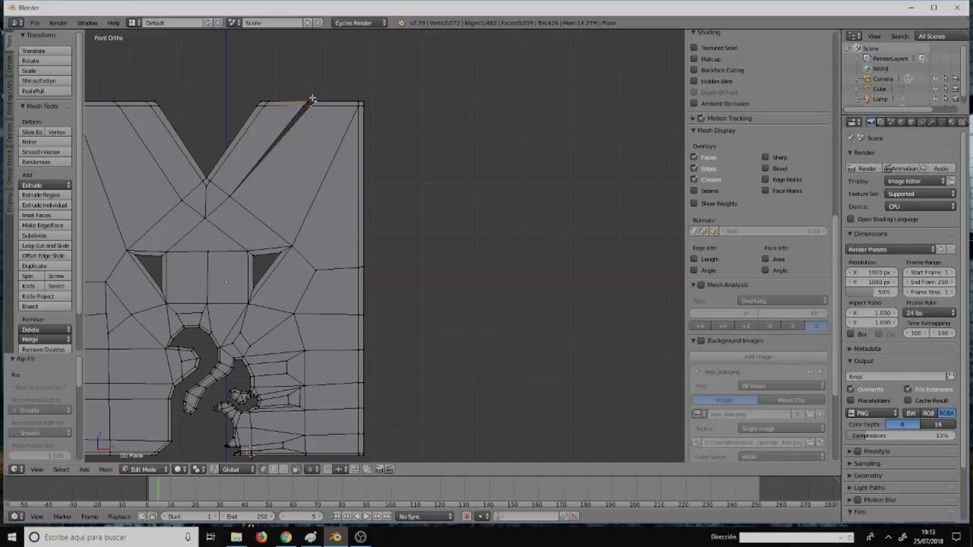
{"action": "key", "text": "ctrl+z"}
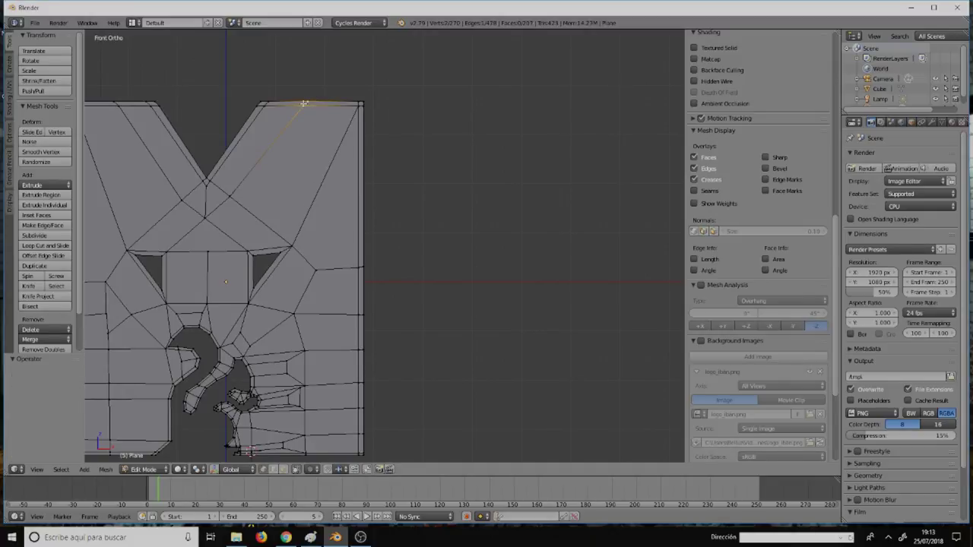
Step: Slide the top vertex along its edge, then scale both top vertices to 0 on X to align them
{"action": "key", "text": "shift+v"}
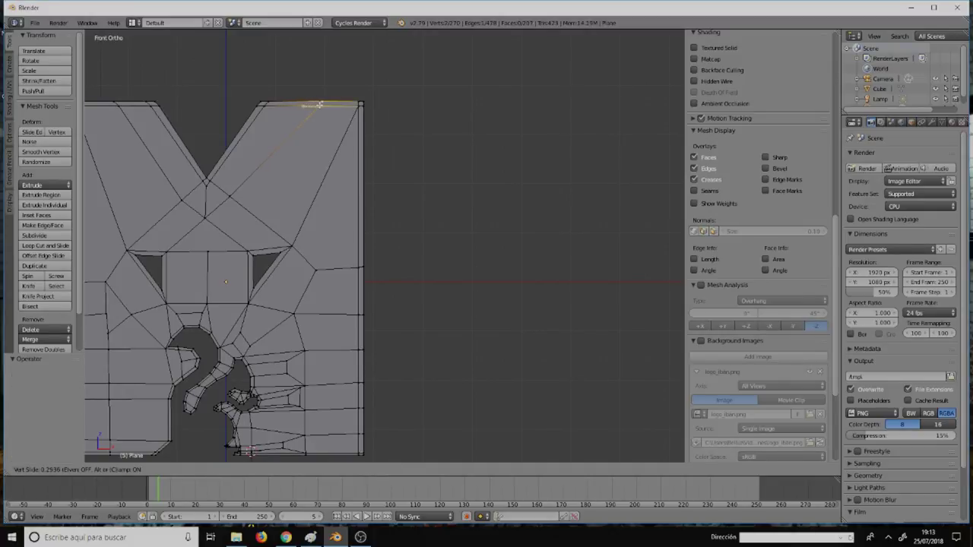
{"action": "left_click", "coordinate": [325, 111]}
{"action": "key", "text": "s"}
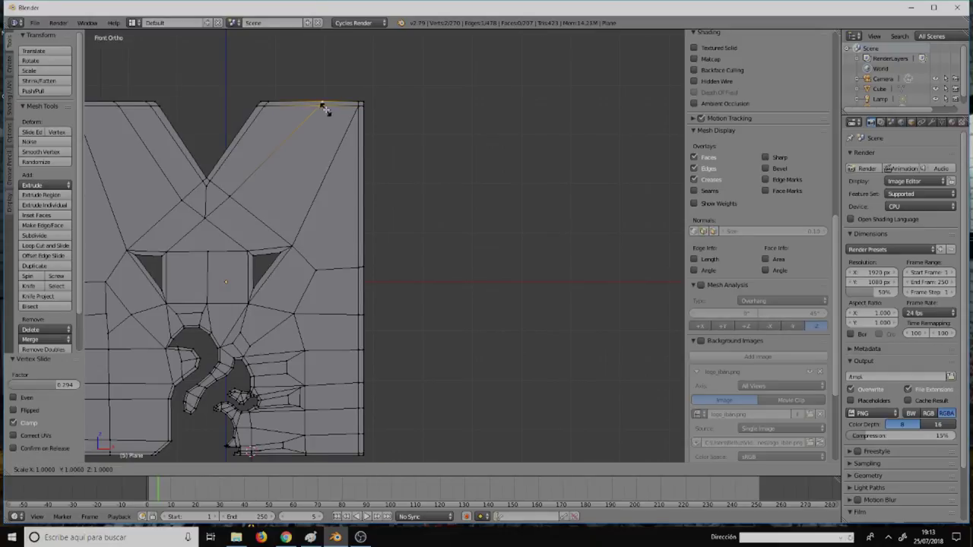
{"action": "key", "text": "x"}
{"action": "key", "text": "0"}
{"action": "key", "text": "Return"}
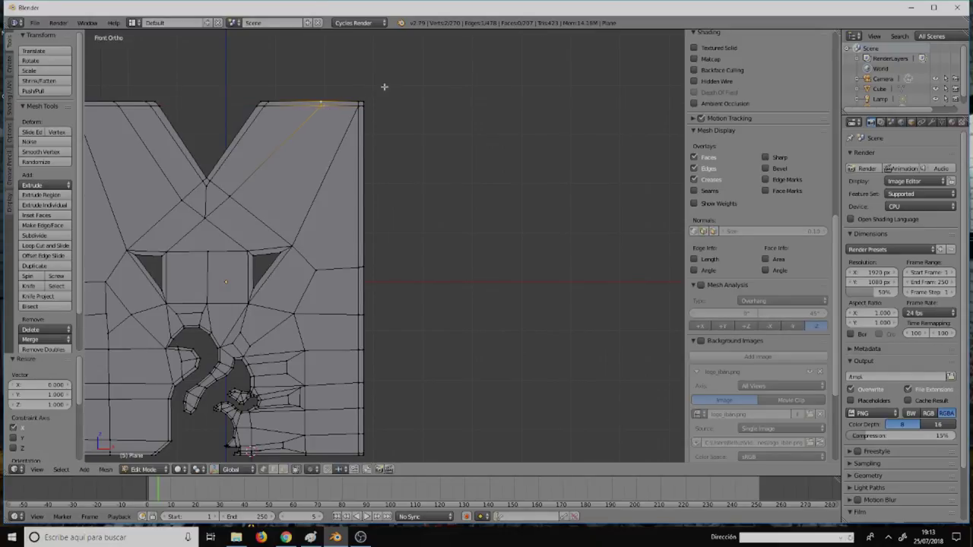
{"action": "scroll", "coordinate": [285, 138], "scroll_direction": "up", "scroll_amount": 1}
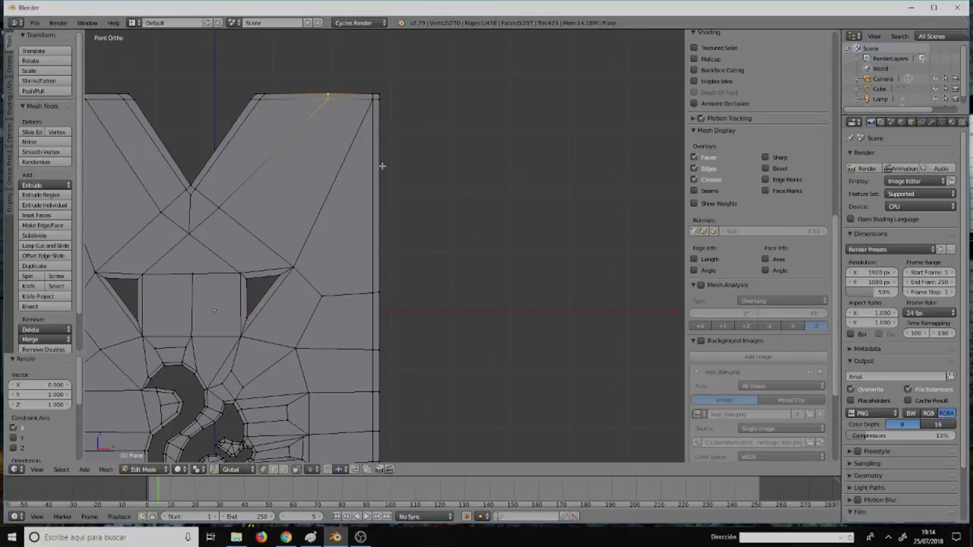
{"action": "scroll", "coordinate": [268, 152], "scroll_direction": "down", "scroll_amount": 6}
Step: Insert a centred edge loop along the inner diagonal of the M's V
{"action": "scroll", "coordinate": [213, 157], "scroll_direction": "up", "scroll_amount": 1}
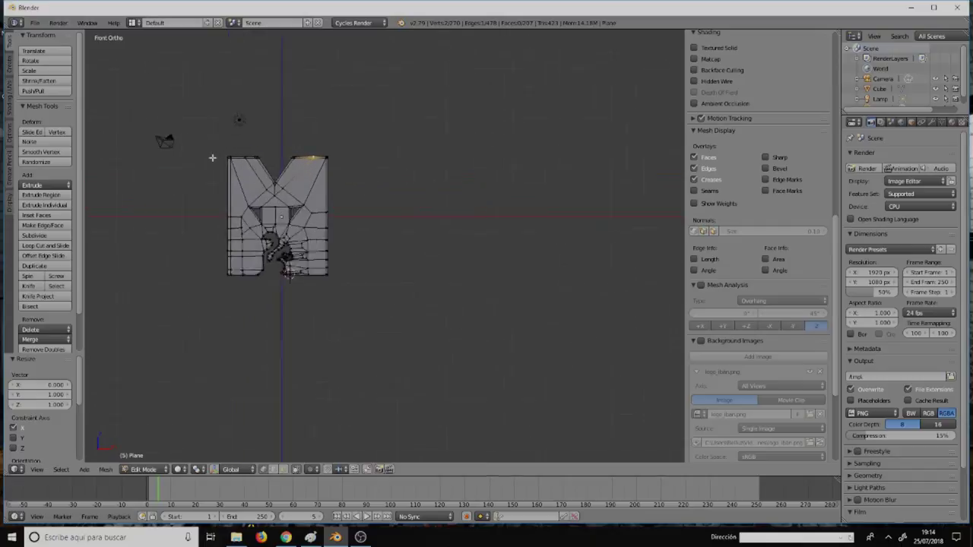
{"action": "scroll", "coordinate": [217, 161], "scroll_direction": "up", "scroll_amount": 4}
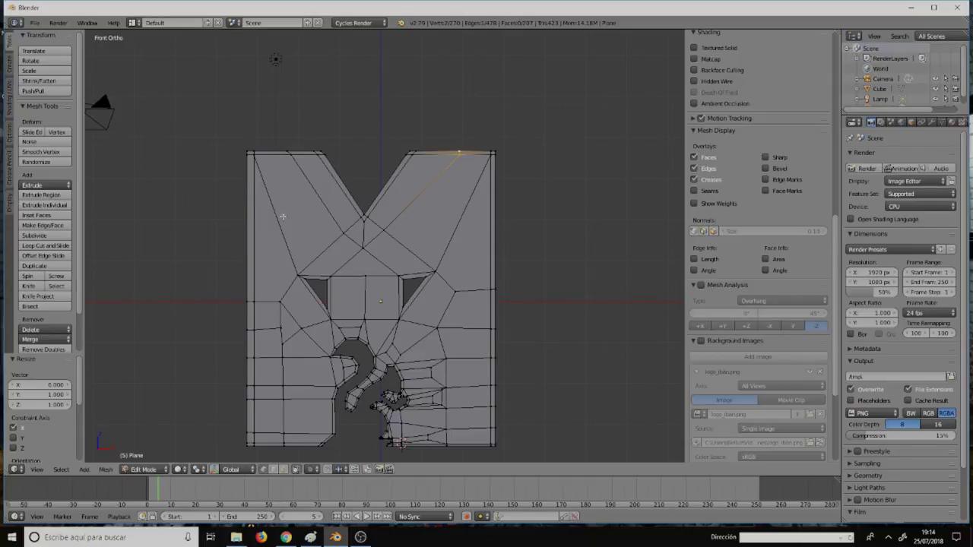
{"action": "middle_click_drag", "start_coordinate": [399, 229], "coordinate": [266, 204], "text": "shift"}
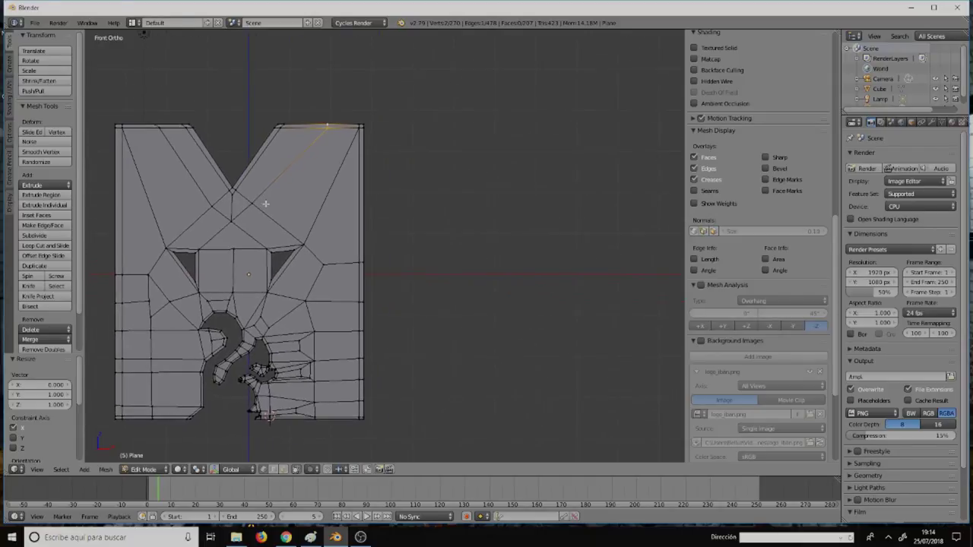
{"action": "scroll", "coordinate": [296, 159], "scroll_direction": "up", "scroll_amount": 3}
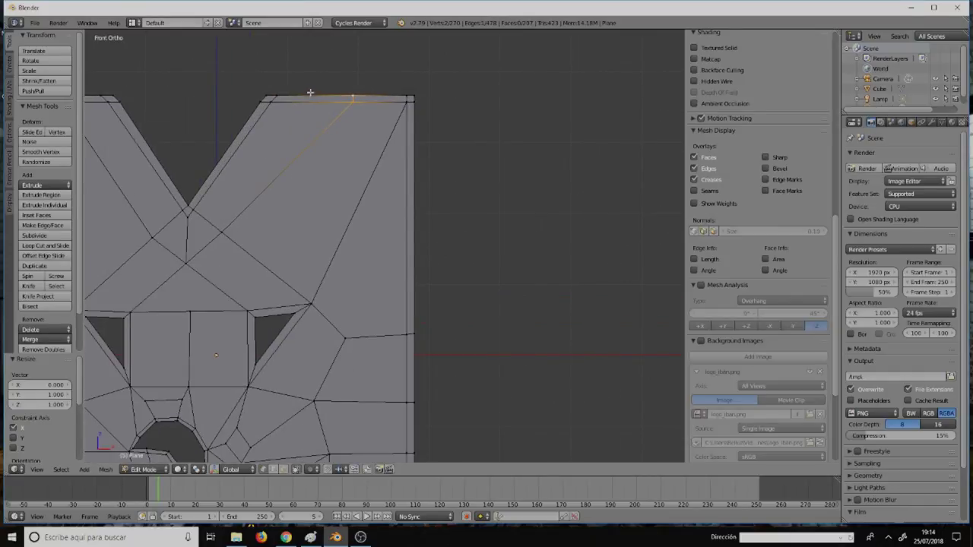
{"action": "key", "text": "ctrl+r"}
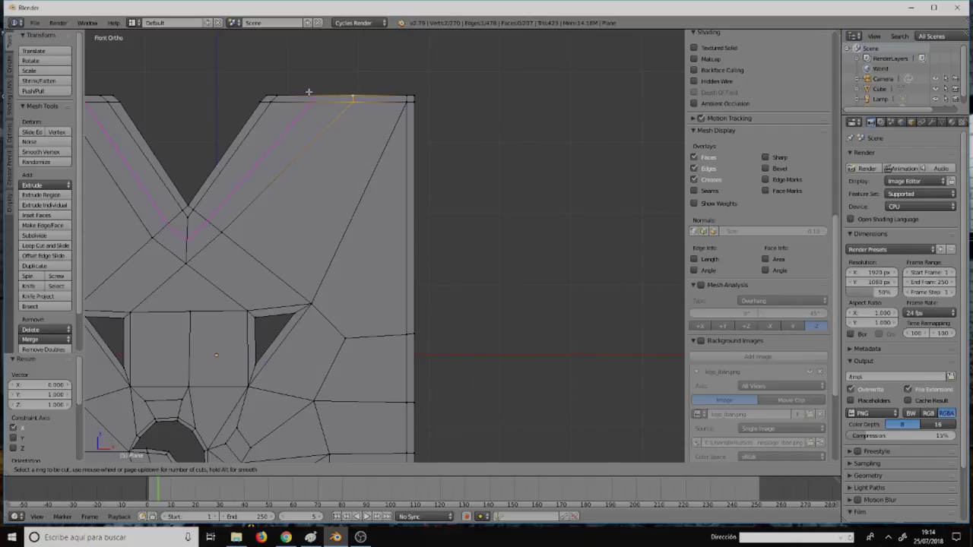
{"action": "left_click", "coordinate": [308, 92]}
{"action": "right_click", "coordinate": [308, 92]}
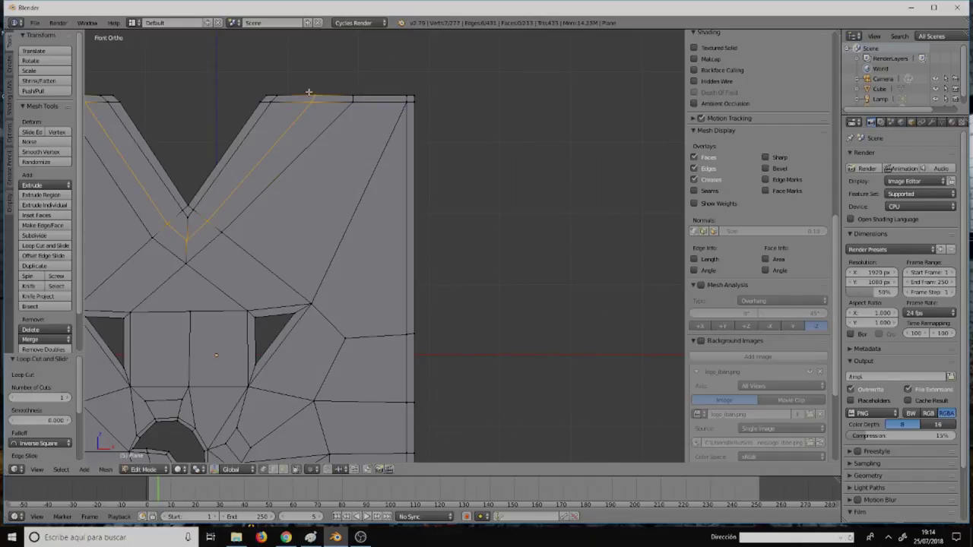
{"action": "scroll", "coordinate": [154, 135], "scroll_direction": "down", "scroll_amount": 4}
Step: Vertex-slide the top-left vertex beside the V to a factor of 0.163
{"action": "middle_click_drag", "start_coordinate": [147, 145], "coordinate": [334, 185], "text": "shift"}
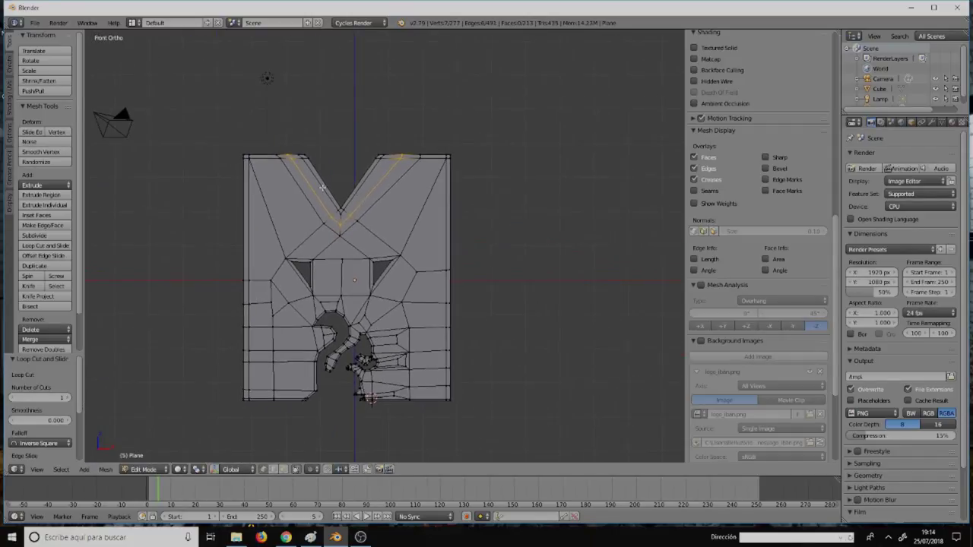
{"action": "right_click", "coordinate": [290, 152]}
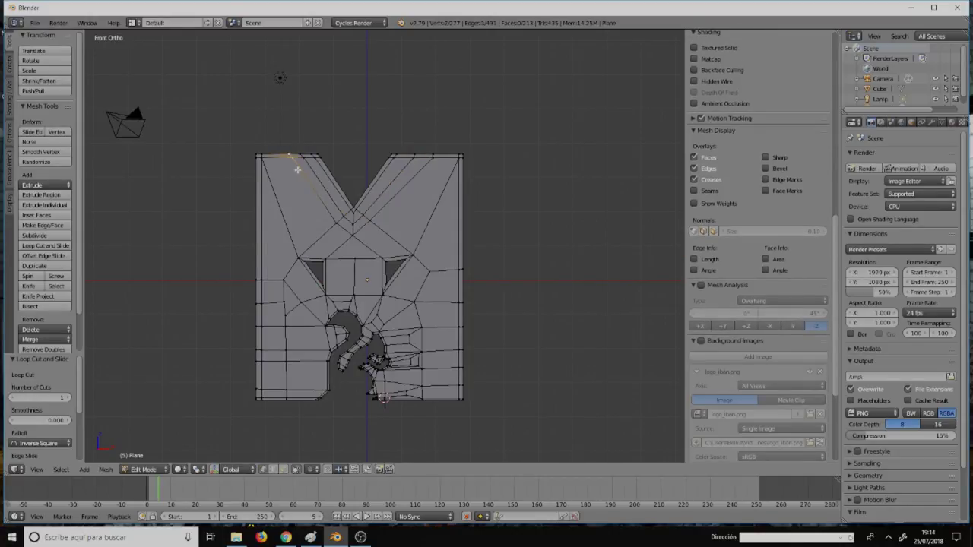
{"action": "key", "text": "shift+v"}
{"action": "left_click", "coordinate": [287, 174]}
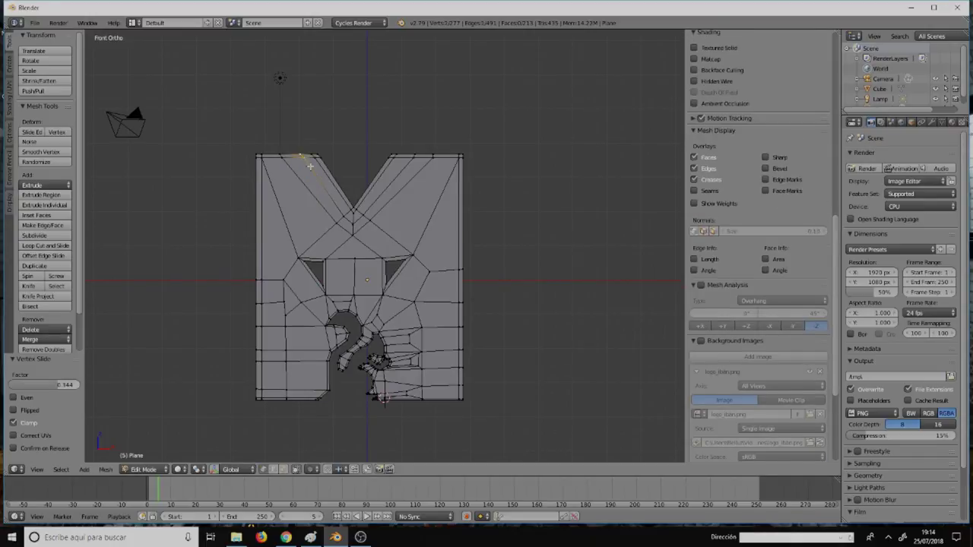
{"action": "key", "text": "shift+v"}
{"action": "left_click", "coordinate": [316, 192]}
{"action": "middle_click_drag", "start_coordinate": [297, 330], "coordinate": [278, 193], "text": "shift"}
Step: Slide the vertex on the M's bottom-left edge along that edge
{"action": "scroll", "coordinate": [277, 194], "scroll_direction": "up", "scroll_amount": 3}
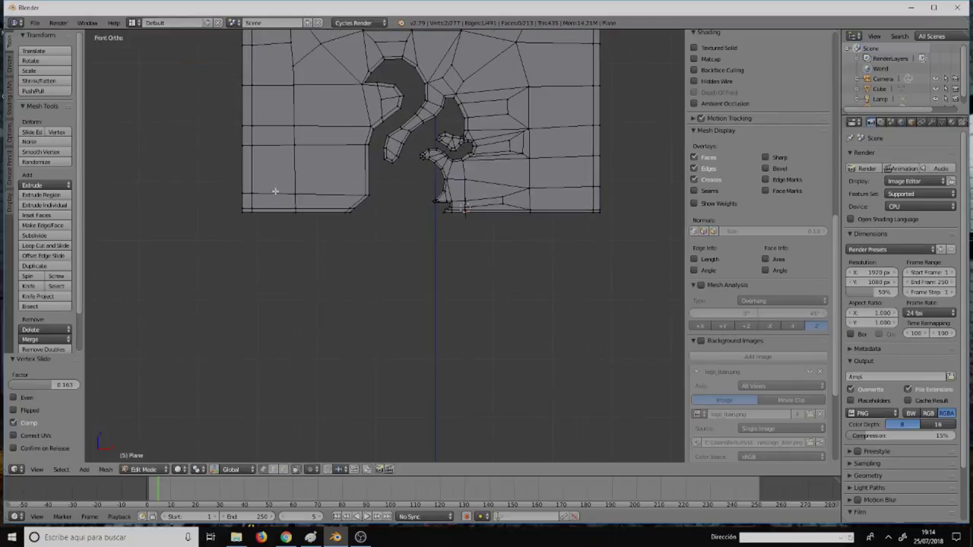
{"action": "middle_click_drag", "start_coordinate": [304, 173], "coordinate": [301, 173], "text": "shift"}
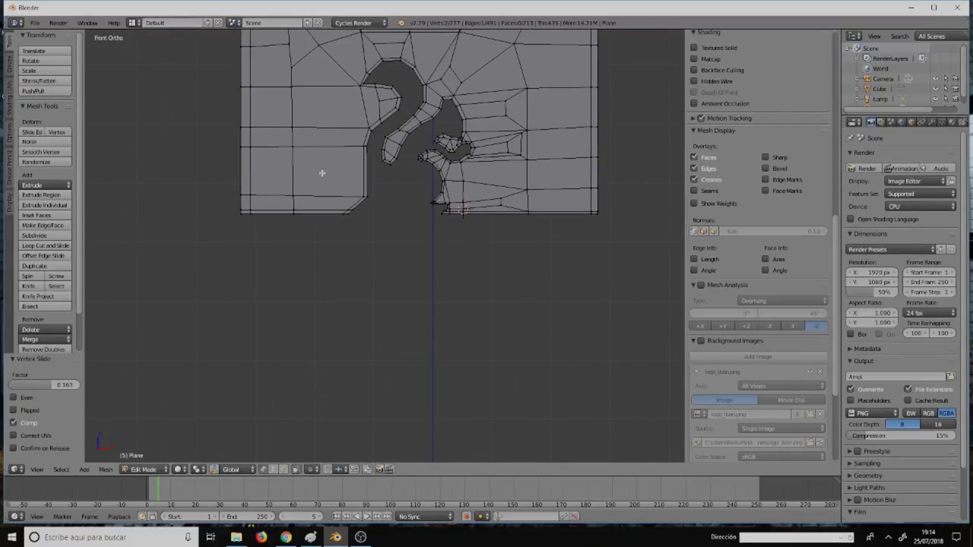
{"action": "right_click", "coordinate": [296, 215]}
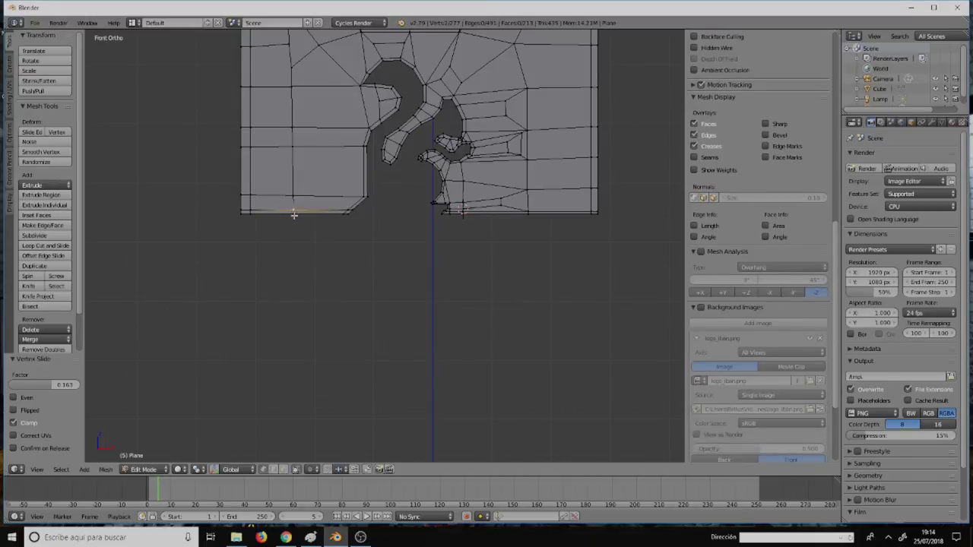
{"action": "key", "text": "shift+v"}
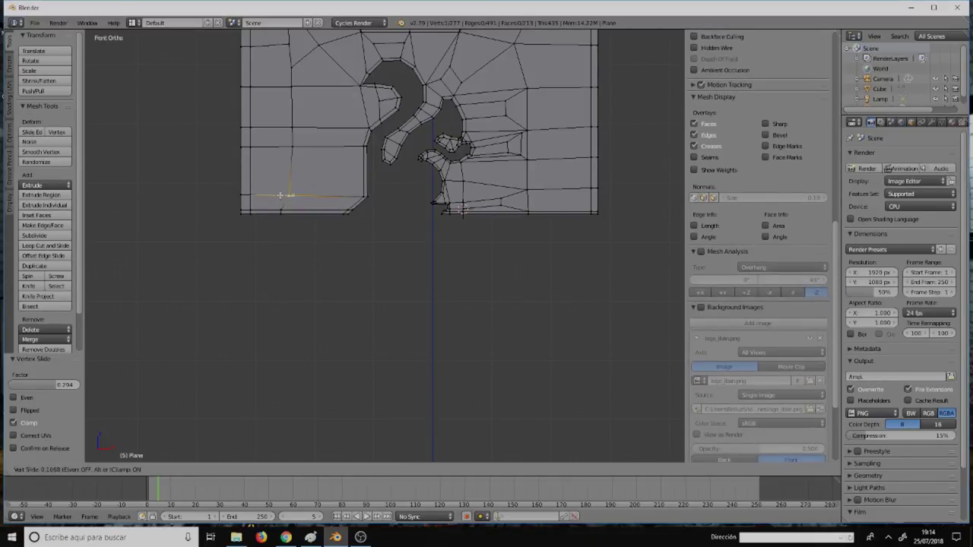
{"action": "left_click", "coordinate": [277, 196]}
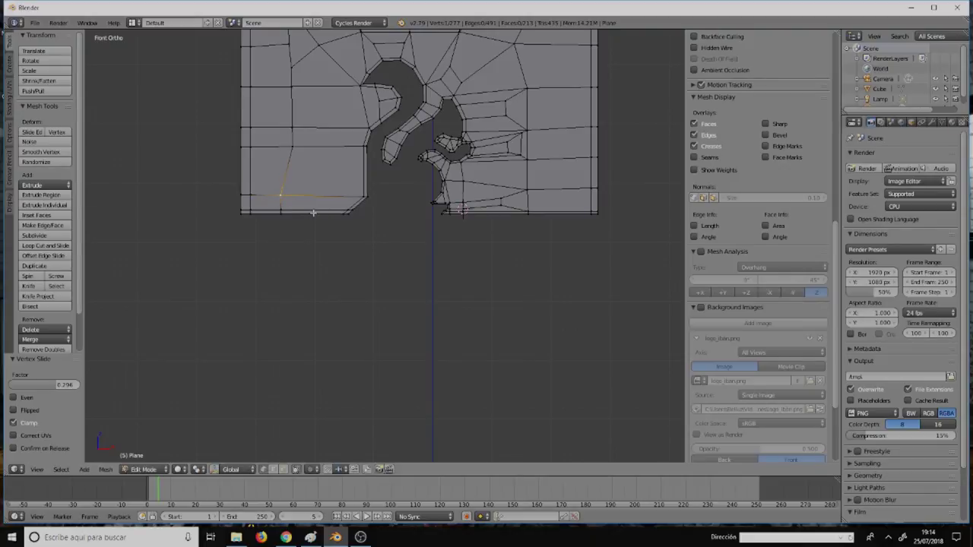
Step: Knife-cut a vertical line from the bottom edge up to the top of the lower-left leg
{"action": "key", "text": "k"}
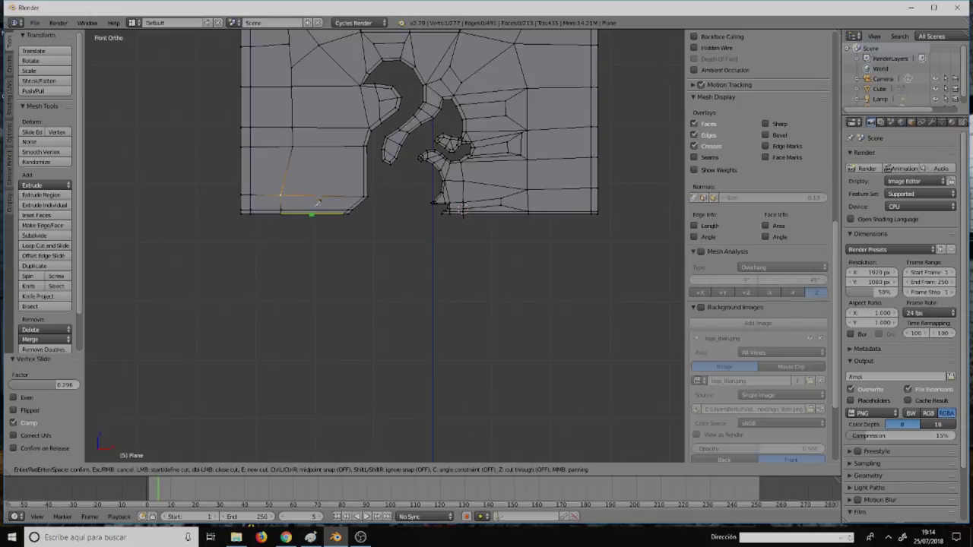
{"action": "left_click", "coordinate": [314, 210]}
{"action": "left_click", "coordinate": [320, 169]}
{"action": "left_click", "coordinate": [321, 44]}
{"action": "key", "text": "Return"}
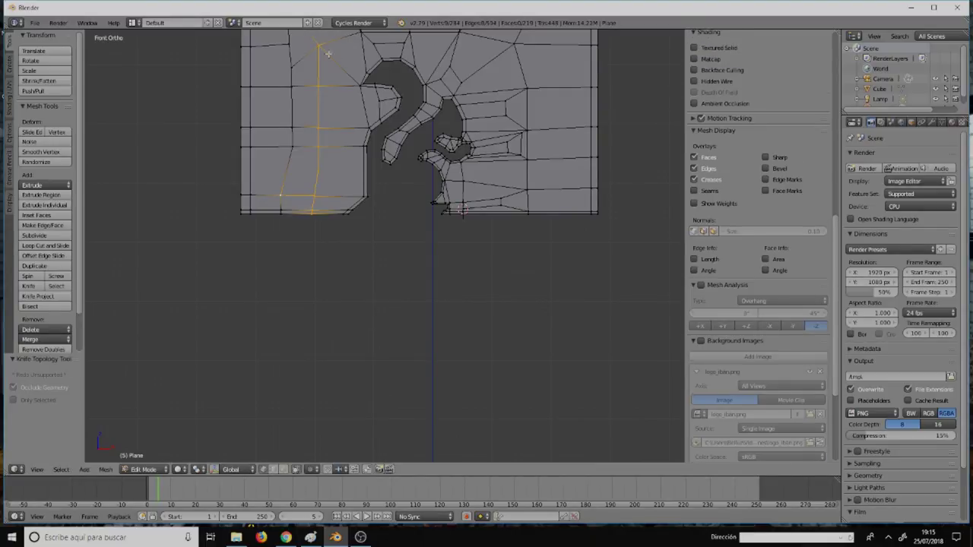
{"action": "scroll", "coordinate": [348, 114], "scroll_direction": "down", "scroll_amount": 2}
{"action": "scroll", "coordinate": [347, 104], "scroll_direction": "up", "scroll_amount": 2}
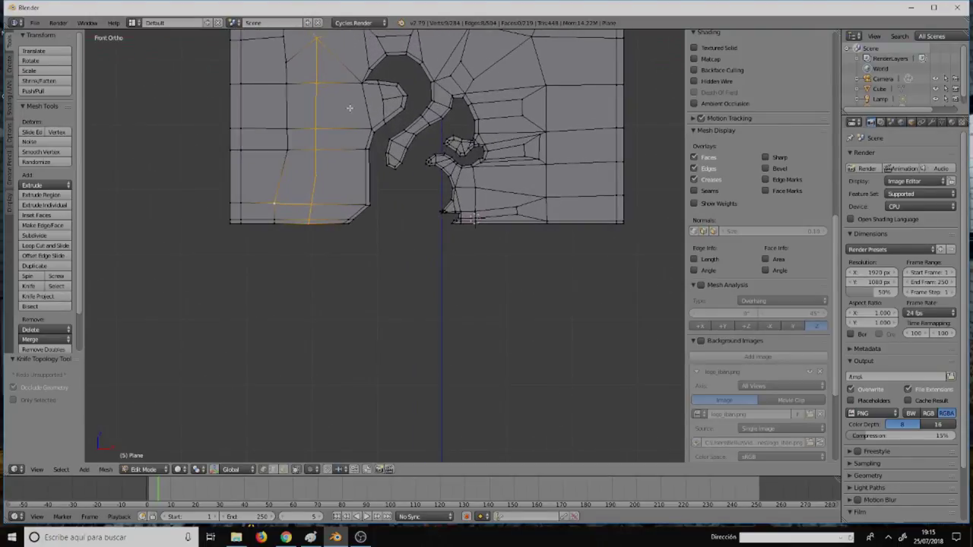
{"action": "middle_click_drag", "start_coordinate": [348, 100], "coordinate": [352, 179], "text": "shift"}
{"action": "scroll", "coordinate": [352, 179], "scroll_direction": "up", "scroll_amount": 1}
{"action": "scroll", "coordinate": [352, 179], "scroll_direction": "up", "scroll_amount": 2}
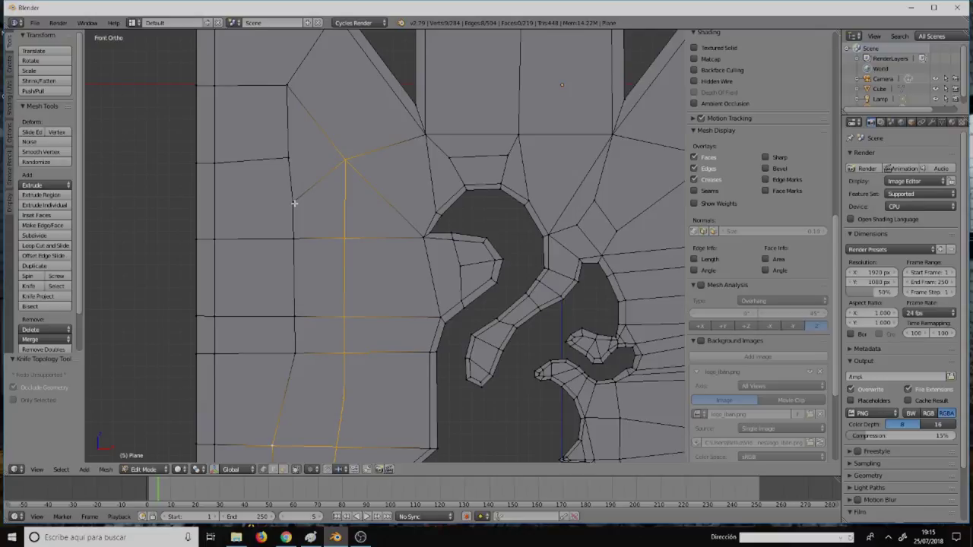
Step: Merge the two vertices left of the squirrel cut-out at the last one
{"action": "right_click", "coordinate": [288, 158]}
{"action": "key", "text": "alt+m"}
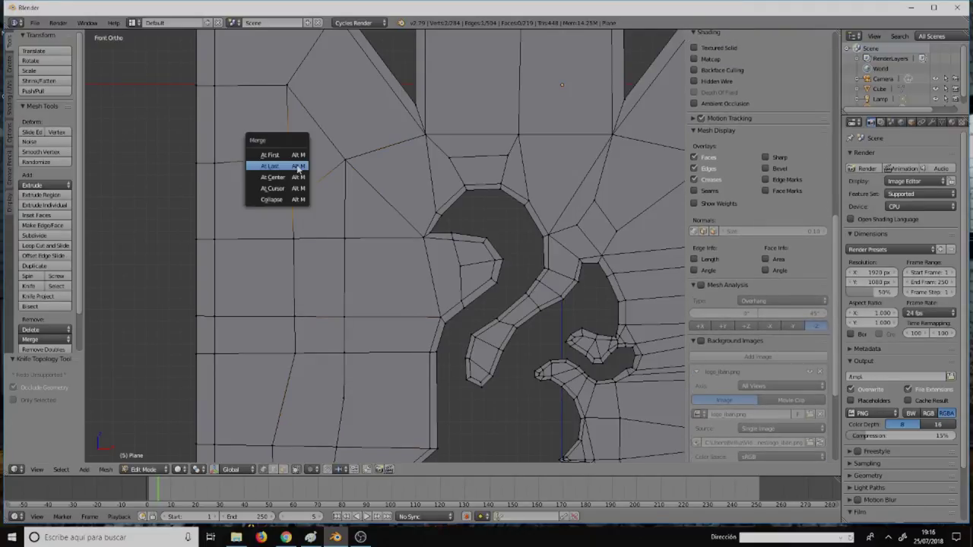
{"action": "left_click", "coordinate": [296, 163]}
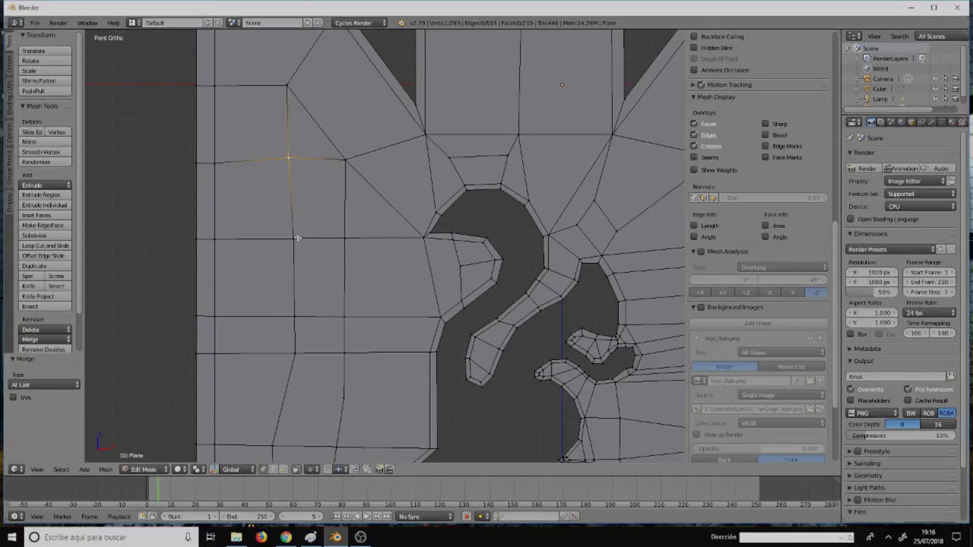
Step: Knife-cut a diagonal edge from the lower vertex to the upper-right vertex
{"action": "key", "text": "k"}
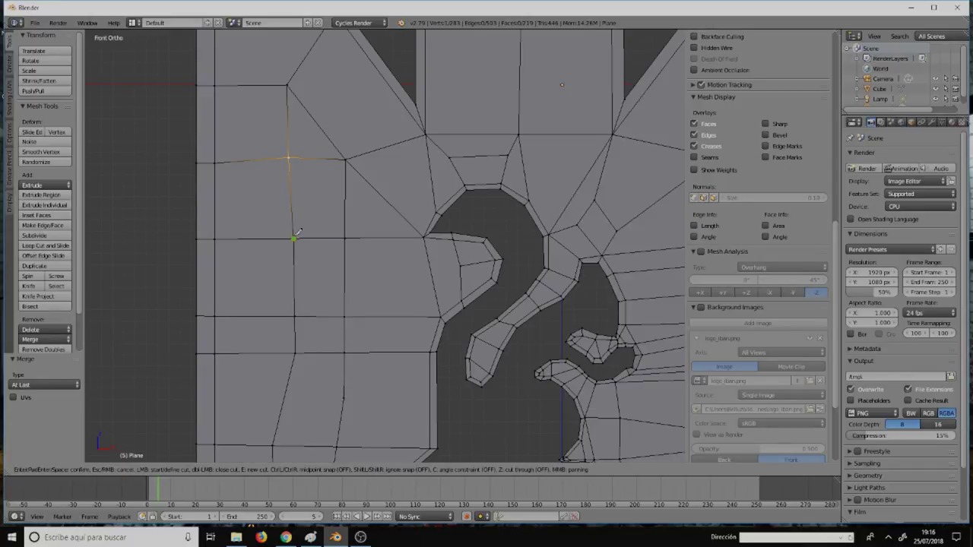
{"action": "left_click", "coordinate": [295, 237]}
{"action": "left_click", "coordinate": [346, 158]}
{"action": "key", "text": "Return"}
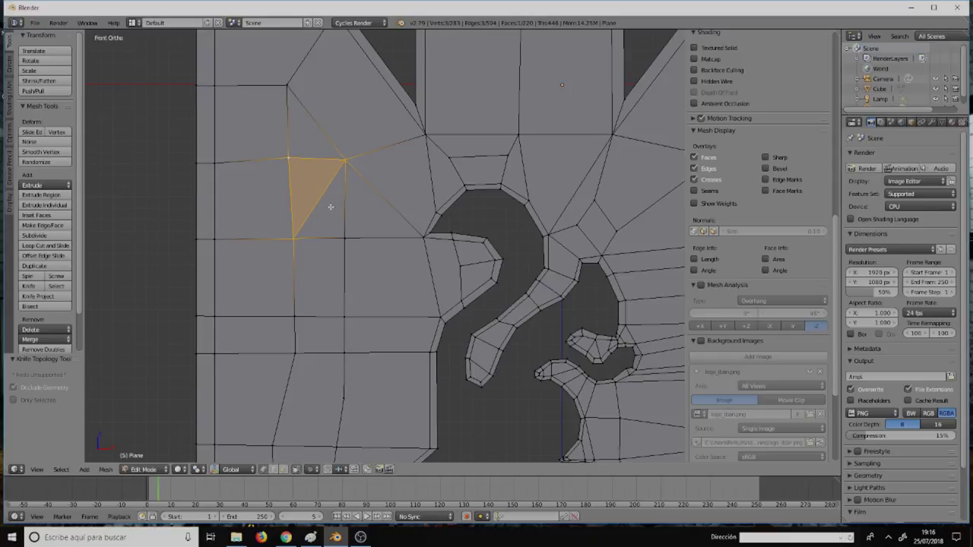
Step: Join pairs of adjacent triangles into single faces in face select mode
{"action": "key", "text": "ctrl+Tab"}
{"action": "left_click", "coordinate": [308, 226]}
{"action": "right_click", "coordinate": [353, 209], "text": "shift"}
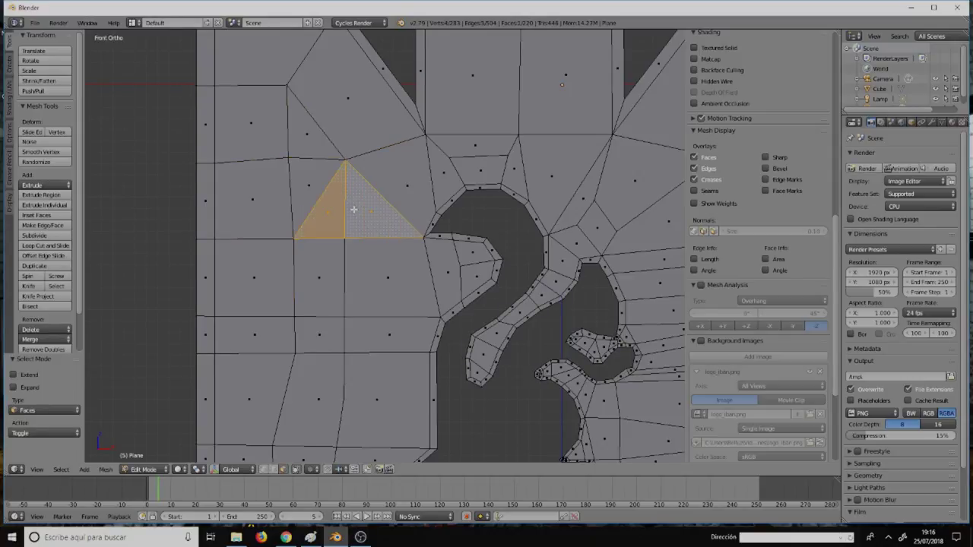
{"action": "key", "text": "f"}
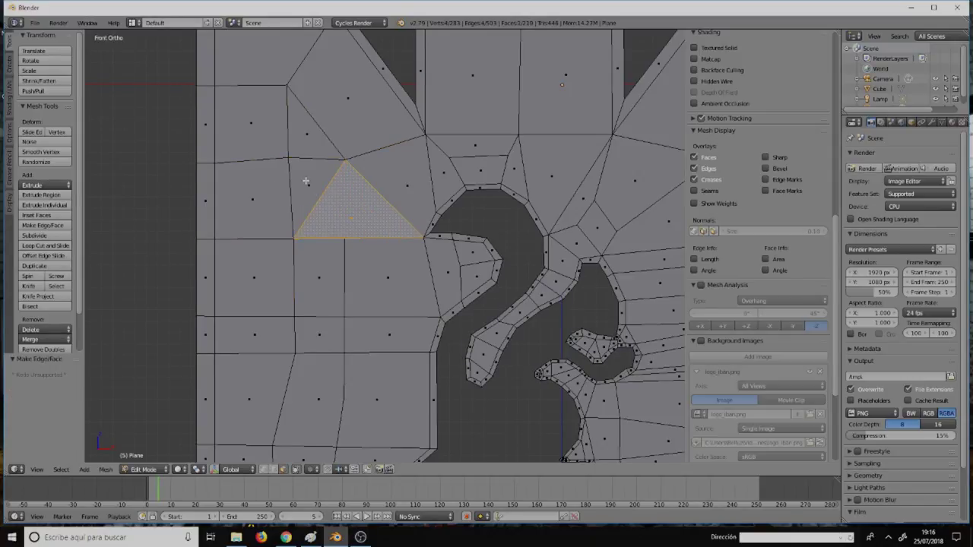
{"action": "right_click", "coordinate": [305, 181]}
{"action": "right_click", "coordinate": [304, 143], "text": "shift"}
{"action": "key", "text": "f"}
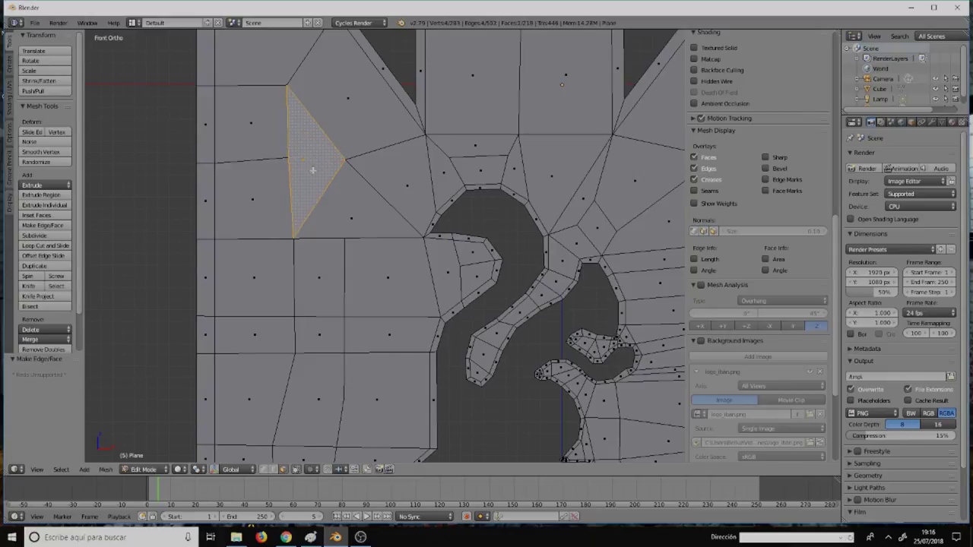
{"action": "right_click", "coordinate": [345, 210]}
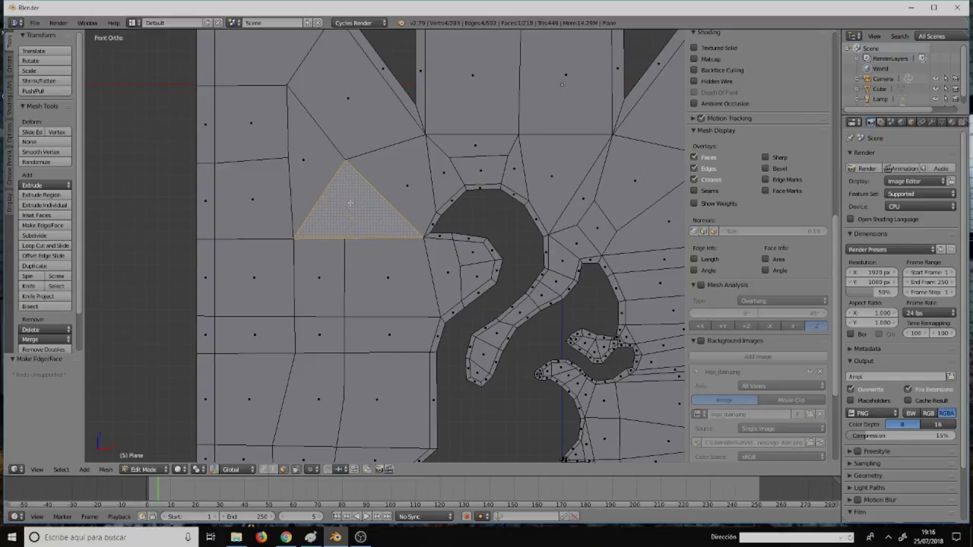
{"action": "scroll", "coordinate": [351, 203], "scroll_direction": "down", "scroll_amount": 5}
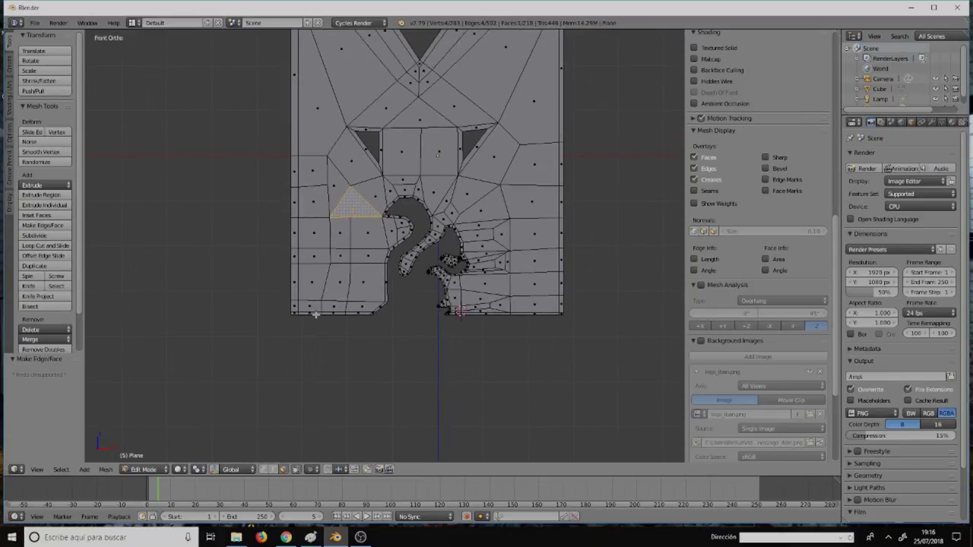
Step: In vertex select mode, slide a vertex on the logo's bottom edge along its edge
{"action": "middle_click_drag", "start_coordinate": [385, 207], "coordinate": [412, 344], "text": "shift"}
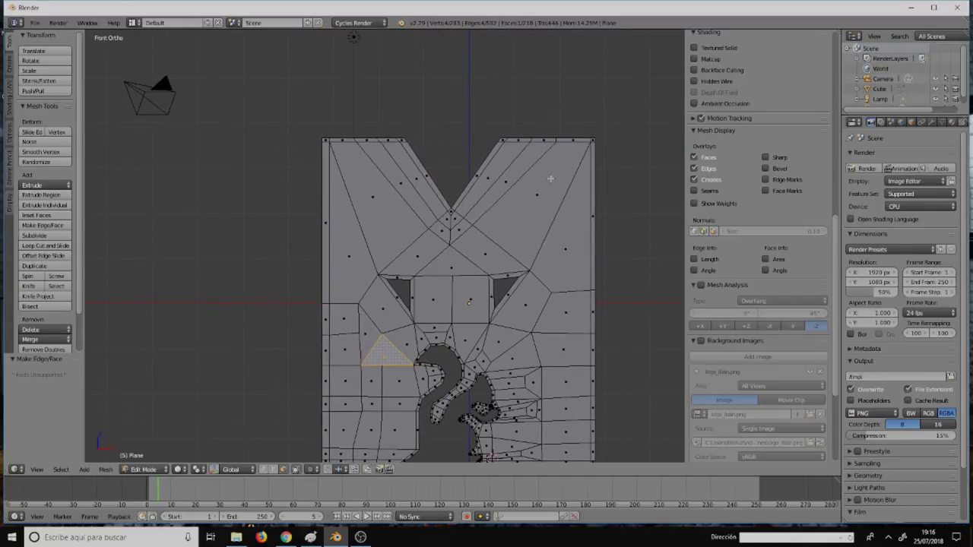
{"action": "middle_click_drag", "start_coordinate": [550, 178], "coordinate": [554, 69], "text": "shift"}
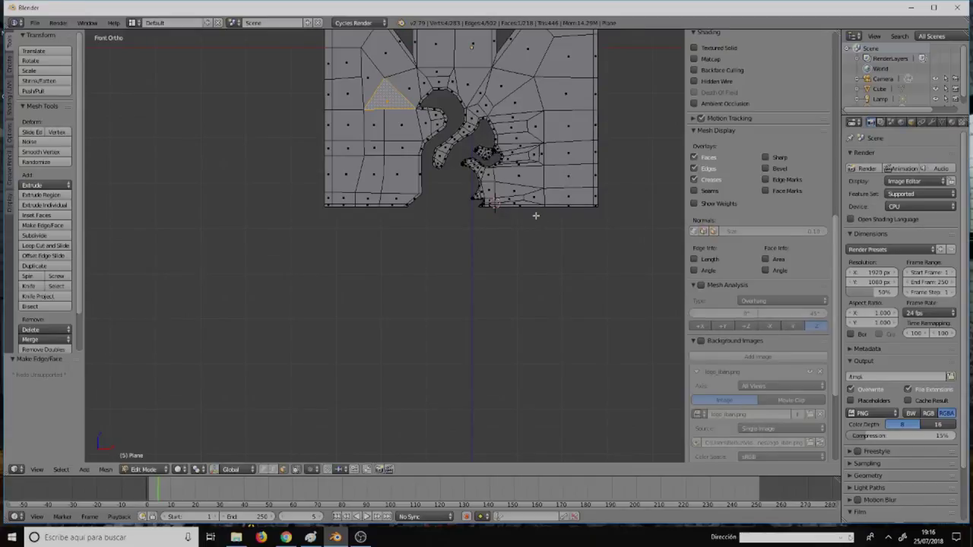
{"action": "scroll", "coordinate": [535, 215], "scroll_direction": "up", "scroll_amount": 4}
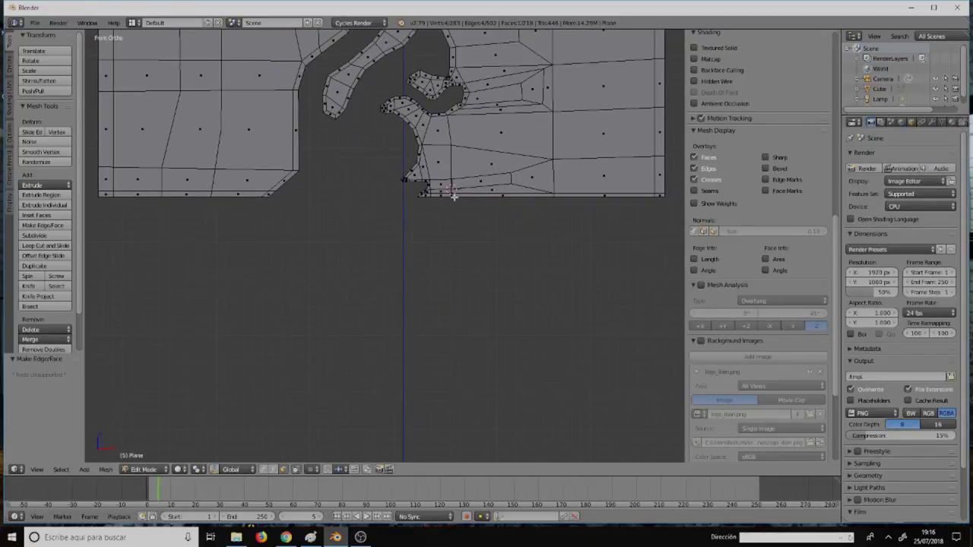
{"action": "scroll", "coordinate": [453, 215], "scroll_direction": "up", "scroll_amount": 5}
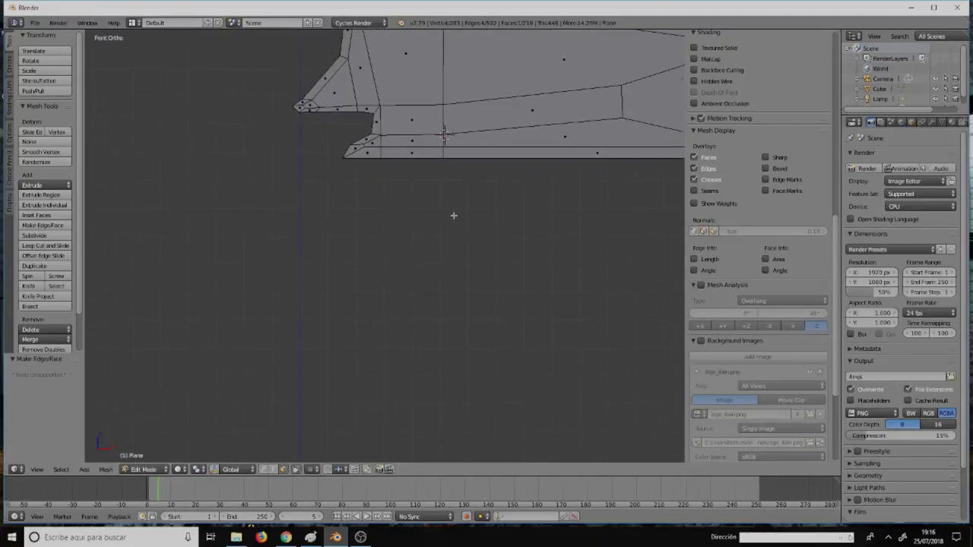
{"action": "key", "text": "ctrl+Tab"}
{"action": "left_click", "coordinate": [443, 159]}
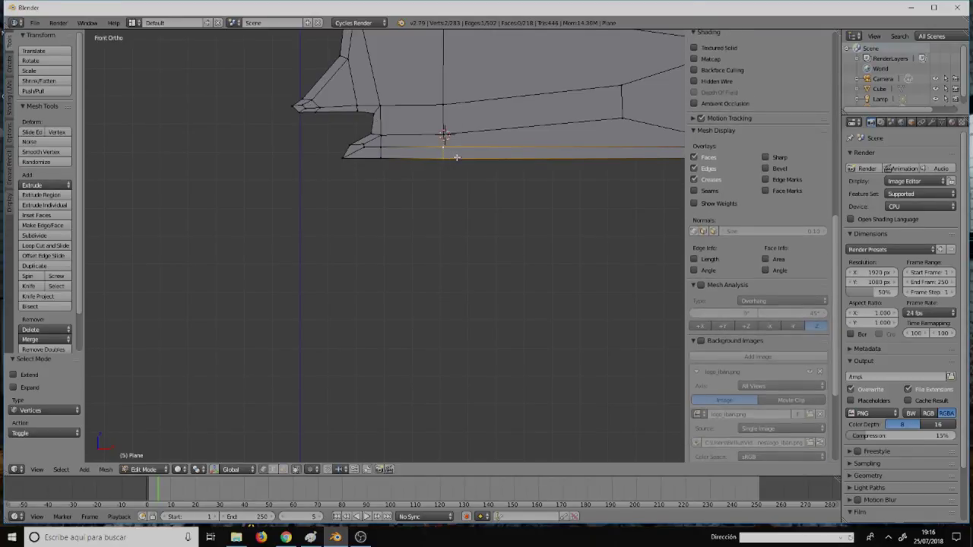
{"action": "key", "text": "shift+v"}
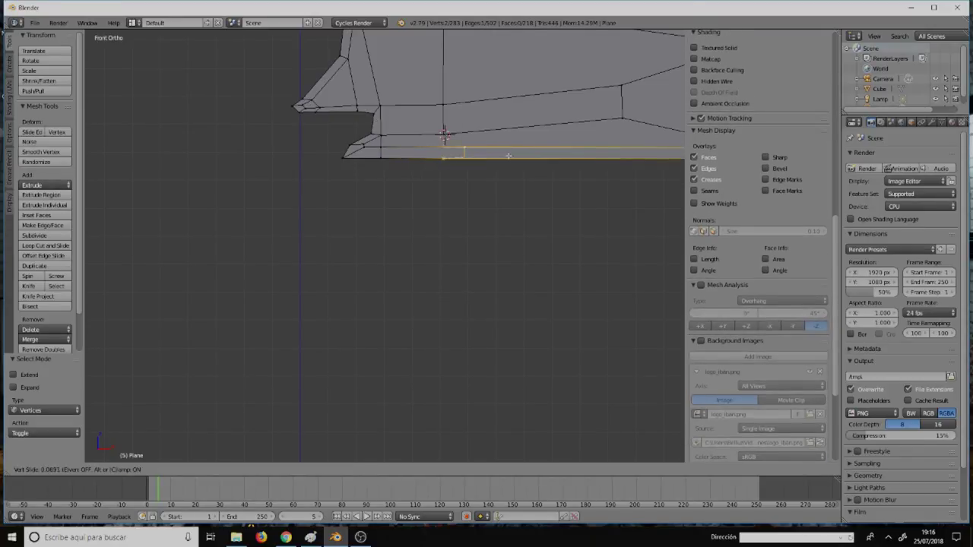
{"action": "left_click", "coordinate": [560, 157]}
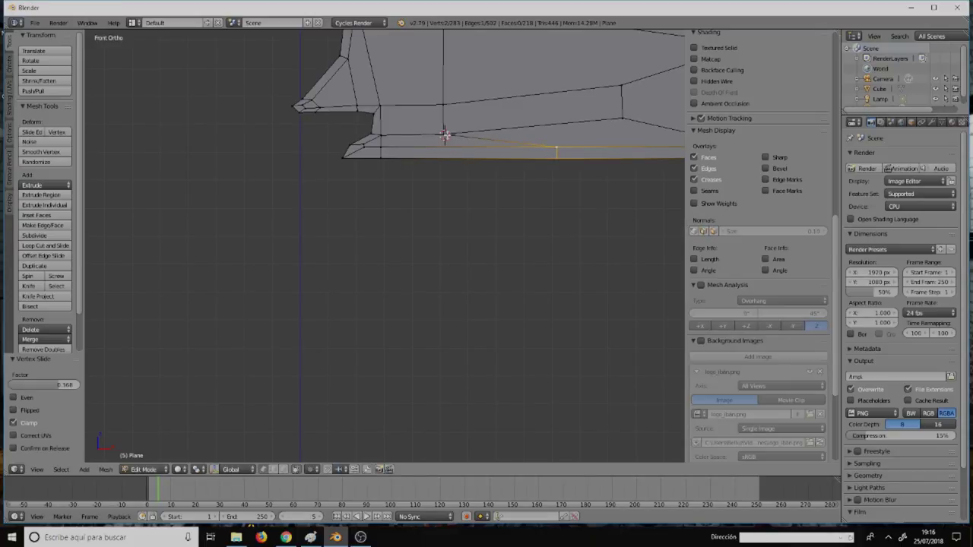
Step: Slide the vertex just above the bottom edge to a shorter offset
{"action": "right_click", "coordinate": [445, 104]}
{"action": "key", "text": "shift+v"}
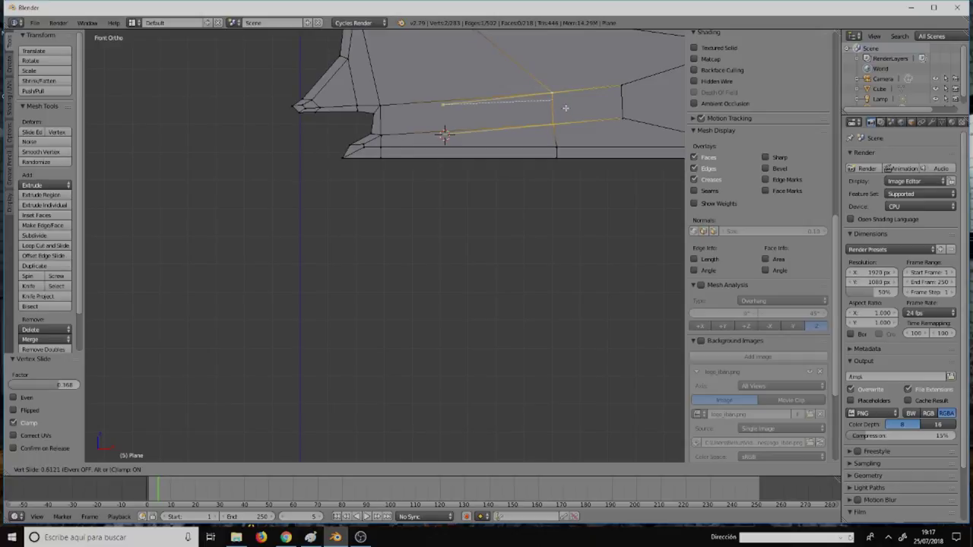
{"action": "left_click", "coordinate": [551, 94]}
{"action": "key", "text": "shift+v"}
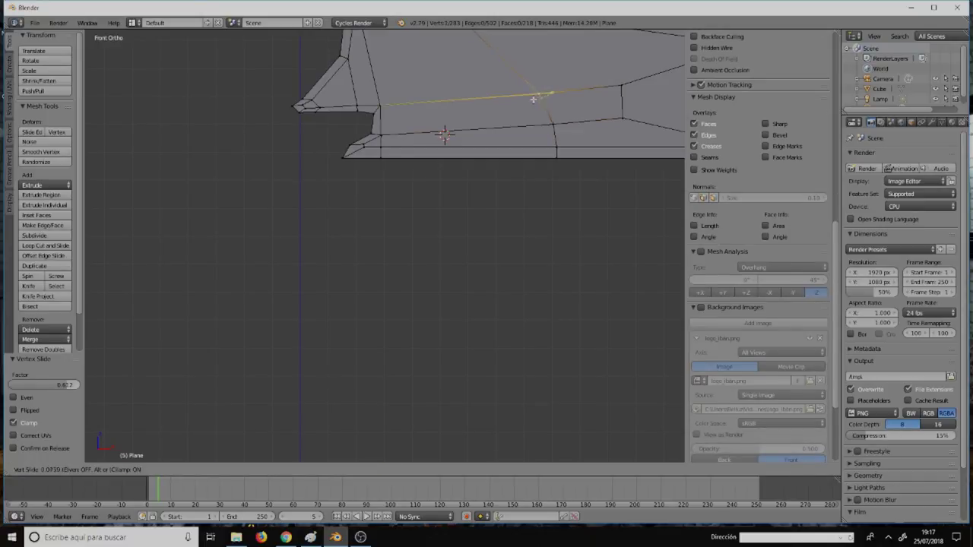
{"action": "left_click", "coordinate": [519, 105]}
{"action": "scroll", "coordinate": [545, 128], "scroll_direction": "down", "scroll_amount": 5}
{"action": "scroll", "coordinate": [545, 128], "scroll_direction": "down", "scroll_amount": 1}
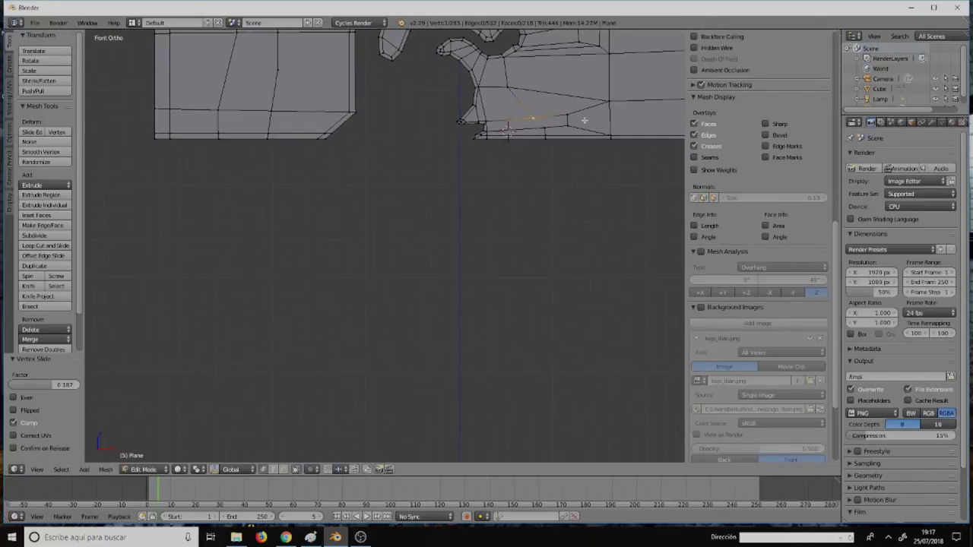
{"action": "scroll", "coordinate": [584, 121], "scroll_direction": "down", "scroll_amount": 1}
{"action": "scroll", "coordinate": [585, 121], "scroll_direction": "down", "scroll_amount": 1}
{"action": "scroll", "coordinate": [588, 123], "scroll_direction": "down", "scroll_amount": 1}
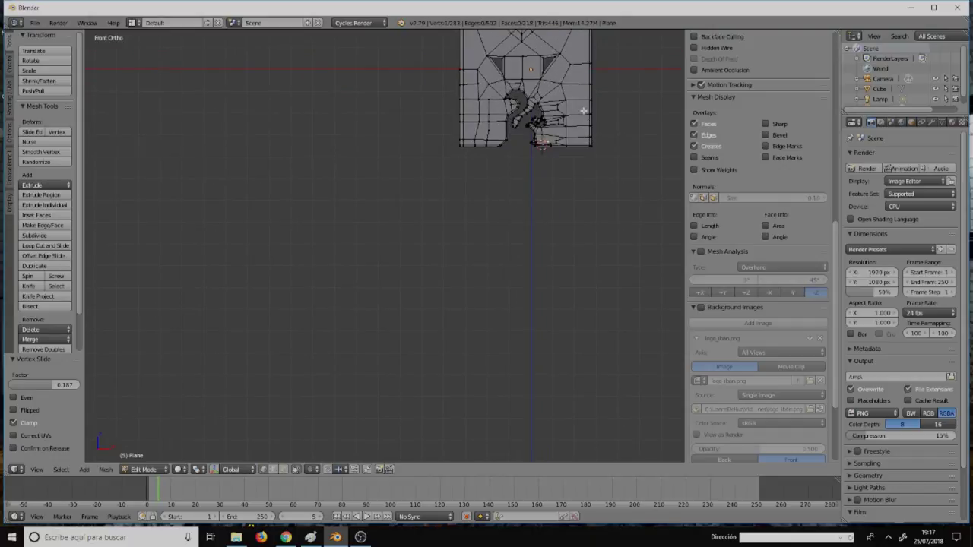
{"action": "scroll", "coordinate": [588, 123], "scroll_direction": "up", "scroll_amount": 4}
{"action": "mouse_move", "coordinate": [588, 123]}
{"action": "middle_mouse_down", "text": "shift"}
{"action": "mouse_move", "coordinate": [565, 323]}
{"action": "mouse_move", "coordinate": [477, 278]}
{"action": "middle_mouse_up", "text": "shift"}
{"action": "key", "text": "Tab"}
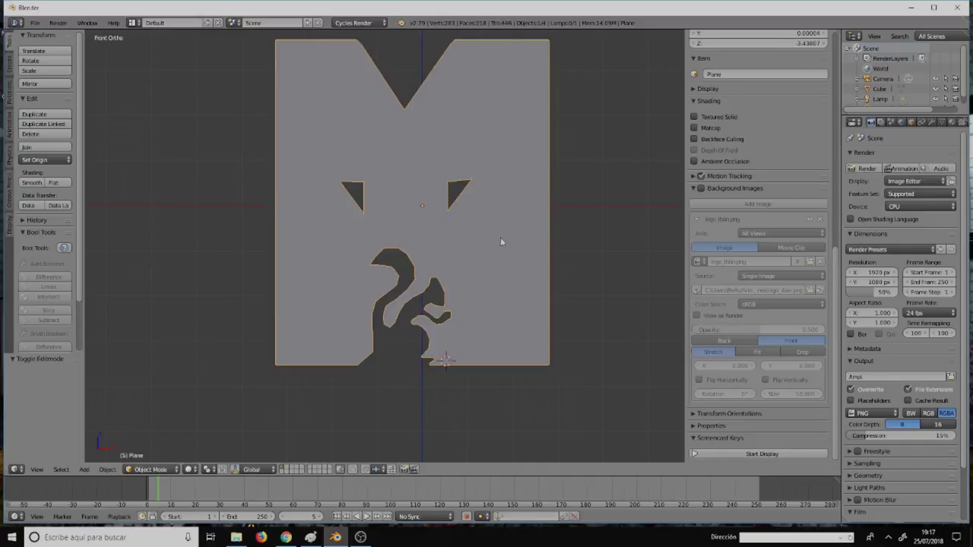
{"action": "mouse_move", "coordinate": [500, 237]}
{"action": "middle_mouse_down"}
{"action": "mouse_move", "coordinate": [503, 269]}
{"action": "mouse_move", "coordinate": [415, 270]}
{"action": "mouse_move", "coordinate": [483, 259]}
{"action": "middle_mouse_up"}
{"action": "key", "text": "Tab"}
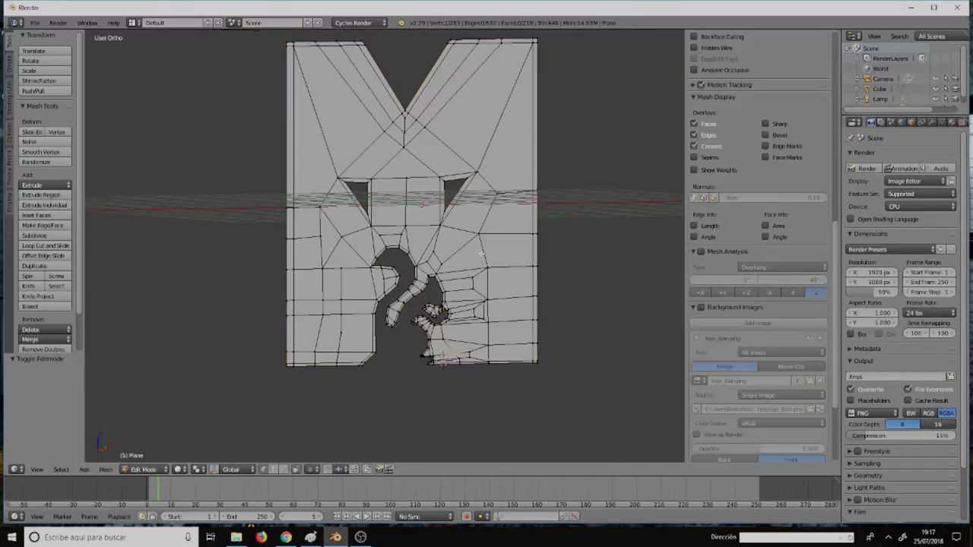
Step: Add a Subdivision Surface modifier to the plane from the Modifiers tab
{"action": "left_click", "coordinate": [934, 124]}
{"action": "left_click", "coordinate": [920, 156]}
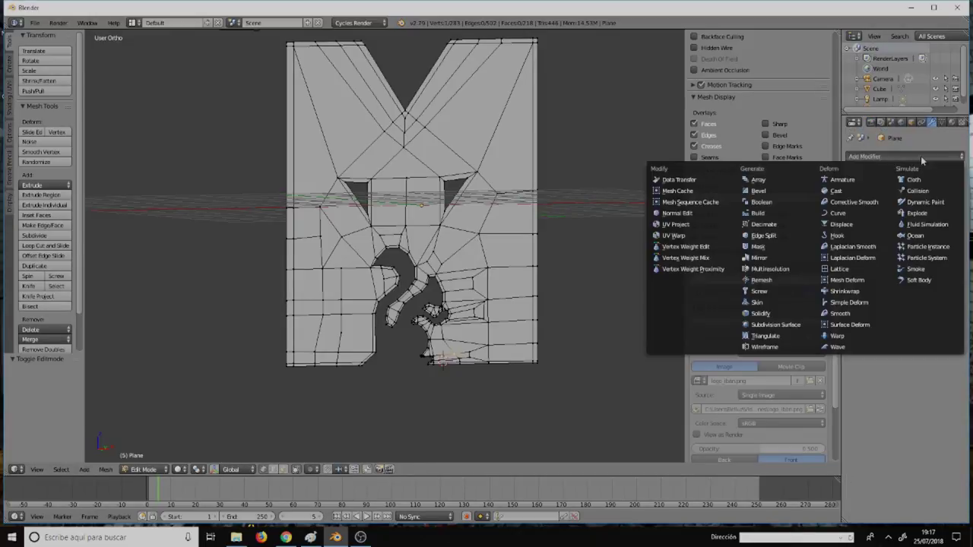
{"action": "left_click", "coordinate": [787, 325]}
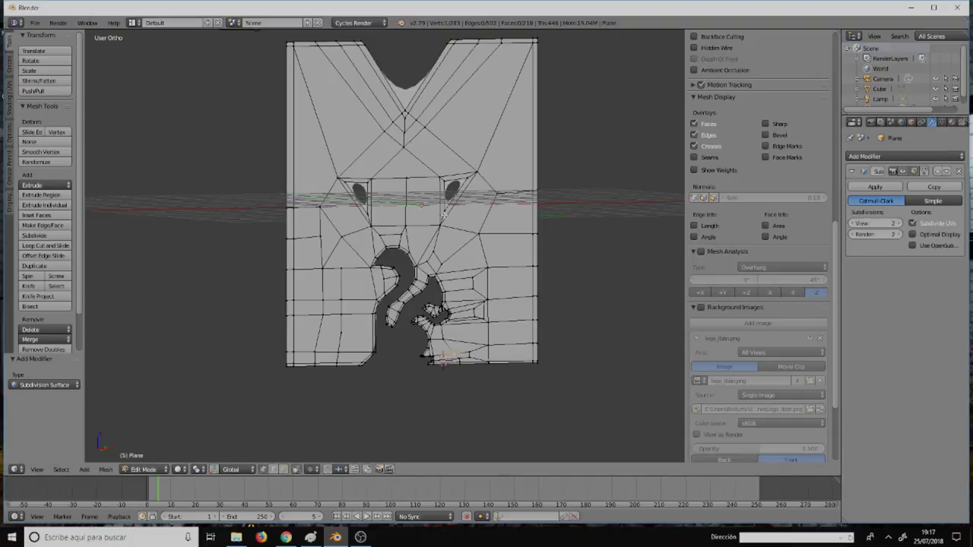
Step: Inspect the smoothed plate in Object Mode from the front view, then return to Edit Mode
{"action": "key", "text": "Tab"}
{"action": "mouse_move", "coordinate": [492, 227]}
{"action": "middle_mouse_down"}
{"action": "mouse_move", "coordinate": [426, 228]}
{"action": "mouse_move", "coordinate": [535, 213]}
{"action": "mouse_move", "coordinate": [577, 176]}
{"action": "mouse_move", "coordinate": [486, 152]}
{"action": "mouse_move", "coordinate": [495, 234]}
{"action": "mouse_move", "coordinate": [398, 206]}
{"action": "mouse_move", "coordinate": [377, 210]}
{"action": "mouse_move", "coordinate": [451, 206]}
{"action": "mouse_move", "coordinate": [441, 202]}
{"action": "middle_mouse_up"}
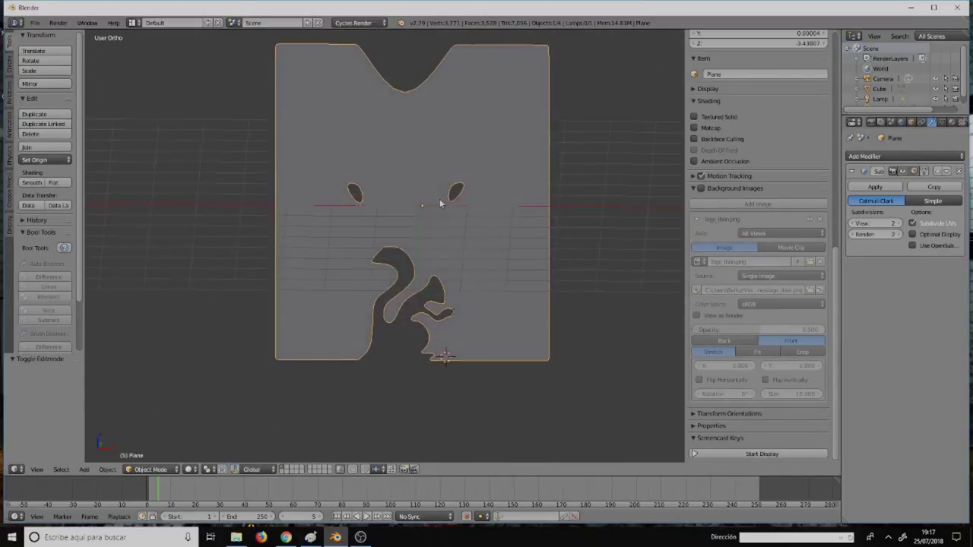
{"action": "mouse_move", "coordinate": [363, 195]}
{"action": "middle_mouse_down"}
{"action": "mouse_move", "coordinate": [332, 196]}
{"action": "mouse_move", "coordinate": [400, 195]}
{"action": "middle_mouse_up"}
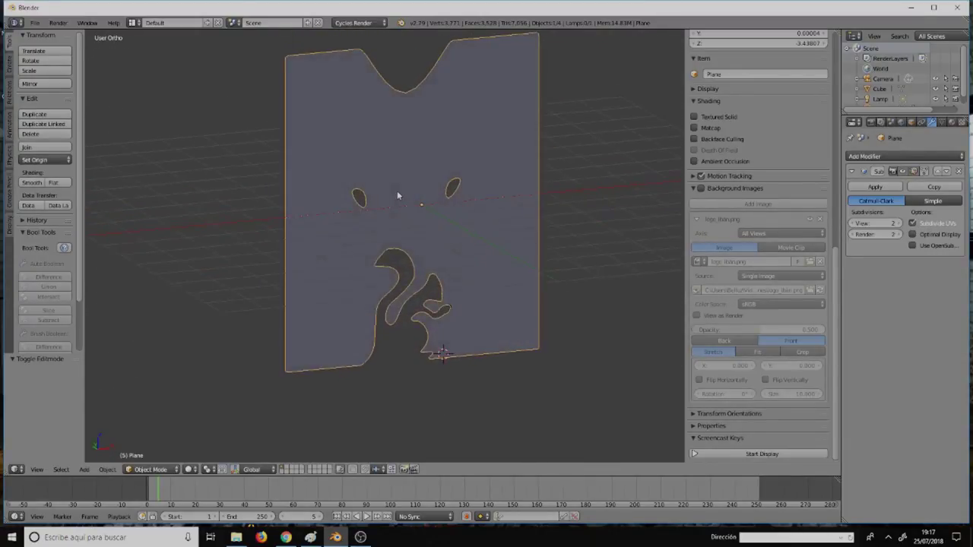
{"action": "mouse_move", "coordinate": [598, 211]}
{"action": "middle_mouse_down"}
{"action": "mouse_move", "coordinate": [478, 200]}
{"action": "mouse_move", "coordinate": [576, 202]}
{"action": "middle_mouse_up"}
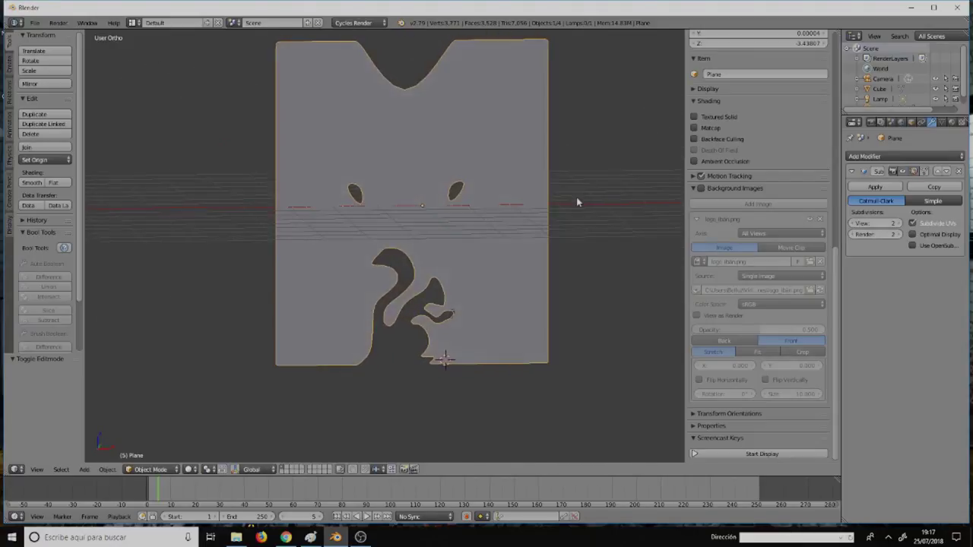
{"action": "key", "text": "KP_1"}
{"action": "scroll", "coordinate": [462, 281], "scroll_direction": "up", "scroll_amount": 4}
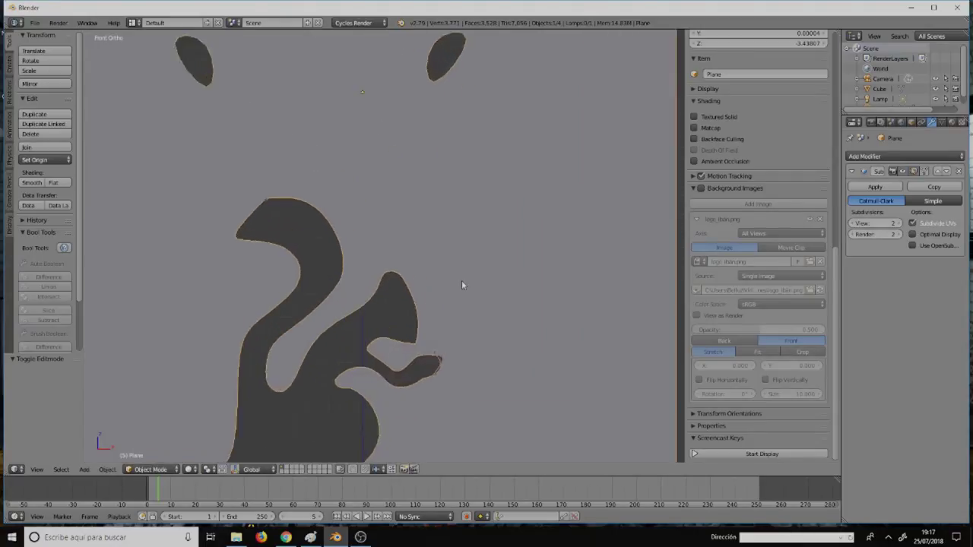
{"action": "scroll", "coordinate": [381, 286], "scroll_direction": "up", "scroll_amount": 2}
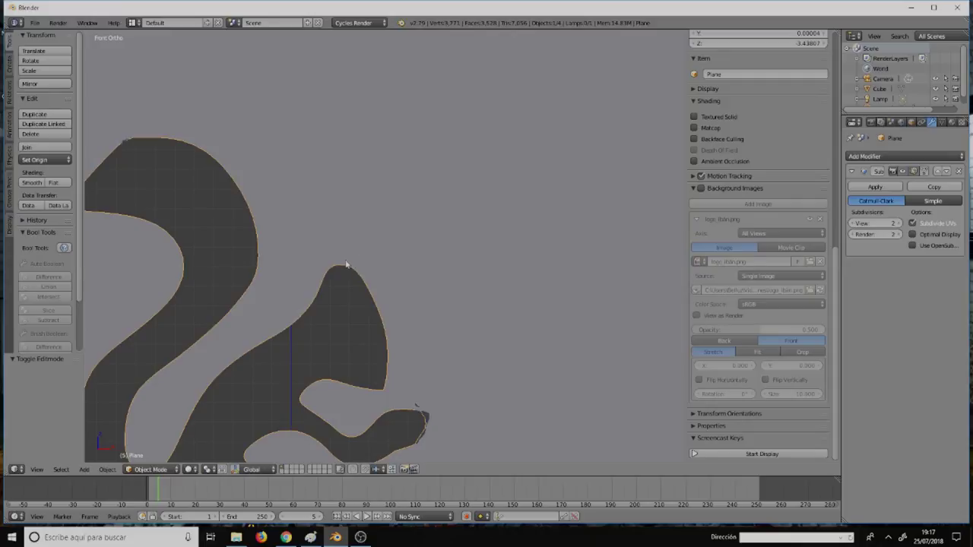
{"action": "key", "text": "Tab"}
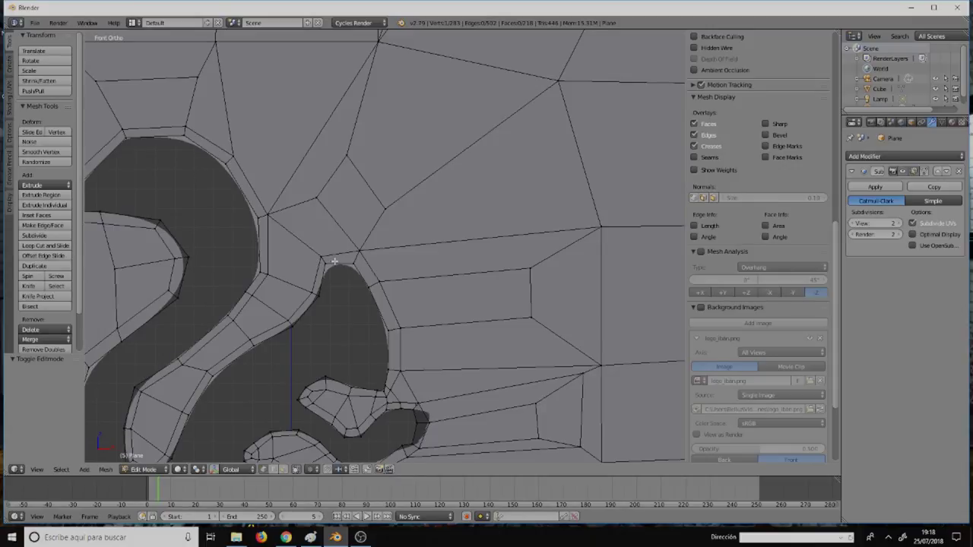
Step: Knife-cut extra edges around the squirrel's head tip and check the smoothed outline in Object Mode
{"action": "key", "text": "k"}
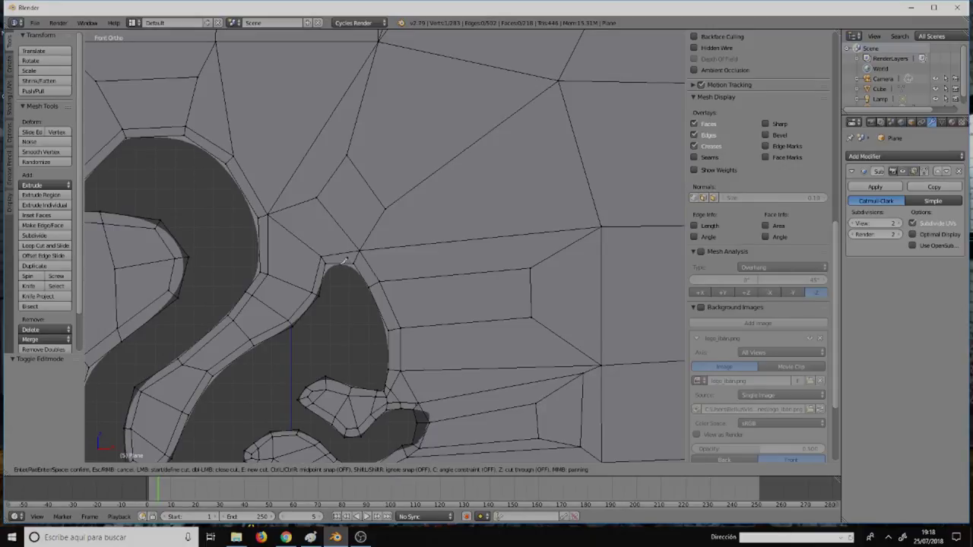
{"action": "left_click", "coordinate": [341, 260]}
{"action": "left_click", "coordinate": [316, 230]}
{"action": "left_click", "coordinate": [298, 266]}
{"action": "left_click", "coordinate": [316, 230]}
{"action": "left_click", "coordinate": [316, 198]}
{"action": "key", "text": "e"}
{"action": "left_click", "coordinate": [299, 267]}
{"action": "left_click", "coordinate": [275, 267]}
{"action": "key", "text": "Return"}
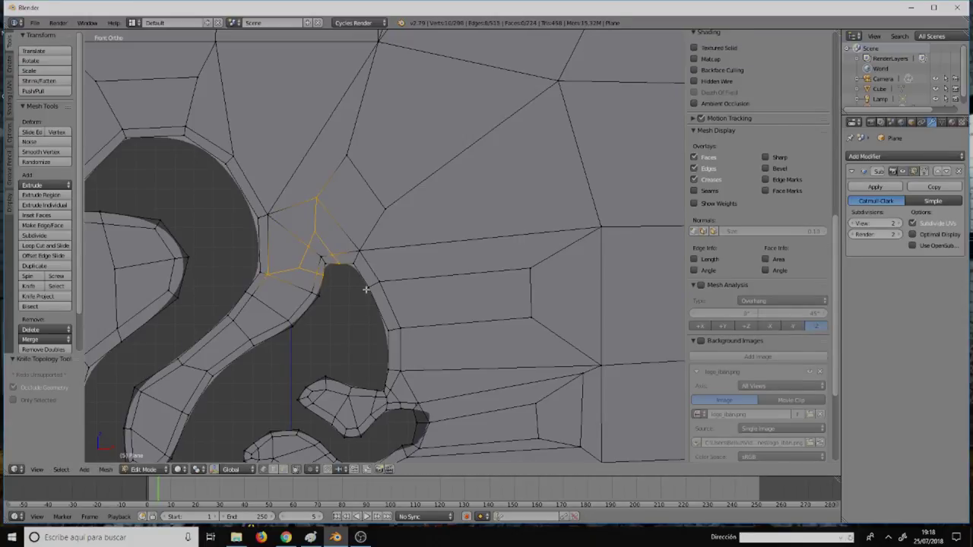
{"action": "key", "text": "Tab"}
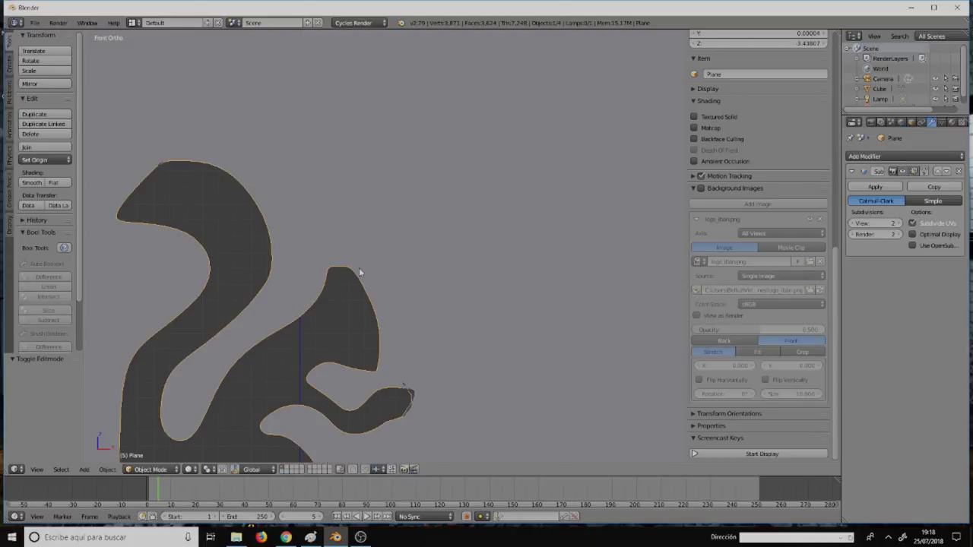
Step: Back in Edit Mode, move two curl vertices onto the traced outline
{"action": "scroll", "coordinate": [359, 267], "scroll_direction": "down", "scroll_amount": 2}
{"action": "scroll", "coordinate": [341, 269], "scroll_direction": "up", "scroll_amount": 1}
{"action": "scroll", "coordinate": [422, 357], "scroll_direction": "up", "scroll_amount": 3}
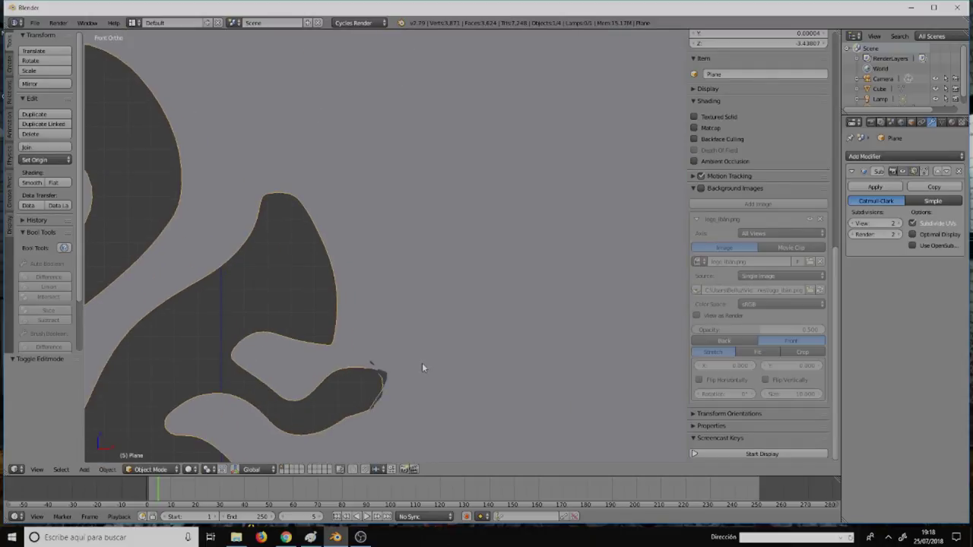
{"action": "scroll", "coordinate": [372, 369], "scroll_direction": "up", "scroll_amount": 1}
{"action": "scroll", "coordinate": [375, 295], "scroll_direction": "up", "scroll_amount": 1}
{"action": "scroll", "coordinate": [375, 294], "scroll_direction": "up", "scroll_amount": 1}
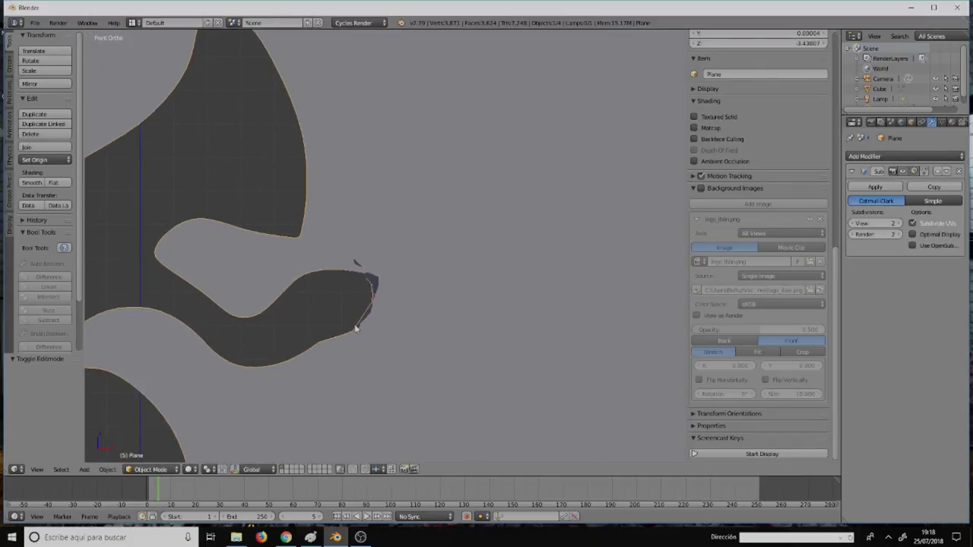
{"action": "key", "text": "Tab"}
{"action": "scroll", "coordinate": [356, 304], "scroll_direction": "up", "scroll_amount": 2}
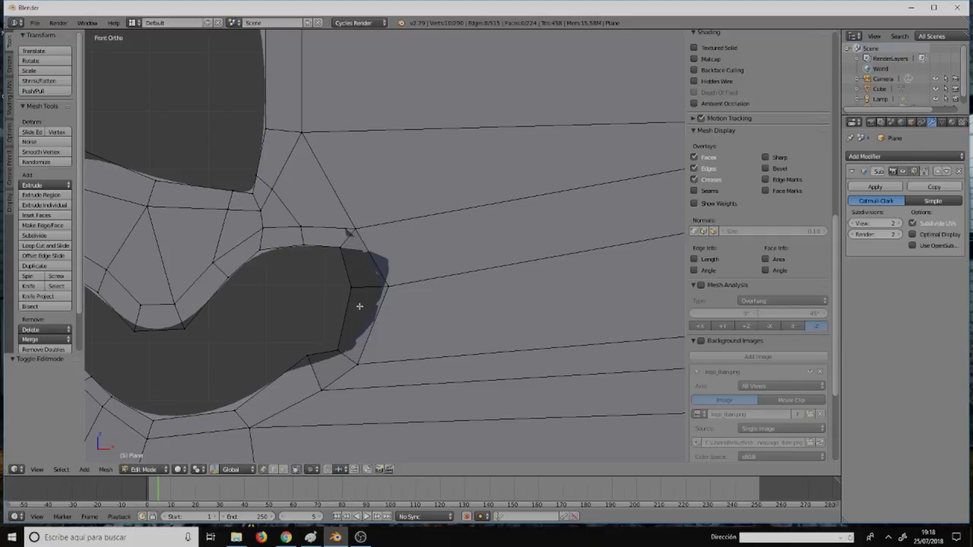
{"action": "right_click", "coordinate": [358, 226]}
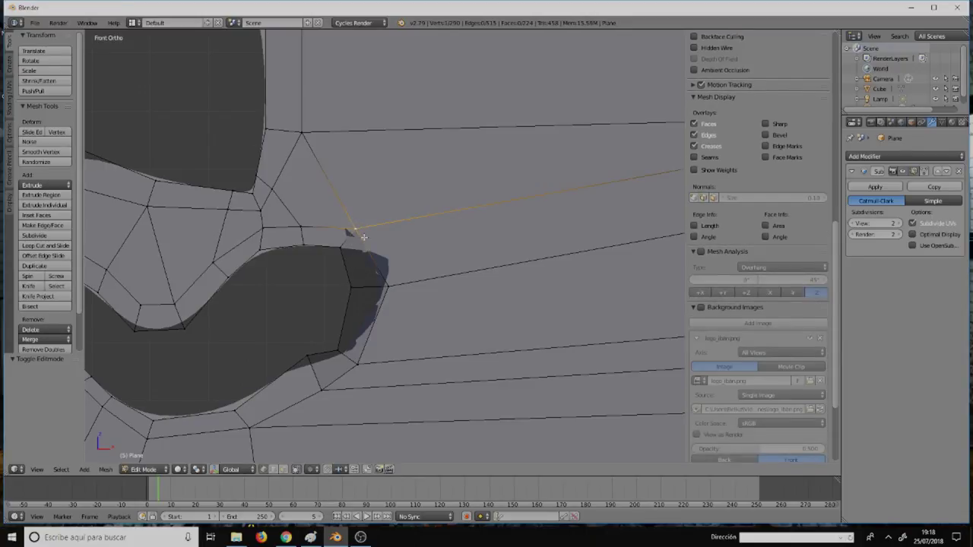
{"action": "key", "text": "g"}
{"action": "left_click", "coordinate": [349, 227]}
{"action": "right_click", "coordinate": [352, 282]}
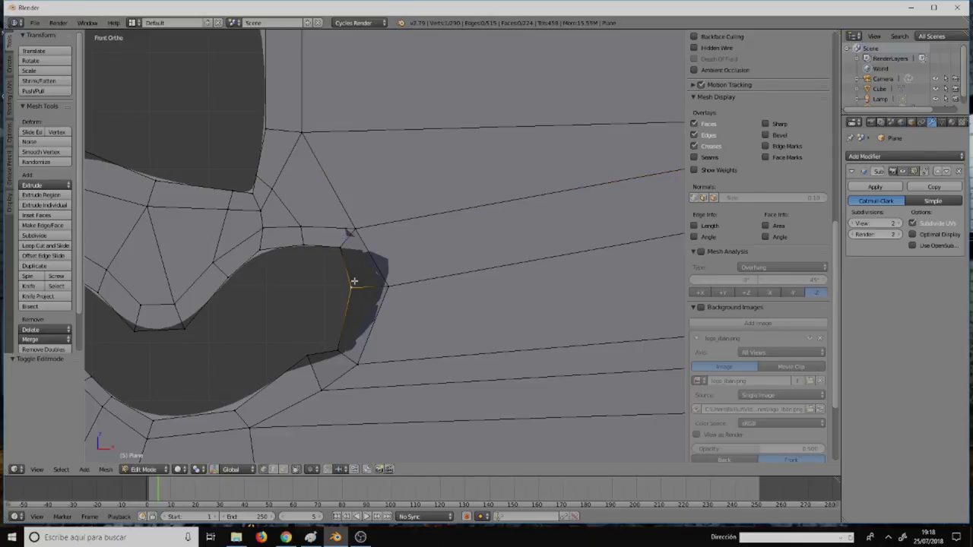
{"action": "key", "text": "g"}
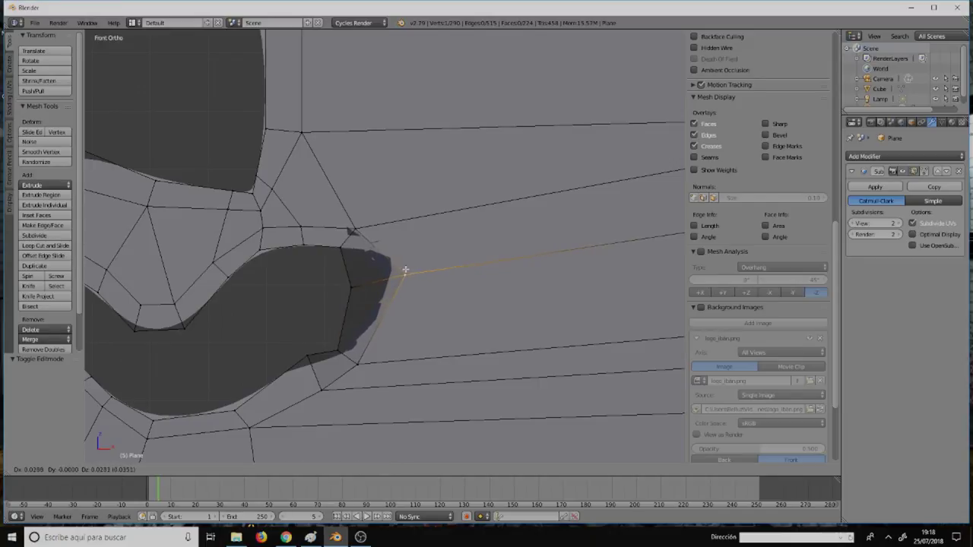
{"action": "left_click", "coordinate": [388, 285]}
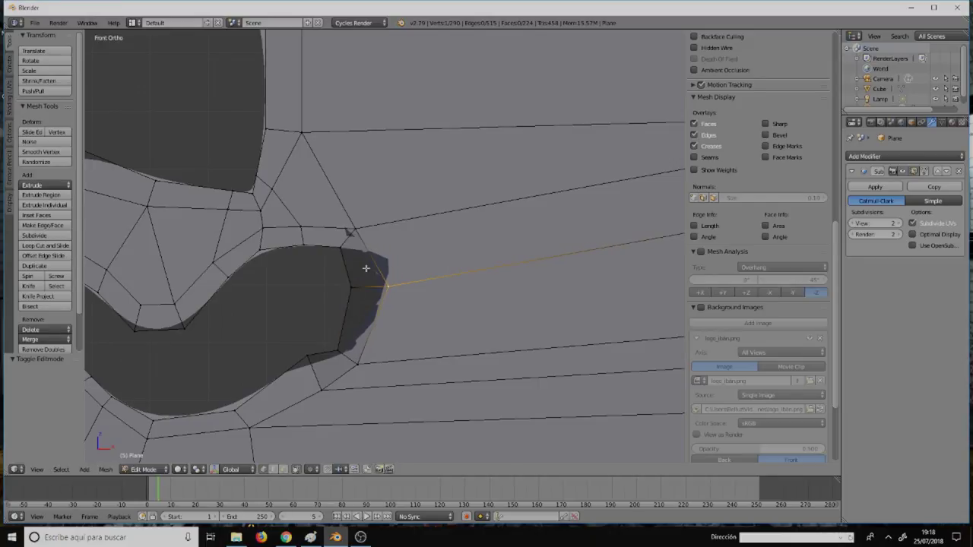
Step: Move the curl's lower-edge vertices and its tip vertex onto the background outline
{"action": "right_click", "coordinate": [304, 244]}
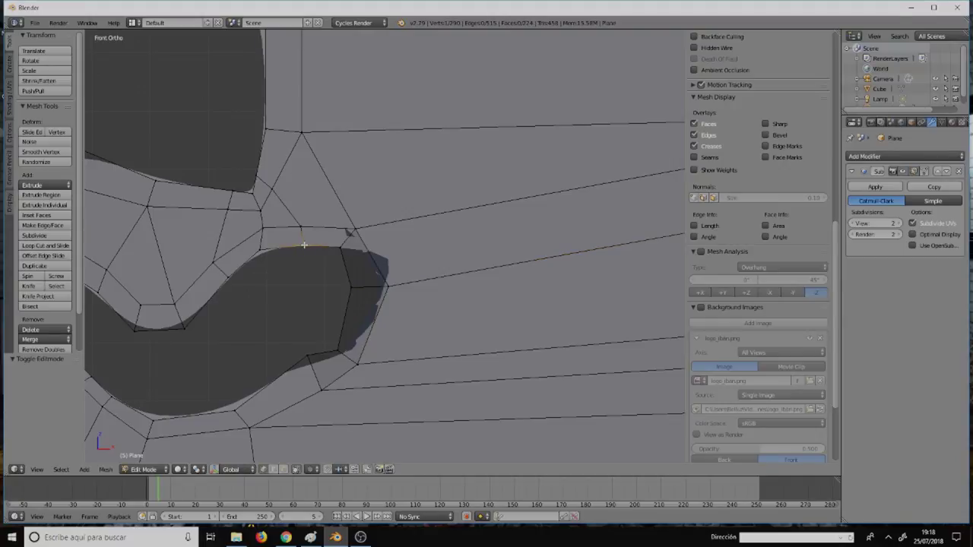
{"action": "key", "text": "g"}
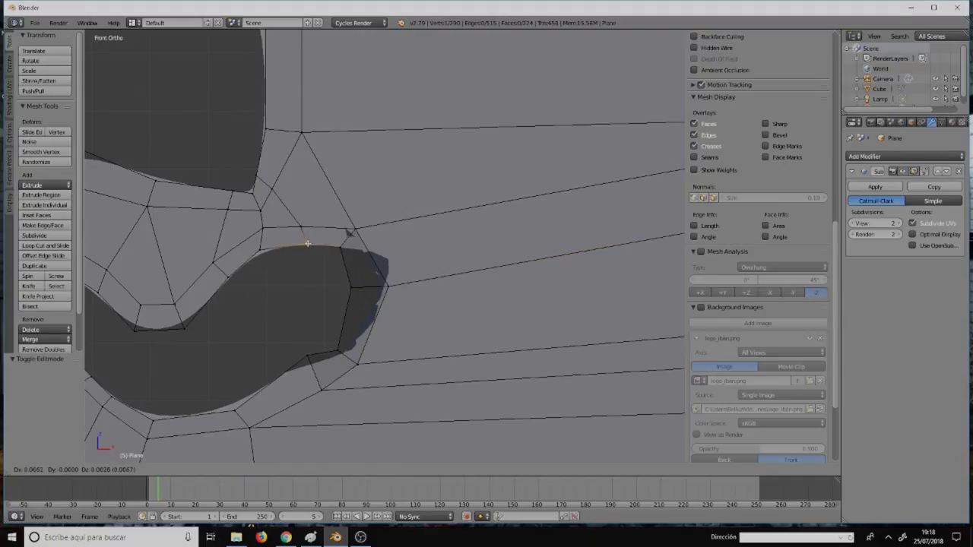
{"action": "right_click", "coordinate": [310, 235]}
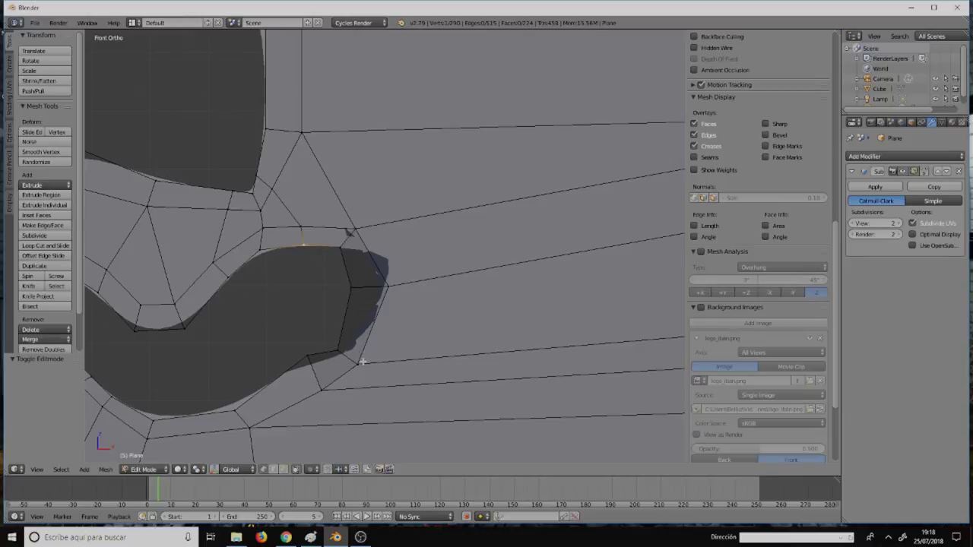
{"action": "right_click", "coordinate": [339, 351]}
{"action": "right_click", "coordinate": [307, 354]}
{"action": "key", "text": "g"}
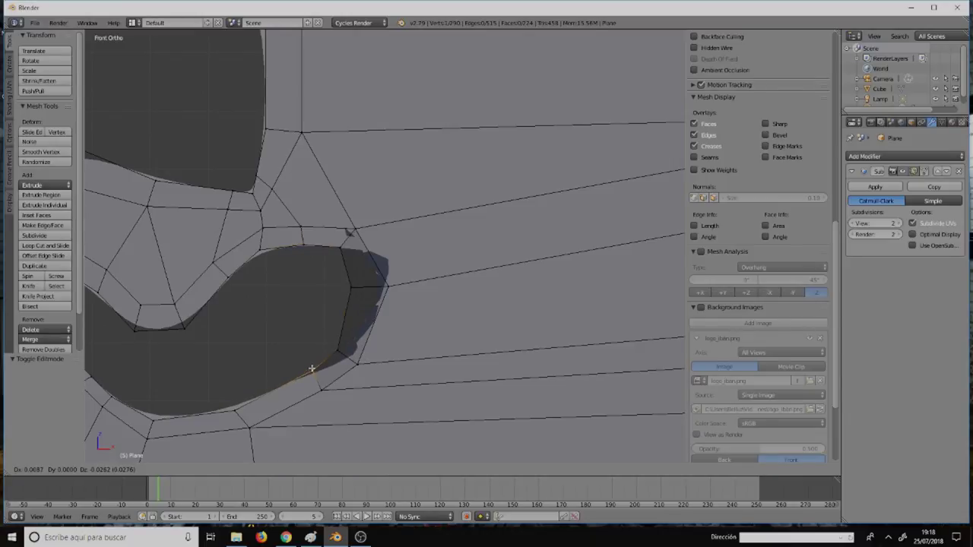
{"action": "left_click", "coordinate": [313, 367]}
{"action": "right_click", "coordinate": [339, 351]}
{"action": "key", "text": "g"}
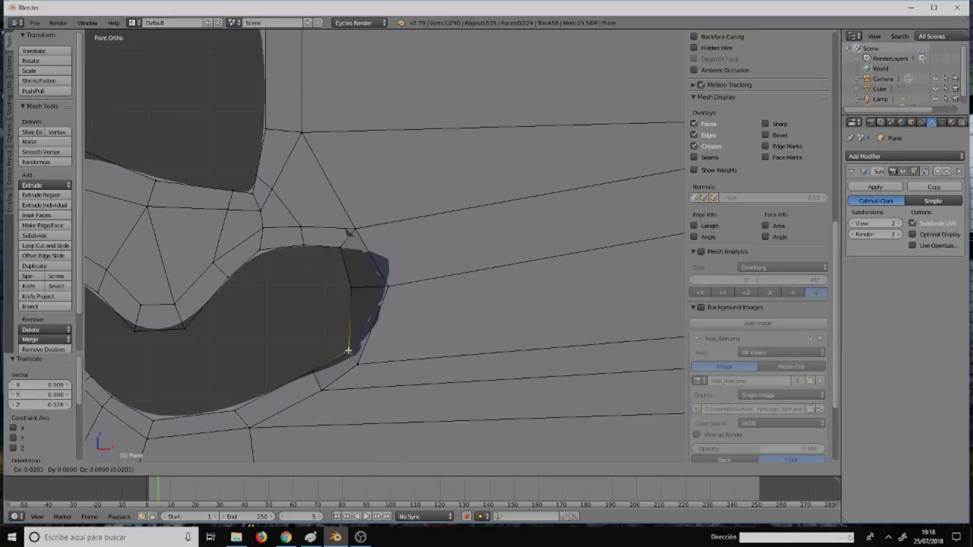
{"action": "left_click", "coordinate": [348, 348]}
{"action": "right_click", "coordinate": [346, 286]}
{"action": "key", "text": "g"}
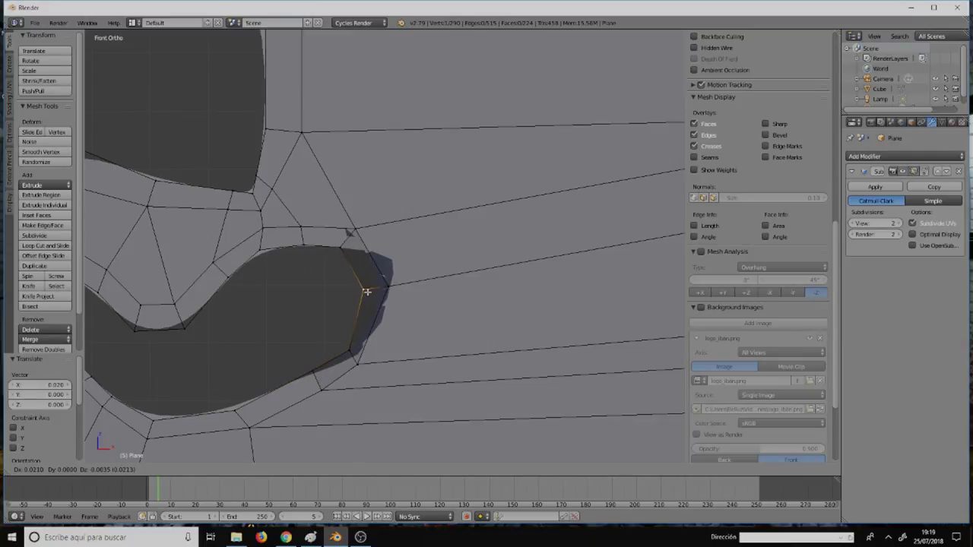
{"action": "left_click", "coordinate": [366, 291]}
Step: Select the long face beside the curled tip in face select mode
{"action": "scroll", "coordinate": [366, 292], "scroll_direction": "down", "scroll_amount": 2}
{"action": "scroll", "coordinate": [368, 294], "scroll_direction": "down", "scroll_amount": 3}
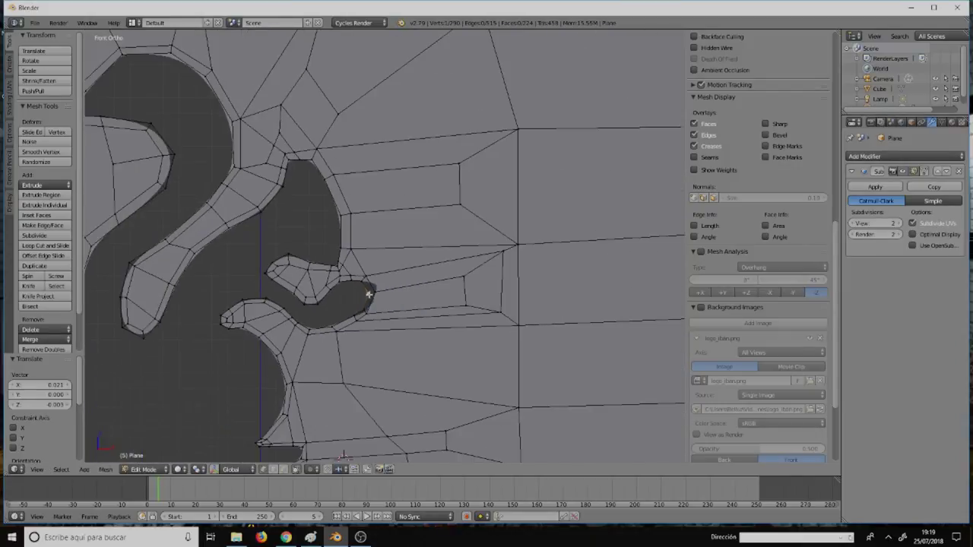
{"action": "scroll", "coordinate": [368, 294], "scroll_direction": "up", "scroll_amount": 3}
{"action": "scroll", "coordinate": [365, 287], "scroll_direction": "up", "scroll_amount": 3}
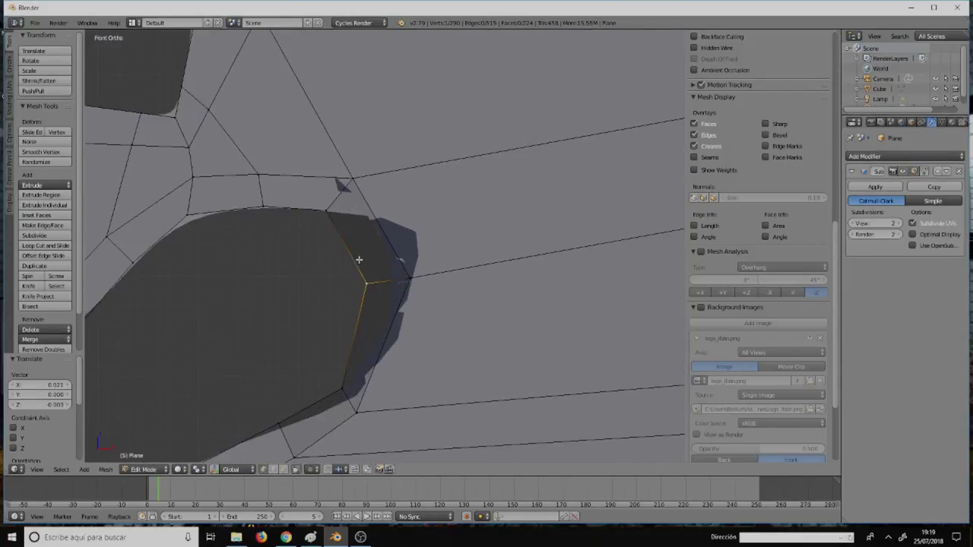
{"action": "key", "text": "ctrl+Tab"}
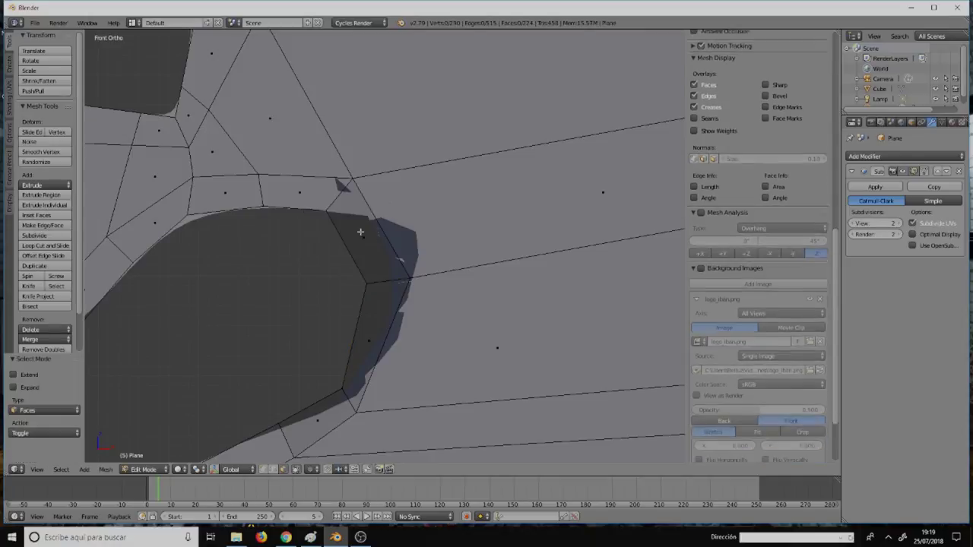
{"action": "right_click", "coordinate": [360, 231]}
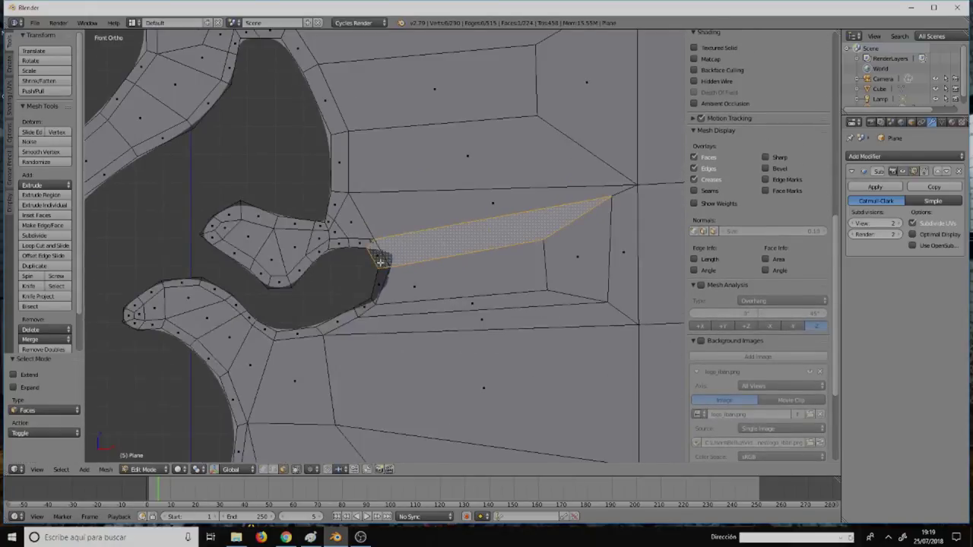
{"action": "scroll", "coordinate": [382, 259], "scroll_direction": "up", "scroll_amount": 2}
{"action": "scroll", "coordinate": [386, 250], "scroll_direction": "up", "scroll_amount": 1}
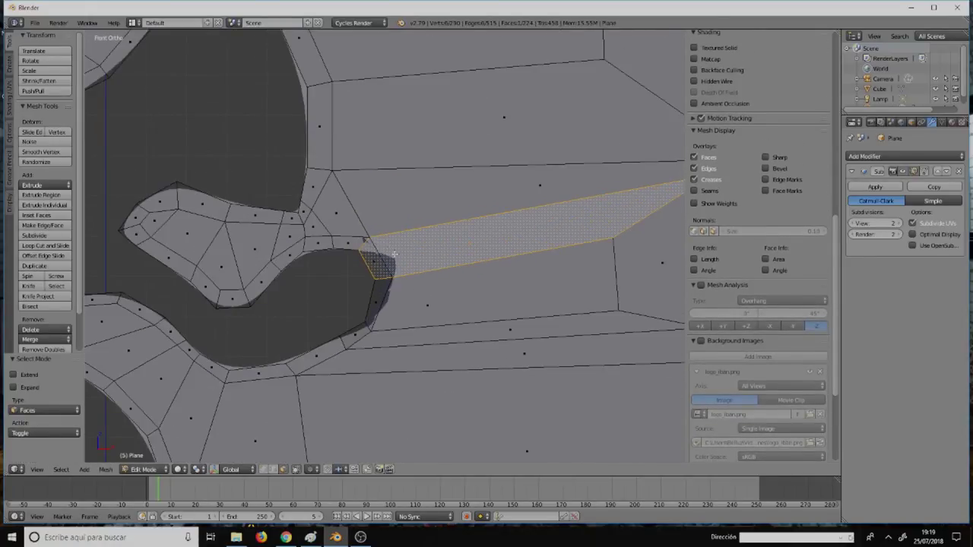
Step: Delete the long stretched face beside the curled tip and the face just below it
{"action": "key", "text": "x"}
{"action": "left_click", "coordinate": [407, 257]}
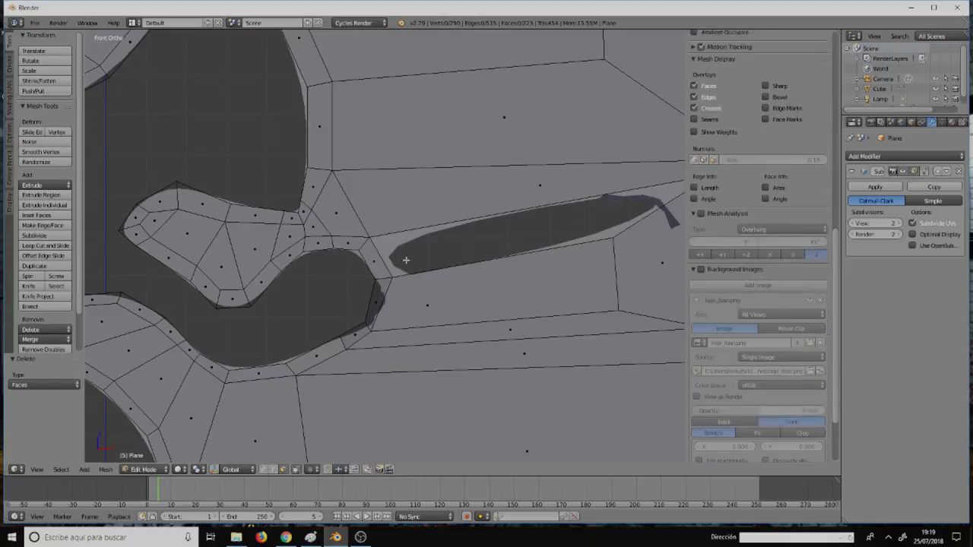
{"action": "right_click", "coordinate": [409, 304]}
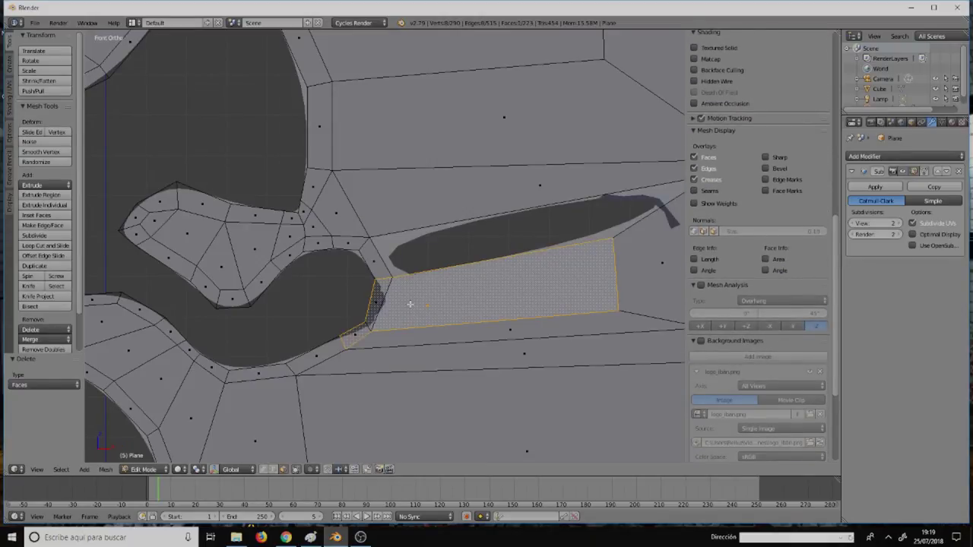
{"action": "key", "text": "g"}
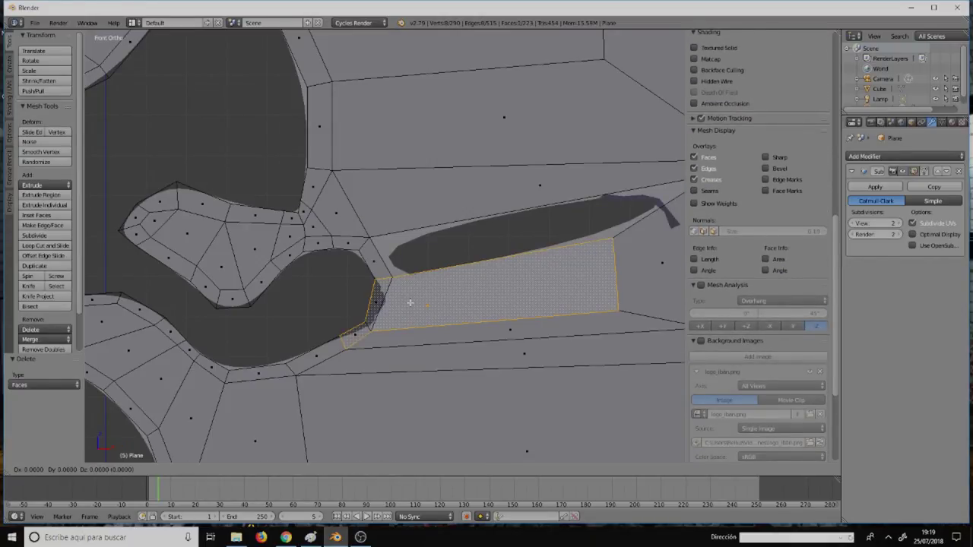
{"action": "right_click", "coordinate": [409, 303]}
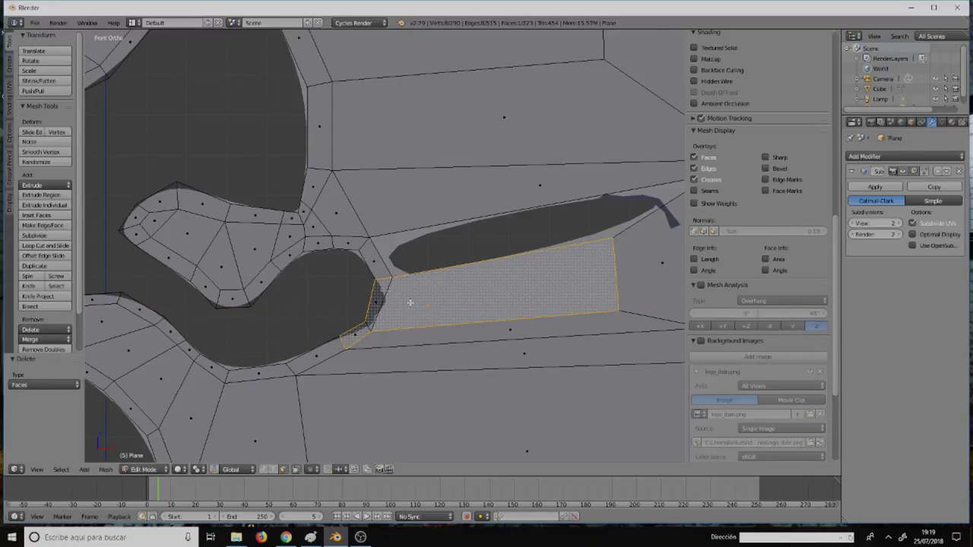
{"action": "key", "text": "x"}
{"action": "left_click", "coordinate": [410, 304]}
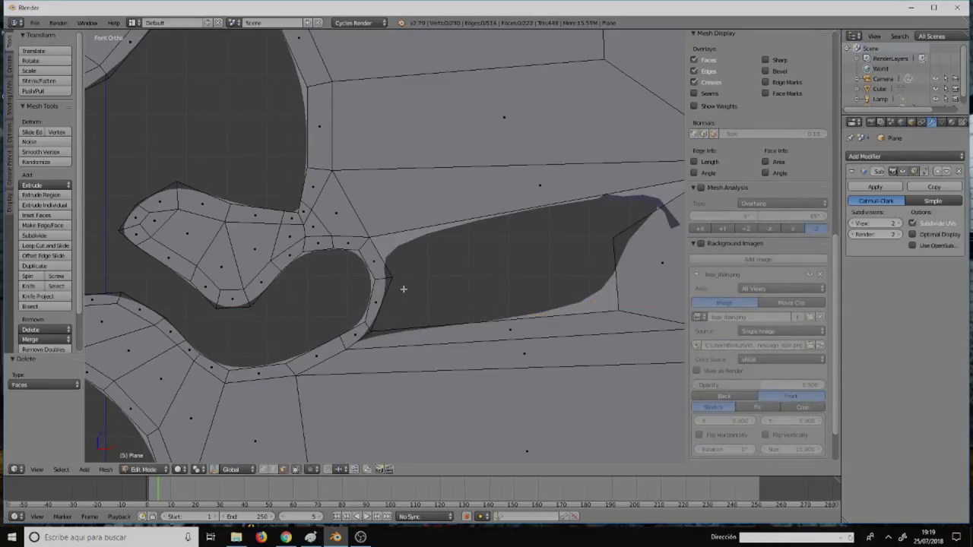
Step: Select the vertex path around the gap's lower part and fill it with a new face
{"action": "scroll", "coordinate": [403, 289], "scroll_direction": "up", "scroll_amount": 1}
{"action": "scroll", "coordinate": [404, 287], "scroll_direction": "up", "scroll_amount": 1}
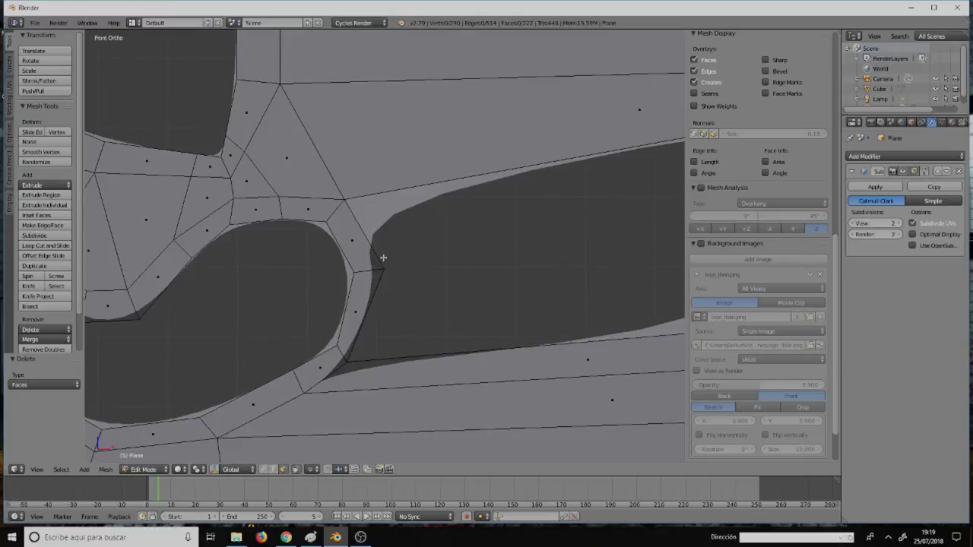
{"action": "right_click", "coordinate": [376, 266]}
{"action": "scroll", "coordinate": [497, 274], "scroll_direction": "up", "scroll_amount": 3}
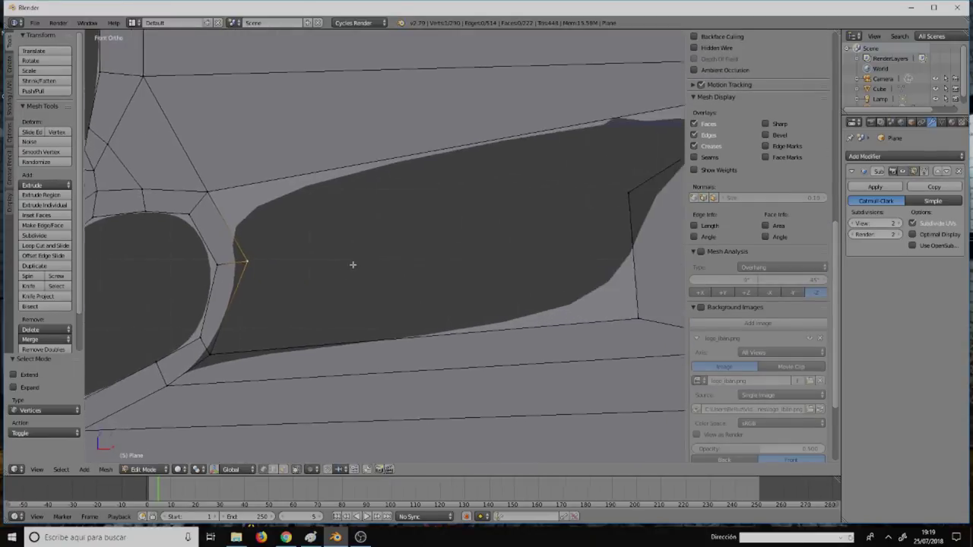
{"action": "right_click", "coordinate": [533, 220], "text": "ctrl"}
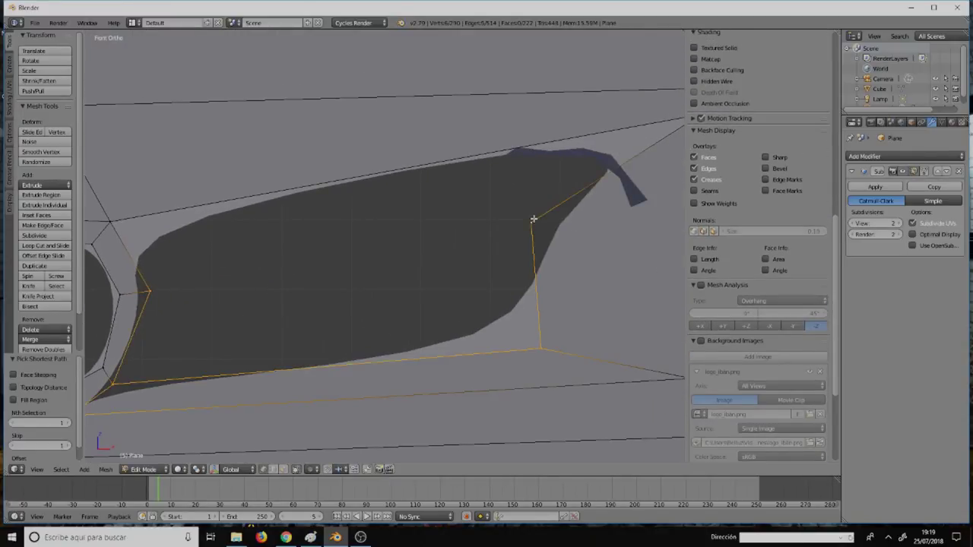
{"action": "key", "text": "f"}
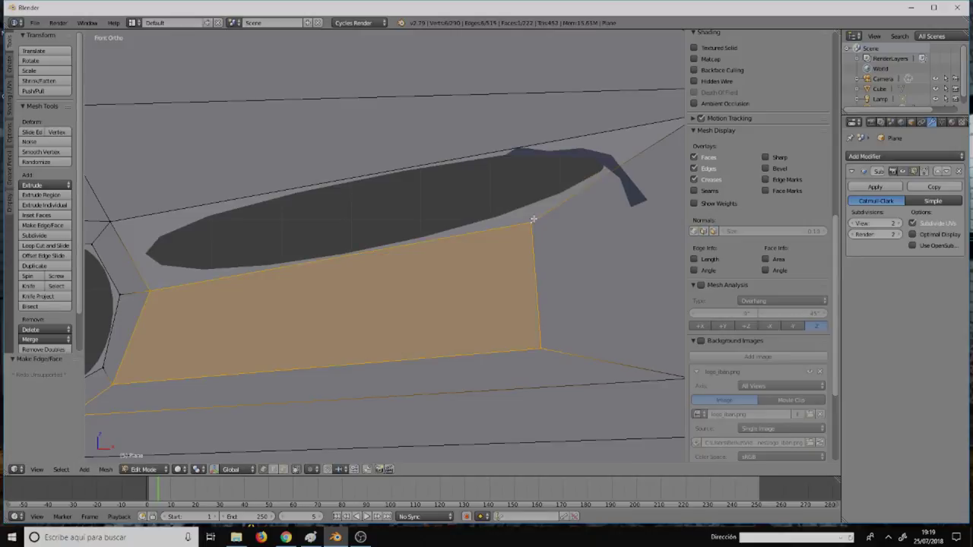
Step: Select the vertices along the gap's upper edge, fill them with a second face, and deselect all
{"action": "right_click", "coordinate": [110, 221], "text": "ctrl"}
{"action": "scroll", "coordinate": [611, 113], "scroll_direction": "down", "scroll_amount": 4}
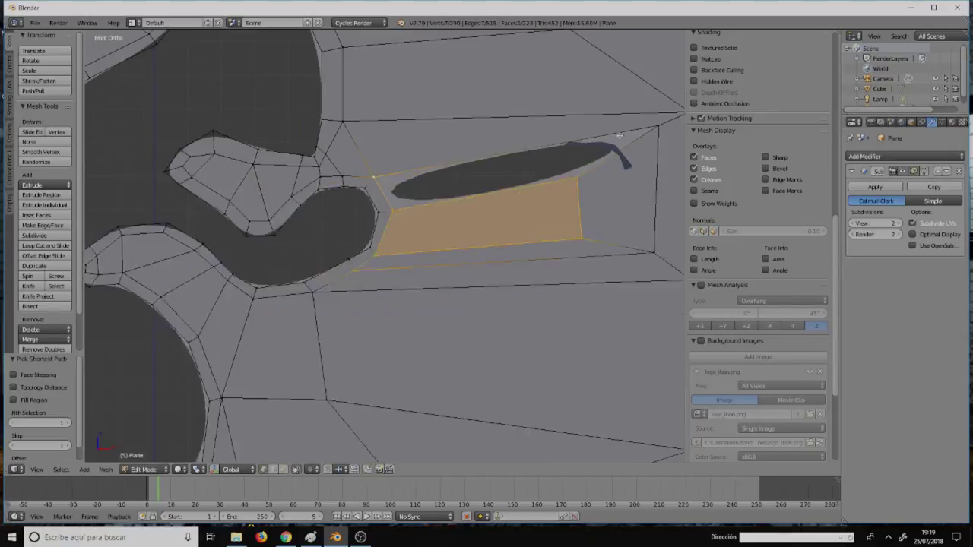
{"action": "right_click", "coordinate": [659, 124], "text": "ctrl"}
{"action": "key", "text": "f"}
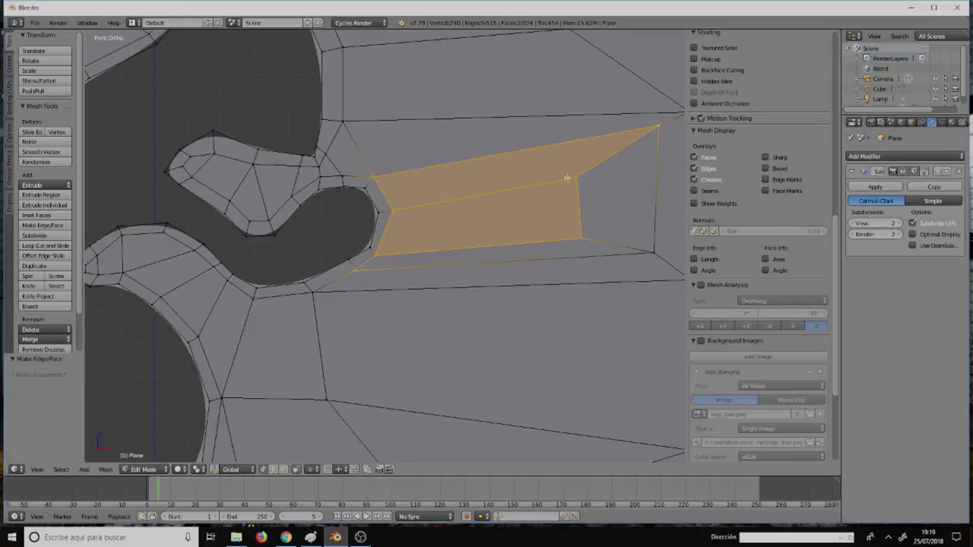
{"action": "key", "text": "a"}
{"action": "scroll", "coordinate": [465, 180], "scroll_direction": "up", "scroll_amount": 2}
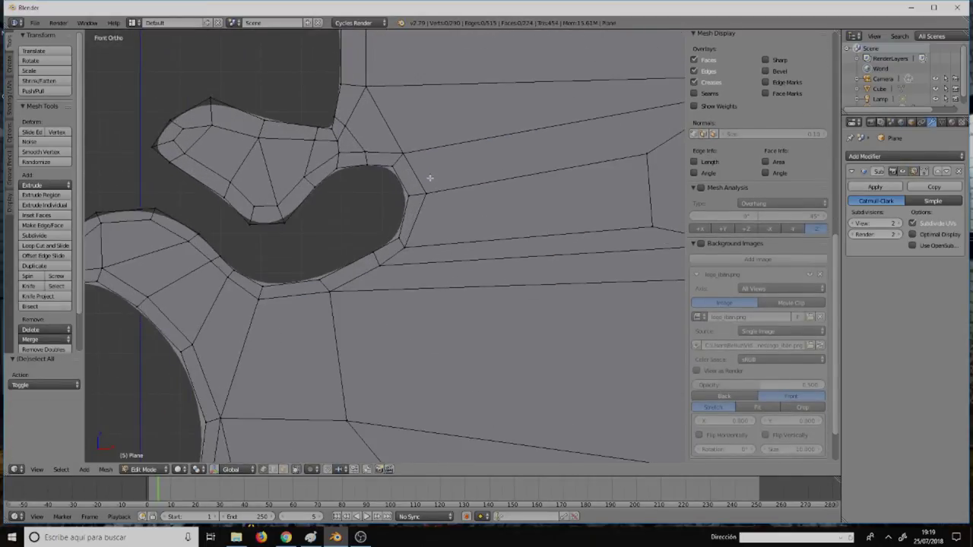
Step: Vertex-slide the two vertices at the top of the curled hole, then preview in Object Mode
{"action": "scroll", "coordinate": [430, 178], "scroll_direction": "down", "scroll_amount": 2}
{"action": "scroll", "coordinate": [429, 178], "scroll_direction": "up", "scroll_amount": 2}
{"action": "scroll", "coordinate": [427, 180], "scroll_direction": "up", "scroll_amount": 1}
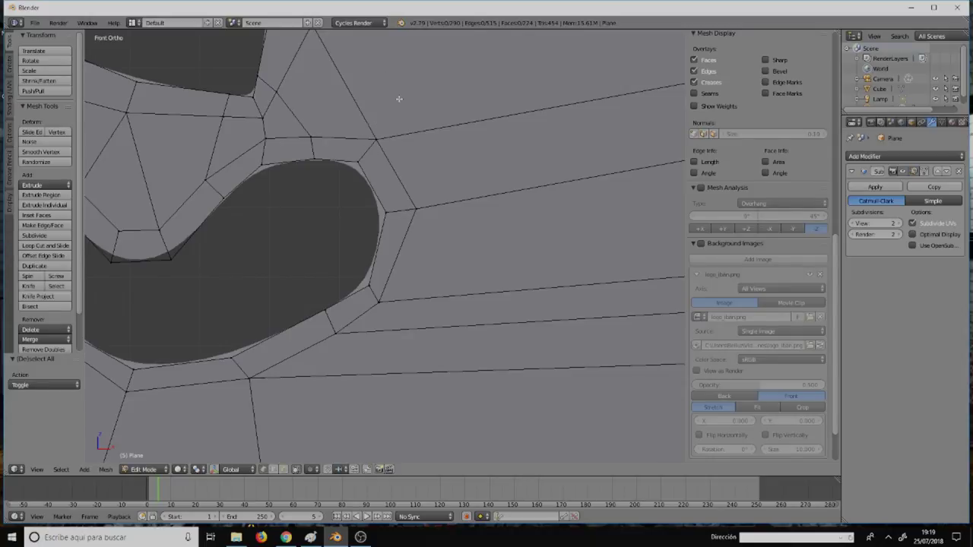
{"action": "mouse_move", "coordinate": [399, 98]}
{"action": "middle_mouse_down", "text": "shift"}
{"action": "mouse_move", "coordinate": [553, 129]}
{"action": "mouse_move", "coordinate": [551, 230]}
{"action": "middle_mouse_up", "text": "shift"}
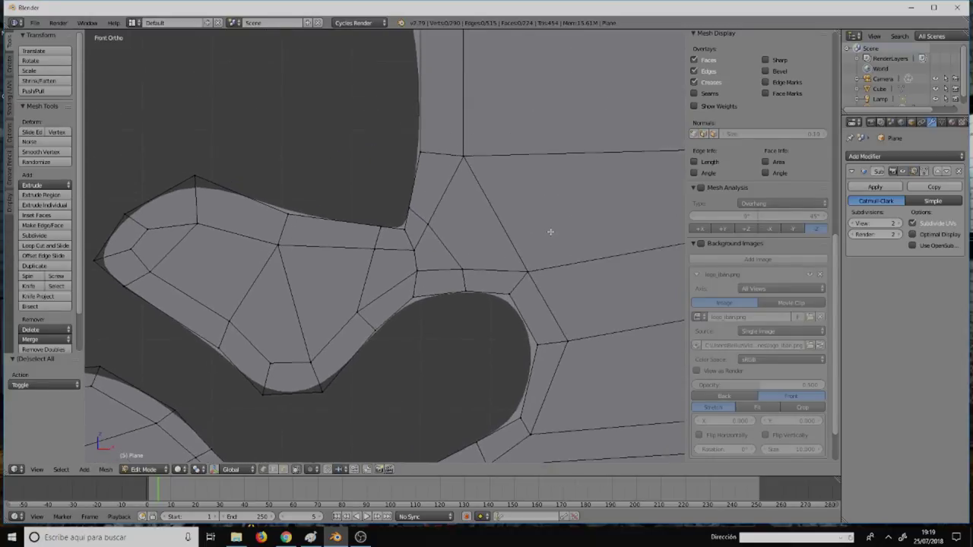
{"action": "right_click", "coordinate": [508, 295]}
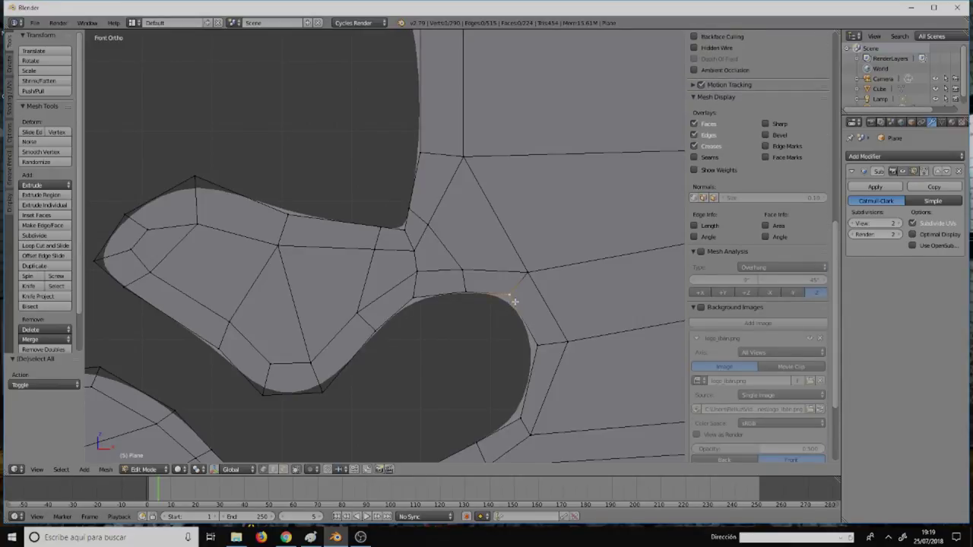
{"action": "right_click", "coordinate": [478, 292]}
{"action": "key", "text": "shift+v"}
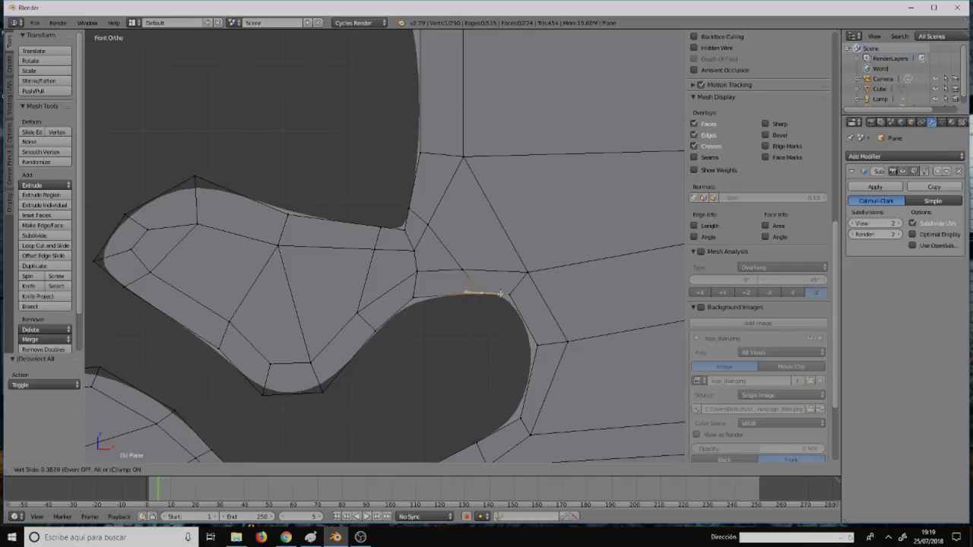
{"action": "left_click", "coordinate": [537, 344]}
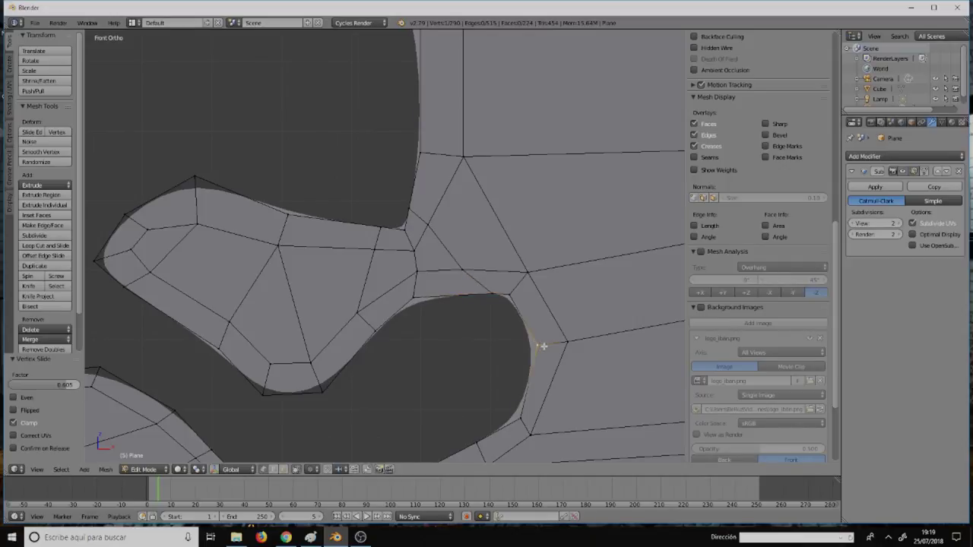
{"action": "key", "text": "shift+v"}
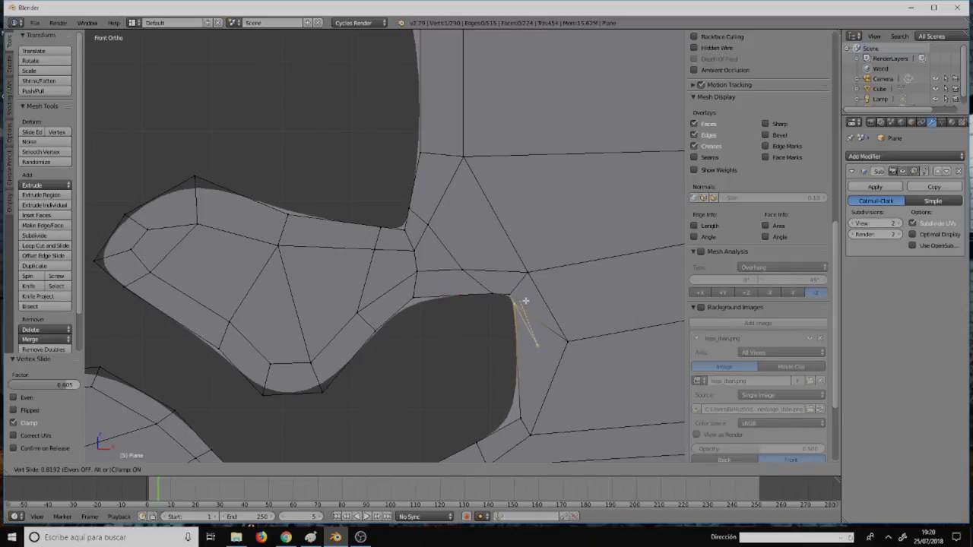
{"action": "left_click", "coordinate": [525, 301]}
{"action": "scroll", "coordinate": [524, 301], "scroll_direction": "down", "scroll_amount": 3}
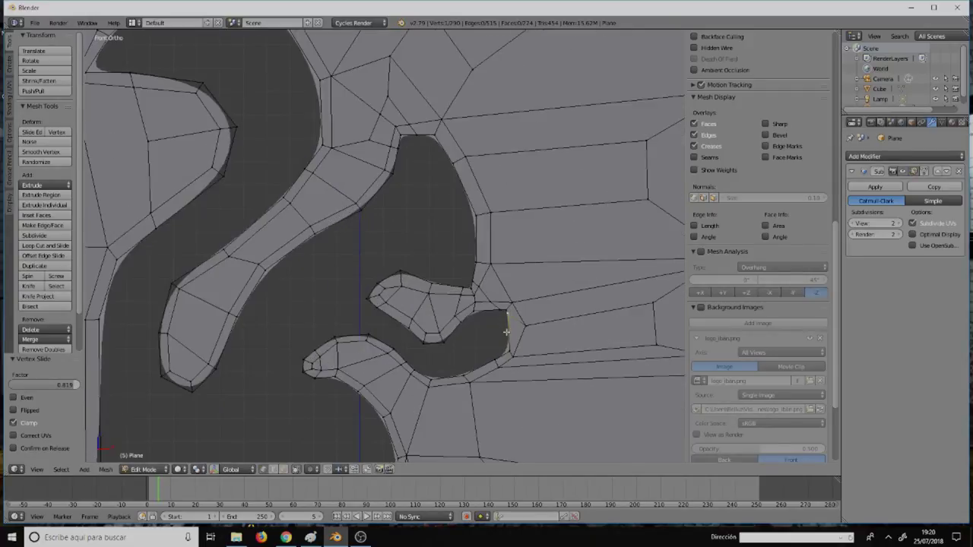
{"action": "key", "text": "Tab"}
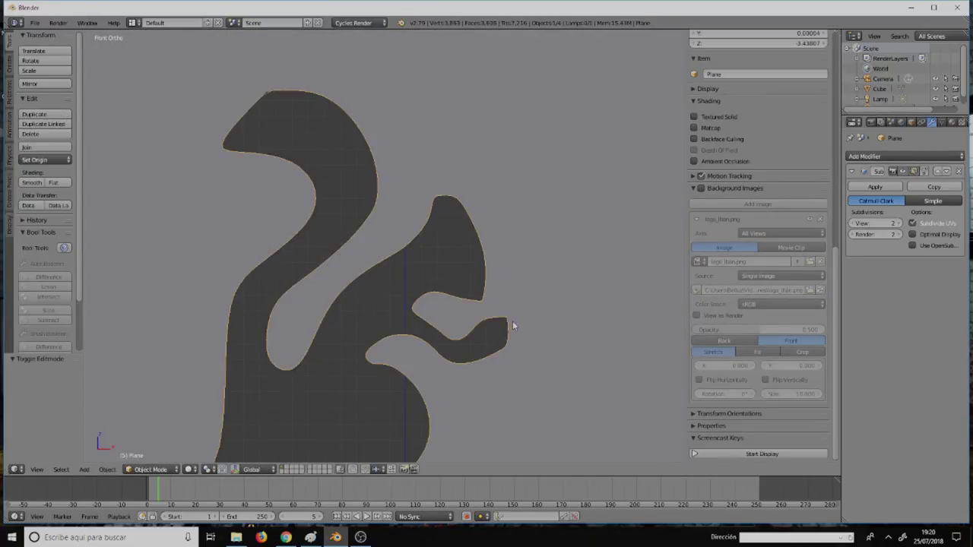
Step: Move the selected edge beside the inner notch up and to the right
{"action": "key", "text": "Tab"}
{"action": "scroll", "coordinate": [517, 334], "scroll_direction": "up", "scroll_amount": 3}
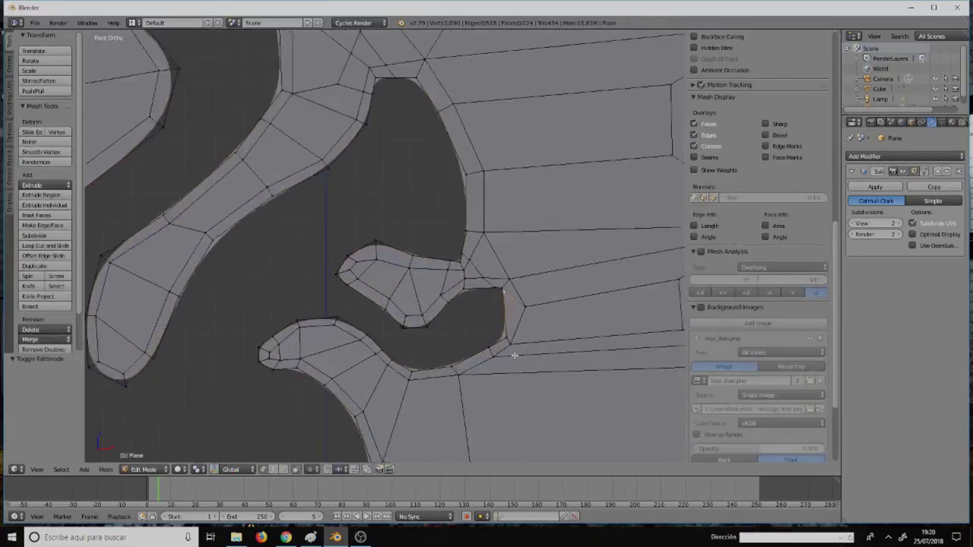
{"action": "scroll", "coordinate": [510, 336], "scroll_direction": "up", "scroll_amount": 2}
{"action": "scroll", "coordinate": [510, 337], "scroll_direction": "up", "scroll_amount": 1}
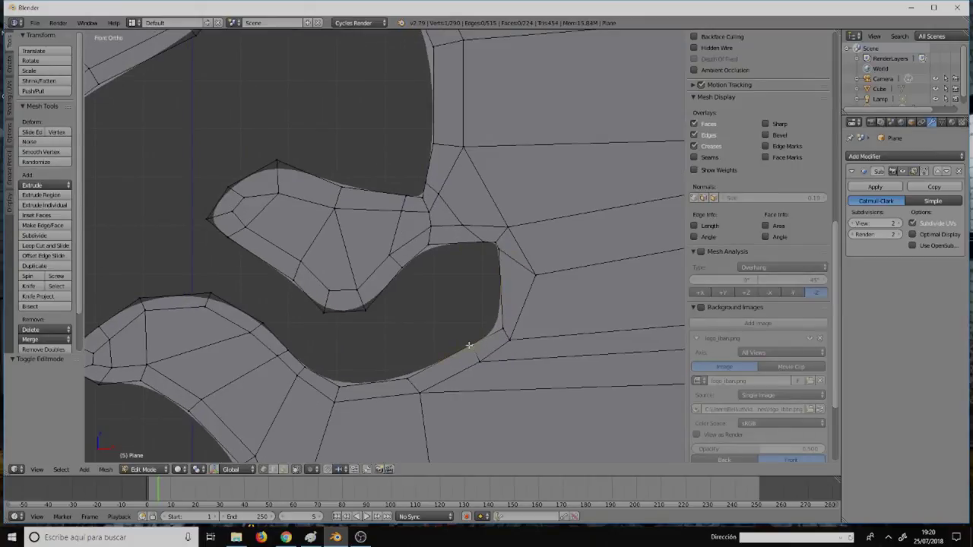
{"action": "key", "text": "g"}
{"action": "left_click", "coordinate": [462, 340]}
{"action": "key", "text": "g"}
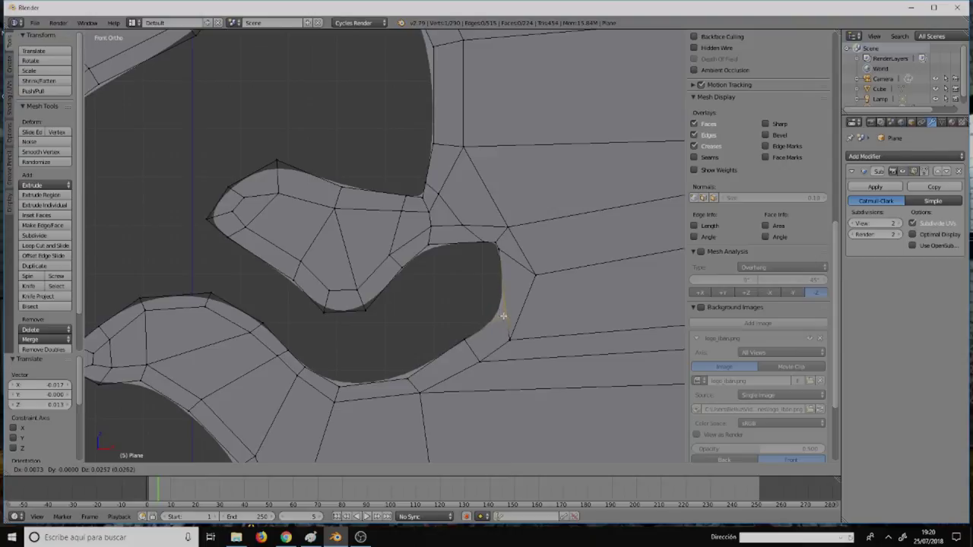
{"action": "right_click", "coordinate": [505, 317]}
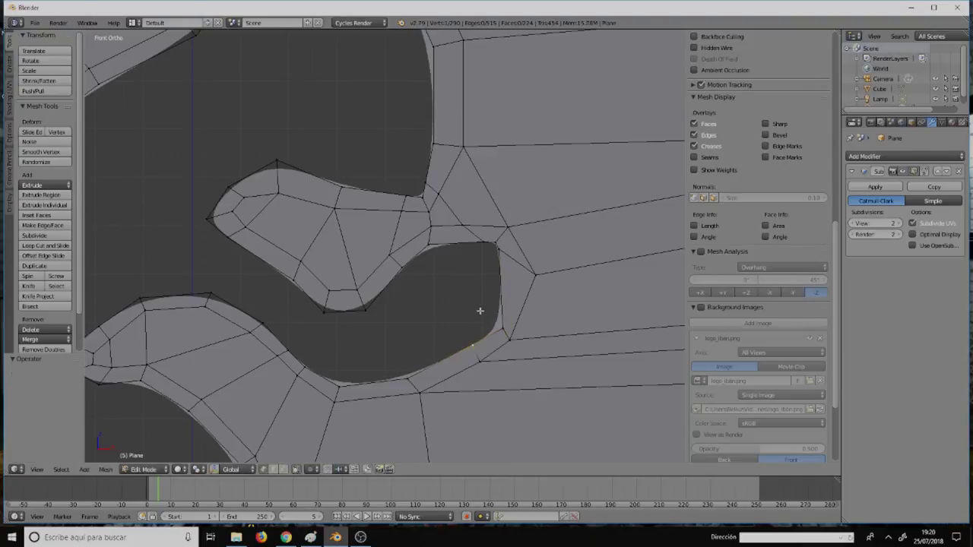
Step: Slide the vertex near the head's sharp tip along its edge
{"action": "scroll", "coordinate": [462, 278], "scroll_direction": "down", "scroll_amount": 2}
{"action": "scroll", "coordinate": [462, 278], "scroll_direction": "down", "scroll_amount": 2}
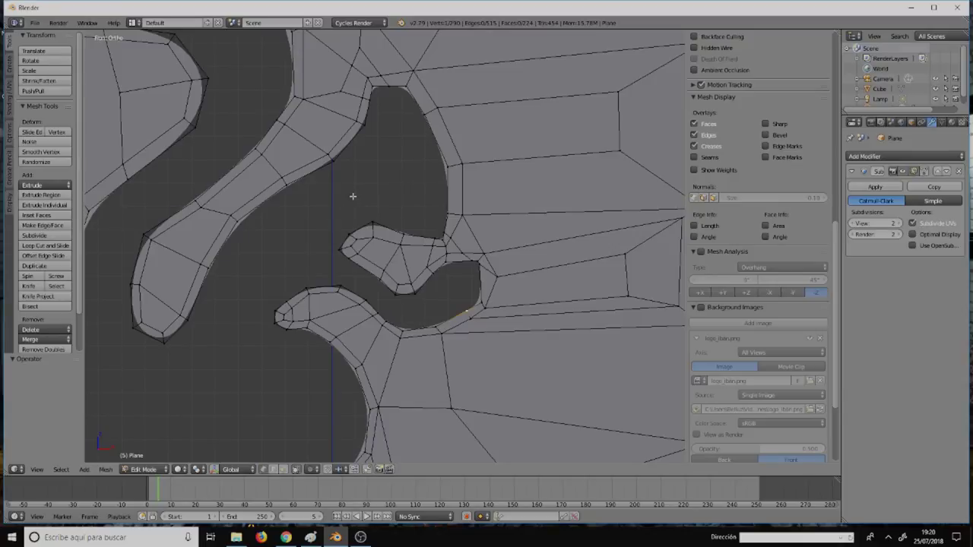
{"action": "scroll", "coordinate": [373, 190], "scroll_direction": "up", "scroll_amount": 2}
{"action": "scroll", "coordinate": [456, 289], "scroll_direction": "up", "scroll_amount": 2}
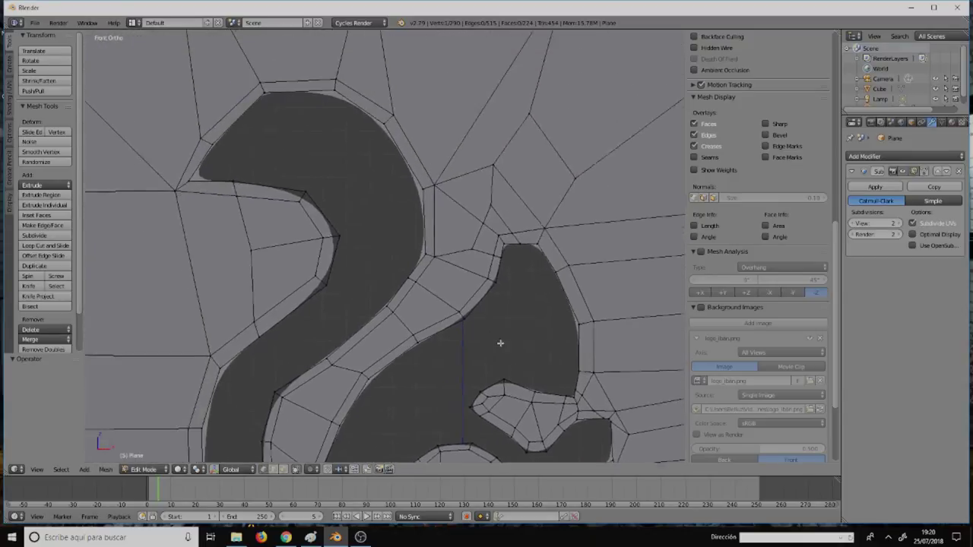
{"action": "scroll", "coordinate": [517, 345], "scroll_direction": "up", "scroll_amount": 1}
{"action": "right_click", "coordinate": [287, 183]}
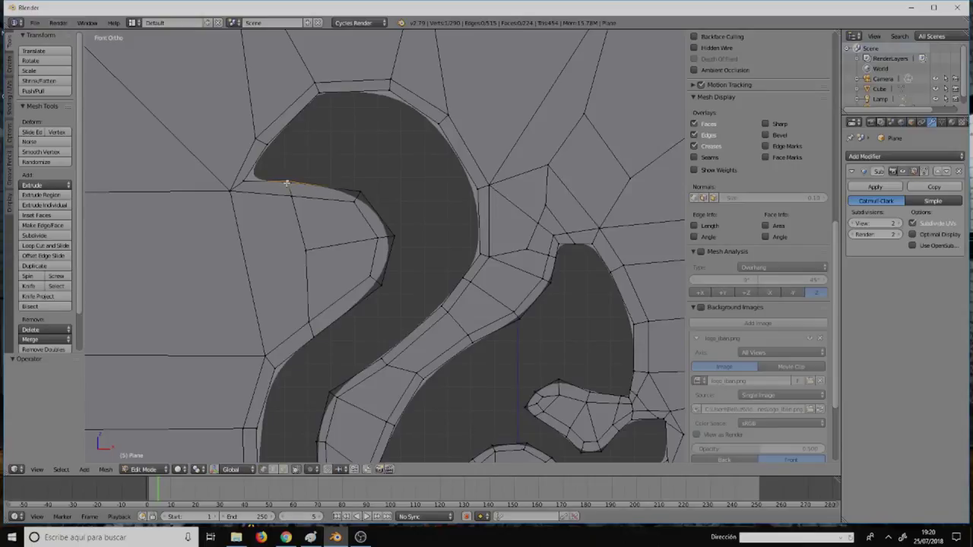
{"action": "key", "text": "shift+v"}
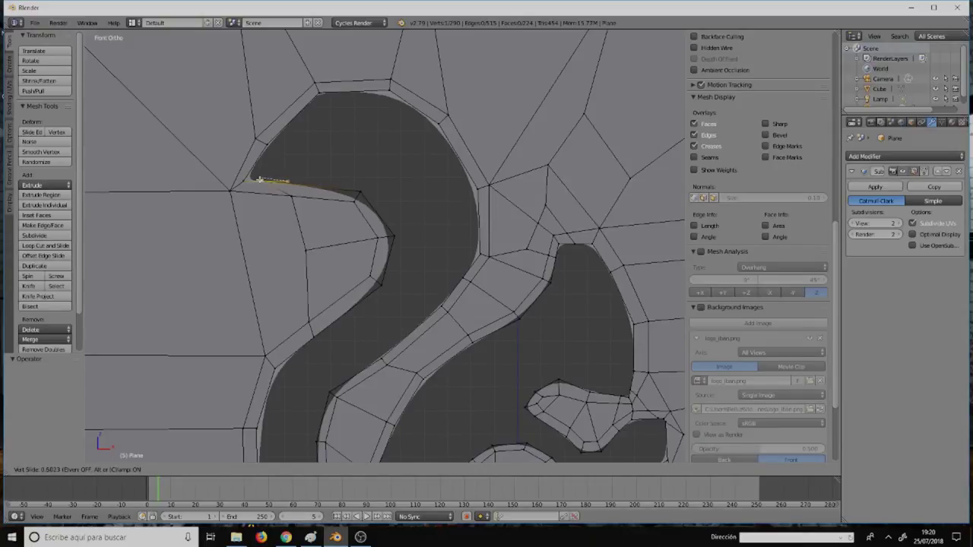
{"action": "left_click", "coordinate": [257, 177]}
{"action": "key", "text": "shift+v"}
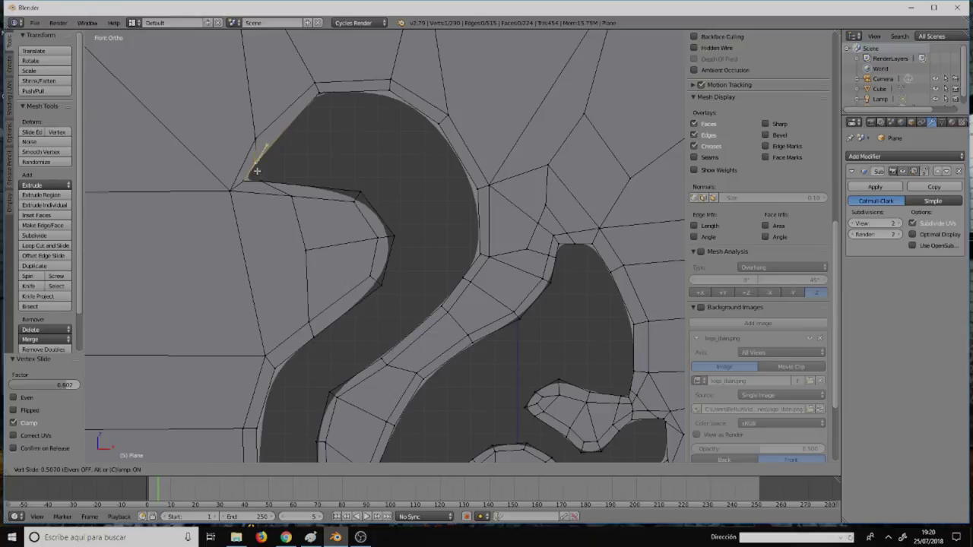
{"action": "right_click", "coordinate": [257, 171]}
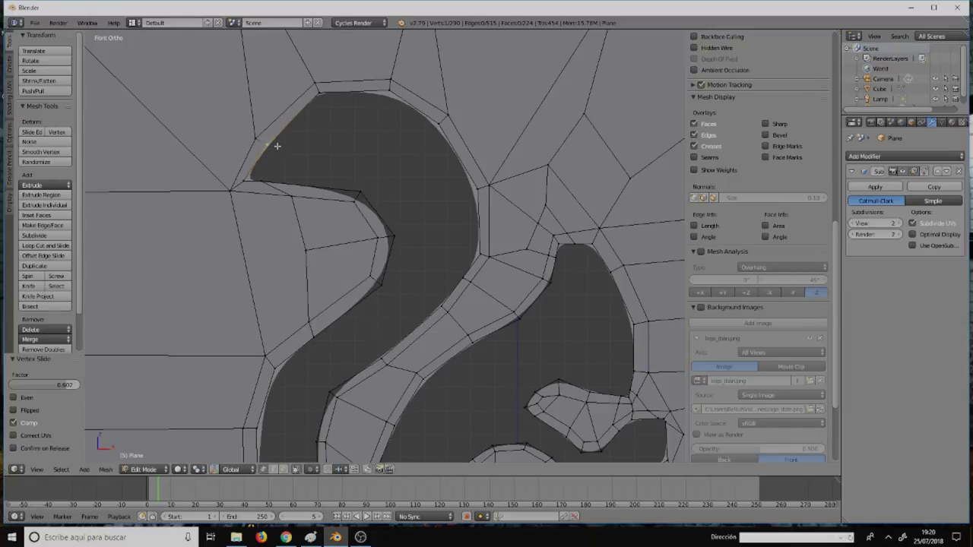
Step: Preview in Object Mode and set subdivision level 3 with Ctrl+3 to round the head tip
{"action": "key", "text": "Tab"}
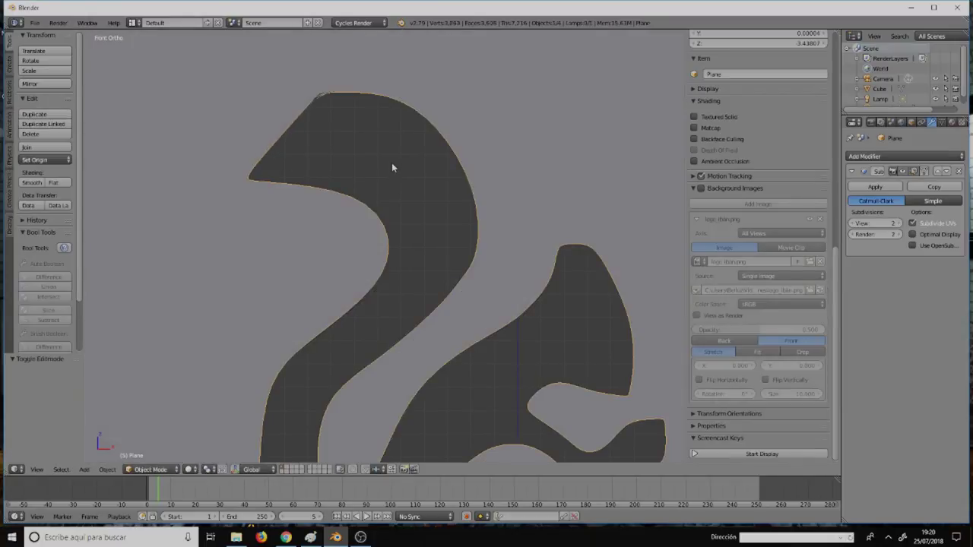
{"action": "scroll", "coordinate": [392, 167], "scroll_direction": "down", "scroll_amount": 6}
{"action": "scroll", "coordinate": [393, 166], "scroll_direction": "up", "scroll_amount": 6}
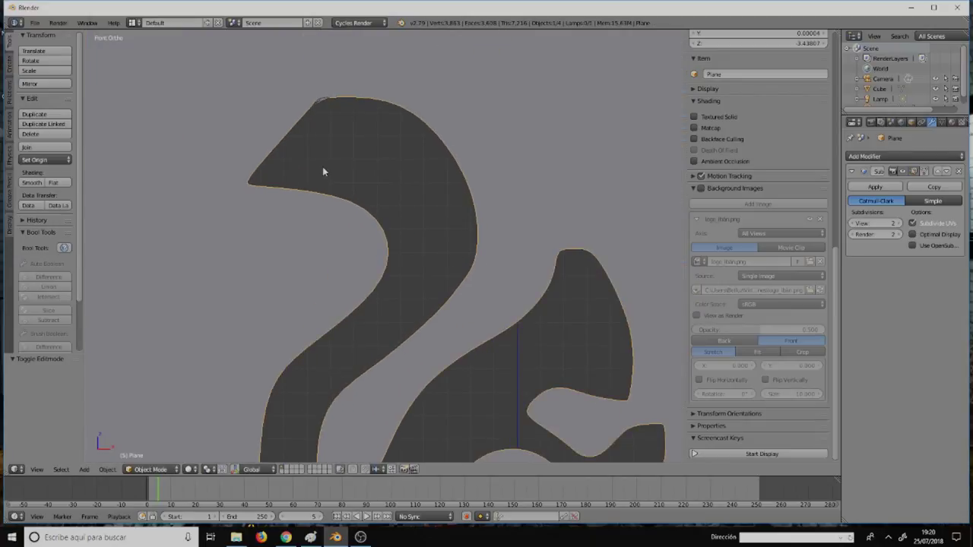
{"action": "key", "text": "ctrl+3"}
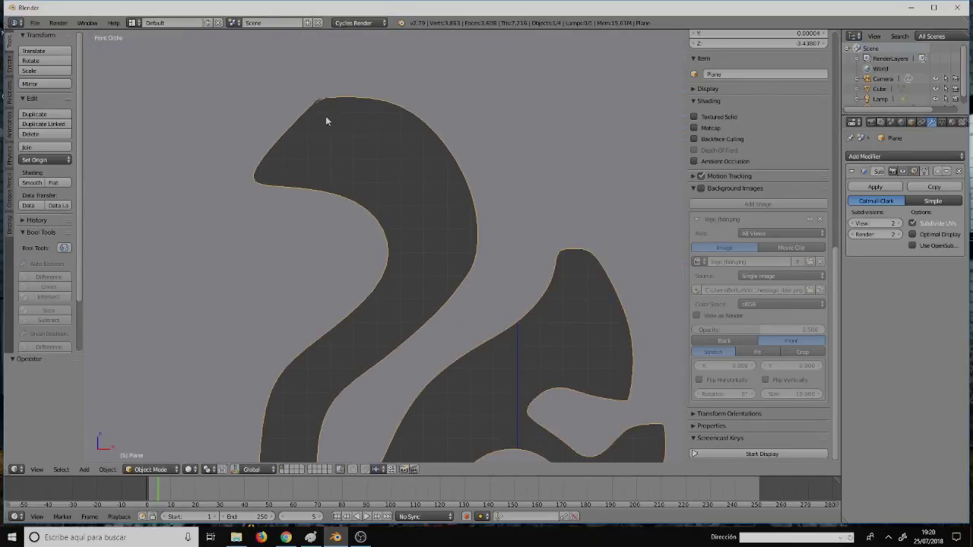
{"action": "middle_click_drag", "start_coordinate": [322, 103], "coordinate": [435, 264], "text": "shift"}
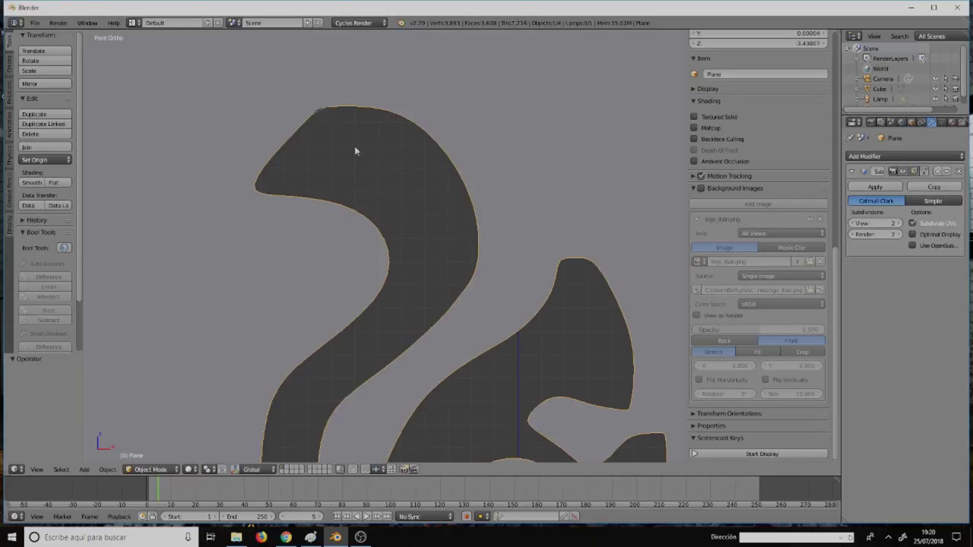
Step: Move the edge on the head's top curve and merge its vertices at the last one
{"action": "key", "text": "Tab"}
{"action": "scroll", "coordinate": [427, 255], "scroll_direction": "up", "scroll_amount": 2}
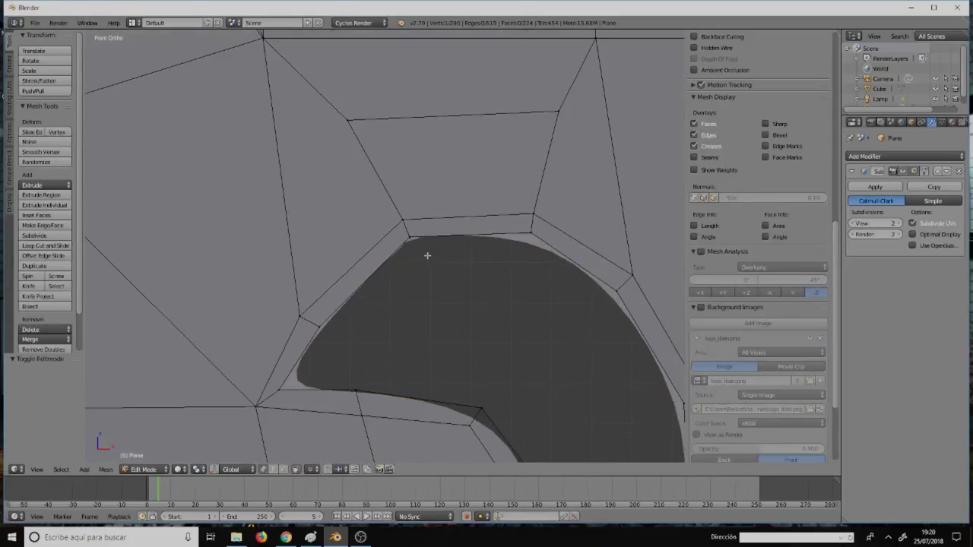
{"action": "right_click", "coordinate": [415, 235]}
{"action": "key", "text": "g"}
{"action": "left_click", "coordinate": [419, 242]}
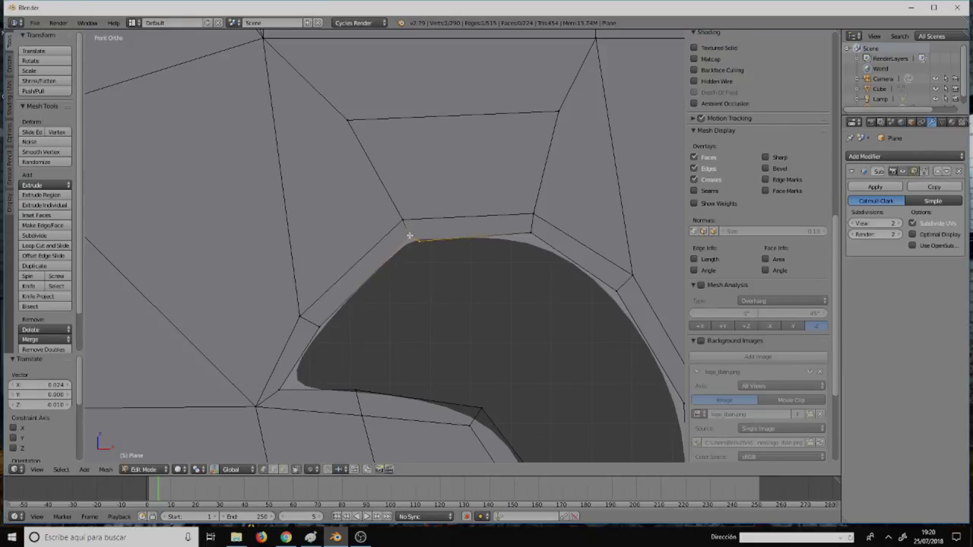
{"action": "key", "text": "alt+m"}
{"action": "left_click", "coordinate": [408, 236]}
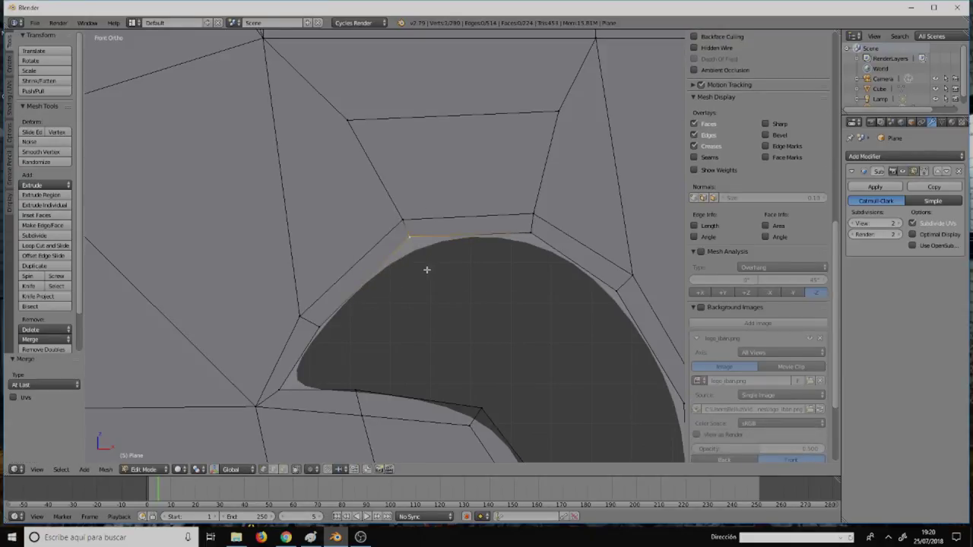
Step: Check the smoothed head outline in Object Mode, then return to Edit Mode
{"action": "key", "text": "Tab"}
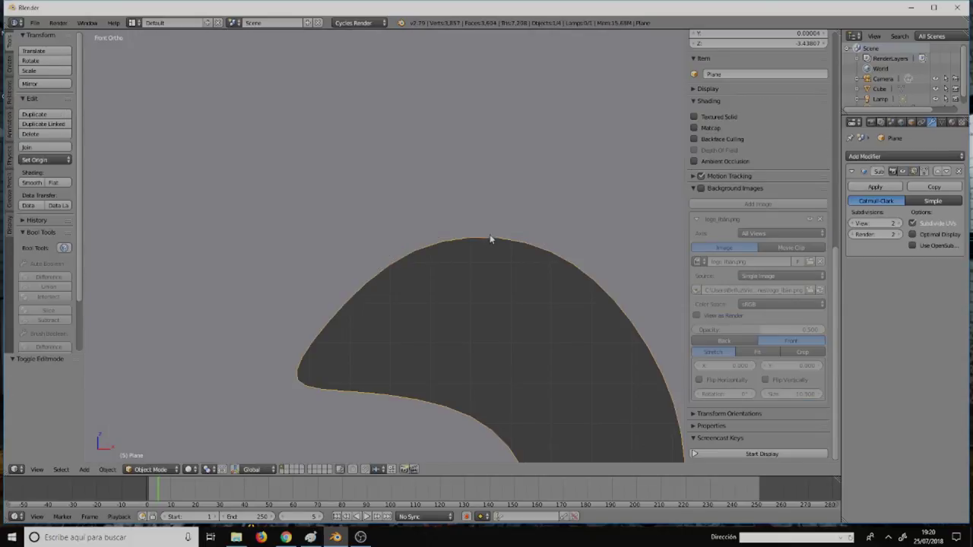
{"action": "scroll", "coordinate": [490, 234], "scroll_direction": "down", "scroll_amount": 6}
{"action": "scroll", "coordinate": [490, 237], "scroll_direction": "down", "scroll_amount": 2}
{"action": "scroll", "coordinate": [492, 236], "scroll_direction": "down", "scroll_amount": 2}
{"action": "scroll", "coordinate": [493, 234], "scroll_direction": "up", "scroll_amount": 6}
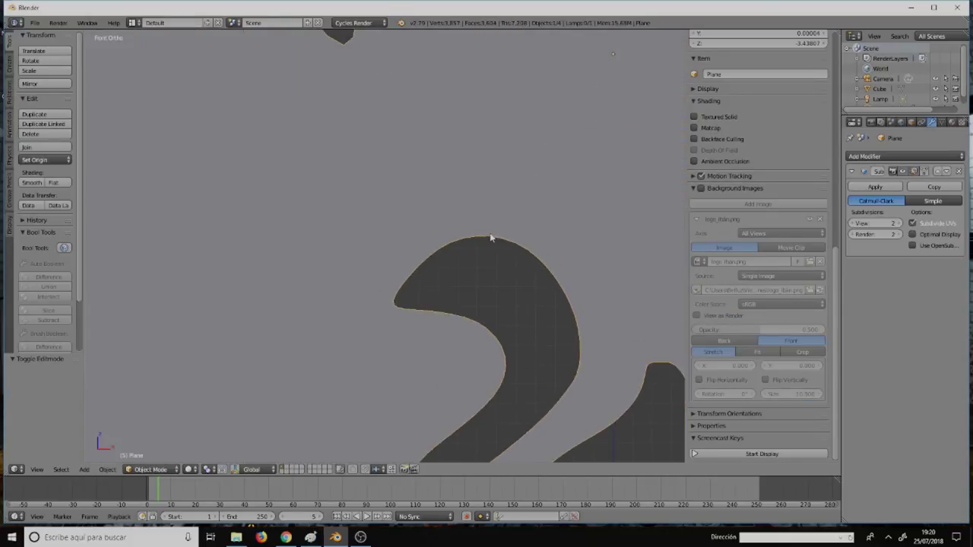
{"action": "scroll", "coordinate": [532, 304], "scroll_direction": "down", "scroll_amount": 5}
{"action": "key", "text": "Tab"}
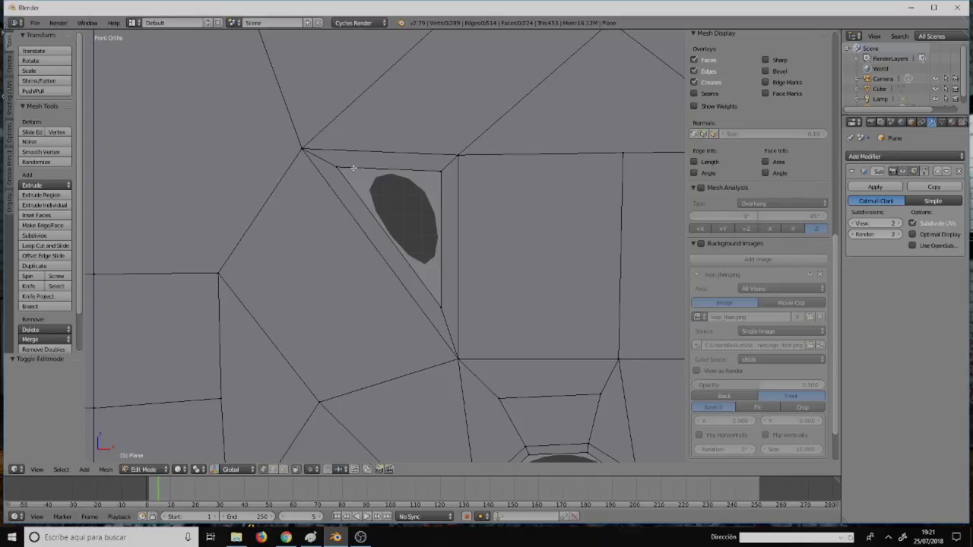
Step: Knife-cut new edges from above the left eye up toward the top of the logo
{"action": "key", "text": "k"}
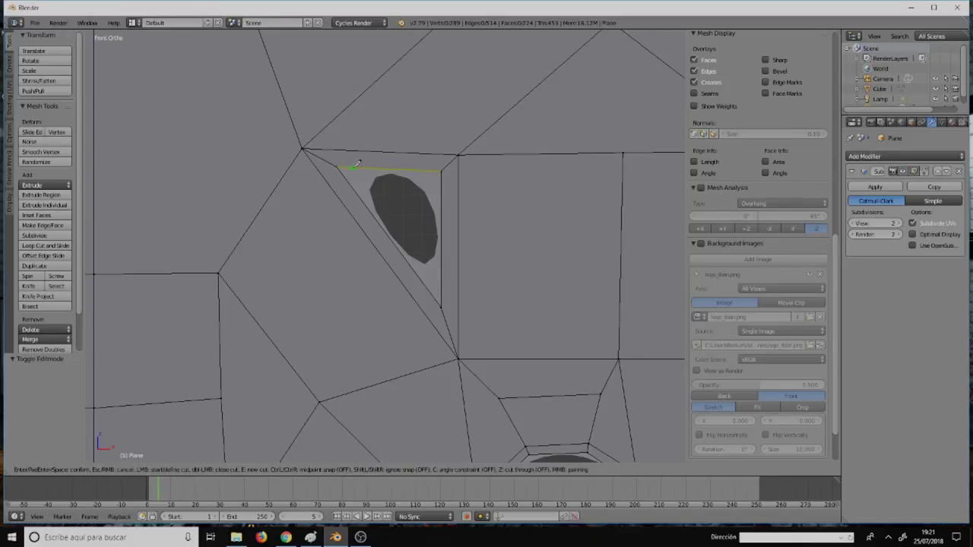
{"action": "left_click", "coordinate": [354, 163]}
{"action": "key", "text": "Escape"}
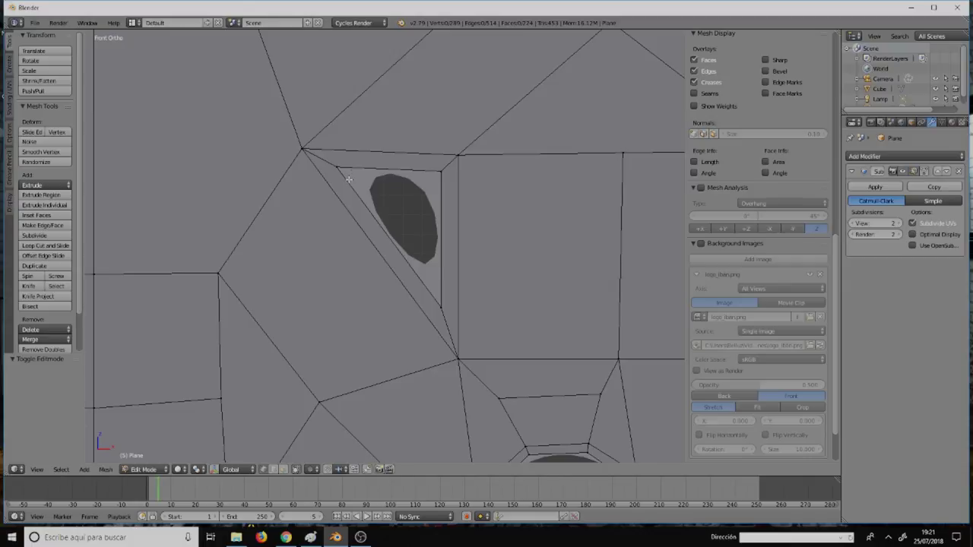
{"action": "key", "text": "k"}
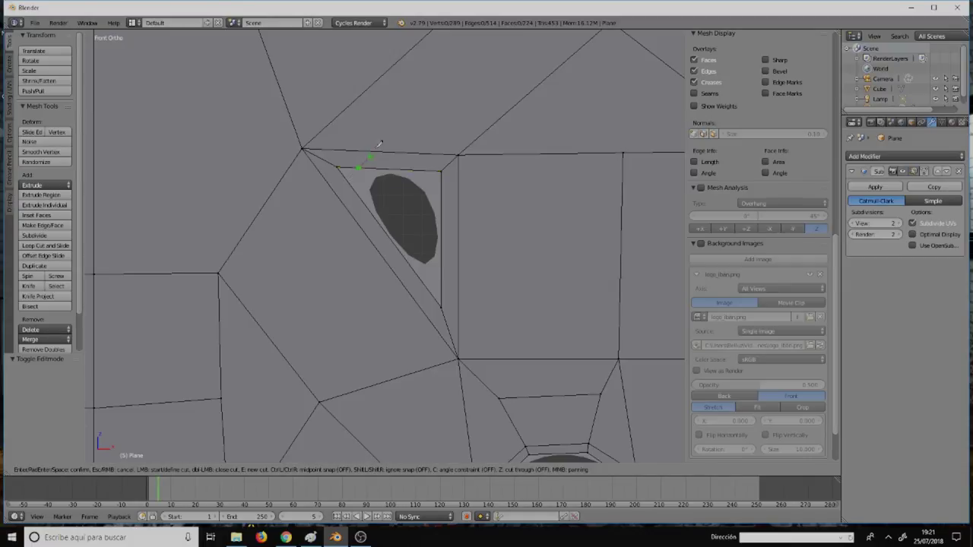
{"action": "left_click", "coordinate": [358, 165]}
{"action": "left_click", "coordinate": [361, 145]}
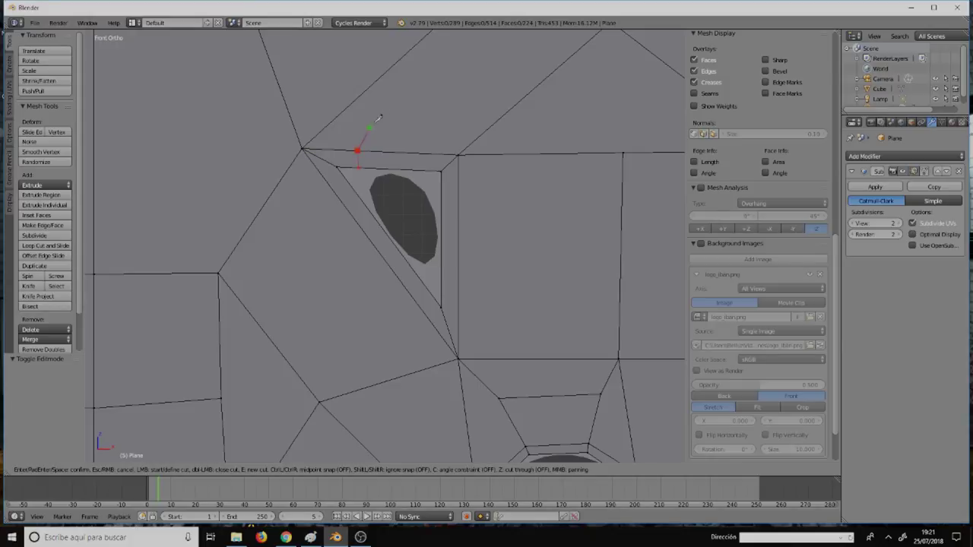
{"action": "left_click", "coordinate": [479, 29]}
{"action": "left_click", "coordinate": [552, 37]}
{"action": "left_click", "coordinate": [437, 149]}
{"action": "middle_click_drag", "start_coordinate": [459, 142], "coordinate": [439, 184], "text": "shift"}
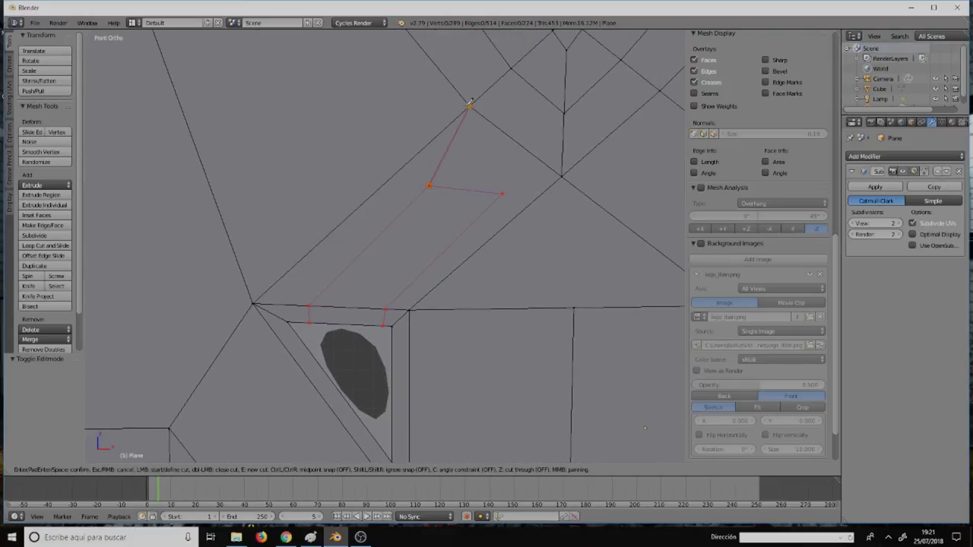
{"action": "left_click", "coordinate": [470, 105]}
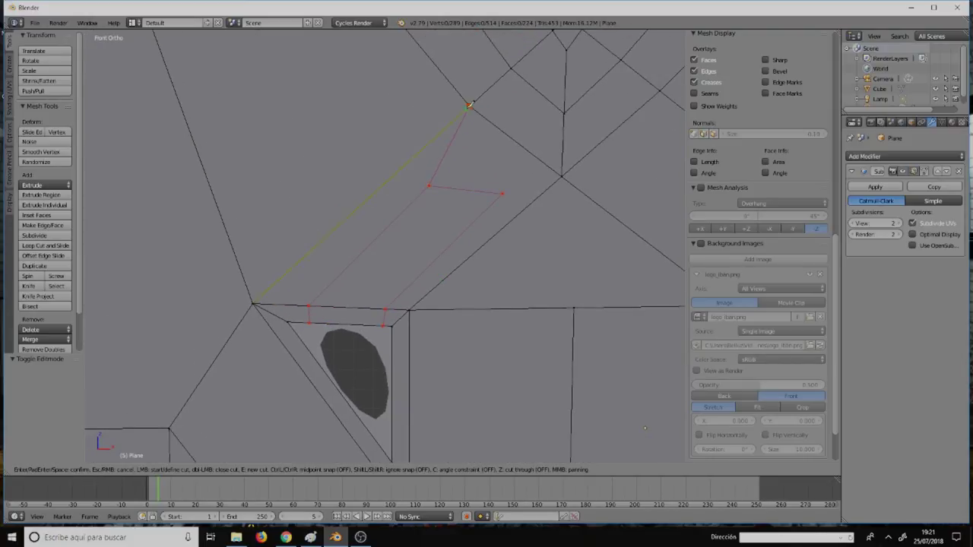
{"action": "left_click", "coordinate": [501, 193]}
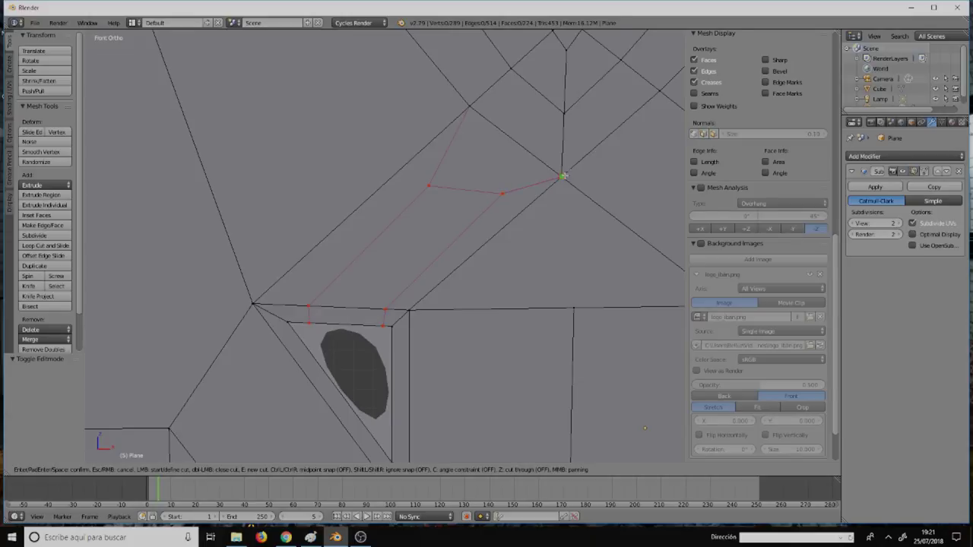
{"action": "left_click", "coordinate": [563, 176]}
{"action": "key", "text": "Return"}
Step: Knife-cut edges beside the eye, running right and then down to the lower vertex
{"action": "mouse_move", "coordinate": [410, 302]}
{"action": "middle_mouse_down", "text": "shift"}
{"action": "mouse_move", "coordinate": [438, 202]}
{"action": "mouse_move", "coordinate": [460, 169]}
{"action": "middle_mouse_up", "text": "shift"}
{"action": "key", "text": "Tab"}
{"action": "key", "text": "Tab"}
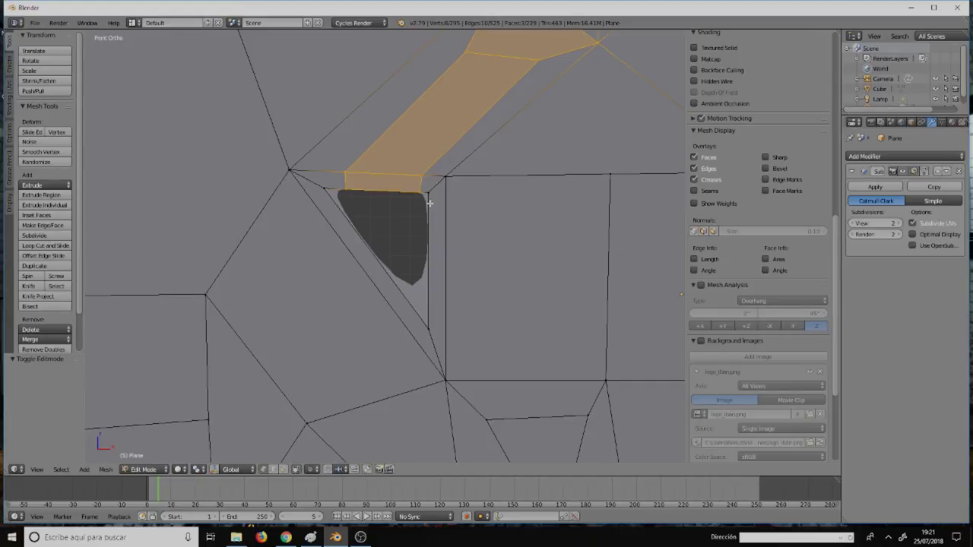
{"action": "key", "text": "k"}
{"action": "left_click", "coordinate": [431, 202]}
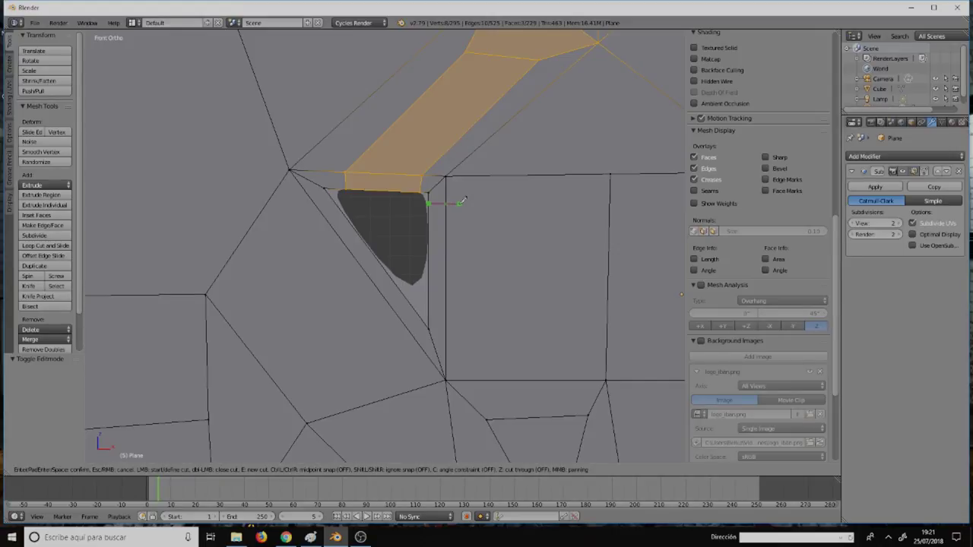
{"action": "left_click", "coordinate": [571, 202]}
{"action": "left_click", "coordinate": [571, 341]}
{"action": "left_click", "coordinate": [570, 202]}
{"action": "left_click", "coordinate": [573, 341]}
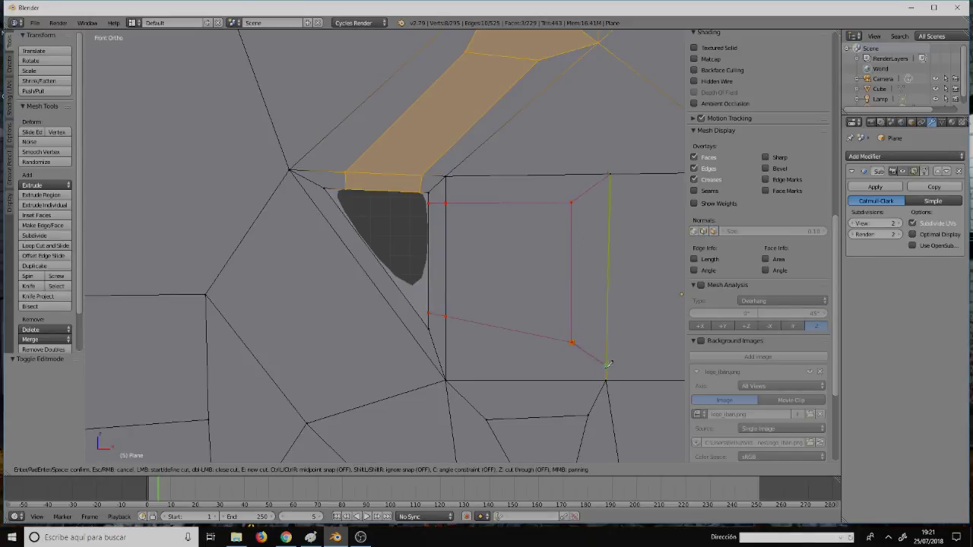
{"action": "left_click", "coordinate": [605, 378]}
{"action": "key", "text": "Return"}
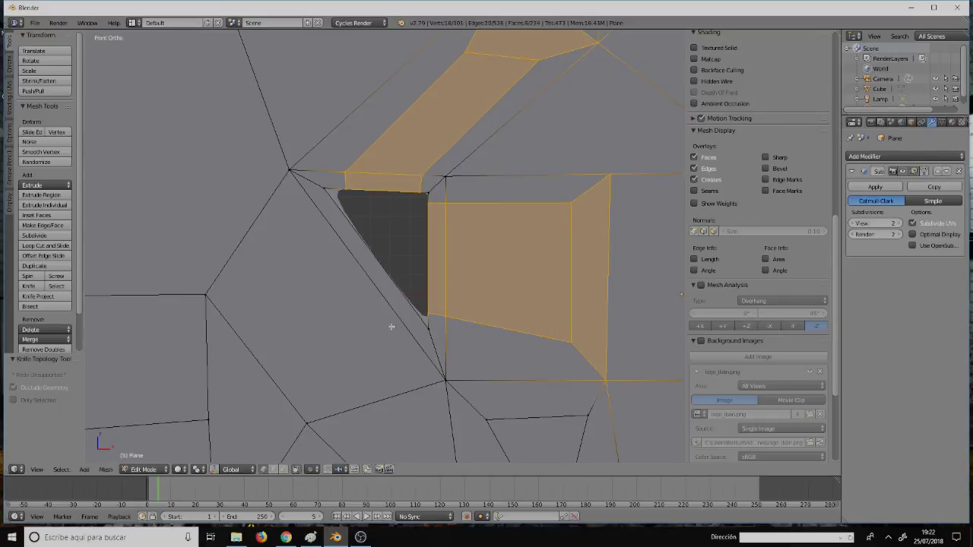
Step: Knife-cut edges from the eye hole's left side down to the lower vertex, plus a second short cut line
{"action": "key", "text": "k"}
{"action": "left_click", "coordinate": [339, 207]}
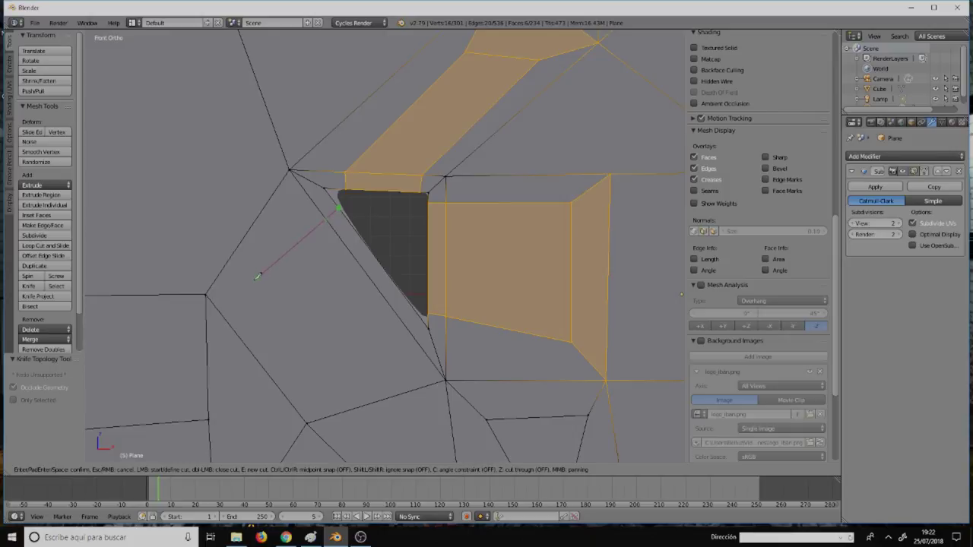
{"action": "left_click", "coordinate": [245, 287]}
{"action": "left_click", "coordinate": [320, 396]}
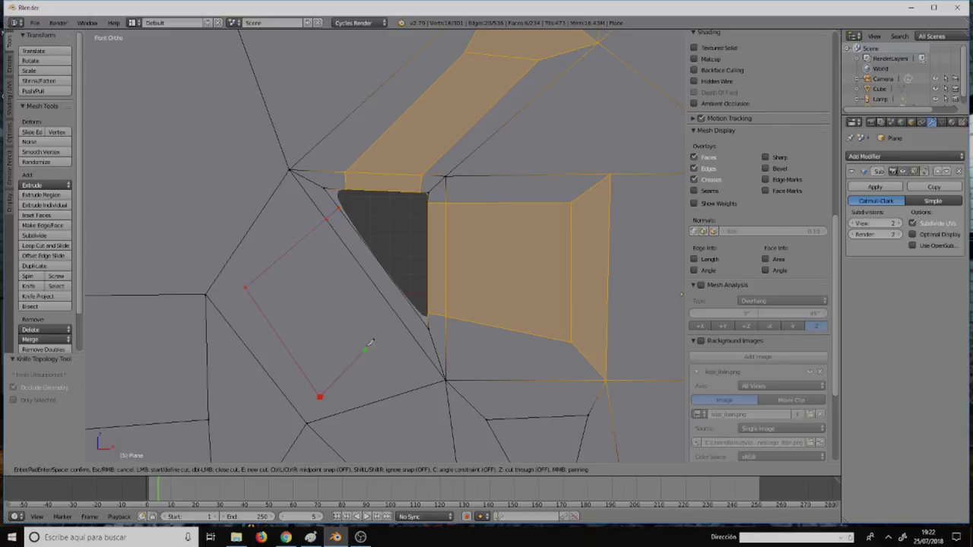
{"action": "left_click", "coordinate": [422, 308]}
{"action": "left_click", "coordinate": [321, 395]}
{"action": "left_click", "coordinate": [306, 423]}
{"action": "key", "text": "e"}
{"action": "left_click", "coordinate": [245, 287]}
{"action": "left_click", "coordinate": [212, 289]}
{"action": "key", "text": "Return"}
{"action": "scroll", "coordinate": [423, 276], "scroll_direction": "down", "scroll_amount": 3}
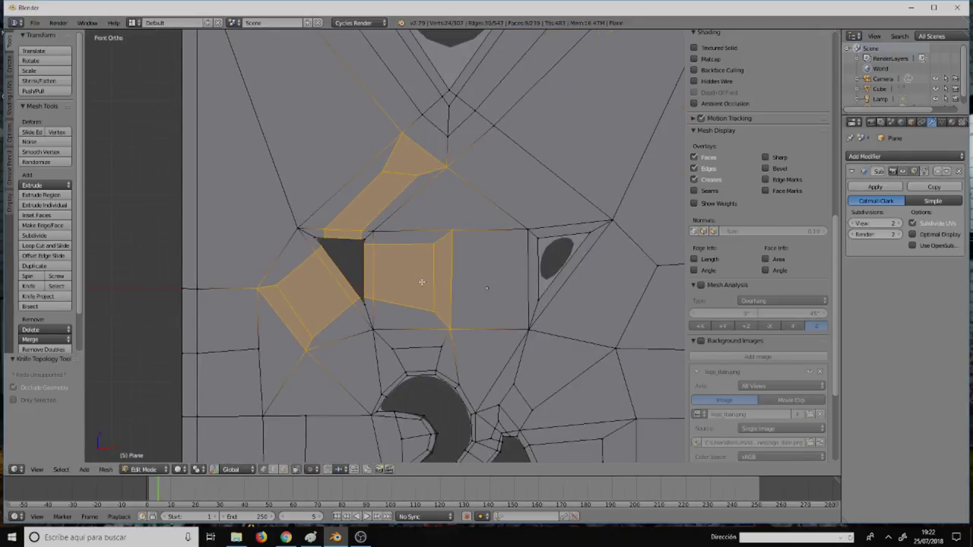
Step: Vertex-slide the triangle's top-left corner vertex twice, moving it up its edge
{"action": "key", "text": "a"}
{"action": "key", "text": "Tab"}
{"action": "scroll", "coordinate": [416, 249], "scroll_direction": "down", "scroll_amount": 2}
{"action": "scroll", "coordinate": [416, 249], "scroll_direction": "down", "scroll_amount": 5}
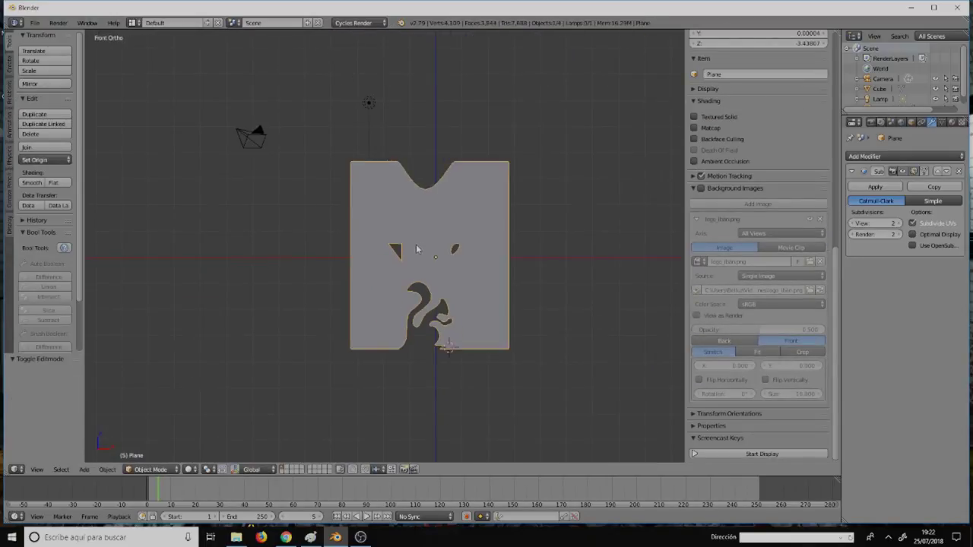
{"action": "scroll", "coordinate": [416, 249], "scroll_direction": "up", "scroll_amount": 6}
{"action": "scroll", "coordinate": [385, 257], "scroll_direction": "up", "scroll_amount": 4}
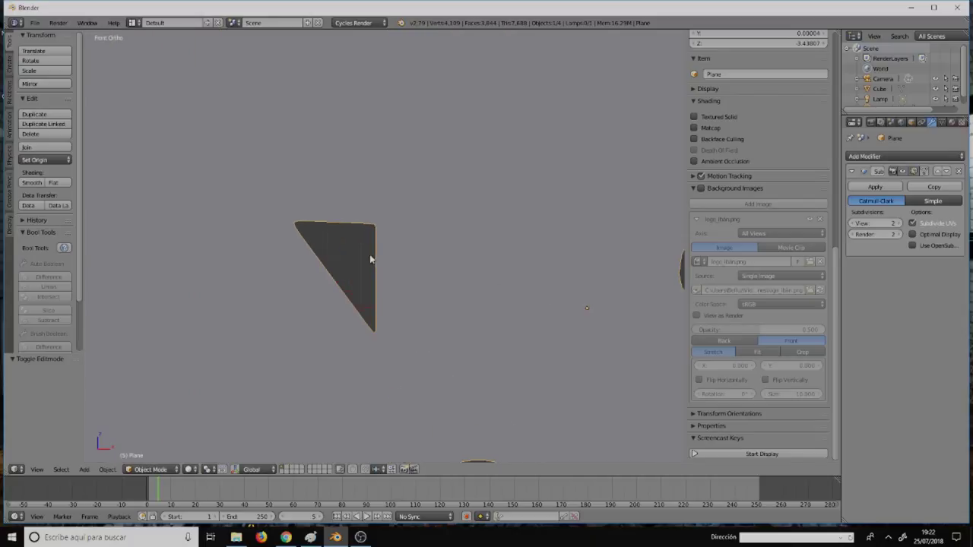
{"action": "key", "text": "Tab"}
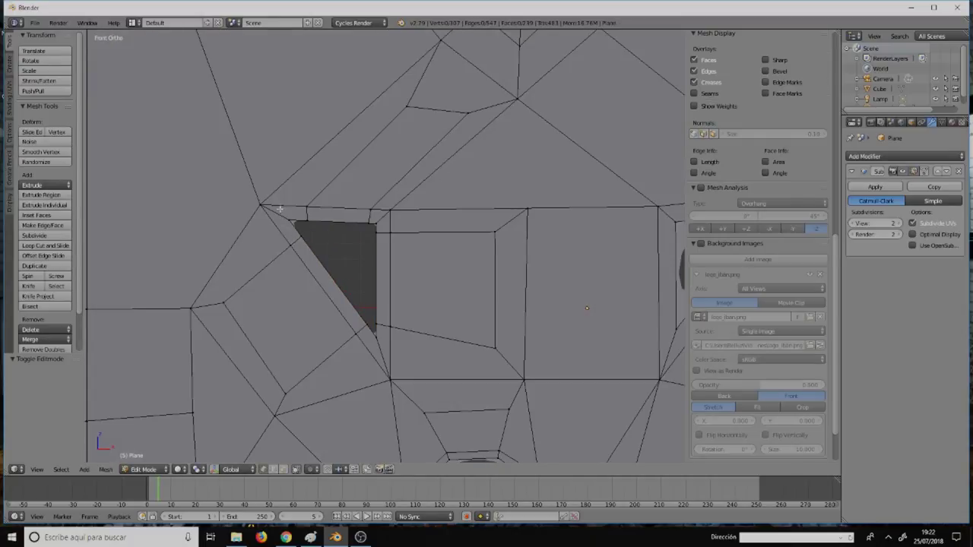
{"action": "right_click", "coordinate": [308, 238]}
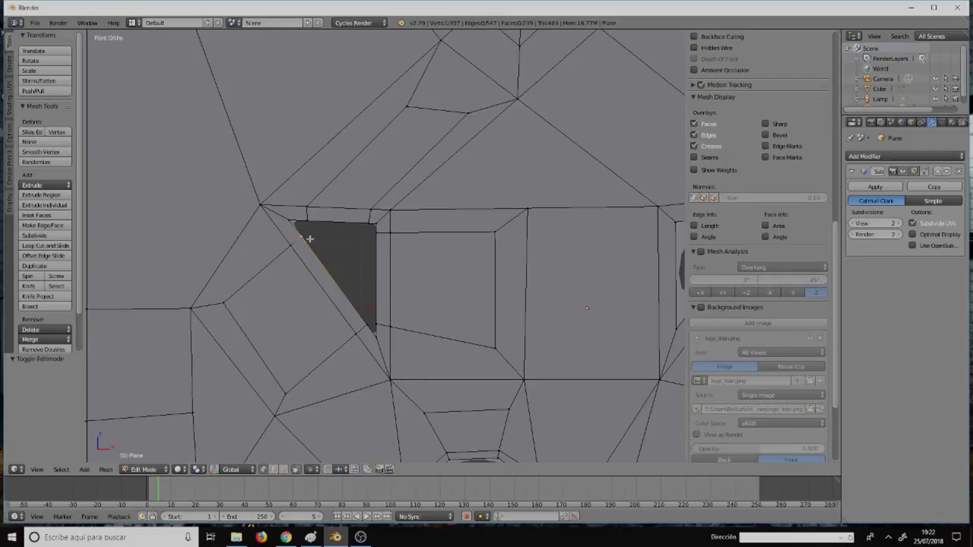
{"action": "key", "text": "shift+v"}
{"action": "left_click", "coordinate": [302, 234]}
{"action": "key", "text": "shift+v"}
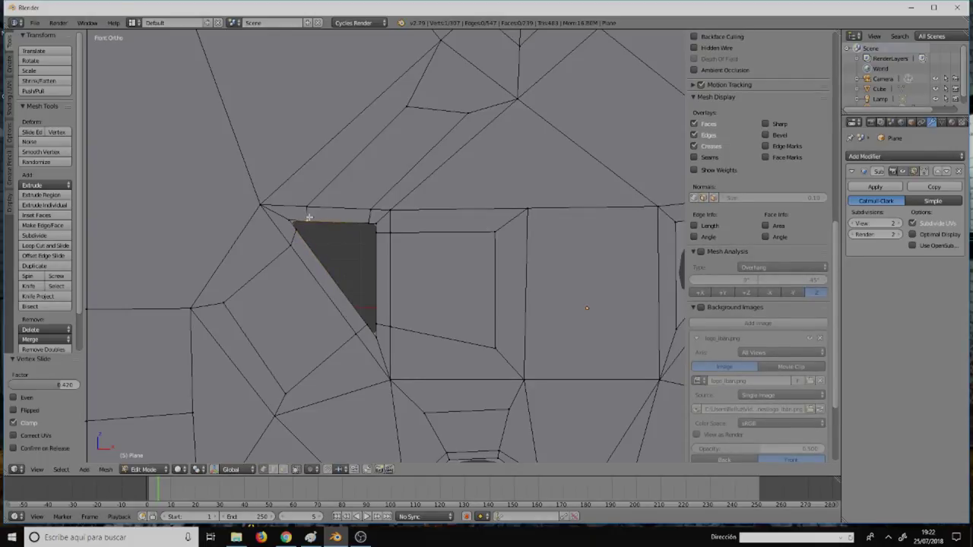
{"action": "left_click", "coordinate": [299, 215]}
{"action": "middle_click_drag", "start_coordinate": [475, 278], "coordinate": [335, 246], "text": "shift"}
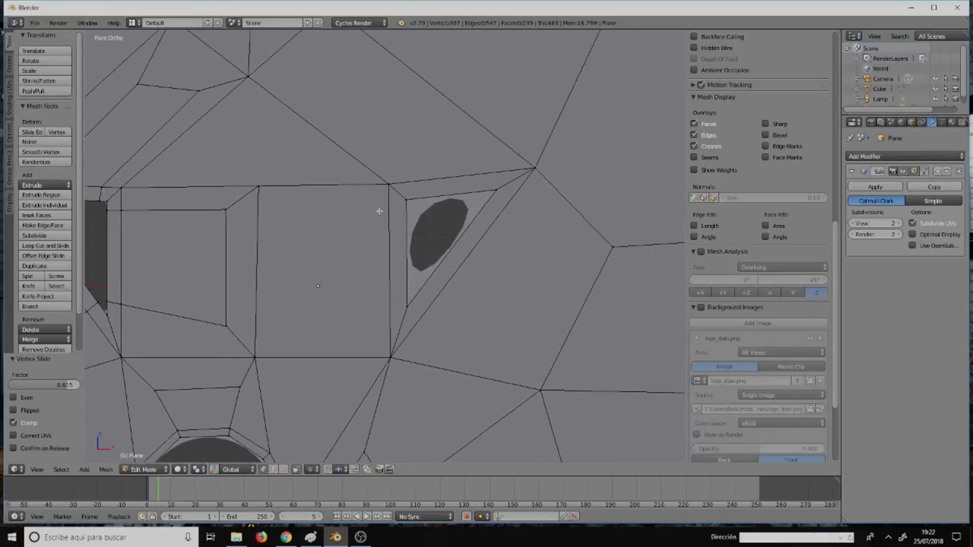
Step: Knife-cut edges around the left, lower and top sides of the oval eye hole
{"action": "key", "text": "k"}
{"action": "left_click", "coordinate": [406, 208]}
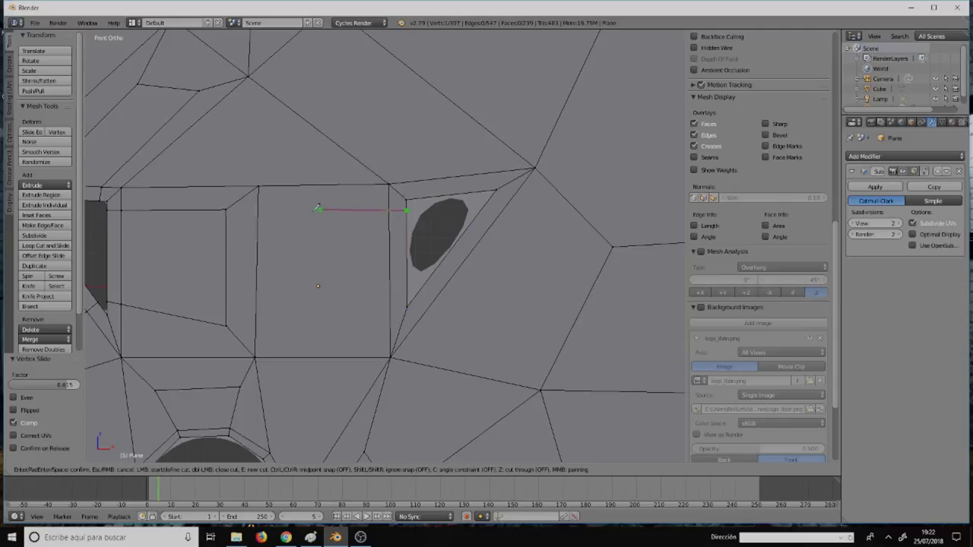
{"action": "left_click", "coordinate": [302, 209]}
{"action": "left_click", "coordinate": [290, 319]}
{"action": "left_click", "coordinate": [407, 292]}
{"action": "left_click", "coordinate": [420, 195]}
{"action": "left_click", "coordinate": [358, 40]}
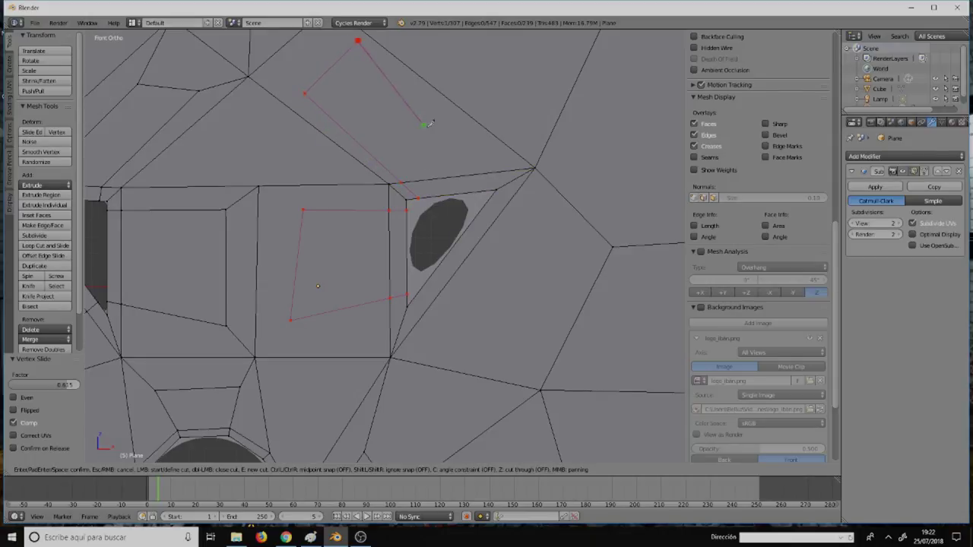
{"action": "left_click", "coordinate": [489, 174]}
{"action": "left_click", "coordinate": [489, 191]}
{"action": "left_click", "coordinate": [488, 199]}
{"action": "left_click", "coordinate": [574, 245]}
{"action": "left_click", "coordinate": [525, 365]}
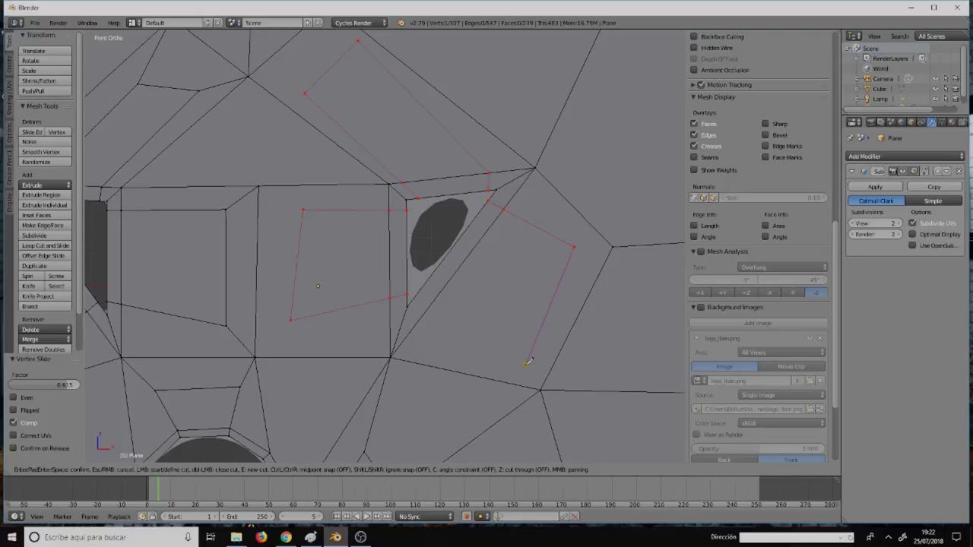
{"action": "left_click", "coordinate": [414, 297]}
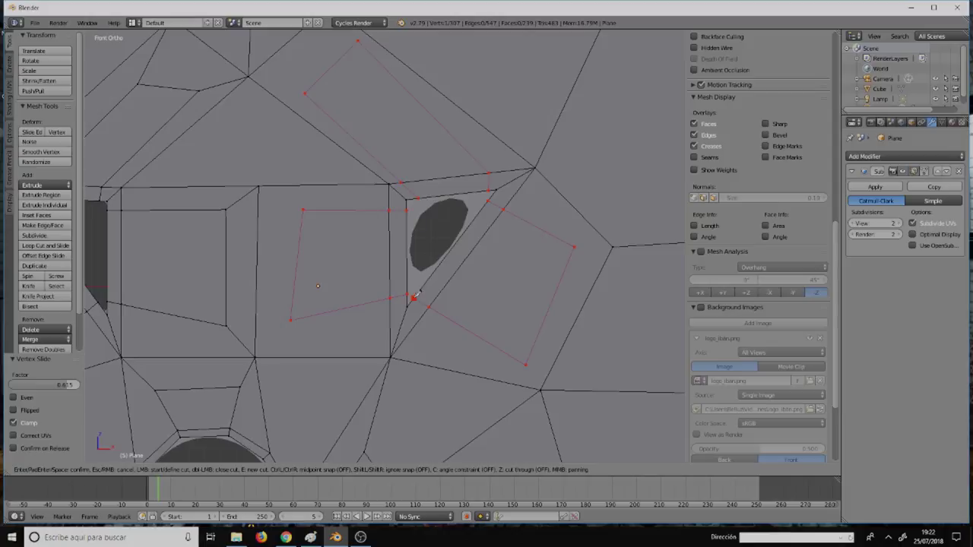
{"action": "left_click", "coordinate": [290, 320]}
{"action": "left_click", "coordinate": [303, 210]}
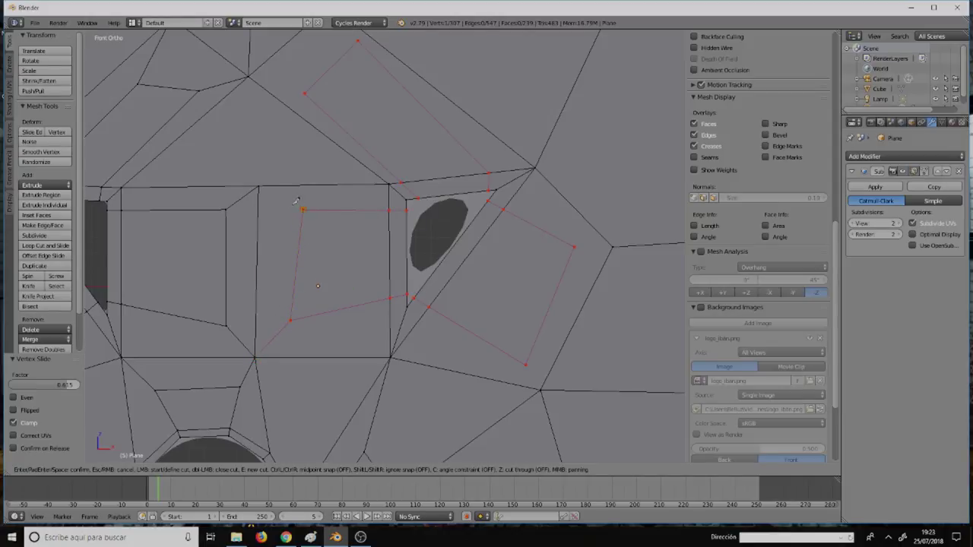
{"action": "left_click", "coordinate": [258, 186]}
Step: Add more knife cut lines on the upper and right sides of the oval, then commit all cuts
{"action": "key", "text": "e"}
{"action": "left_click", "coordinate": [304, 93]}
{"action": "left_click", "coordinate": [249, 77]}
{"action": "left_click", "coordinate": [574, 247]}
{"action": "left_click", "coordinate": [615, 241]}
{"action": "left_click", "coordinate": [526, 364]}
{"action": "left_click", "coordinate": [544, 383]}
{"action": "middle_click_drag", "start_coordinate": [456, 116], "coordinate": [511, 294], "text": "shift"}
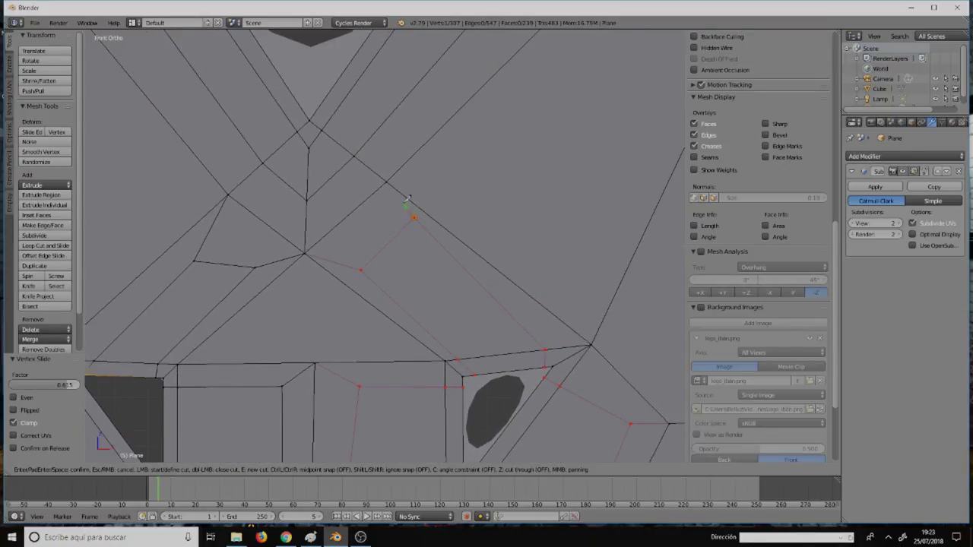
{"action": "left_click", "coordinate": [386, 181]}
{"action": "key", "text": "Return"}
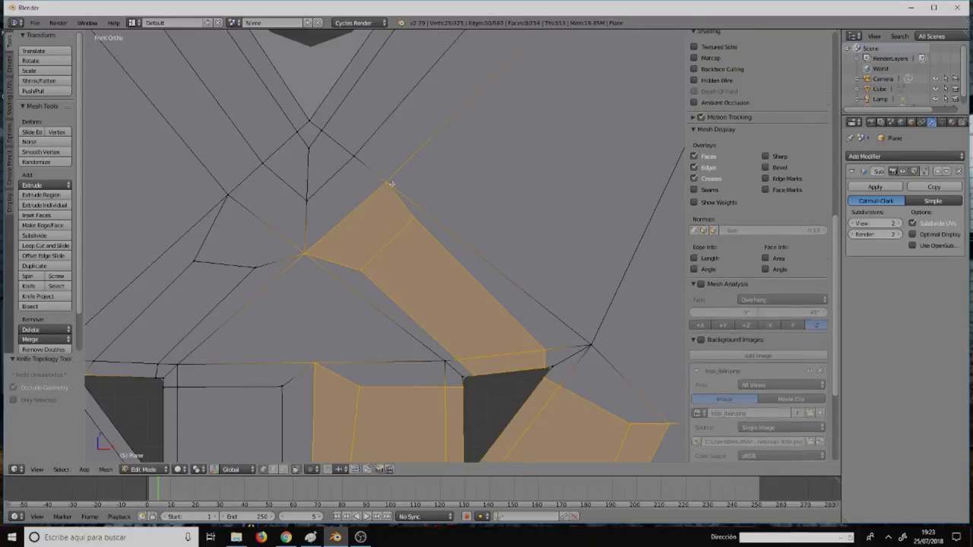
{"action": "scroll", "coordinate": [512, 221], "scroll_direction": "down", "scroll_amount": 5}
Step: Zoom to the logo's lower corner and slide a bottom-edge vertex along the bottom edge
{"action": "key", "text": "Tab"}
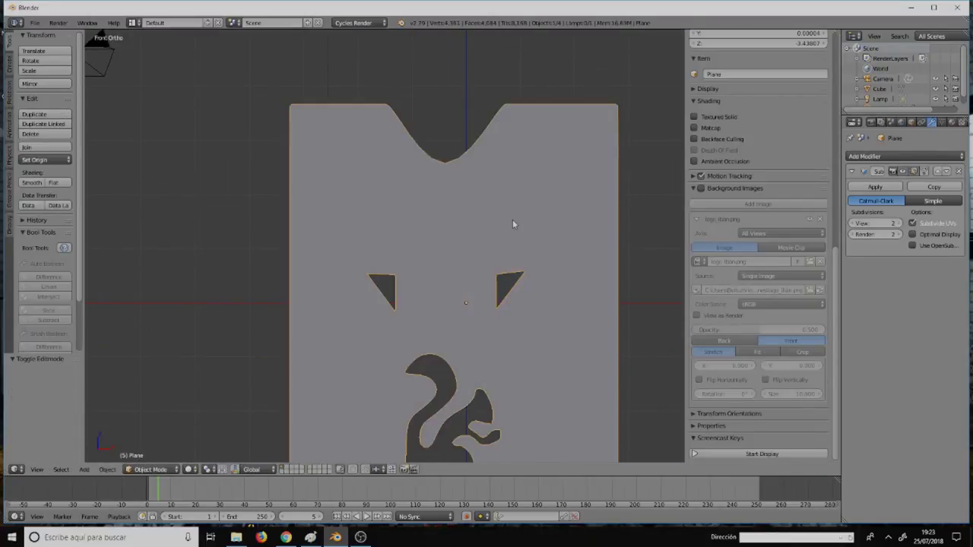
{"action": "middle_click_drag", "start_coordinate": [526, 286], "coordinate": [534, 175], "text": "shift"}
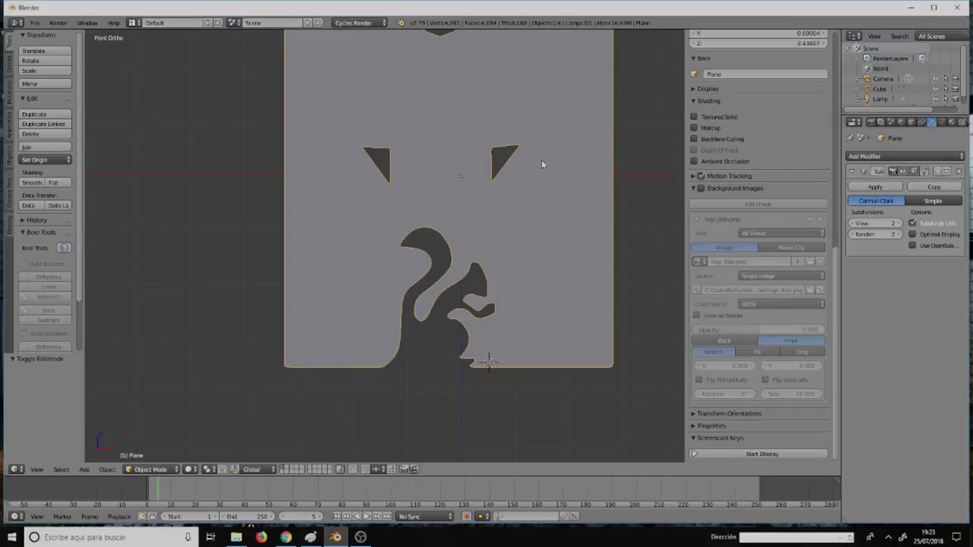
{"action": "middle_click_drag", "start_coordinate": [466, 318], "coordinate": [499, 145], "text": "shift"}
{"action": "scroll", "coordinate": [428, 190], "scroll_direction": "up", "scroll_amount": 3}
{"action": "scroll", "coordinate": [427, 190], "scroll_direction": "up", "scroll_amount": 3}
{"action": "scroll", "coordinate": [427, 190], "scroll_direction": "up", "scroll_amount": 1}
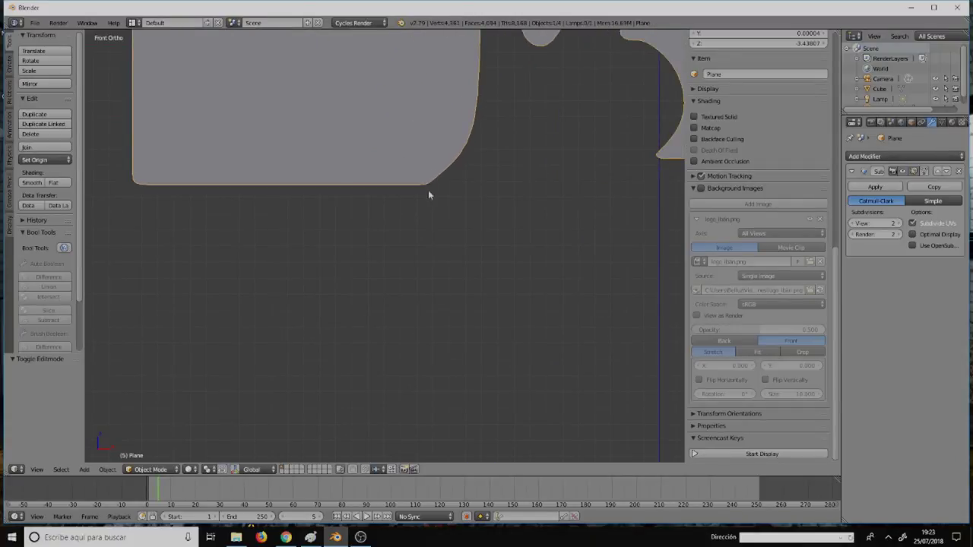
{"action": "scroll", "coordinate": [437, 185], "scroll_direction": "down", "scroll_amount": 2}
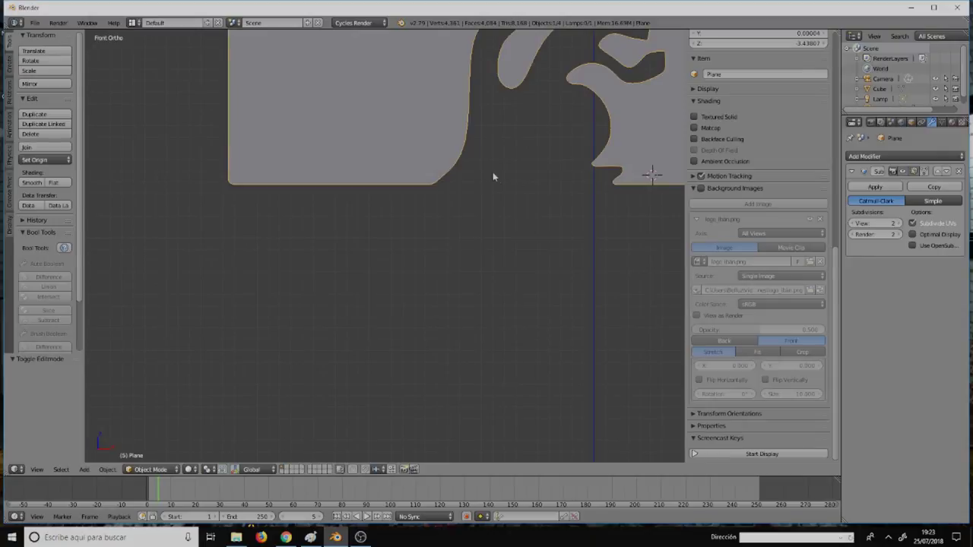
{"action": "key", "text": "Tab"}
{"action": "scroll", "coordinate": [440, 178], "scroll_direction": "up", "scroll_amount": 3}
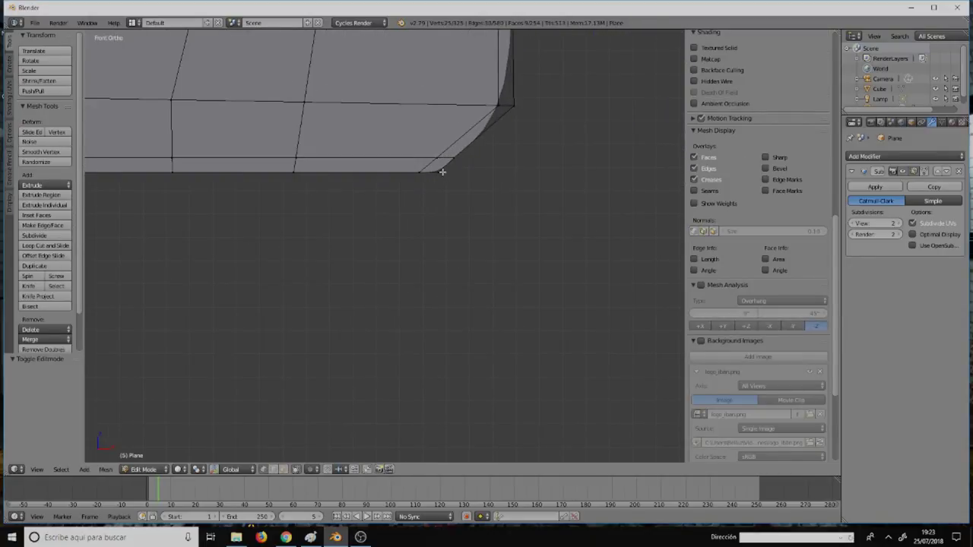
{"action": "right_click", "coordinate": [423, 174]}
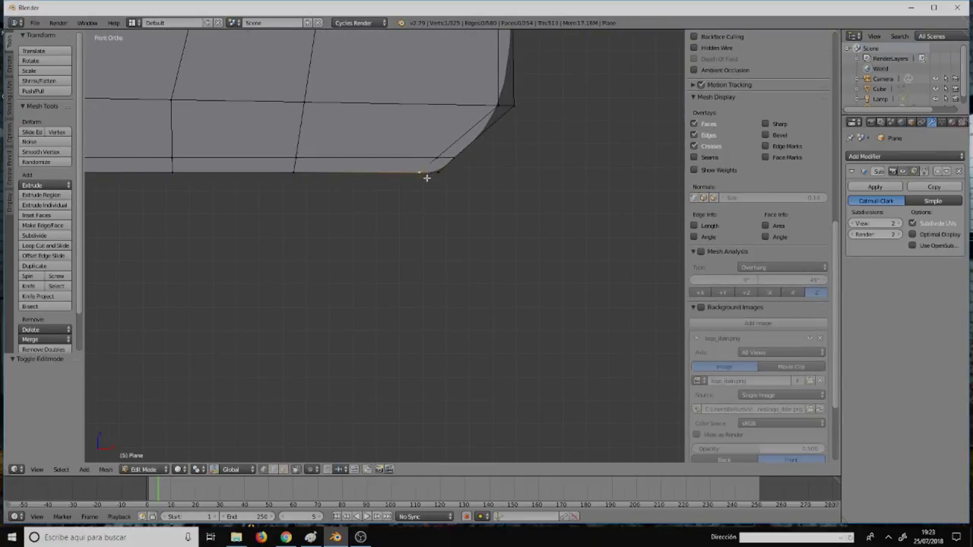
{"action": "key", "text": "shift+v"}
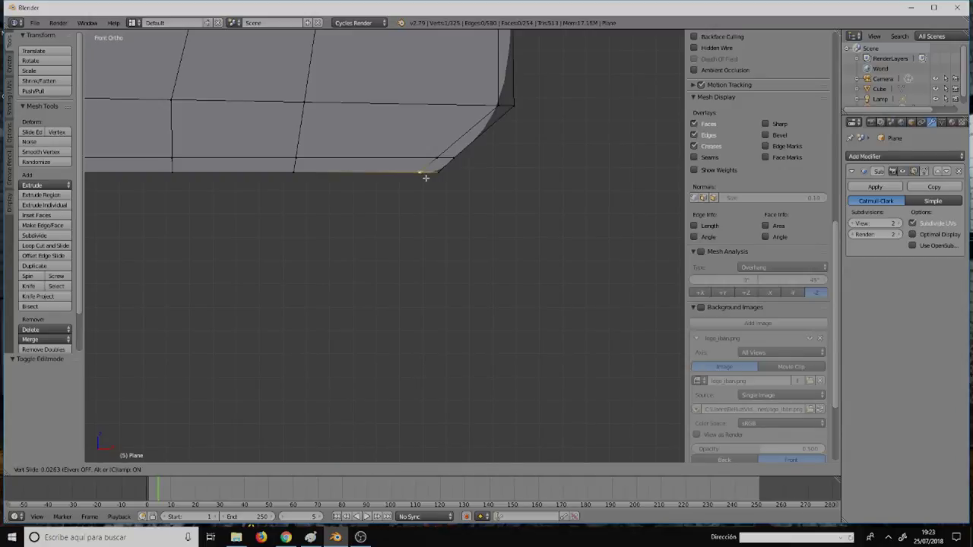
{"action": "left_click", "coordinate": [433, 176]}
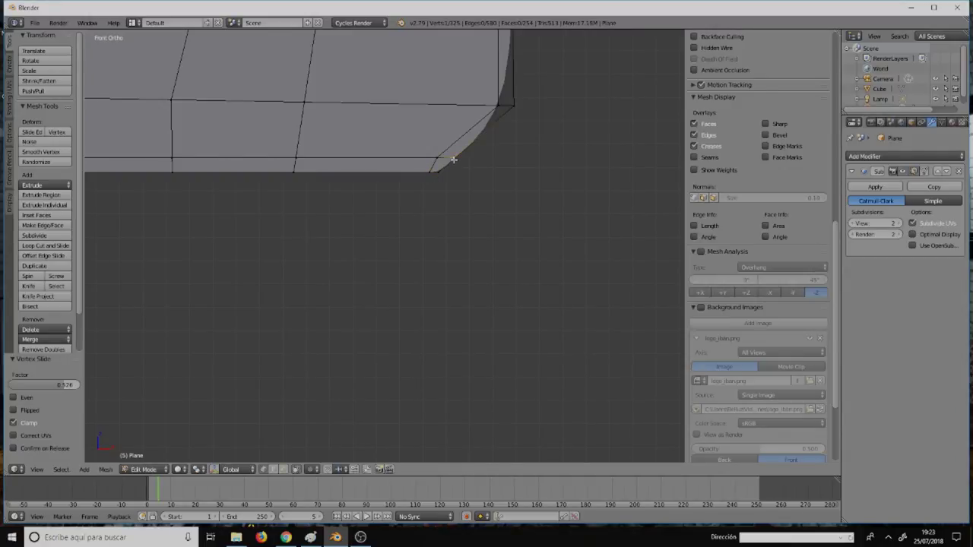
Step: Slide that vertex further and nudge it with G to round the corner
{"action": "key", "text": "shift+v"}
{"action": "left_click", "coordinate": [438, 159]}
{"action": "key", "text": "g"}
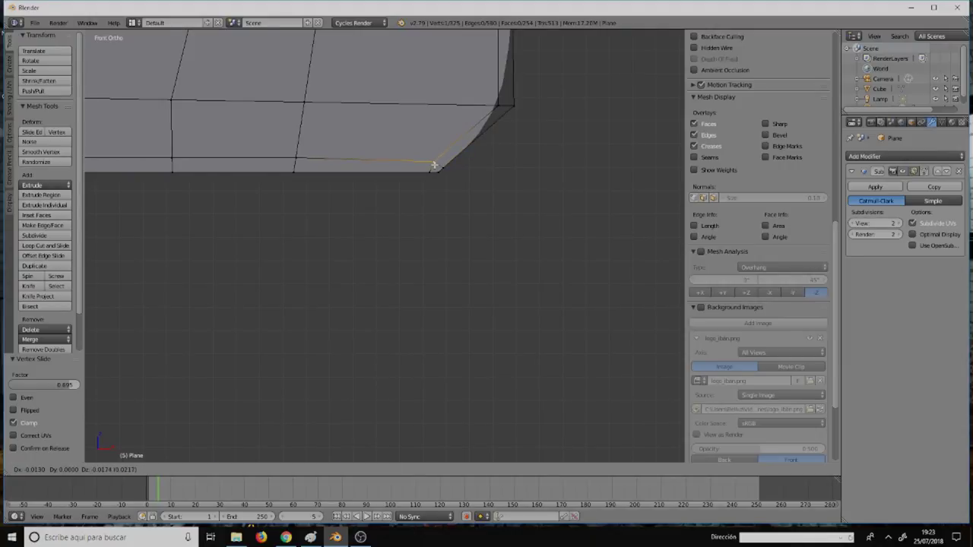
{"action": "left_click", "coordinate": [434, 165]}
{"action": "scroll", "coordinate": [469, 144], "scroll_direction": "down", "scroll_amount": 2}
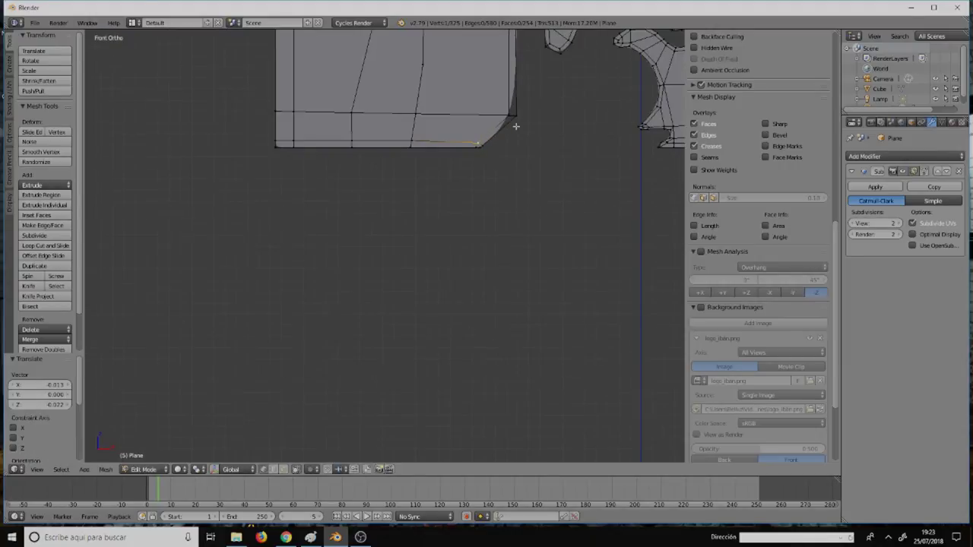
{"action": "scroll", "coordinate": [514, 129], "scroll_direction": "down", "scroll_amount": 2}
{"action": "key", "text": "Tab"}
{"action": "scroll", "coordinate": [529, 160], "scroll_direction": "down", "scroll_amount": 3}
Step: Slide the notch's curved-edge vertex and a long bottom-edge vertex along their edges
{"action": "scroll", "coordinate": [542, 174], "scroll_direction": "down", "scroll_amount": 3}
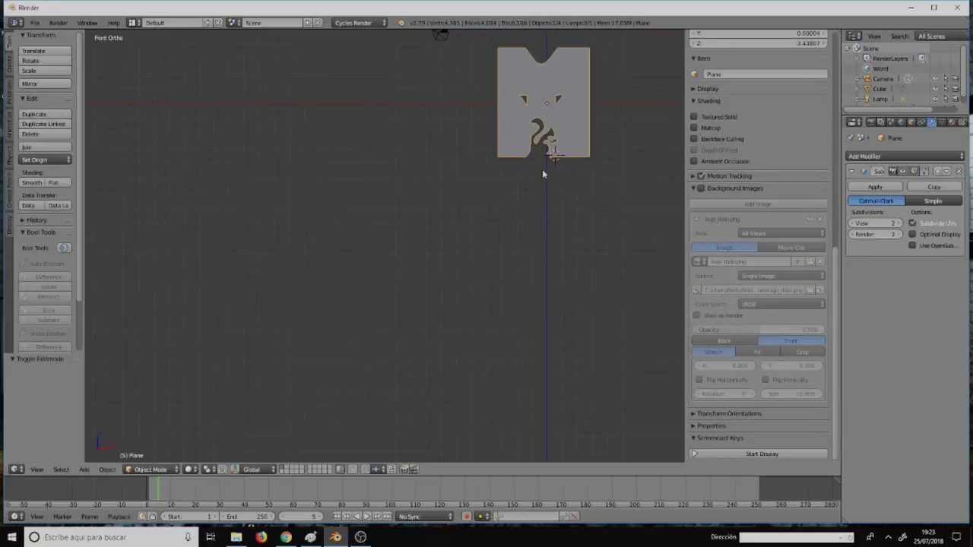
{"action": "scroll", "coordinate": [542, 169], "scroll_direction": "up", "scroll_amount": 5}
{"action": "scroll", "coordinate": [554, 141], "scroll_direction": "up", "scroll_amount": 3}
{"action": "scroll", "coordinate": [573, 81], "scroll_direction": "up", "scroll_amount": 3}
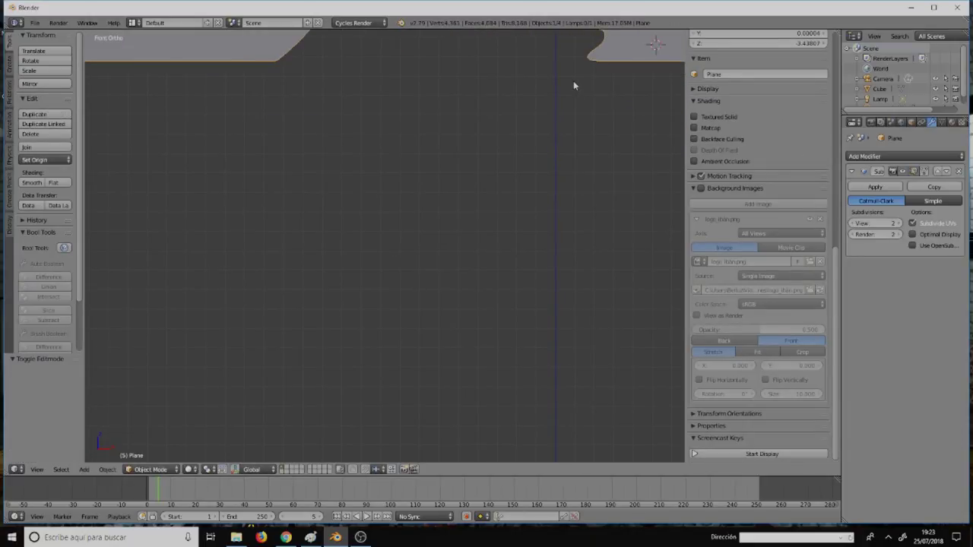
{"action": "middle_click_drag", "start_coordinate": [542, 160], "coordinate": [452, 234], "text": "shift"}
{"action": "key", "text": "Tab"}
{"action": "scroll", "coordinate": [449, 222], "scroll_direction": "up", "scroll_amount": 2}
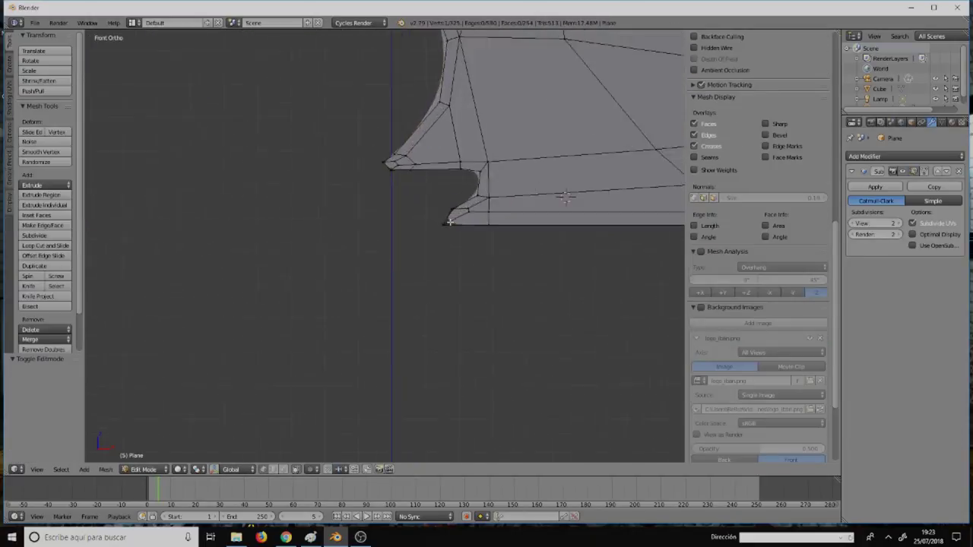
{"action": "scroll", "coordinate": [451, 220], "scroll_direction": "up", "scroll_amount": 3}
{"action": "right_click", "coordinate": [451, 197]}
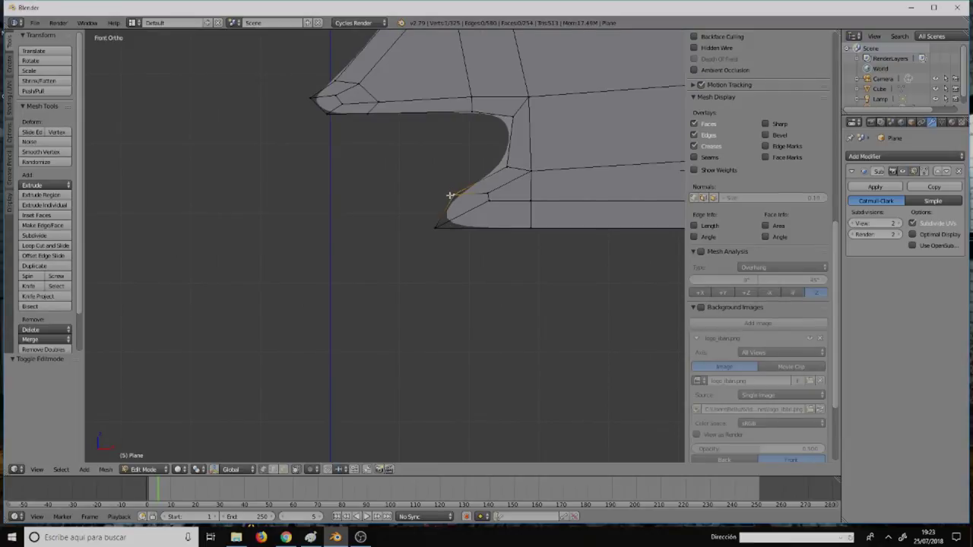
{"action": "key", "text": "shift+v"}
{"action": "left_click", "coordinate": [438, 218]}
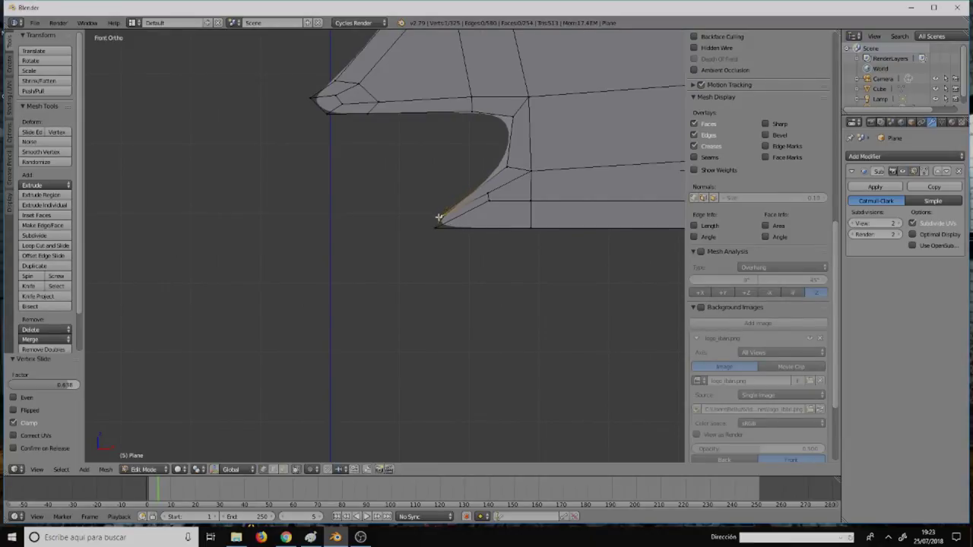
{"action": "right_click", "coordinate": [532, 223]}
{"action": "key", "text": "shift+v"}
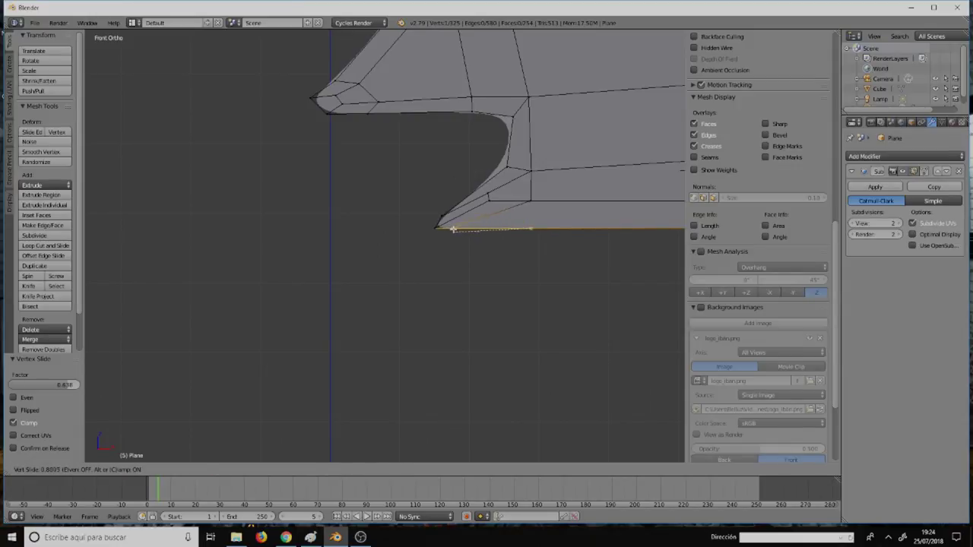
{"action": "left_click", "coordinate": [455, 230]}
{"action": "scroll", "coordinate": [465, 243], "scroll_direction": "down", "scroll_amount": 2}
{"action": "scroll", "coordinate": [456, 234], "scroll_direction": "down", "scroll_amount": 2}
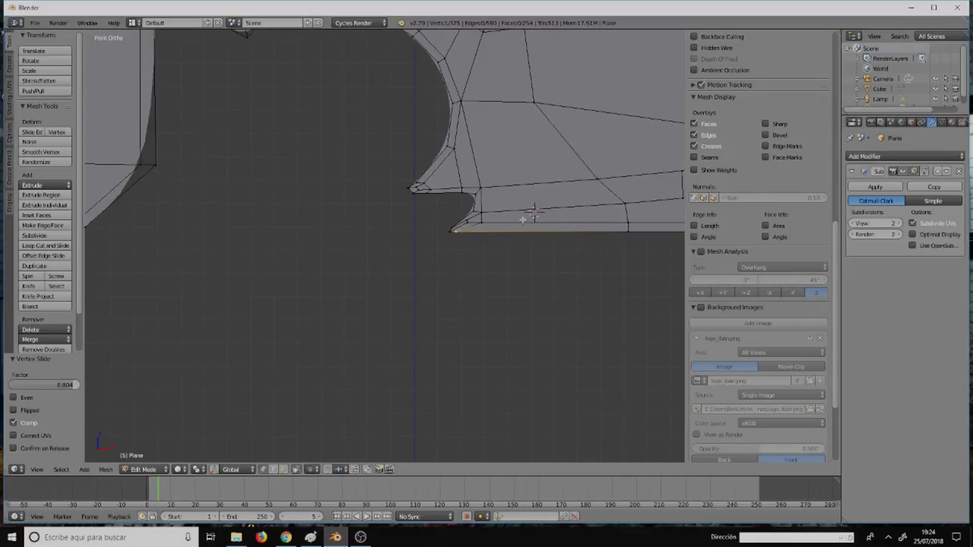
{"action": "key", "text": "Tab"}
{"action": "scroll", "coordinate": [486, 211], "scroll_direction": "down", "scroll_amount": 2}
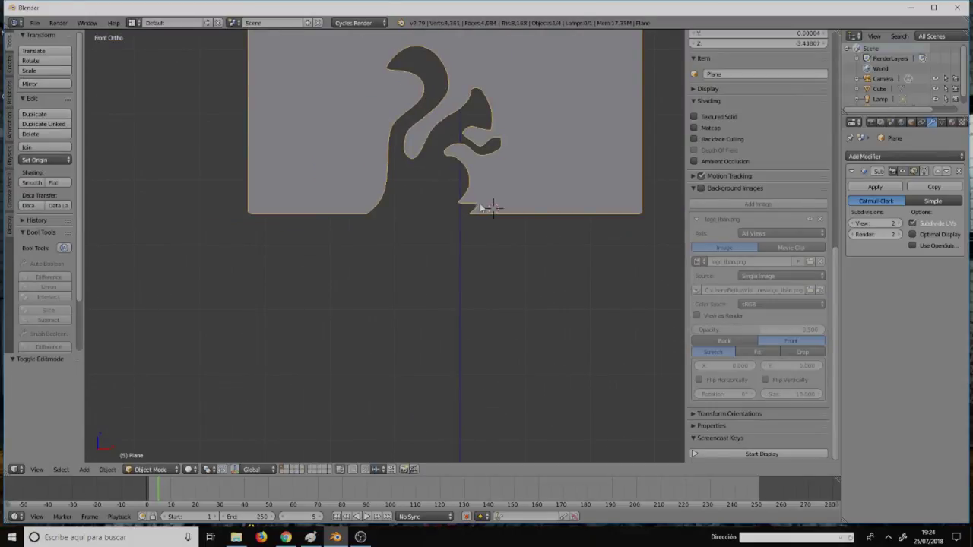
{"action": "scroll", "coordinate": [487, 205], "scroll_direction": "up", "scroll_amount": 3}
{"action": "scroll", "coordinate": [461, 199], "scroll_direction": "up", "scroll_amount": 3}
Step: Slide the notch's upper-edge and lower-edge vertices toward the tip, then check in Object Mode
{"action": "key", "text": "Tab"}
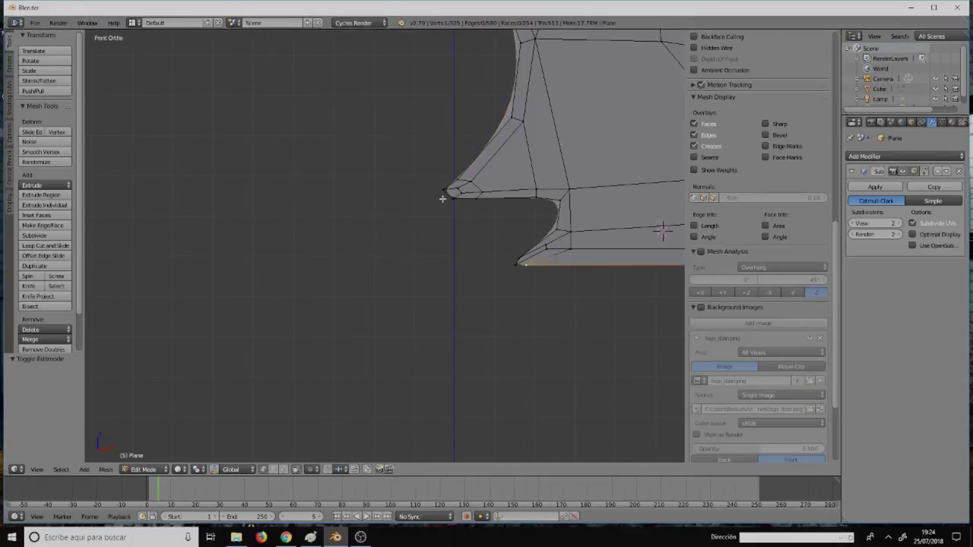
{"action": "scroll", "coordinate": [442, 198], "scroll_direction": "up", "scroll_amount": 4}
{"action": "right_click", "coordinate": [478, 156], "text": "alt"}
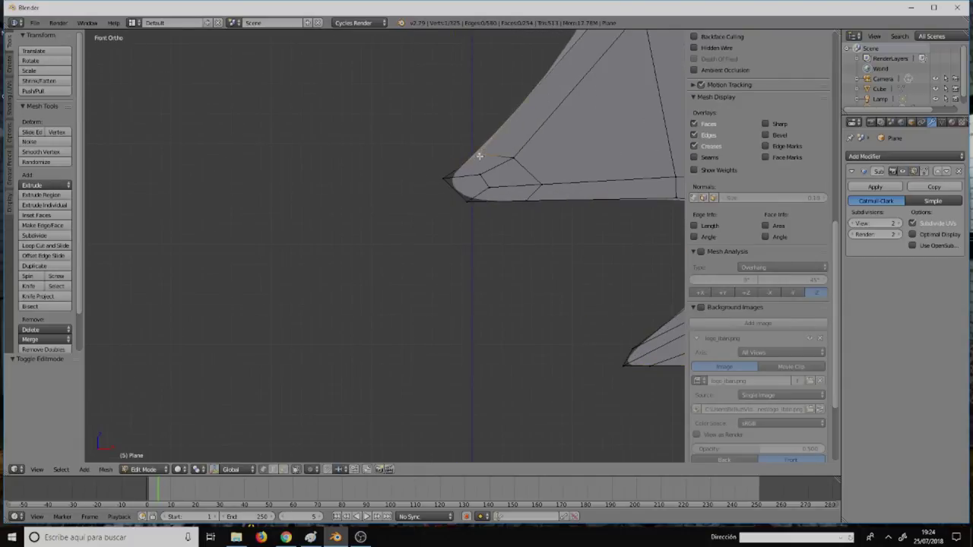
{"action": "key", "text": "shift+v"}
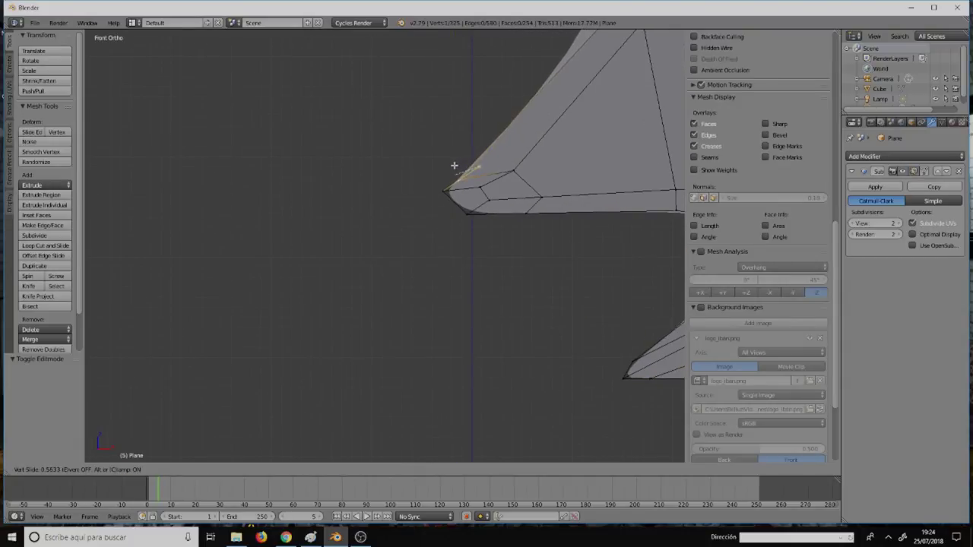
{"action": "left_click", "coordinate": [451, 165]}
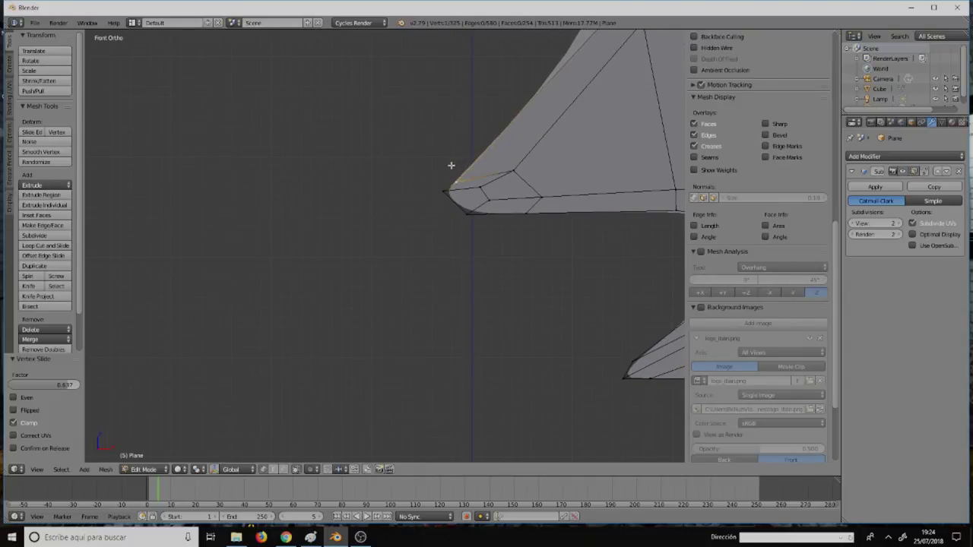
{"action": "right_click", "coordinate": [533, 209], "text": "alt"}
{"action": "key", "text": "shift+v"}
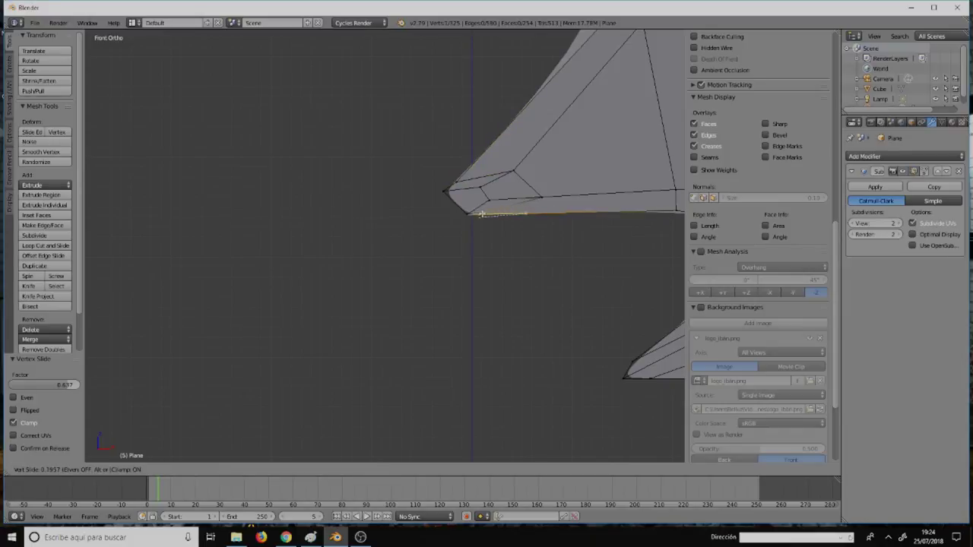
{"action": "left_click", "coordinate": [483, 214]}
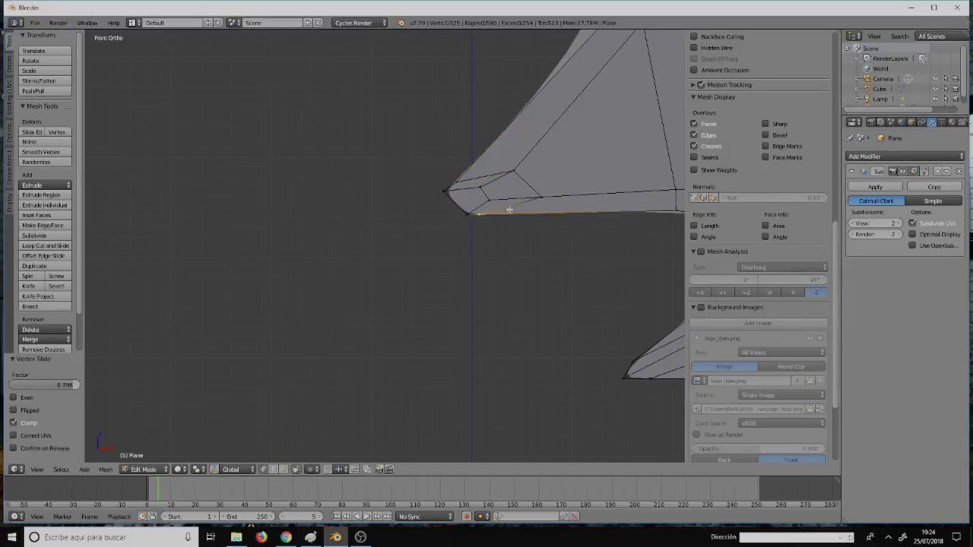
{"action": "key", "text": "Tab"}
Step: Frame the logo's top-left corner in Edit Mode and select a corner vertex
{"action": "scroll", "coordinate": [520, 210], "scroll_direction": "down", "scroll_amount": 6}
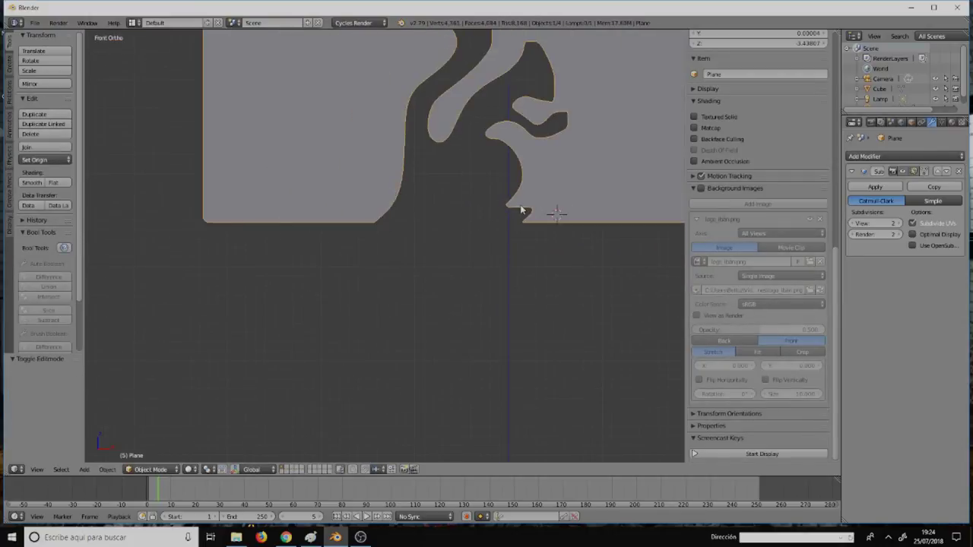
{"action": "scroll", "coordinate": [536, 225], "scroll_direction": "down", "scroll_amount": 2}
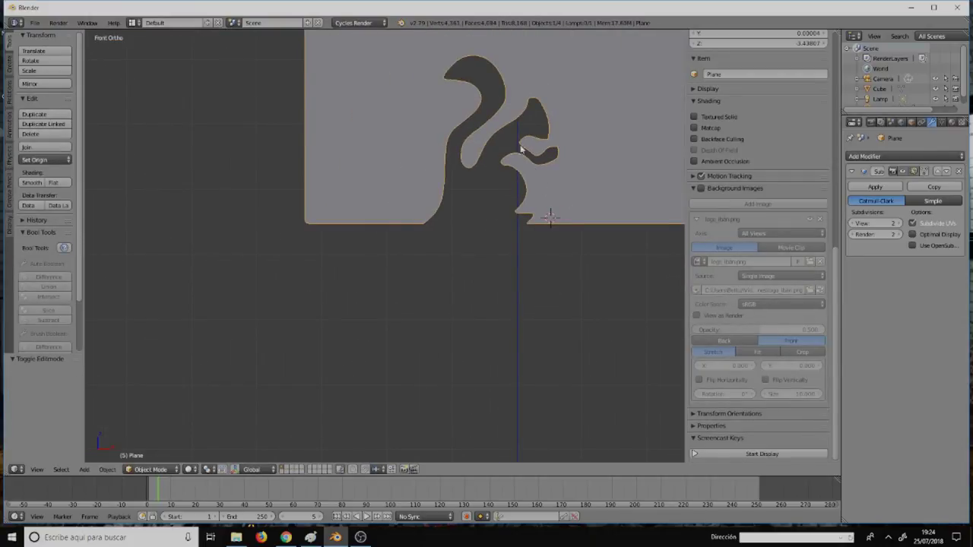
{"action": "middle_click_drag", "start_coordinate": [520, 147], "coordinate": [532, 258], "text": "shift"}
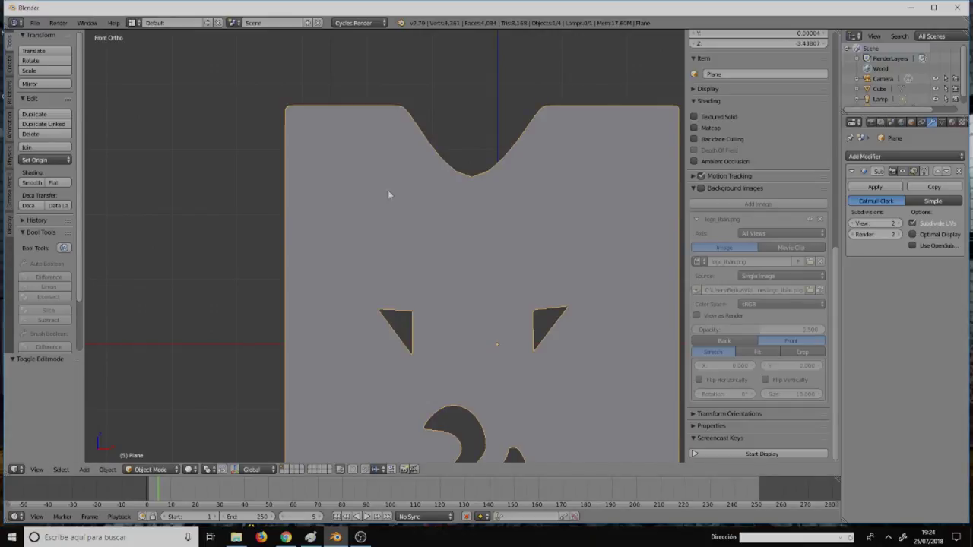
{"action": "key", "text": "Tab"}
{"action": "scroll", "coordinate": [307, 118], "scroll_direction": "up", "scroll_amount": 5}
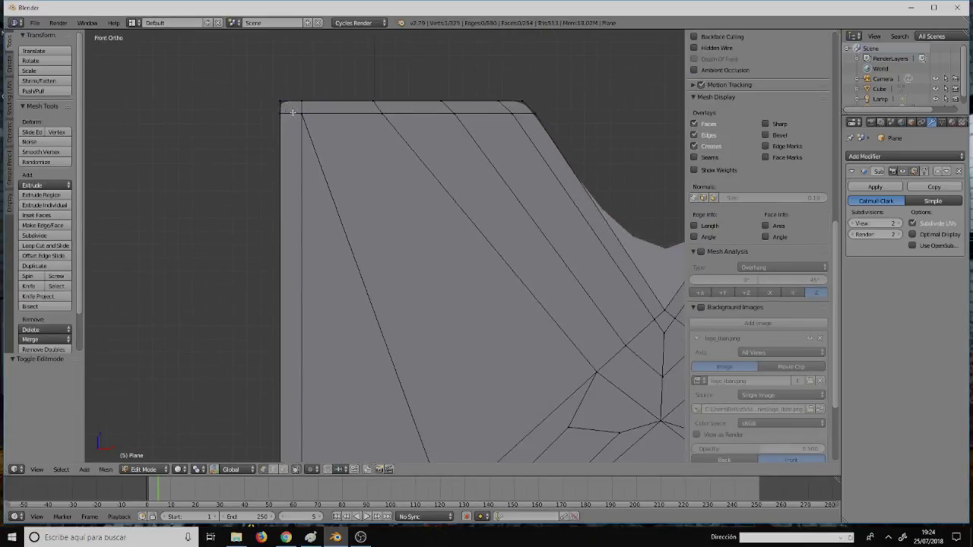
{"action": "right_click", "coordinate": [303, 114]}
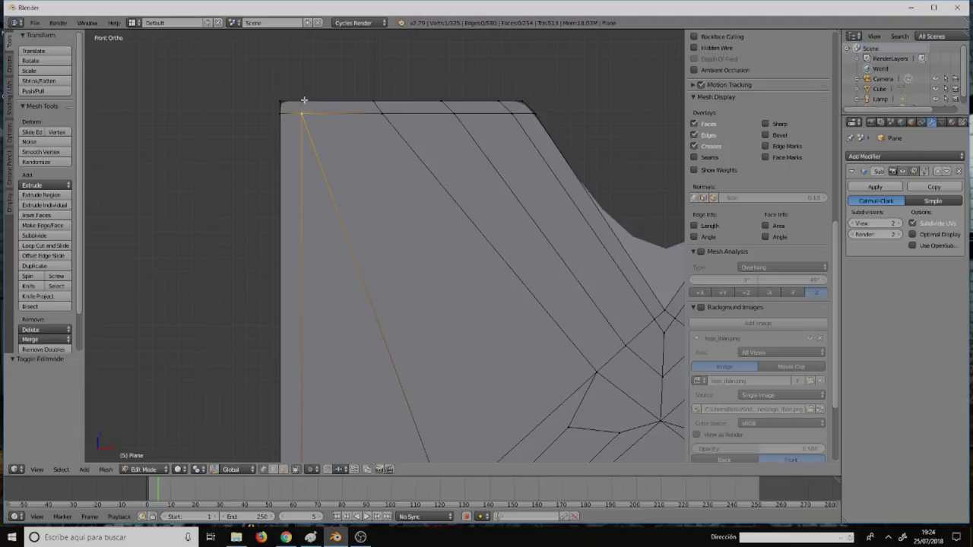
{"action": "right_click", "coordinate": [304, 104]}
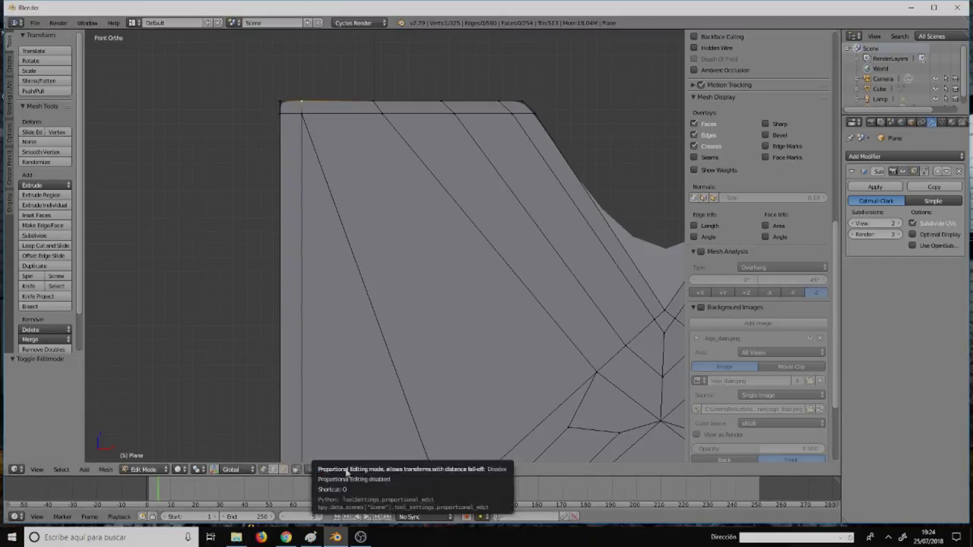
Step: Set the Pivot Point to Active Element and add another corner vertex to the selection
{"action": "left_click", "coordinate": [231, 470]}
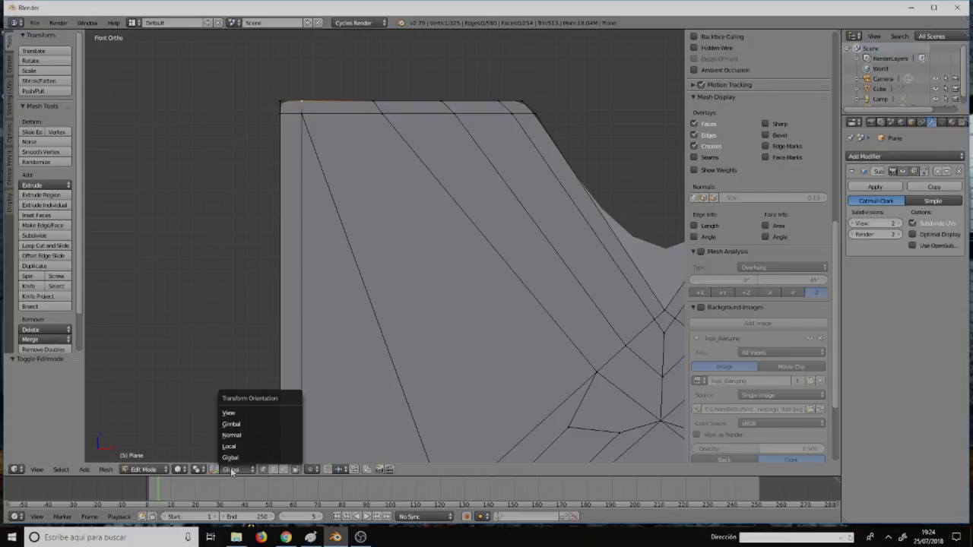
{"action": "left_click", "coordinate": [231, 470]}
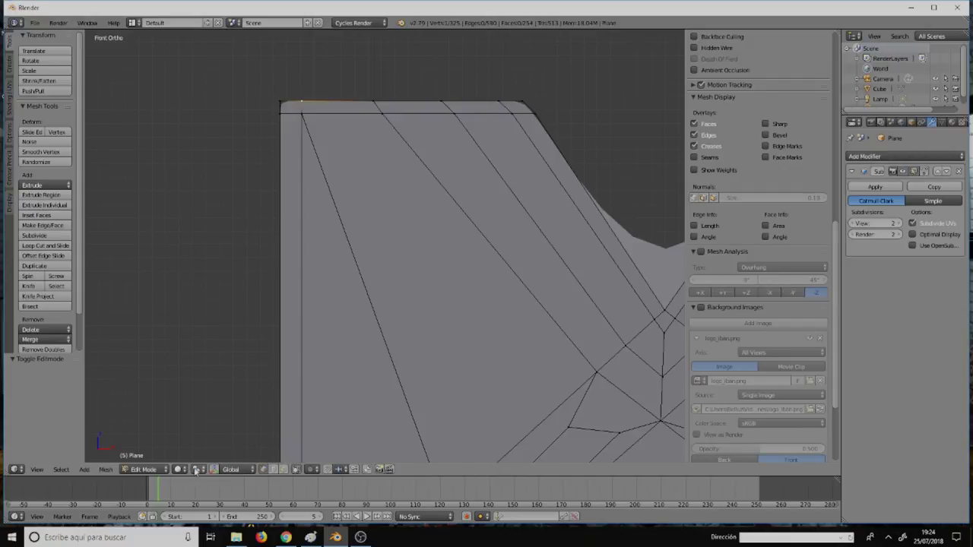
{"action": "left_click", "coordinate": [198, 469]}
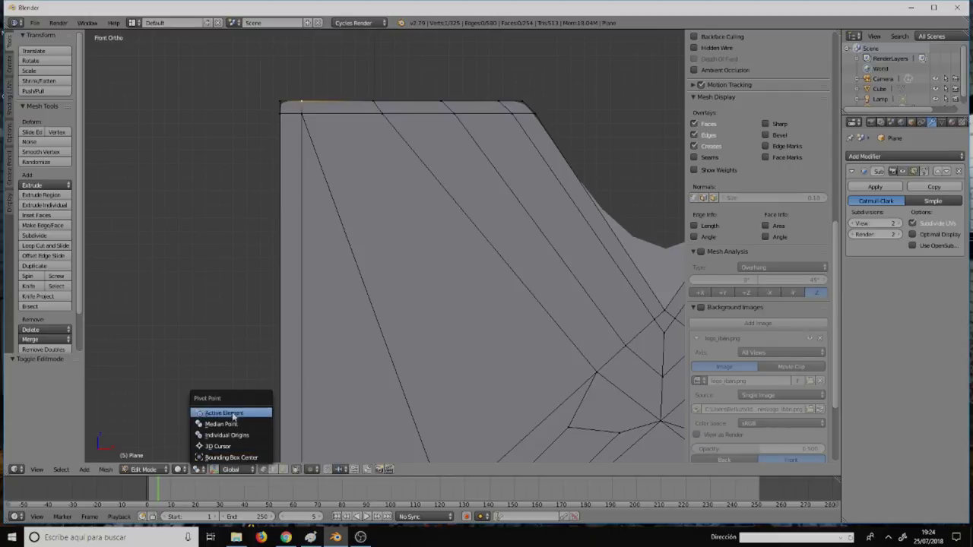
{"action": "left_click", "coordinate": [232, 414]}
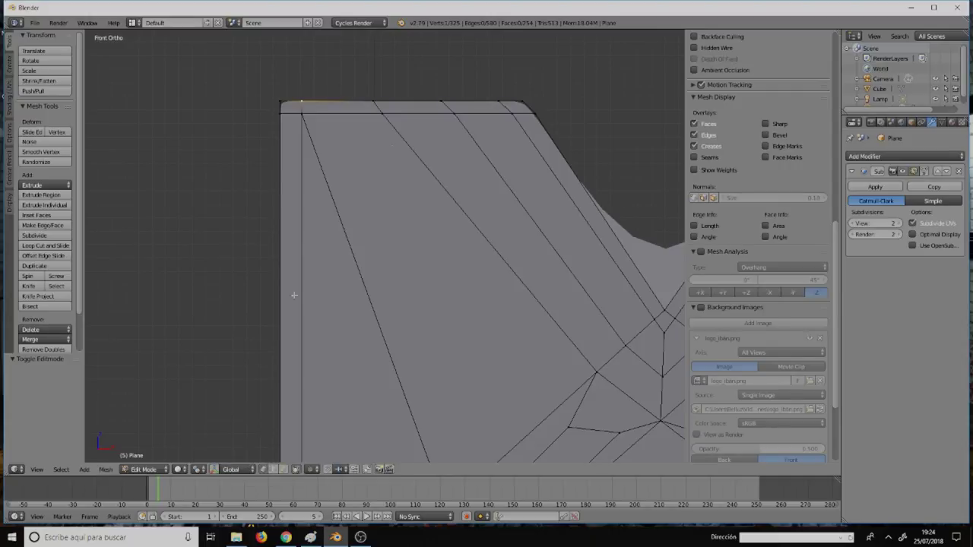
{"action": "left_click", "coordinate": [279, 114], "text": "shift"}
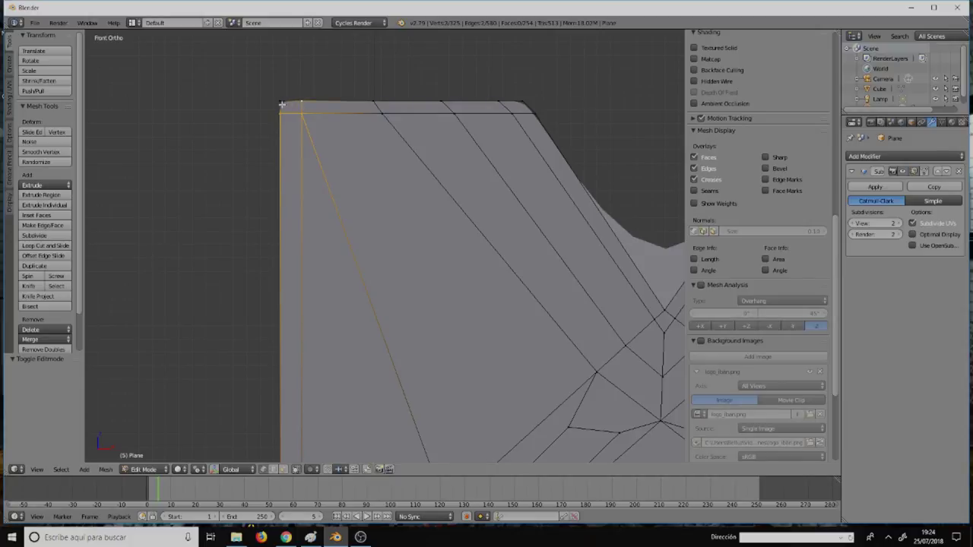
Step: Scale the selected corner-face vertices to about half their spread, toward the corner
{"action": "left_click", "coordinate": [280, 105], "text": "shift"}
{"action": "key", "text": "s"}
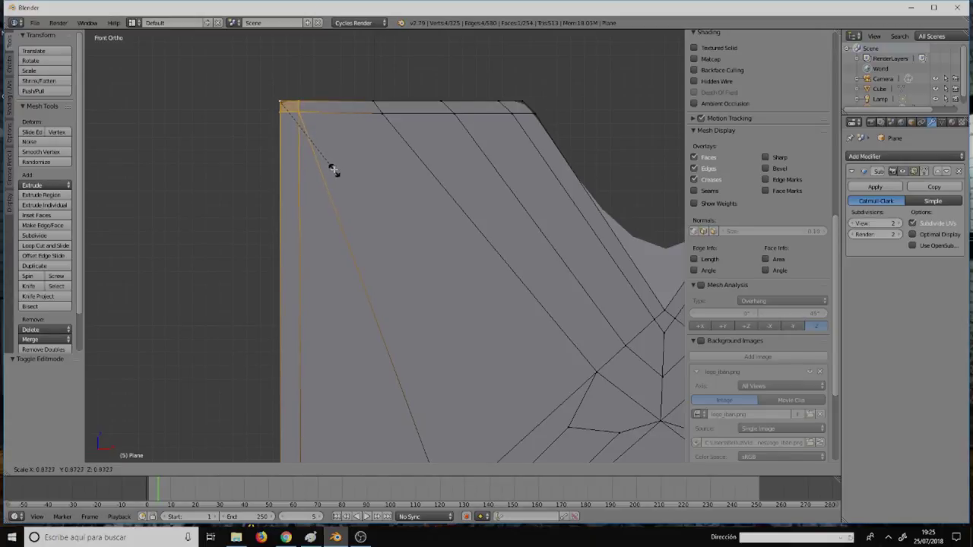
{"action": "left_click", "coordinate": [303, 145]}
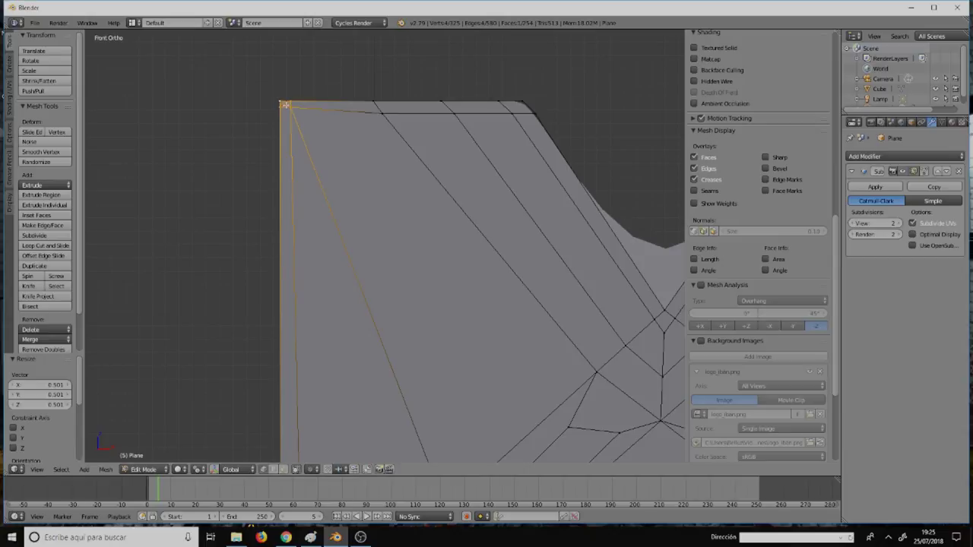
Step: Pull the clustered top-right corner vertices inward by scaling them
{"action": "scroll", "coordinate": [358, 129], "scroll_direction": "up", "scroll_amount": 4, "text": "ctrl"}
{"action": "scroll", "coordinate": [372, 130], "scroll_direction": "up", "scroll_amount": 4, "text": "ctrl"}
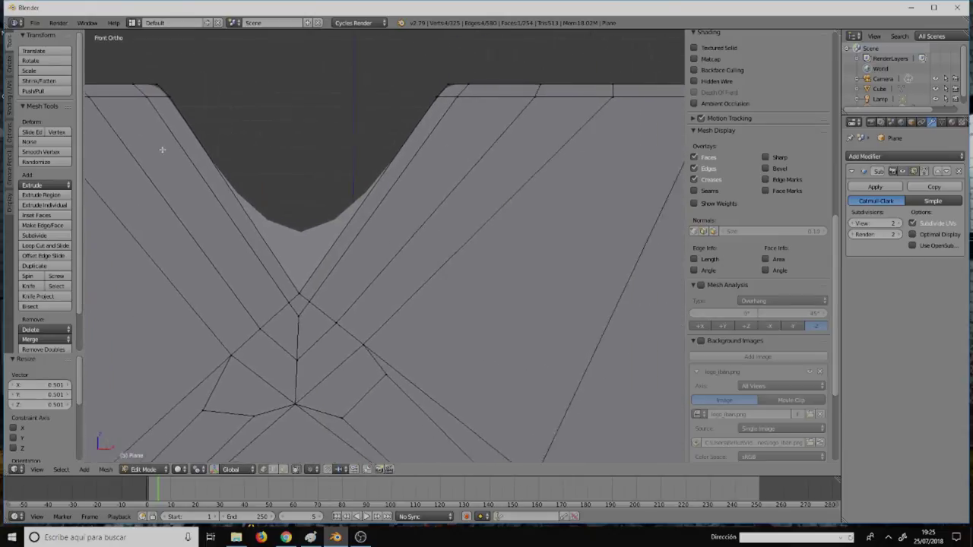
{"action": "scroll", "coordinate": [388, 130], "scroll_direction": "up", "scroll_amount": 2, "text": "ctrl"}
{"action": "scroll", "coordinate": [517, 145], "scroll_direction": "up", "scroll_amount": 2, "text": "ctrl"}
{"action": "scroll", "coordinate": [342, 174], "scroll_direction": "up", "scroll_amount": 4, "text": "ctrl"}
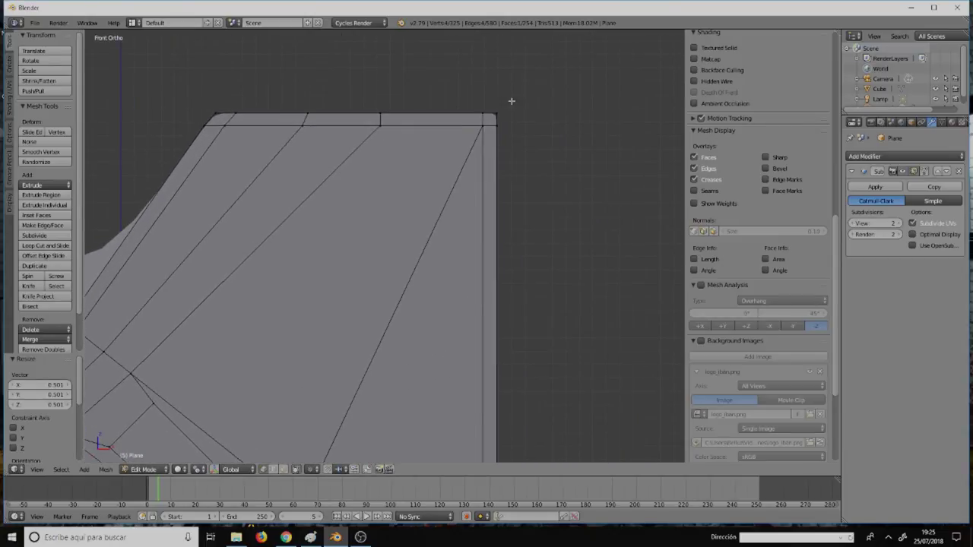
{"action": "right_click", "coordinate": [494, 123]}
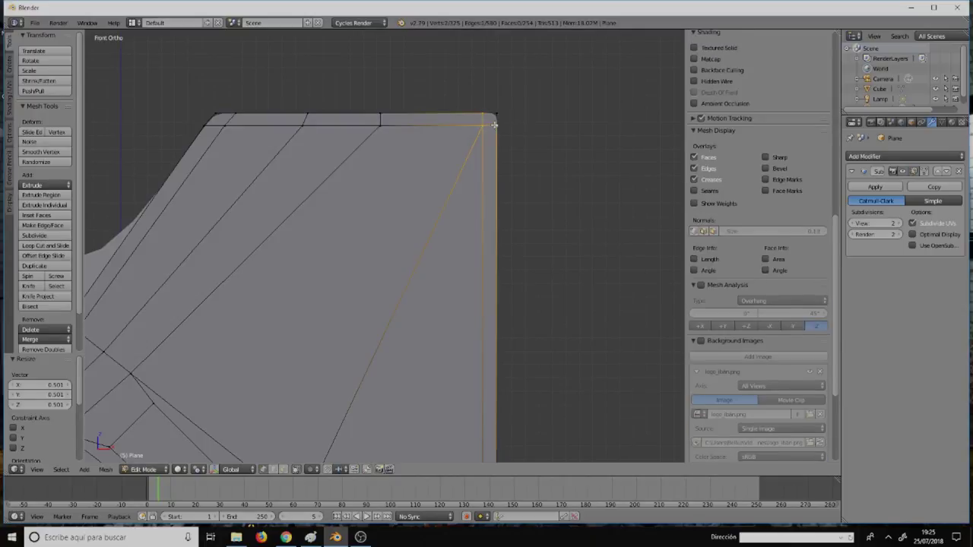
{"action": "right_click", "coordinate": [490, 113], "text": "shift"}
{"action": "key", "text": "s"}
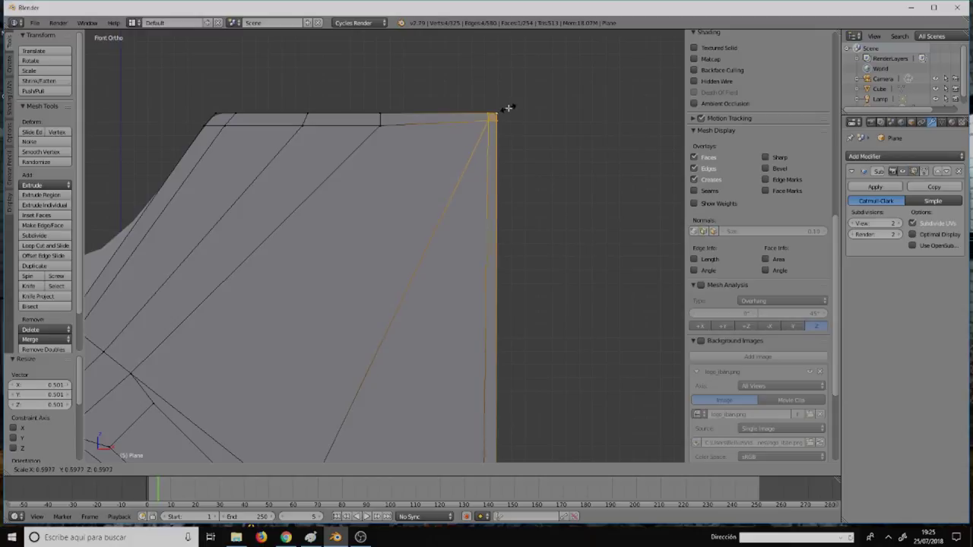
{"action": "left_click", "coordinate": [506, 107]}
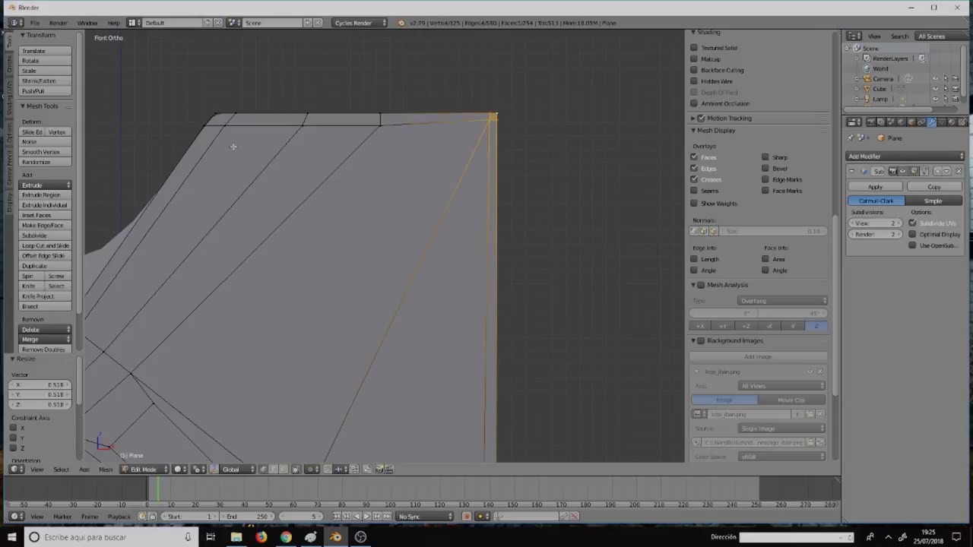
Step: Scale the top-left edge and corner vertices closer together
{"action": "right_click", "coordinate": [204, 123]}
{"action": "right_click", "coordinate": [221, 114], "text": "ctrl"}
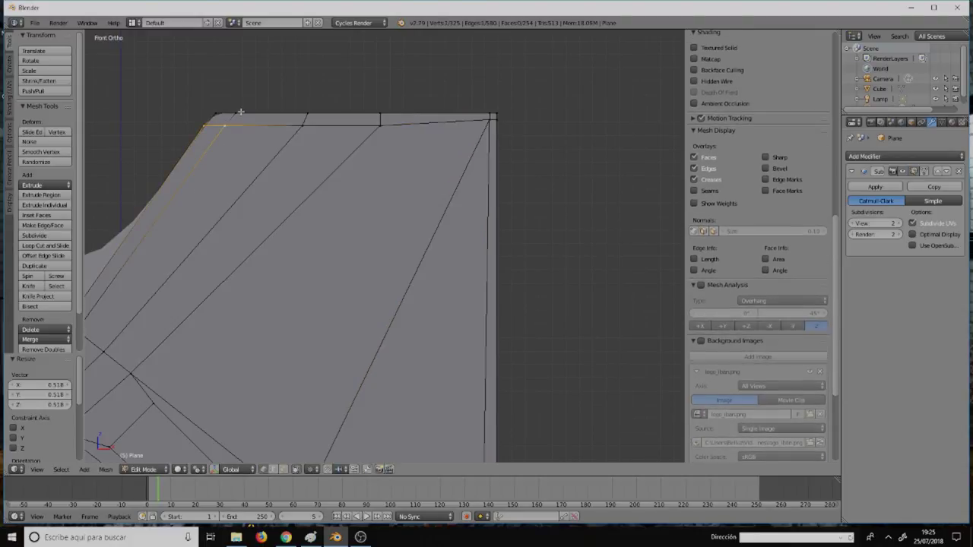
{"action": "right_click", "coordinate": [218, 112], "text": "ctrl"}
{"action": "key", "text": "s"}
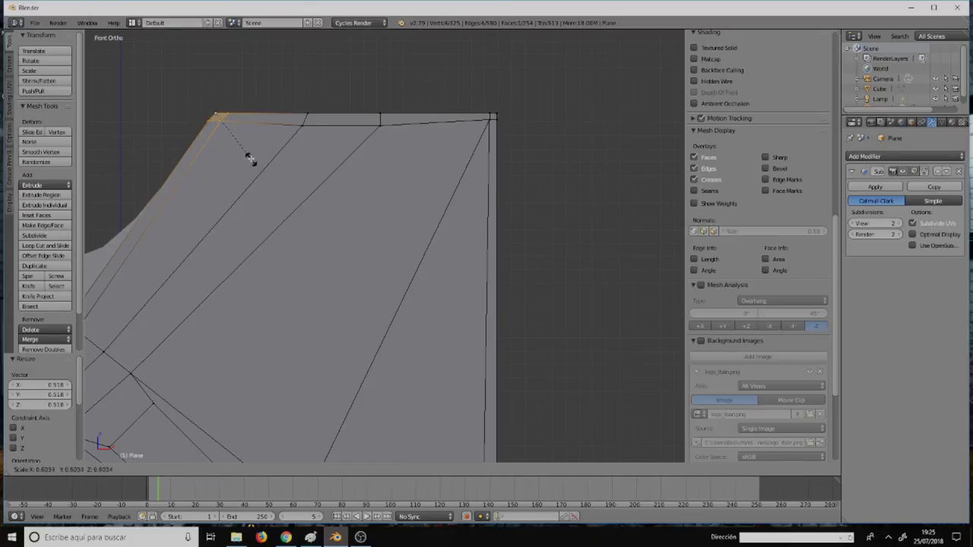
{"action": "left_click", "coordinate": [240, 147]}
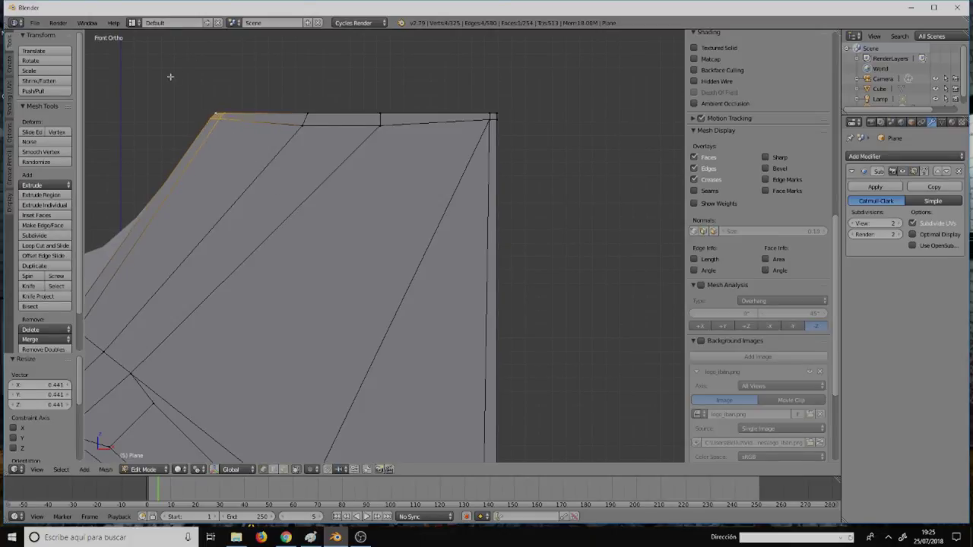
Step: Tighten the notch-corner vertices by scaling them, then return to Object Mode
{"action": "scroll", "coordinate": [95, 98], "scroll_direction": "up", "scroll_amount": 10, "text": "ctrl"}
{"action": "scroll", "coordinate": [95, 99], "scroll_direction": "up", "scroll_amount": 2, "text": "ctrl"}
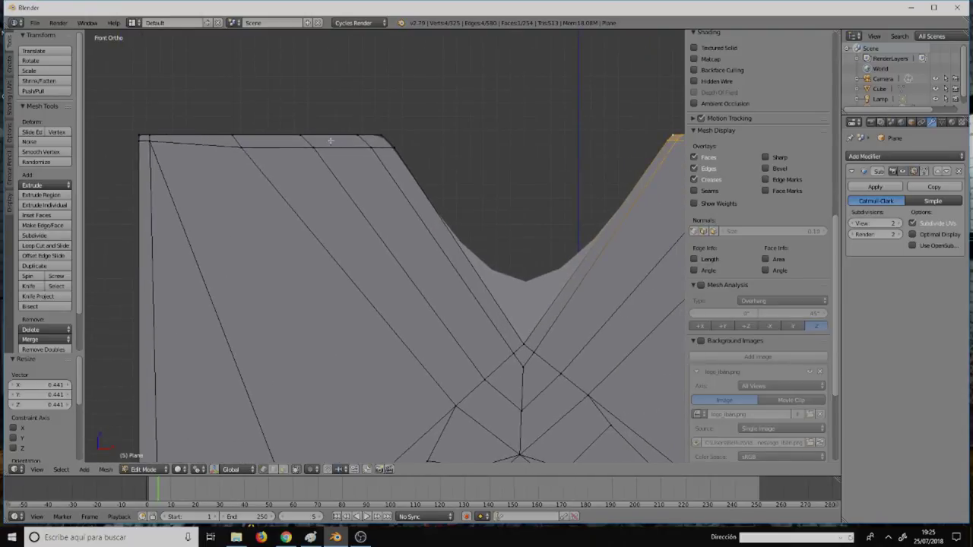
{"action": "right_click", "coordinate": [360, 137]}
{"action": "right_click", "coordinate": [386, 144], "text": "shift"}
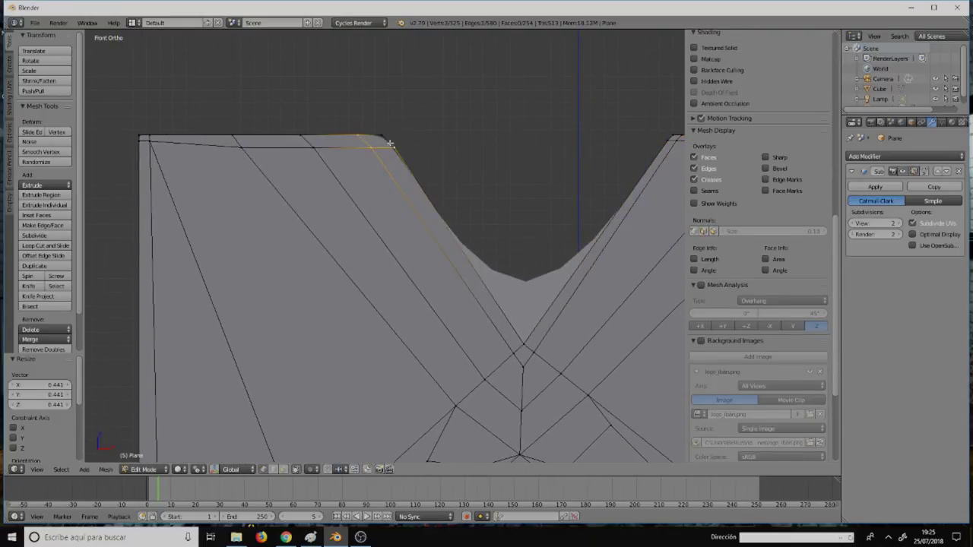
{"action": "key", "text": "s"}
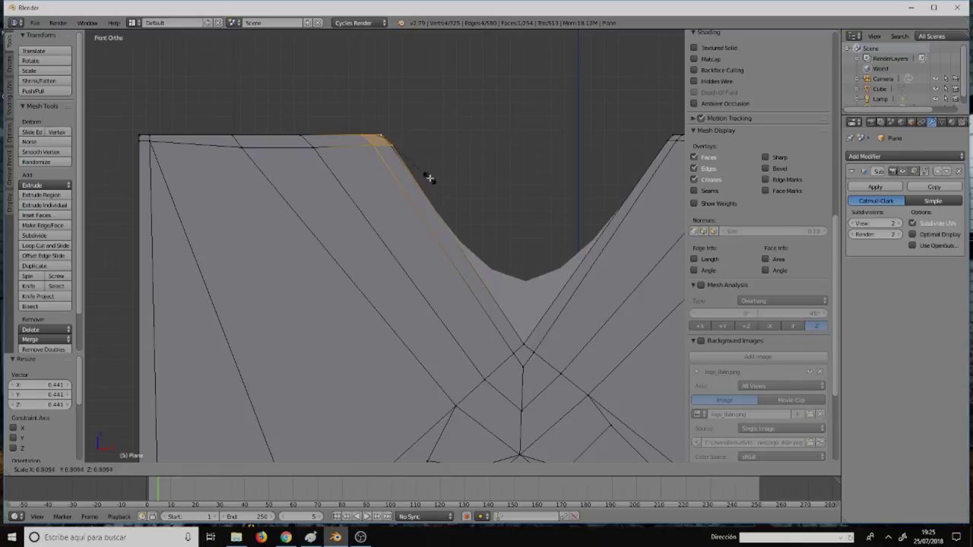
{"action": "left_click", "coordinate": [411, 154]}
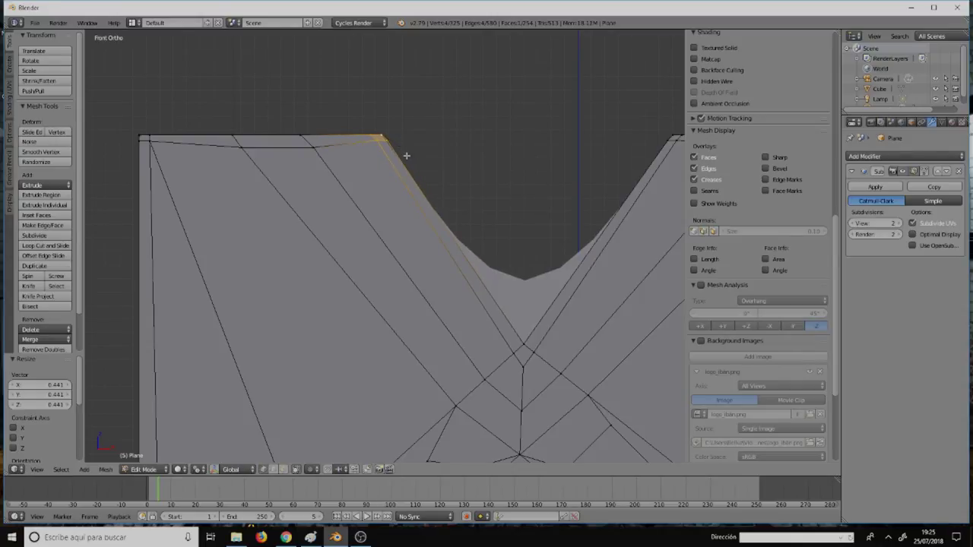
{"action": "key", "text": "Tab"}
Step: In Edit Mode, connect the notch-tip vertex to the vertex below it with an edge
{"action": "scroll", "coordinate": [491, 140], "scroll_direction": "down", "scroll_amount": 7}
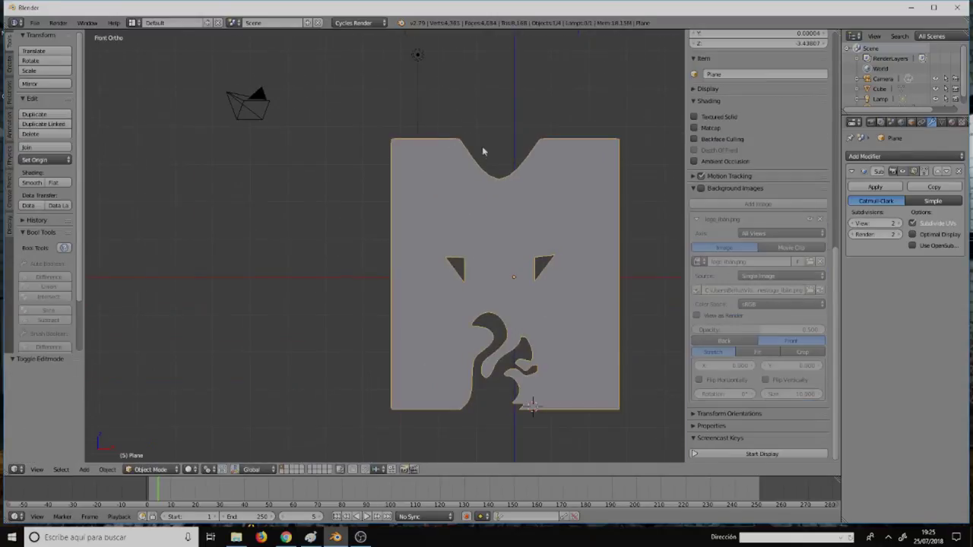
{"action": "middle_click_drag", "start_coordinate": [539, 175], "coordinate": [397, 161], "text": "shift"}
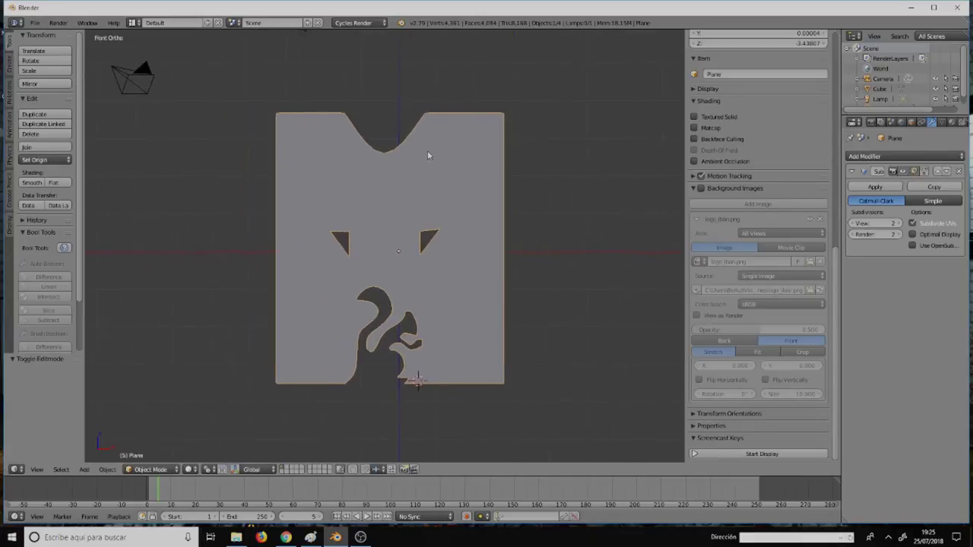
{"action": "scroll", "coordinate": [397, 160], "scroll_direction": "up", "scroll_amount": 6}
{"action": "key", "text": "Tab"}
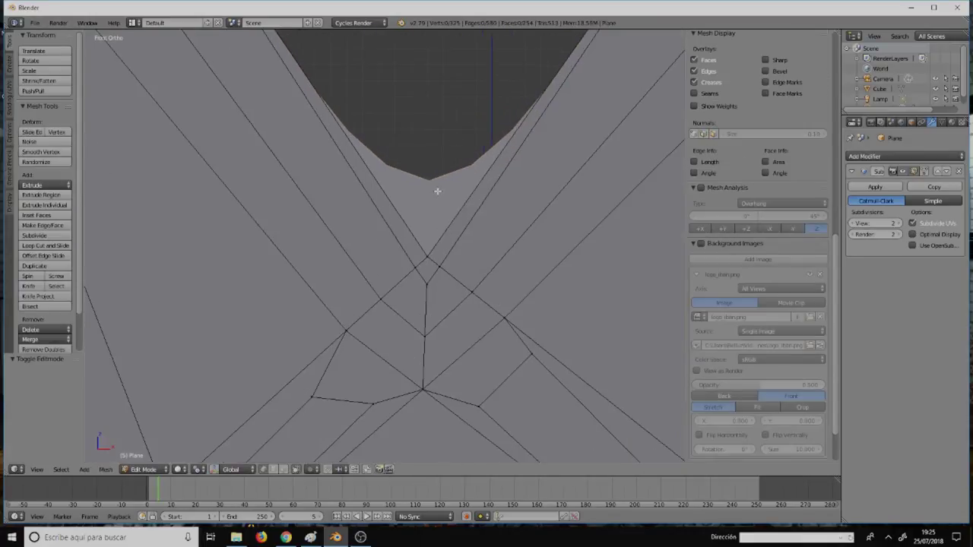
{"action": "right_click", "coordinate": [427, 252], "text": "alt"}
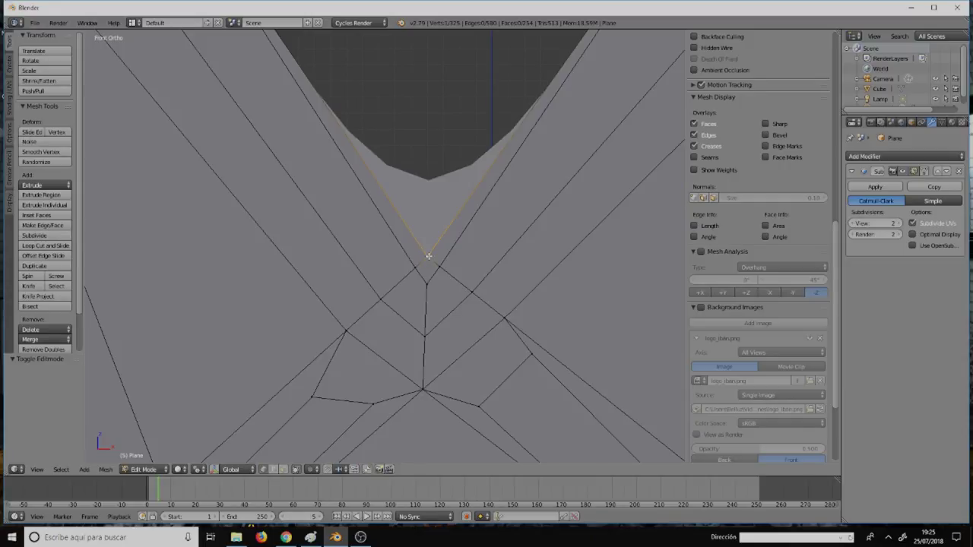
{"action": "right_click", "coordinate": [428, 281], "text": "shift"}
{"action": "key", "text": "j"}
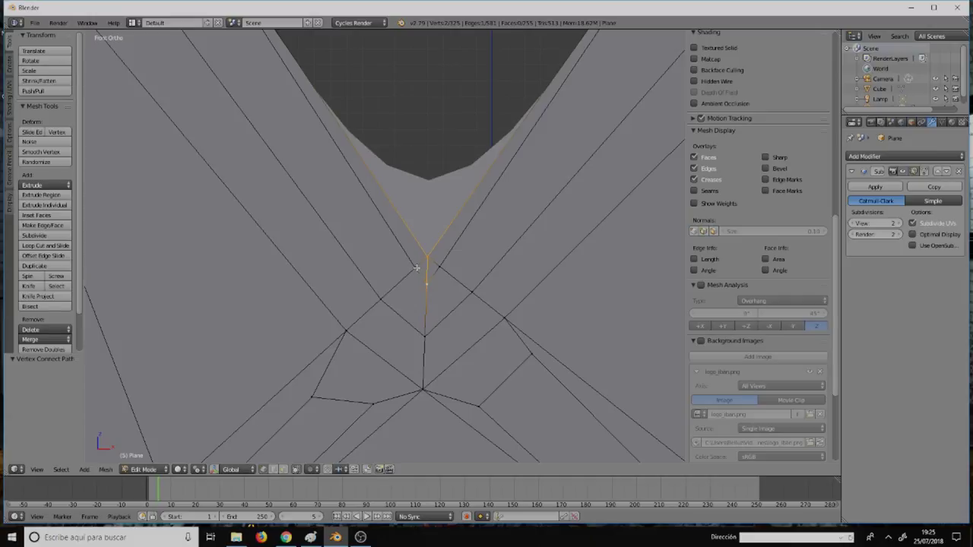
Step: Knife-cut new edges across the tip of the top notch at three points
{"action": "key", "text": "k"}
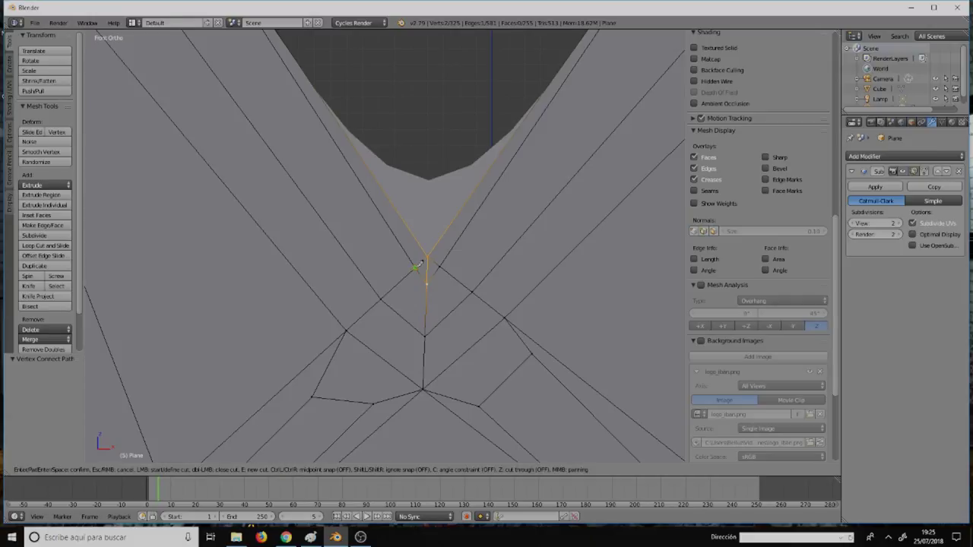
{"action": "left_click", "coordinate": [415, 266]}
{"action": "left_click", "coordinate": [423, 243]}
{"action": "left_click", "coordinate": [440, 266]}
{"action": "key", "text": "Return"}
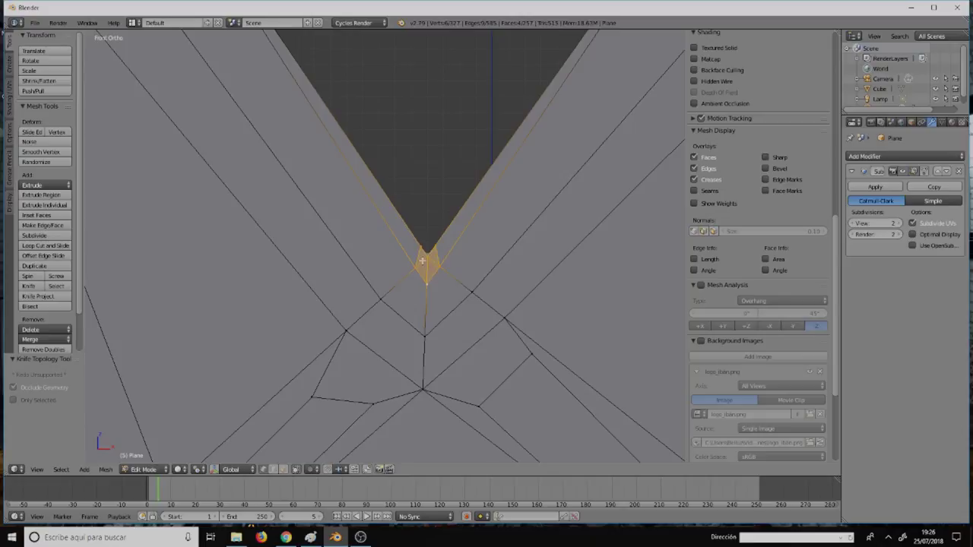
Step: In face select mode, fill the small faces at the notch tip into one face
{"action": "key", "text": "ctrl+Tab"}
{"action": "key", "text": "3"}
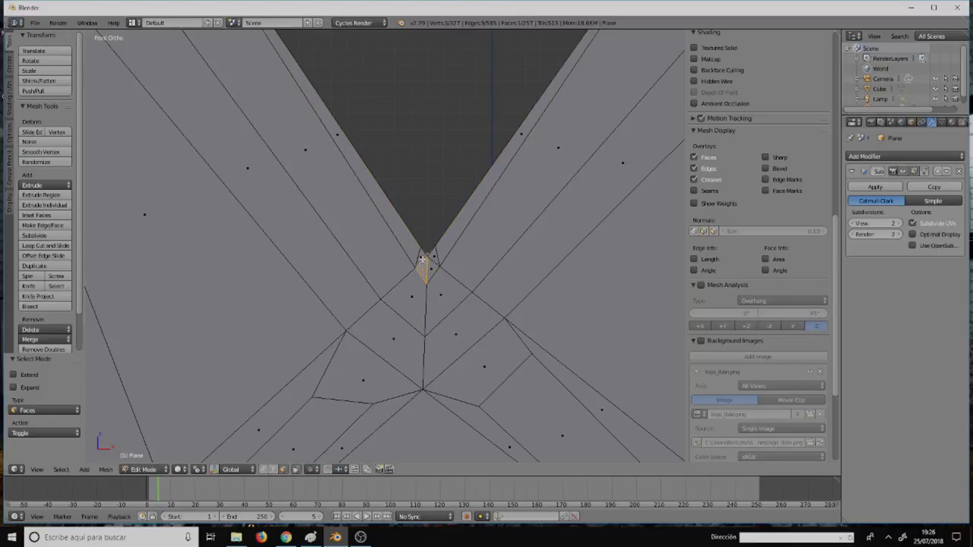
{"action": "right_click", "coordinate": [432, 266], "text": "shift"}
{"action": "right_click", "coordinate": [422, 268]}
{"action": "right_click", "coordinate": [421, 260], "text": "shift"}
{"action": "key", "text": "f"}
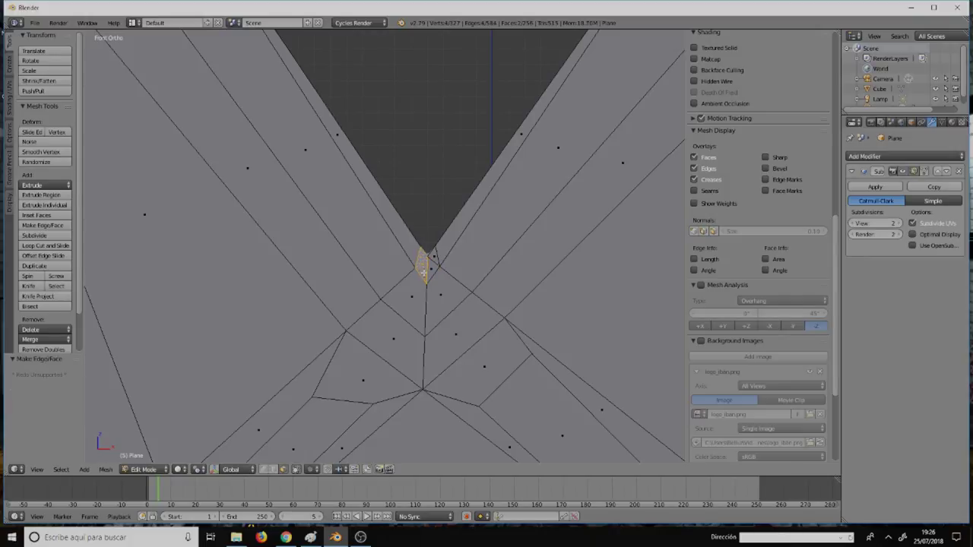
Step: Clear the selection and return to Object Mode to view the whole M
{"action": "right_click", "coordinate": [432, 255]}
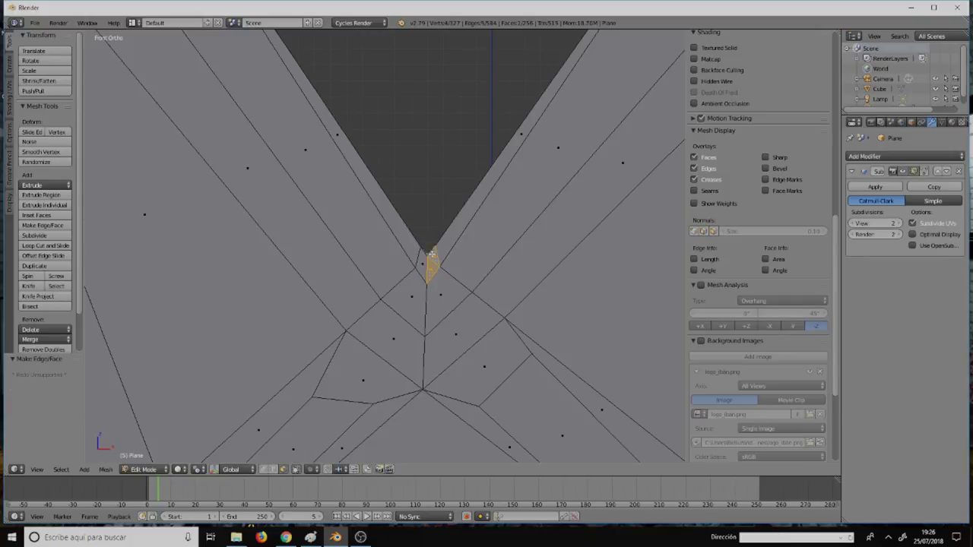
{"action": "key", "text": "a"}
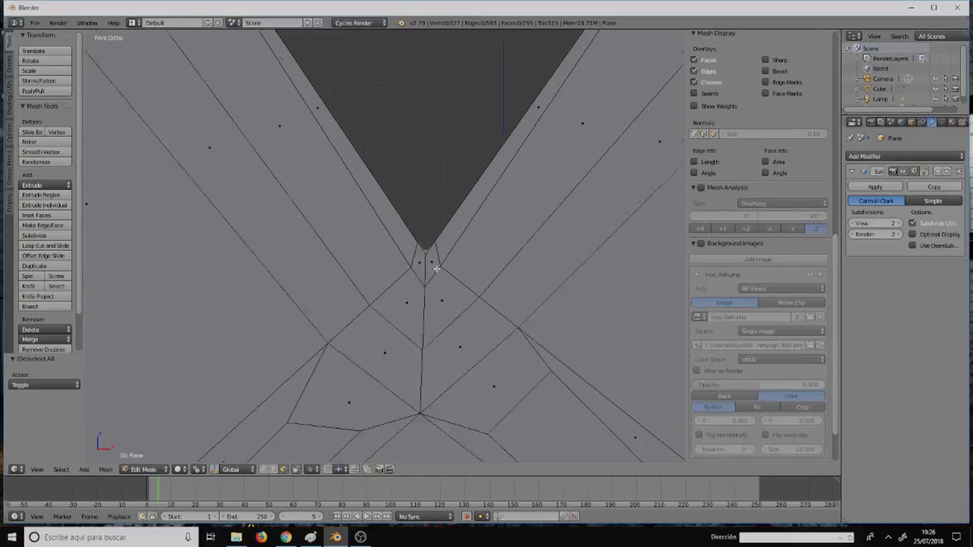
{"action": "scroll", "coordinate": [426, 260], "scroll_direction": "up", "scroll_amount": 2}
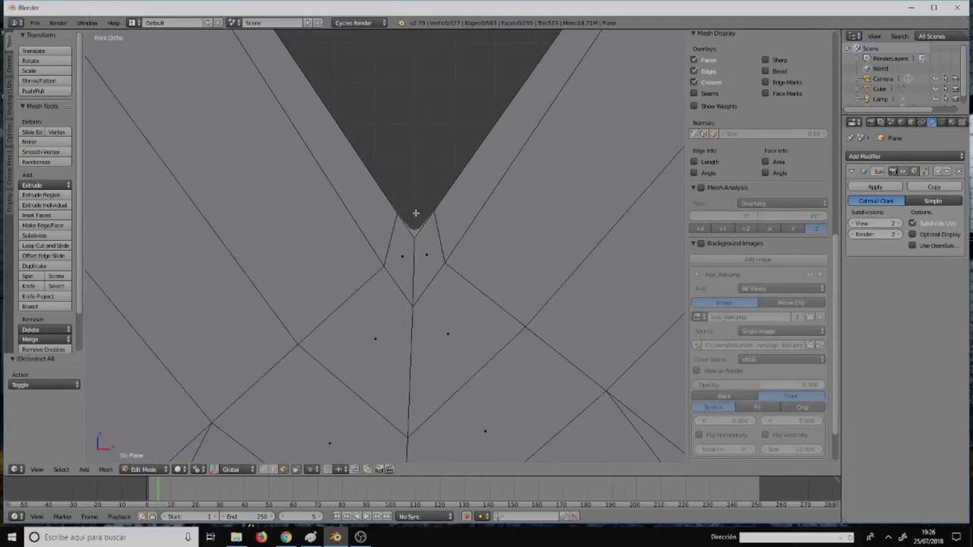
{"action": "scroll", "coordinate": [410, 305], "scroll_direction": "down", "scroll_amount": 2}
{"action": "scroll", "coordinate": [456, 258], "scroll_direction": "down", "scroll_amount": 3}
{"action": "key", "text": "Tab"}
{"action": "scroll", "coordinate": [477, 229], "scroll_direction": "down", "scroll_amount": 4}
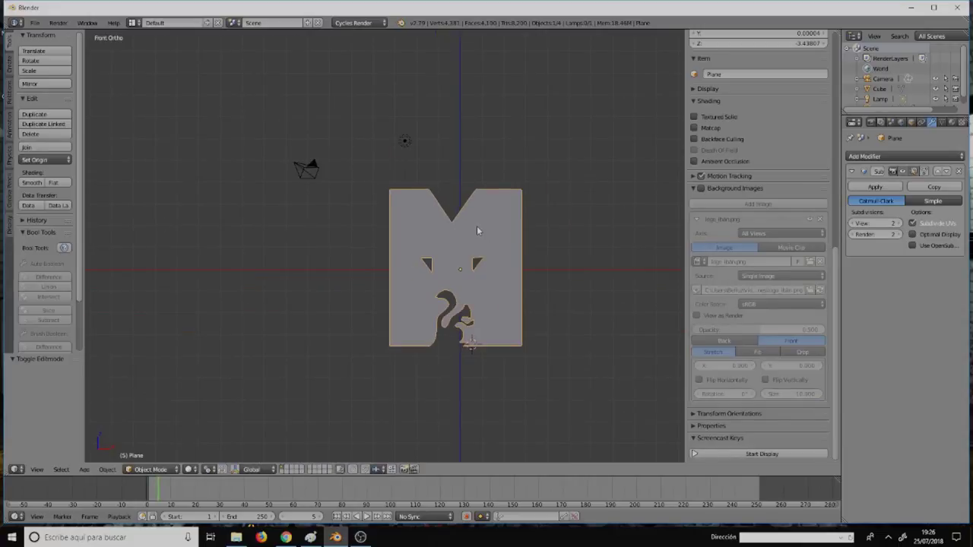
{"action": "scroll", "coordinate": [482, 249], "scroll_direction": "up", "scroll_amount": 1}
{"action": "scroll", "coordinate": [449, 197], "scroll_direction": "up", "scroll_amount": 2}
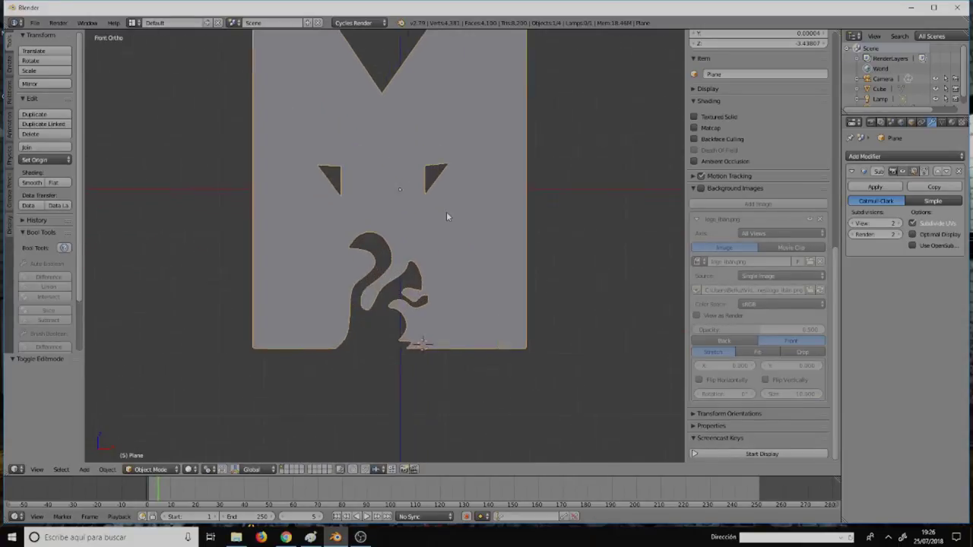
{"action": "scroll", "coordinate": [446, 217], "scroll_direction": "up", "scroll_amount": 1}
Step: Shrink the small face at the bottom-left corner of the outline by scaling it
{"action": "key", "text": "Tab"}
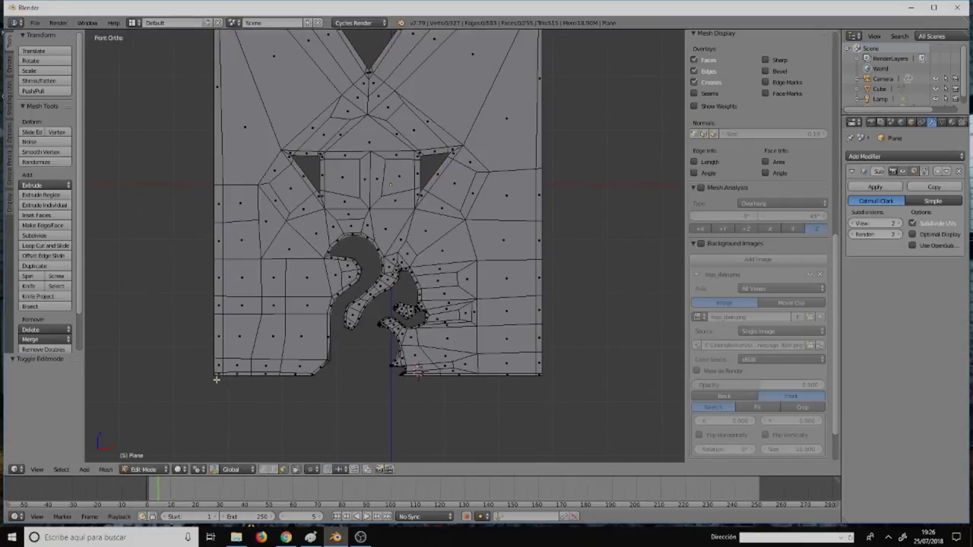
{"action": "scroll", "coordinate": [220, 375], "scroll_direction": "up", "scroll_amount": 5}
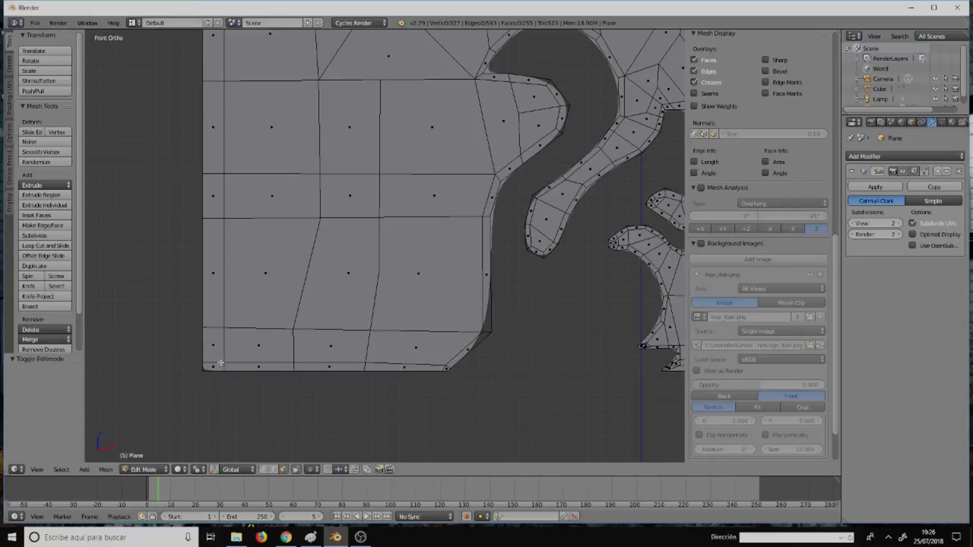
{"action": "key", "text": "ctrl+Tab"}
{"action": "left_click", "coordinate": [219, 363]}
{"action": "right_click", "coordinate": [220, 370]}
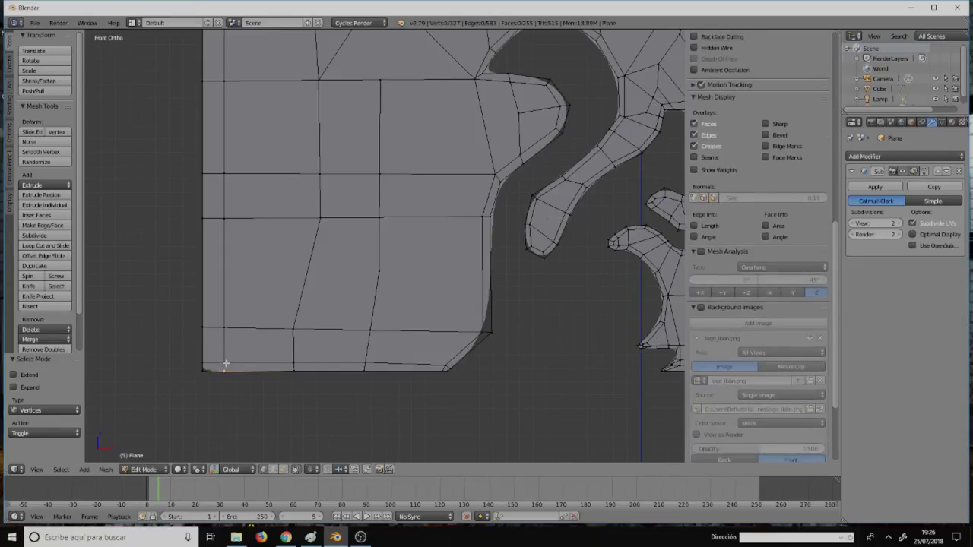
{"action": "left_click_drag", "start_coordinate": [198, 353], "coordinate": [236, 399]}
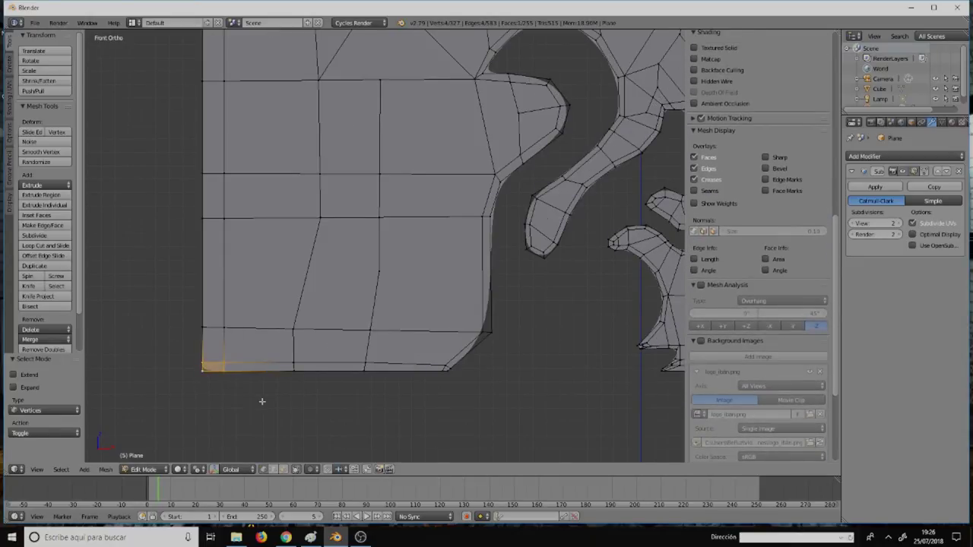
{"action": "key", "text": "s"}
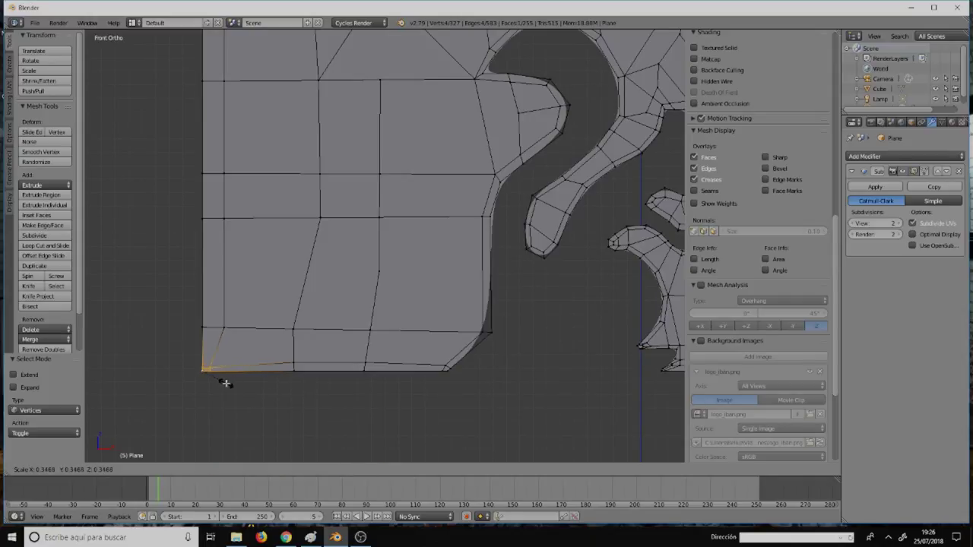
{"action": "left_click", "coordinate": [225, 383]}
Step: Select the bottom-right corner vertex, grow the selection, and scale those vertices inward
{"action": "middle_click_drag", "start_coordinate": [565, 319], "coordinate": [316, 240], "text": "shift"}
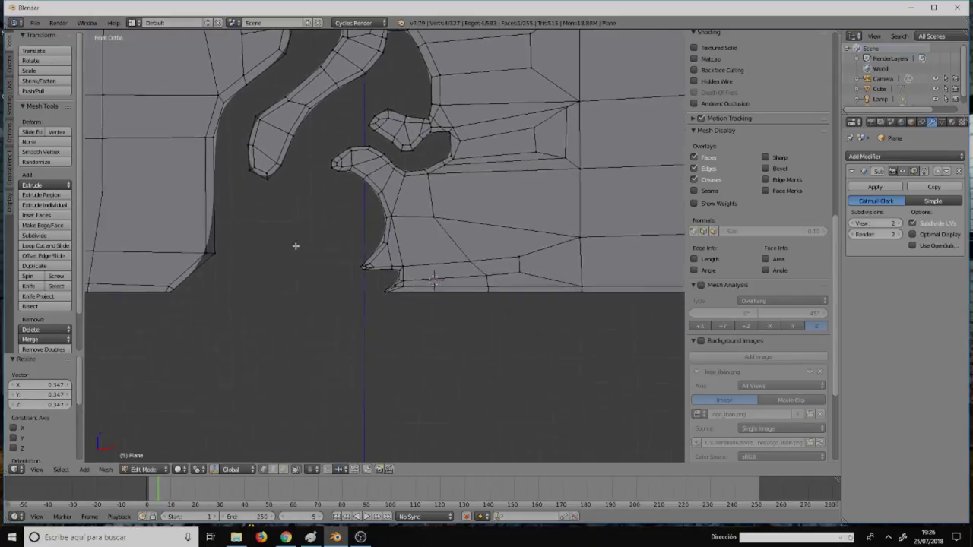
{"action": "middle_click_drag", "start_coordinate": [603, 239], "coordinate": [482, 253], "text": "shift"}
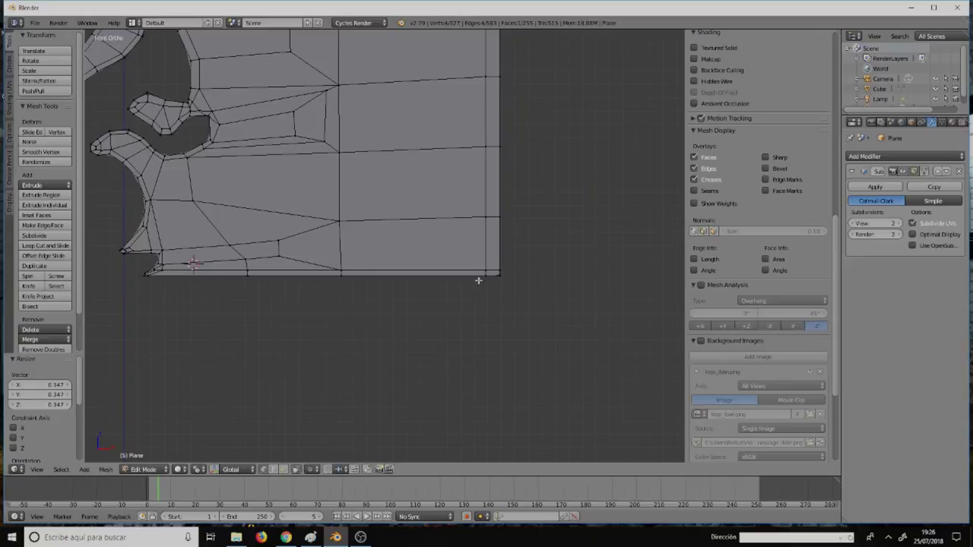
{"action": "left_click", "coordinate": [487, 274]}
{"action": "key", "text": "ctrl+KP_Add"}
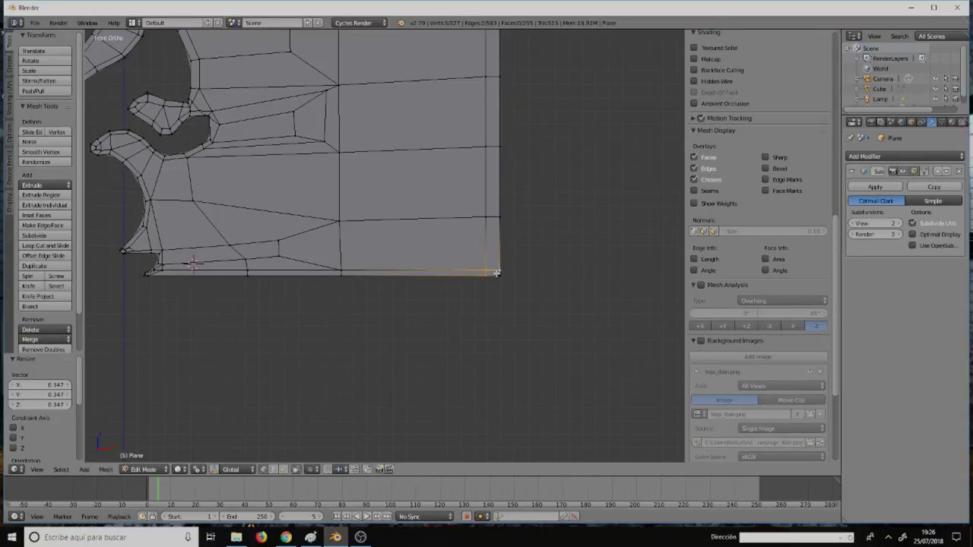
{"action": "key", "text": "s"}
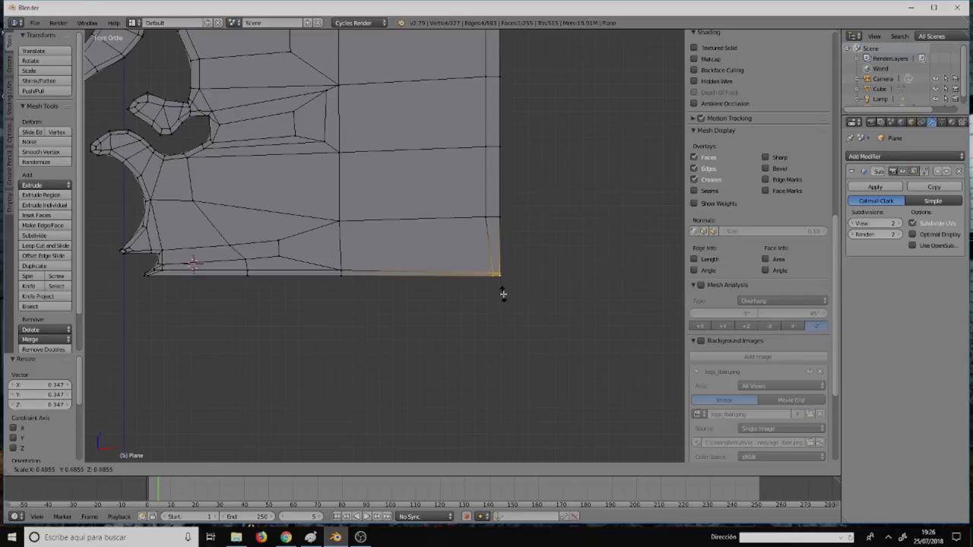
{"action": "left_click", "coordinate": [503, 296]}
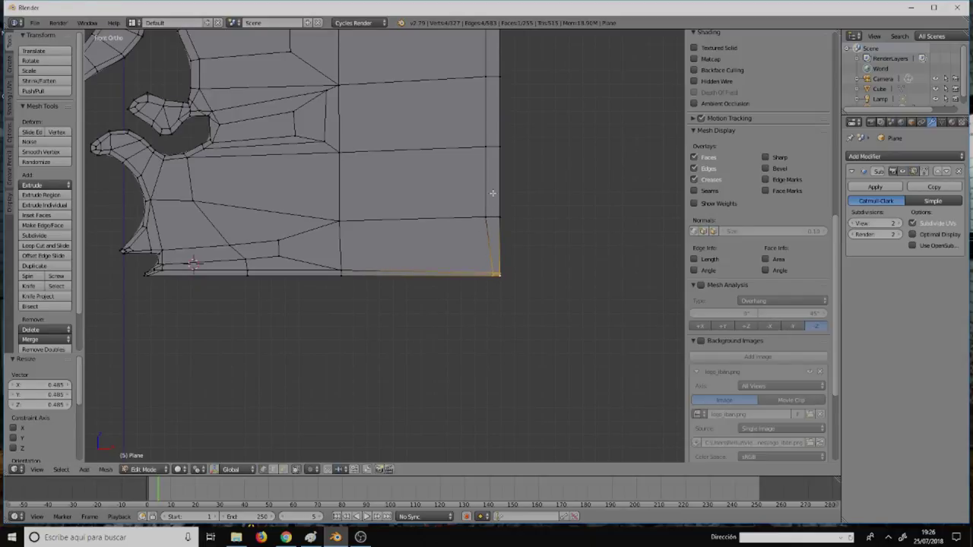
{"action": "scroll", "coordinate": [491, 196], "scroll_direction": "down", "scroll_amount": 10}
{"action": "scroll", "coordinate": [488, 199], "scroll_direction": "up", "scroll_amount": 2}
Step: Deselect all, orbit the flat M-shaped plane in Object Mode, then re-enter Edit Mode
{"action": "key", "text": "a"}
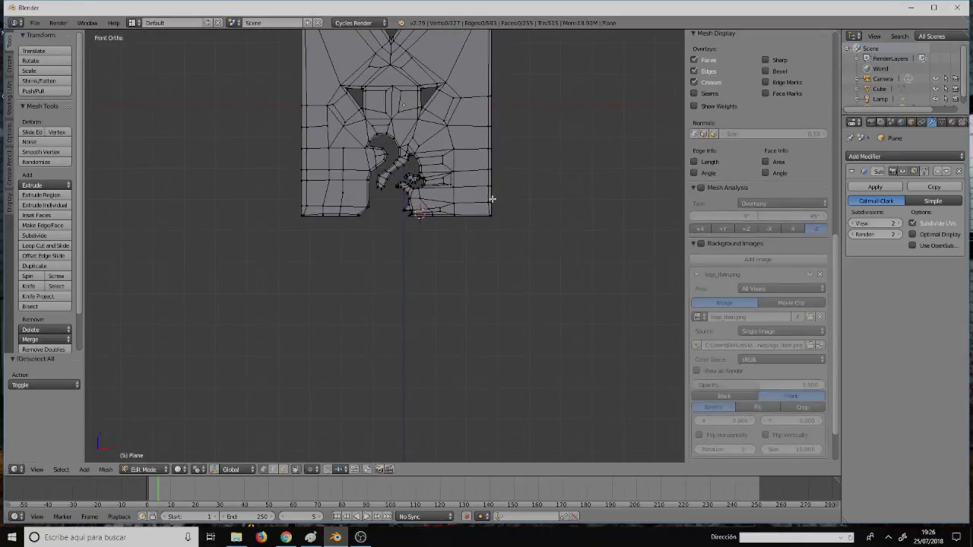
{"action": "scroll", "coordinate": [487, 200], "scroll_direction": "down", "scroll_amount": 2}
{"action": "scroll", "coordinate": [471, 171], "scroll_direction": "down", "scroll_amount": 2}
{"action": "scroll", "coordinate": [490, 213], "scroll_direction": "up", "scroll_amount": 6}
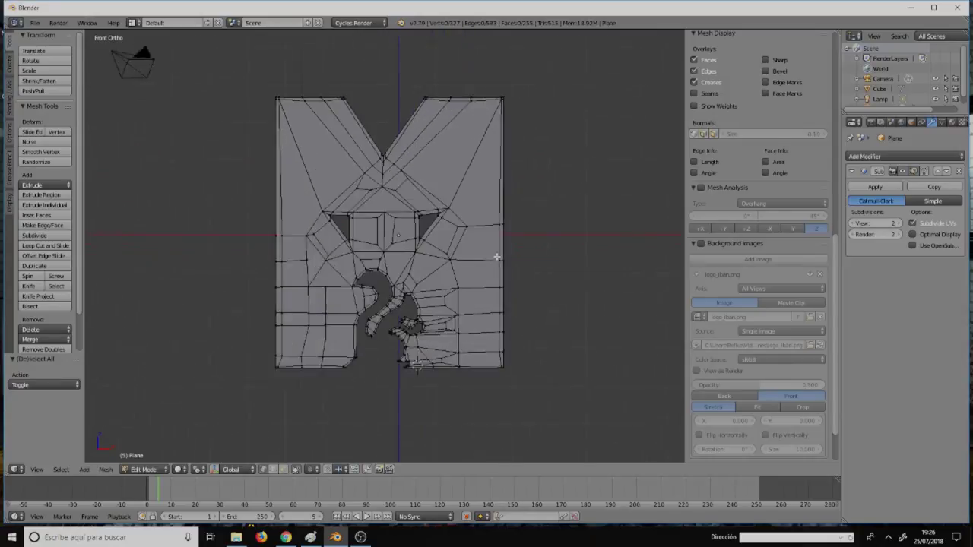
{"action": "scroll", "coordinate": [498, 250], "scroll_direction": "up", "scroll_amount": 1}
{"action": "key", "text": "Tab"}
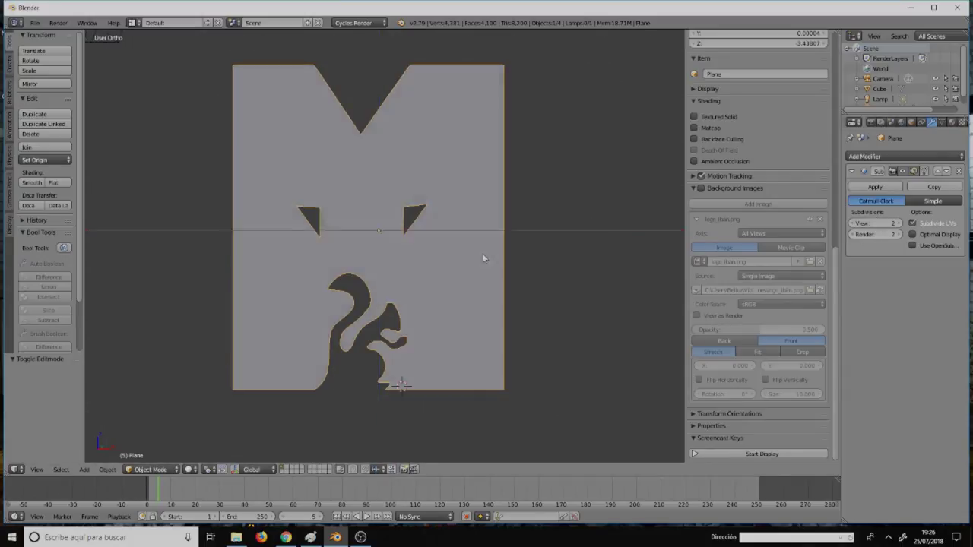
{"action": "mouse_move", "coordinate": [481, 253]}
{"action": "middle_mouse_down"}
{"action": "mouse_move", "coordinate": [436, 266]}
{"action": "mouse_move", "coordinate": [565, 252]}
{"action": "mouse_move", "coordinate": [508, 272]}
{"action": "mouse_move", "coordinate": [429, 280]}
{"action": "middle_mouse_up"}
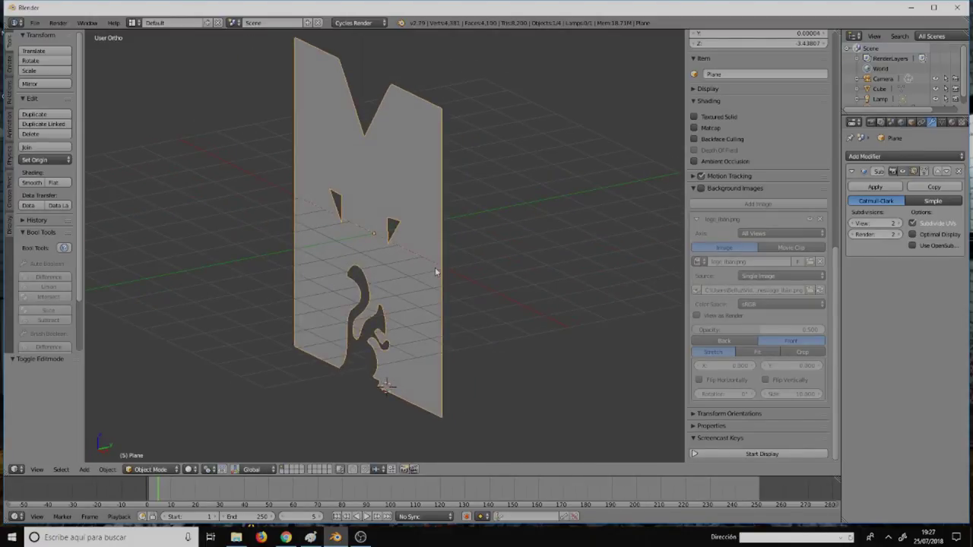
{"action": "key", "text": "Tab"}
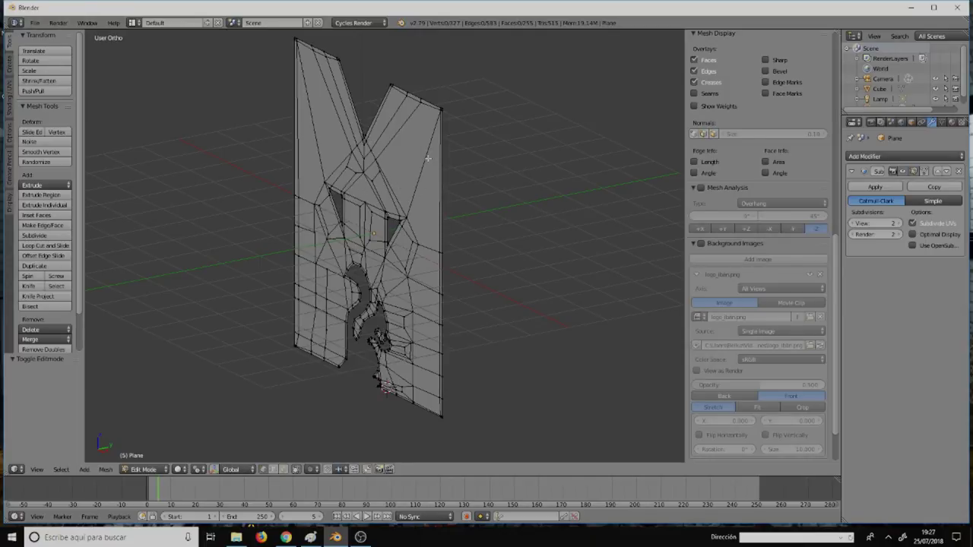
Step: Select the M's outer border loops plus the squirrel hole and both eye-hole borders
{"action": "right_click", "coordinate": [427, 100], "text": "alt"}
{"action": "right_click", "coordinate": [380, 103], "text": "alt+shift"}
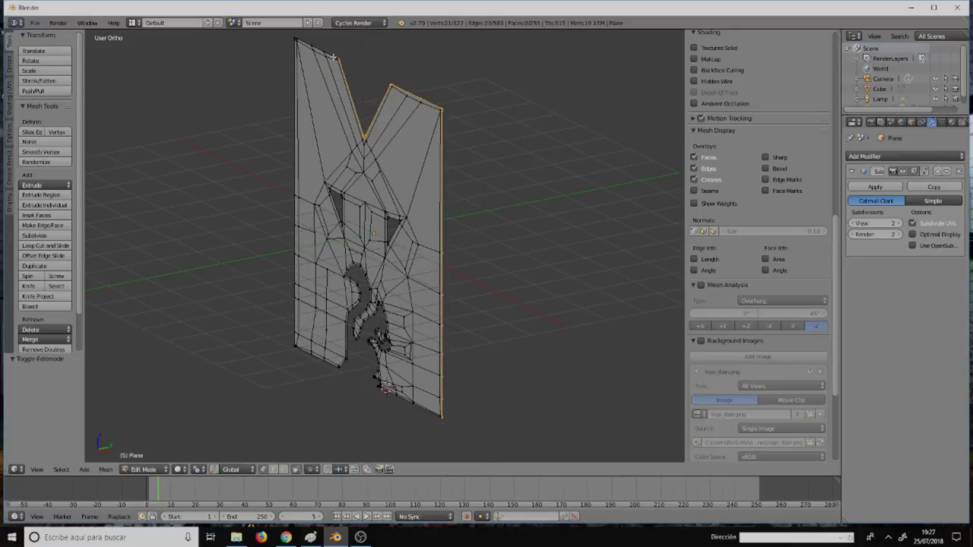
{"action": "right_click", "coordinate": [294, 102], "text": "alt+shift"}
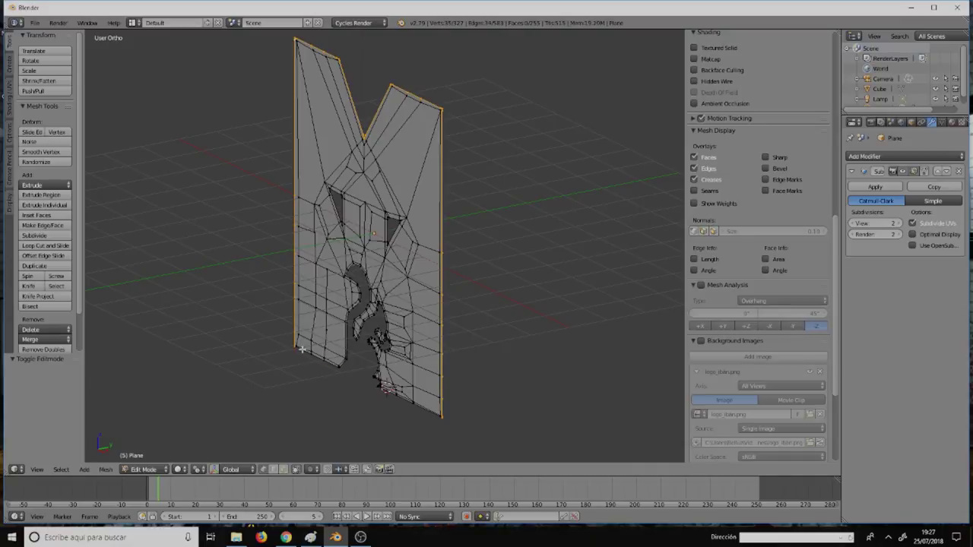
{"action": "right_click", "coordinate": [345, 363], "text": "alt+shift"}
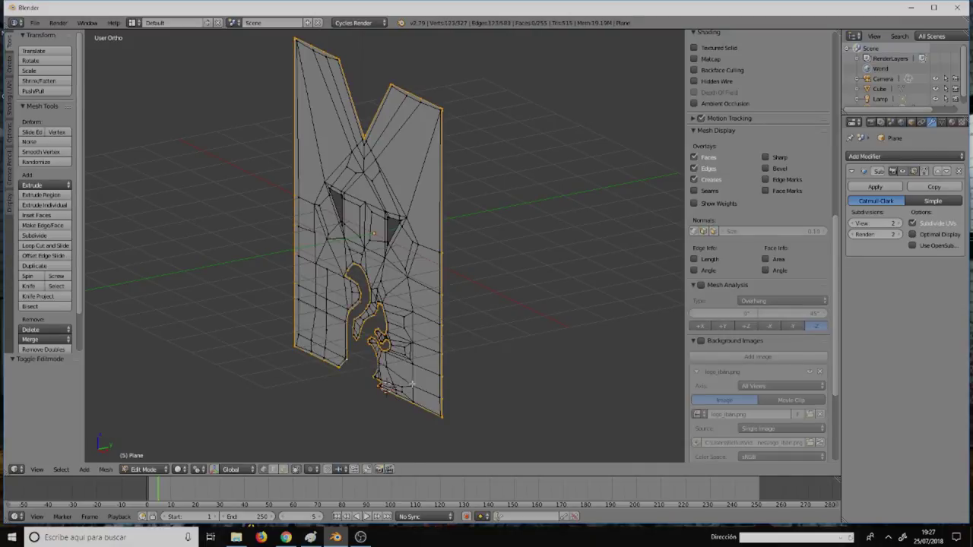
{"action": "right_click", "coordinate": [388, 226], "text": "alt+shift"}
{"action": "right_click", "coordinate": [340, 210], "text": "alt+shift"}
Step: Trial-extrude the selected borders into a rim and orbit back to the front
{"action": "middle_click_drag", "start_coordinate": [550, 273], "coordinate": [518, 274]}
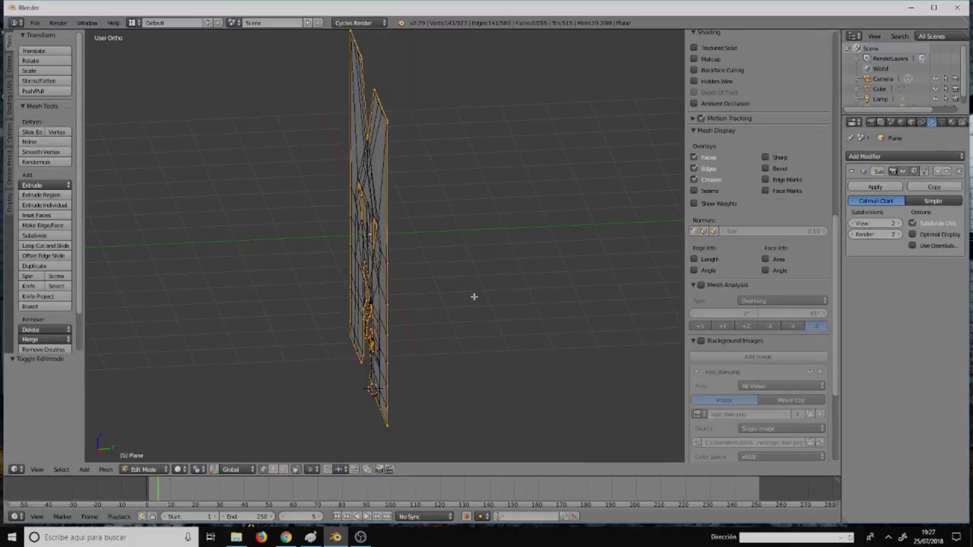
{"action": "key", "text": "e"}
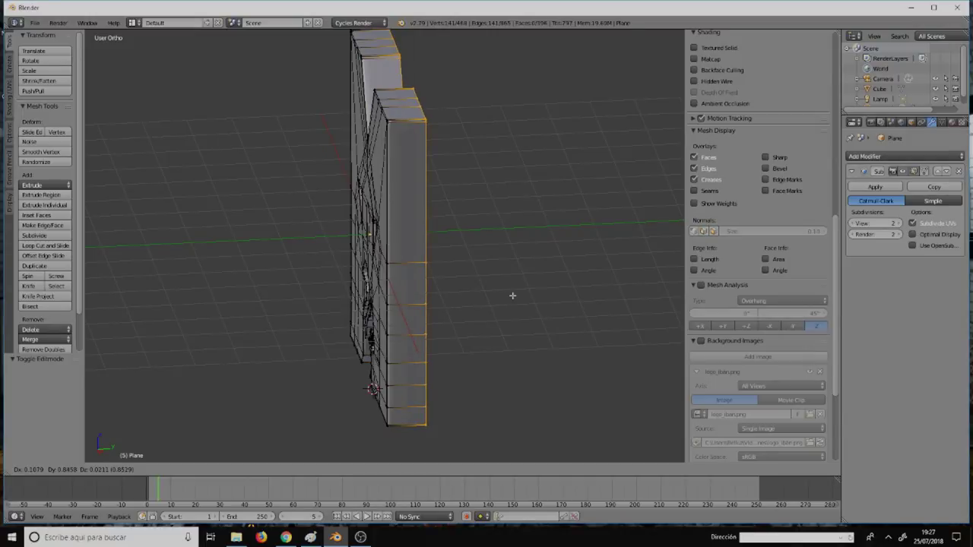
{"action": "left_click", "coordinate": [512, 295]}
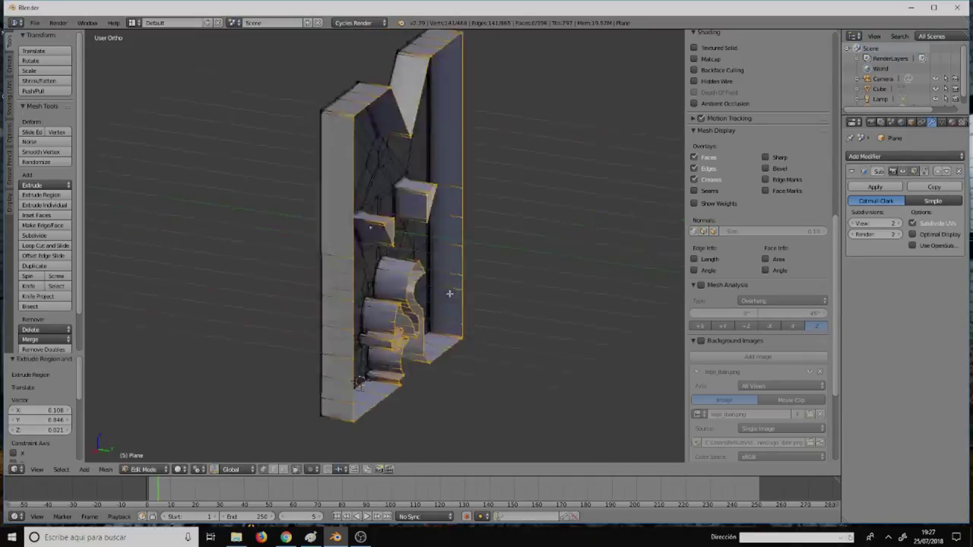
{"action": "mouse_move", "coordinate": [512, 295]}
{"action": "middle_mouse_down"}
{"action": "mouse_move", "coordinate": [454, 267]}
{"action": "mouse_move", "coordinate": [595, 290]}
{"action": "mouse_move", "coordinate": [570, 323]}
{"action": "mouse_move", "coordinate": [466, 300]}
{"action": "mouse_move", "coordinate": [397, 266]}
{"action": "mouse_move", "coordinate": [630, 274]}
{"action": "mouse_move", "coordinate": [519, 276]}
{"action": "middle_mouse_up"}
Step: Extrude the entire M mesh along its normals to give it thickness
{"action": "key", "text": "a"}
{"action": "key", "text": "a"}
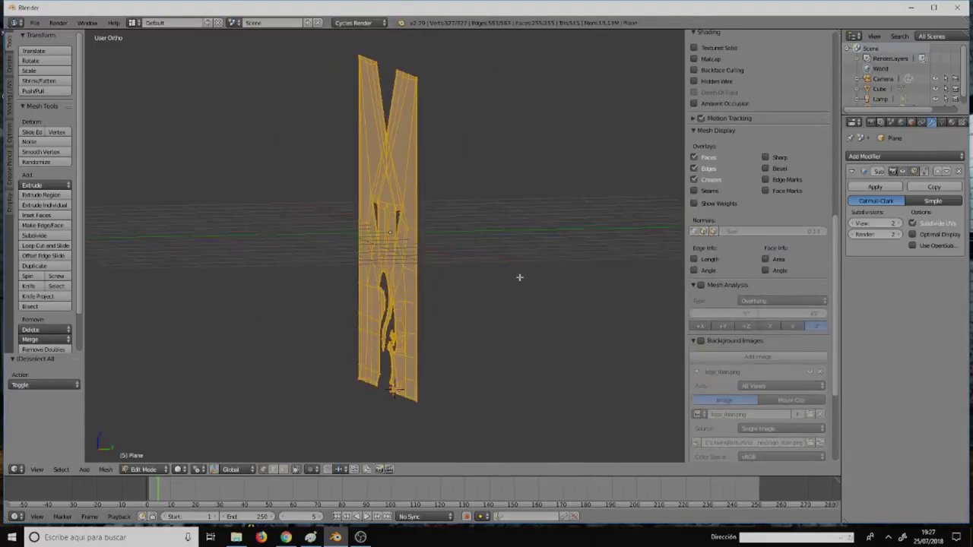
{"action": "key", "text": "e"}
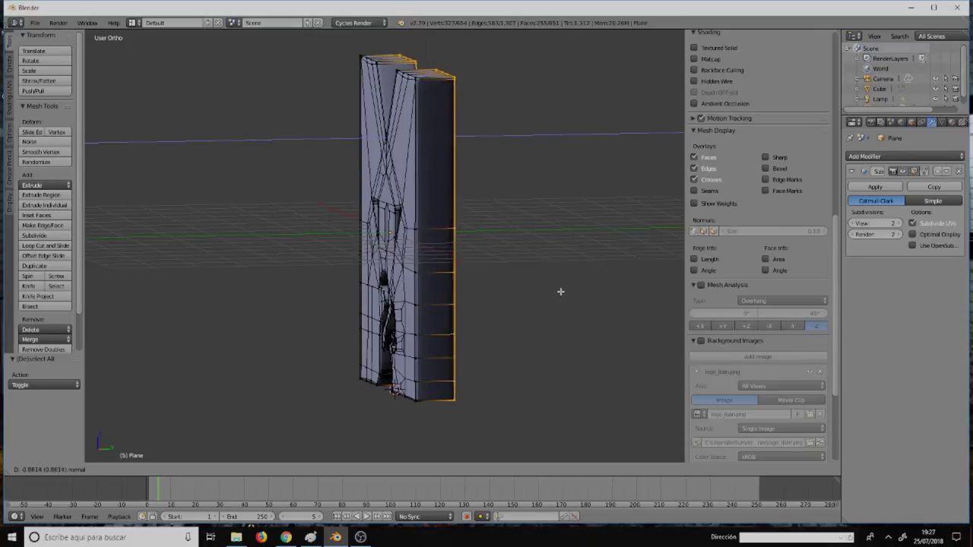
{"action": "left_click", "coordinate": [562, 291]}
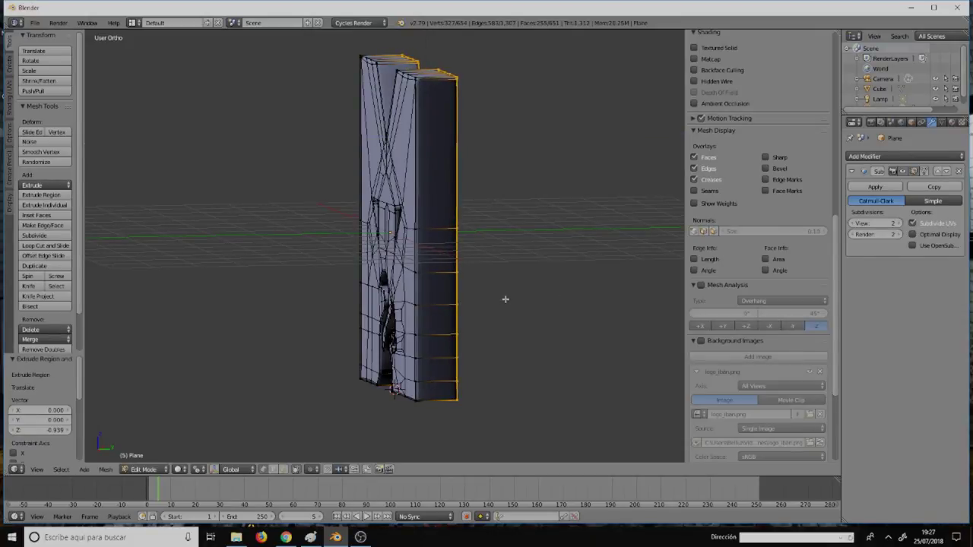
{"action": "mouse_move", "coordinate": [503, 297]}
{"action": "middle_mouse_down"}
{"action": "mouse_move", "coordinate": [580, 291]}
{"action": "mouse_move", "coordinate": [525, 301]}
{"action": "middle_mouse_up"}
{"action": "key", "text": "Tab"}
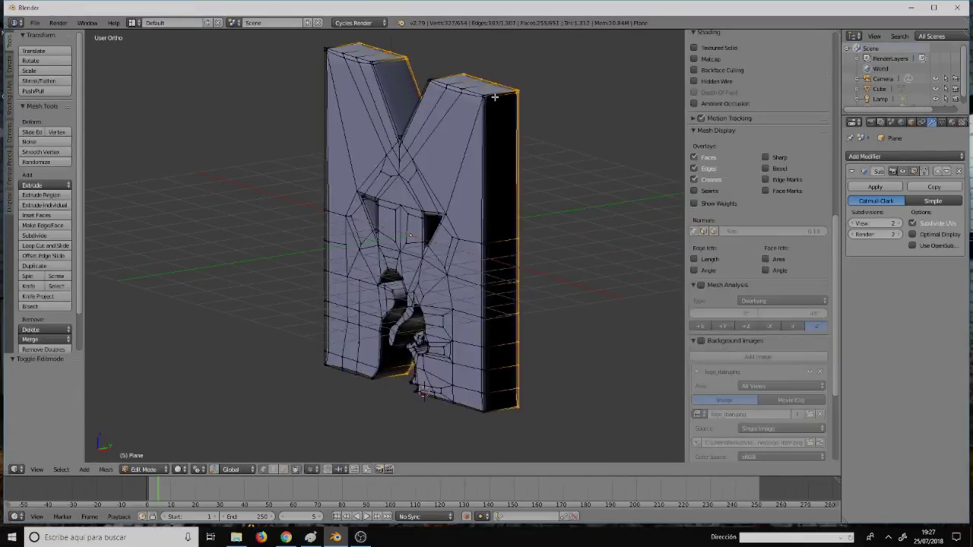
Step: Add a centred edge loop around the M's side and bevel the edges by 0.107
{"action": "key", "text": "ctrl+r"}
{"action": "left_click", "coordinate": [494, 93]}
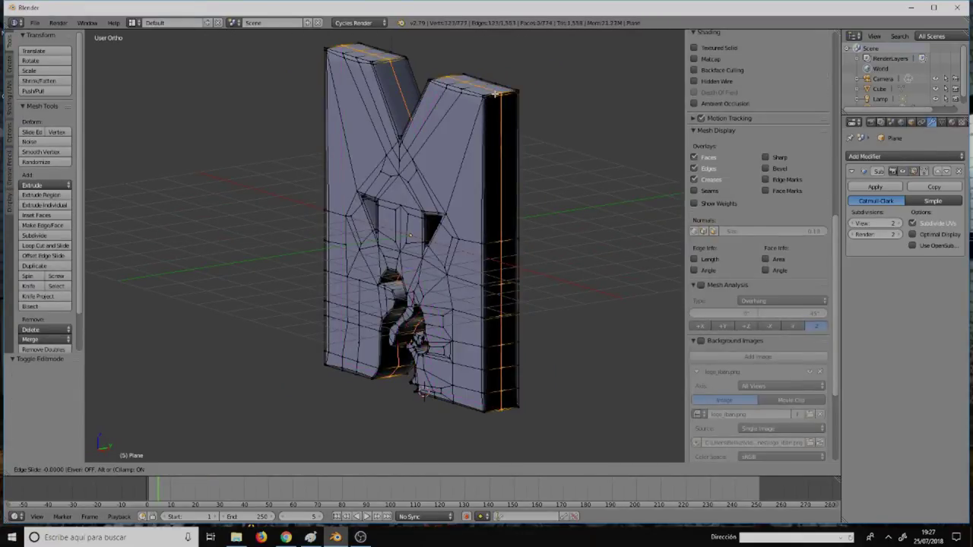
{"action": "right_click", "coordinate": [494, 93]}
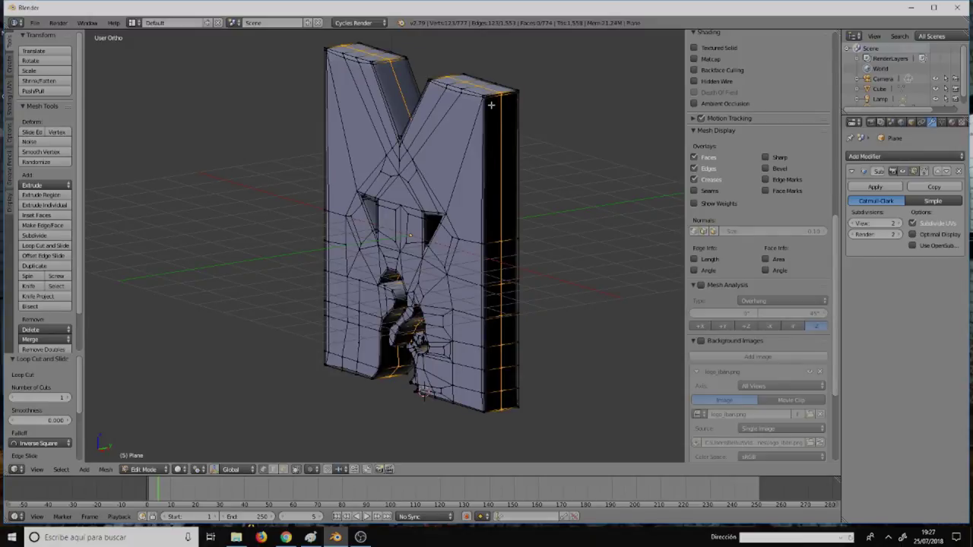
{"action": "key", "text": "ctrl+b"}
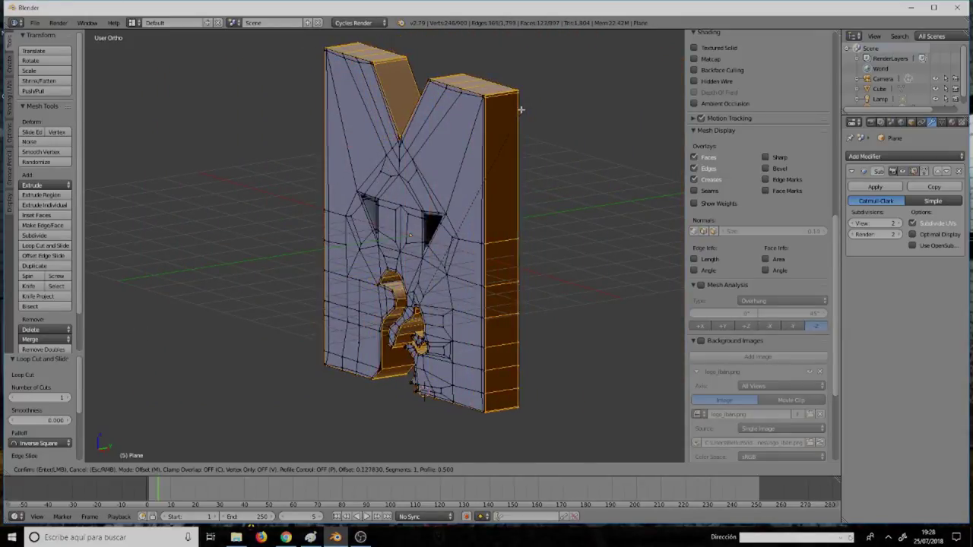
{"action": "left_click", "coordinate": [519, 109]}
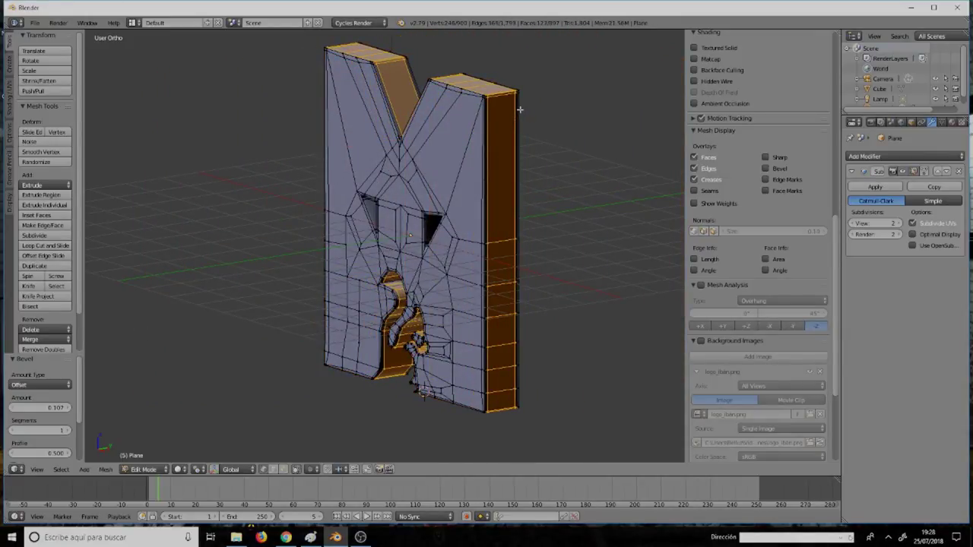
Step: Recalculate the normals of the whole M mesh so all faces point outward
{"action": "key", "text": "Tab"}
{"action": "scroll", "coordinate": [420, 155], "scroll_direction": "down", "scroll_amount": 4}
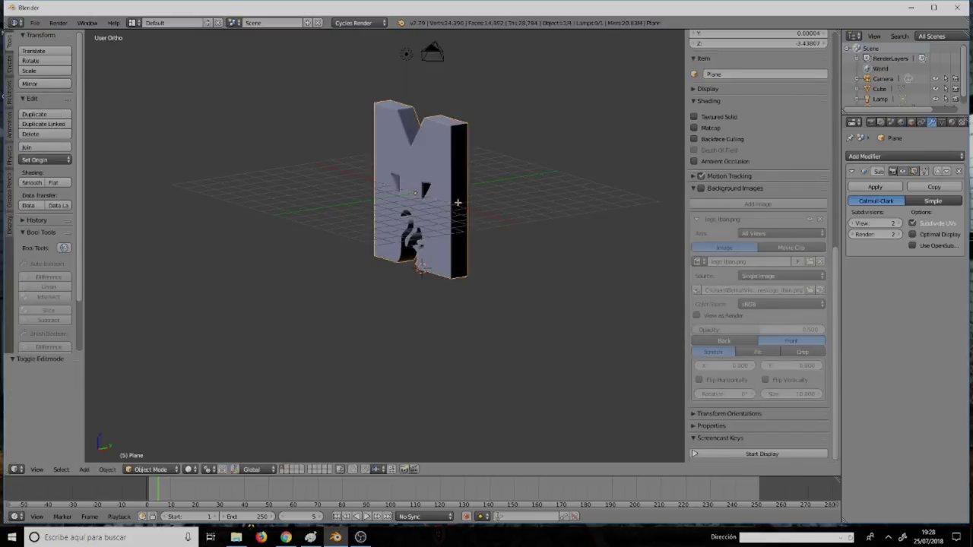
{"action": "key", "text": "Tab"}
{"action": "key", "text": "a"}
{"action": "key", "text": "a"}
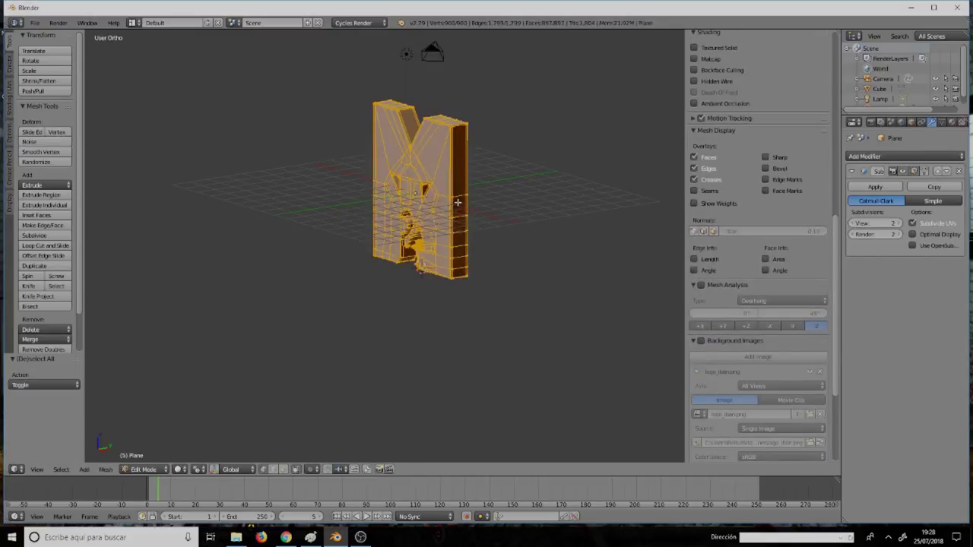
{"action": "key", "text": "ctrl+n"}
{"action": "key", "text": "Tab"}
Step: Recentre the solid M and view it from the exact front (numpad 1)
{"action": "mouse_move", "coordinate": [458, 206]}
{"action": "middle_mouse_down"}
{"action": "mouse_move", "coordinate": [479, 210]}
{"action": "mouse_move", "coordinate": [554, 191]}
{"action": "mouse_move", "coordinate": [555, 205]}
{"action": "middle_mouse_up"}
{"action": "scroll", "coordinate": [506, 218], "scroll_direction": "up", "scroll_amount": 3}
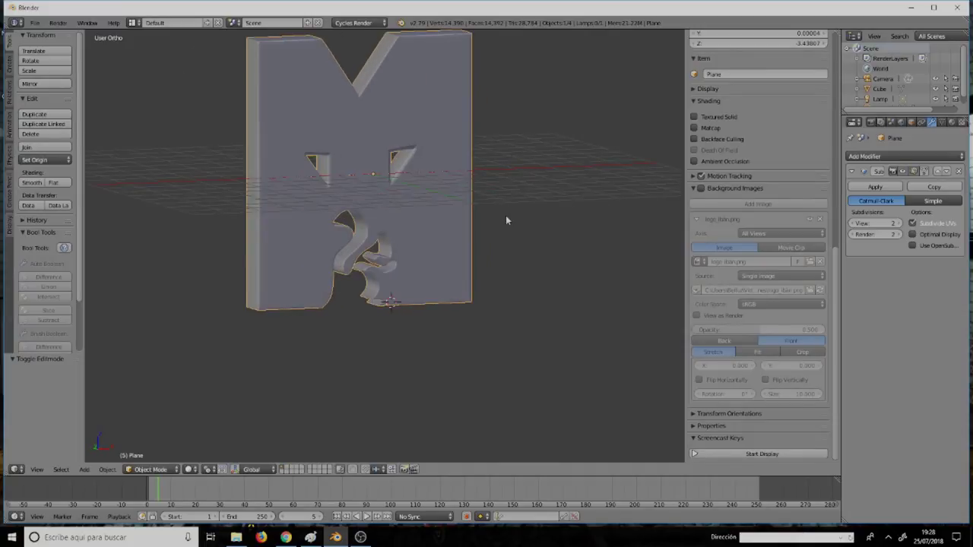
{"action": "mouse_move", "coordinate": [437, 208]}
{"action": "middle_mouse_down", "text": "shift"}
{"action": "mouse_move", "coordinate": [456, 266]}
{"action": "mouse_move", "coordinate": [403, 266]}
{"action": "mouse_move", "coordinate": [449, 251]}
{"action": "mouse_move", "coordinate": [393, 267]}
{"action": "mouse_move", "coordinate": [428, 260]}
{"action": "middle_mouse_up", "text": "shift"}
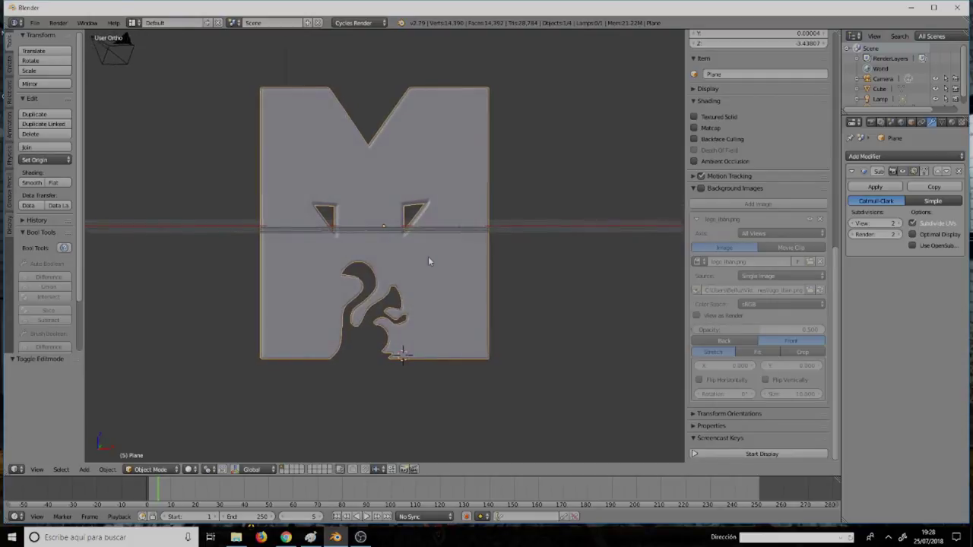
{"action": "key", "text": "KP_1"}
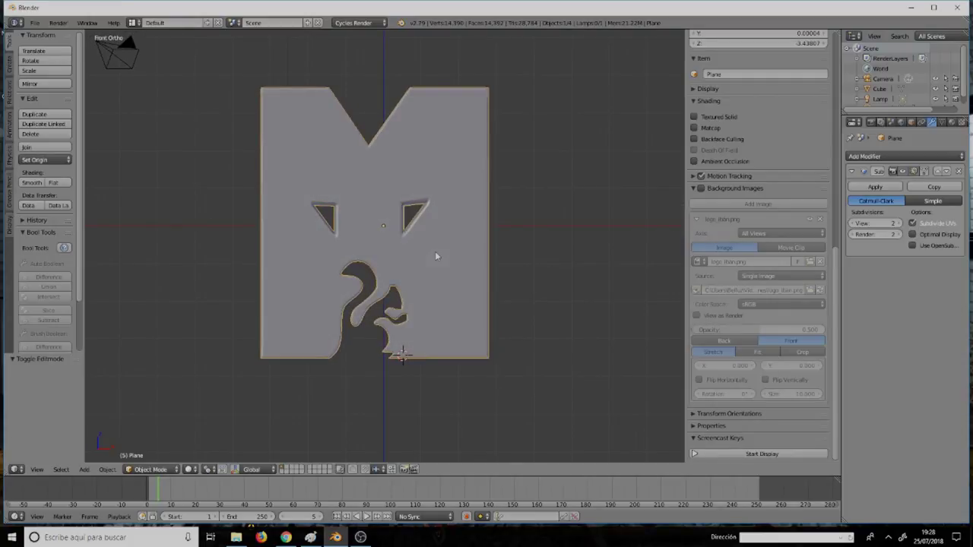